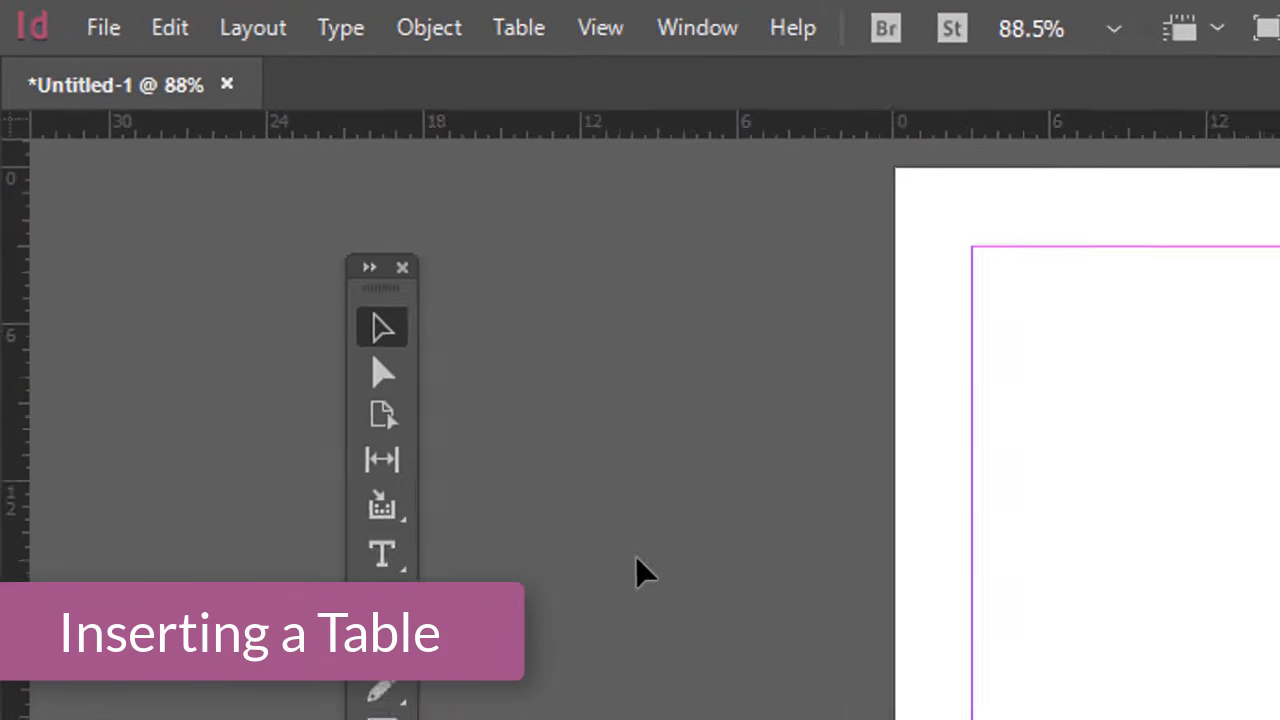
click(103, 27)
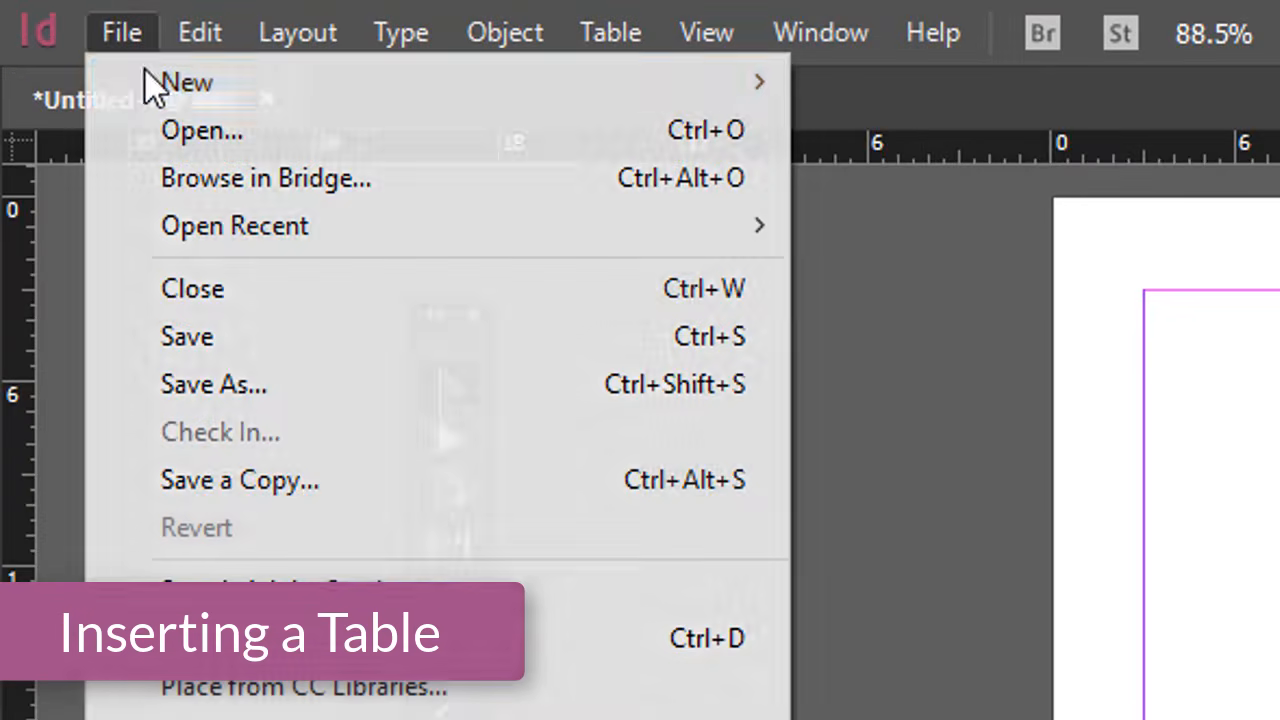
mouse_move(155, 70)
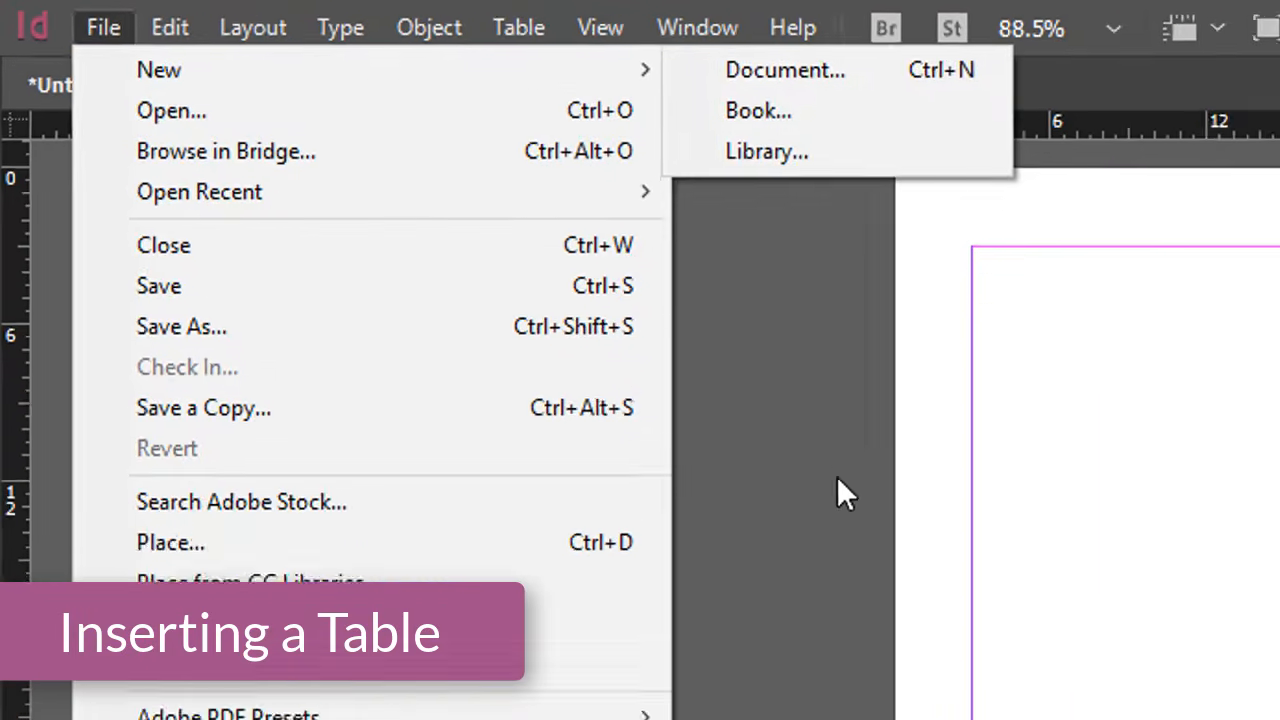
click(839, 478)
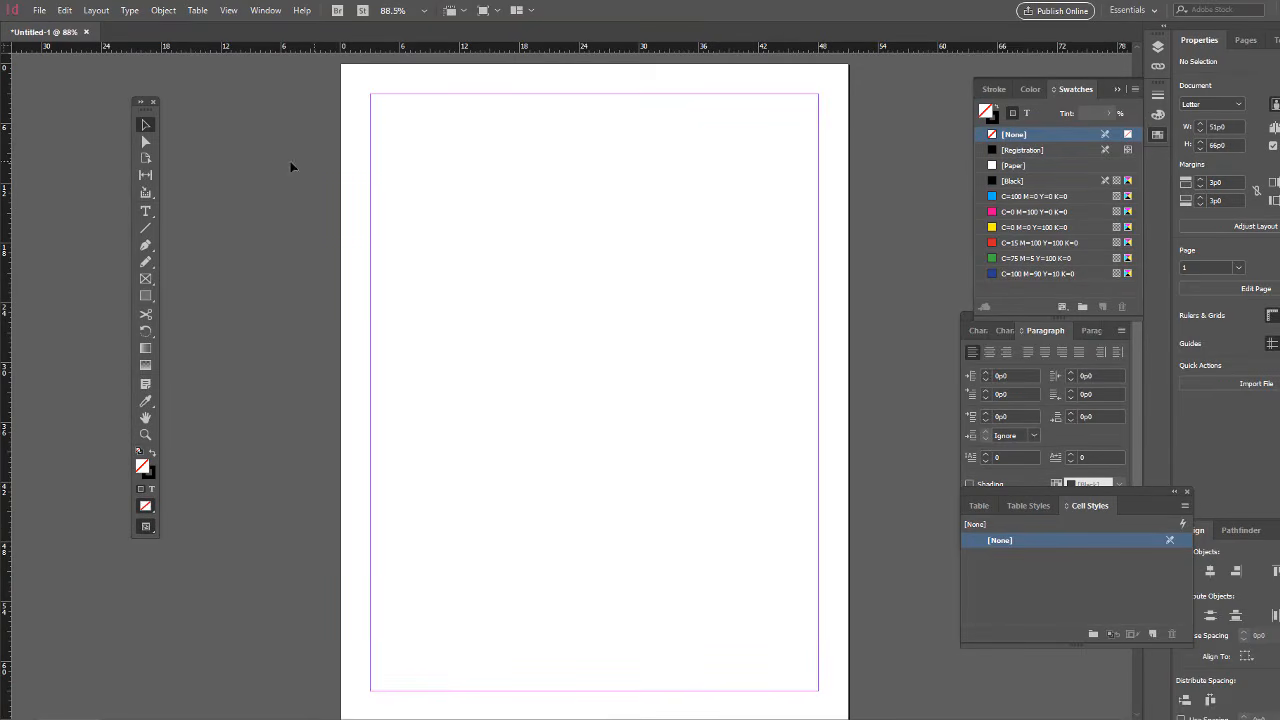
Draw a text frame about 41 picas wide inside the page margins with the Type tool and start inserting a table in it.
click(146, 213)
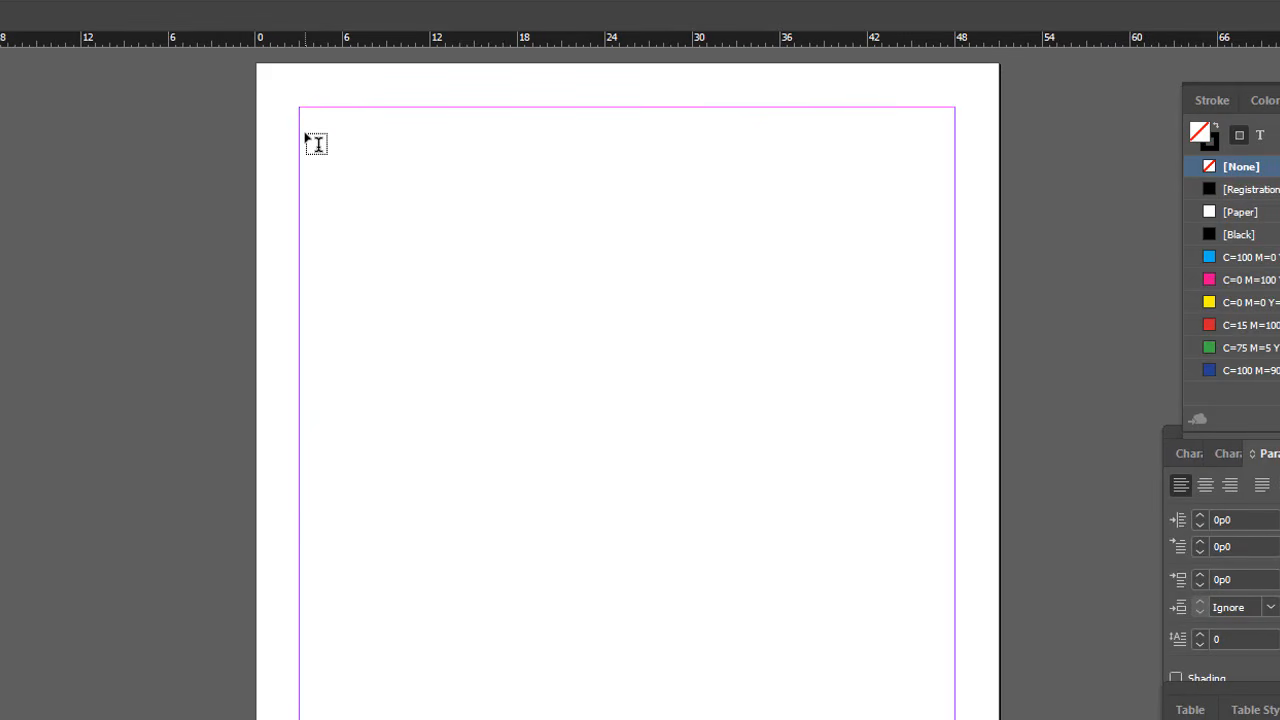
drag(305, 135, 910, 690)
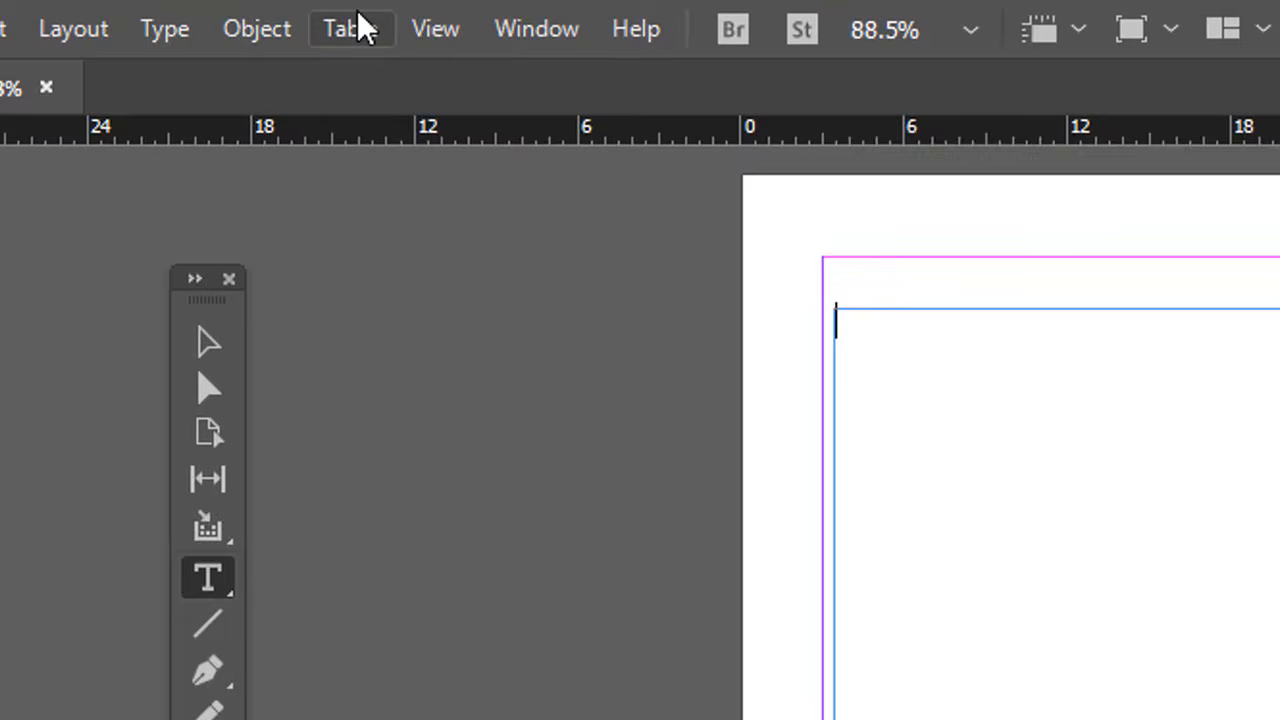
click(355, 26)
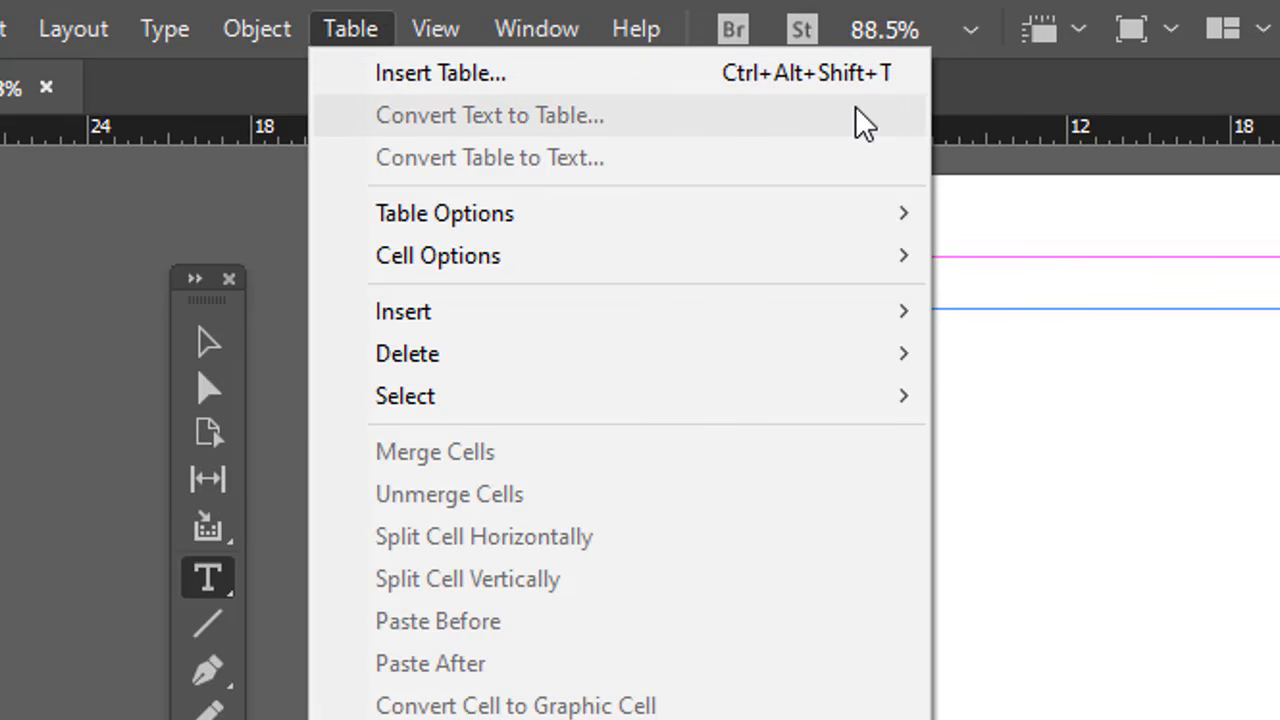
click(872, 77)
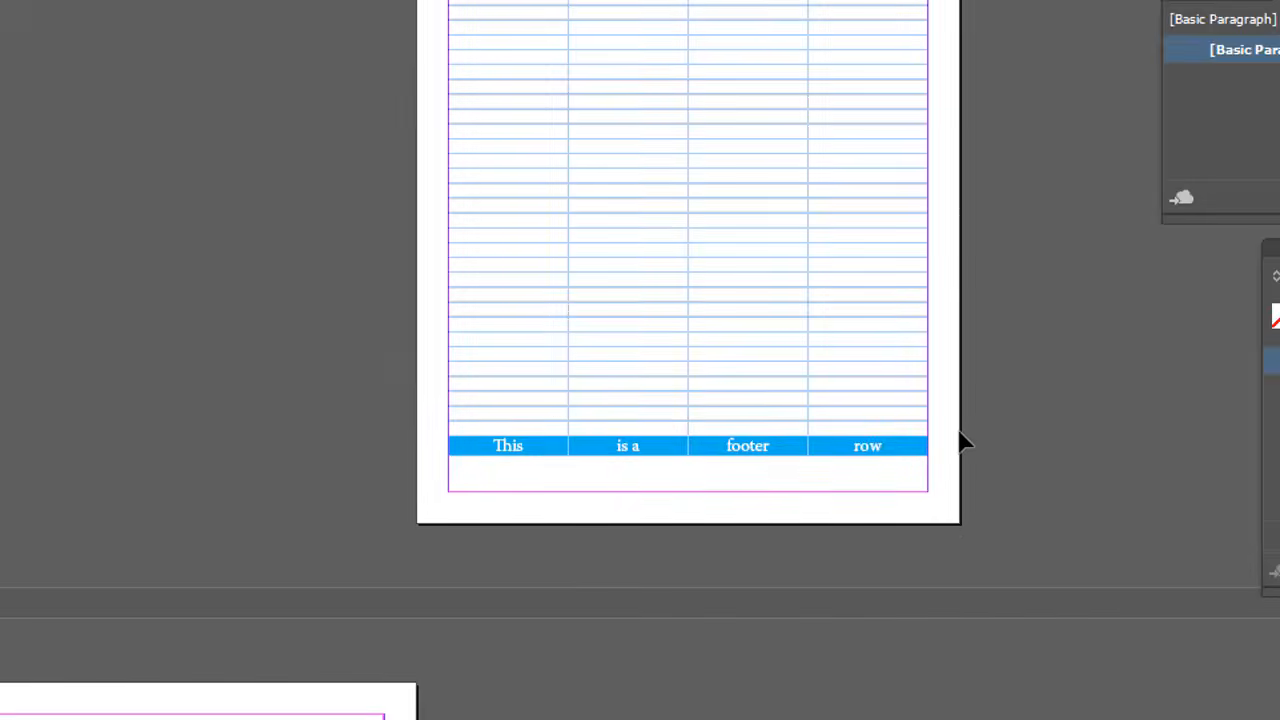
Add body rows at the end of the four-column header-and-footer table until it continues onto the following page, and deselect it.
scroll(965, 435, up, 4)
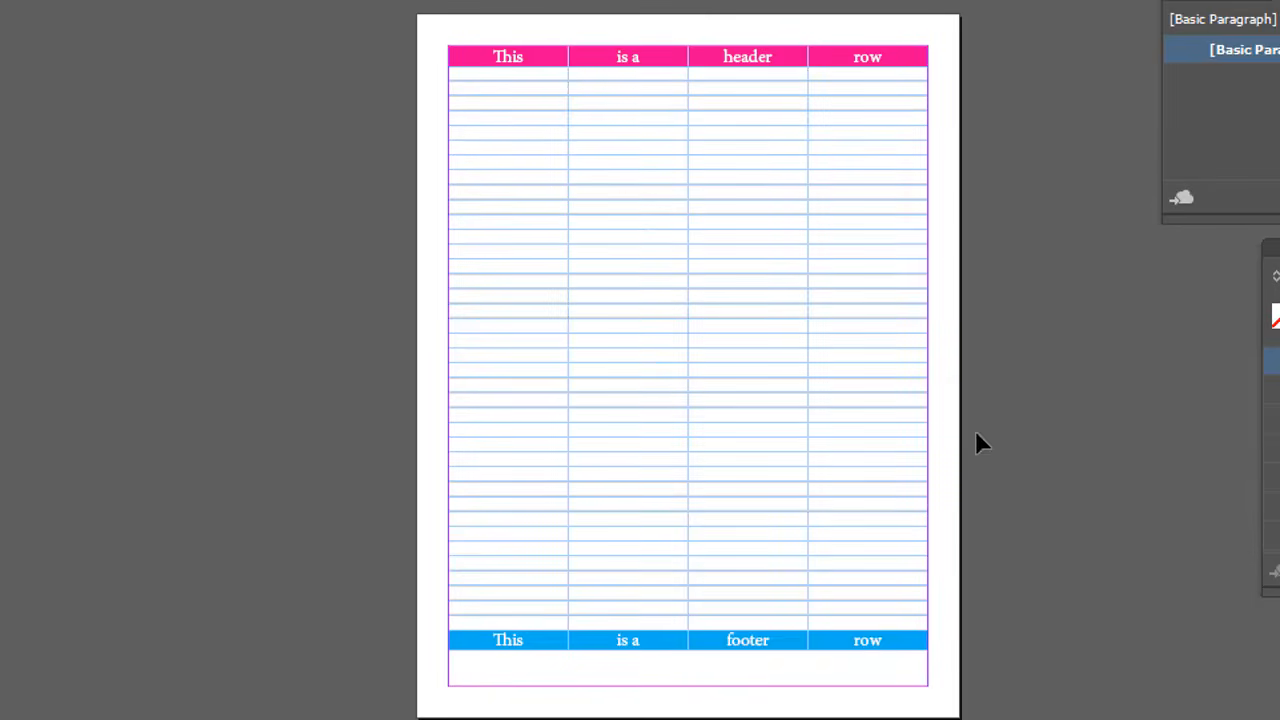
click(903, 625)
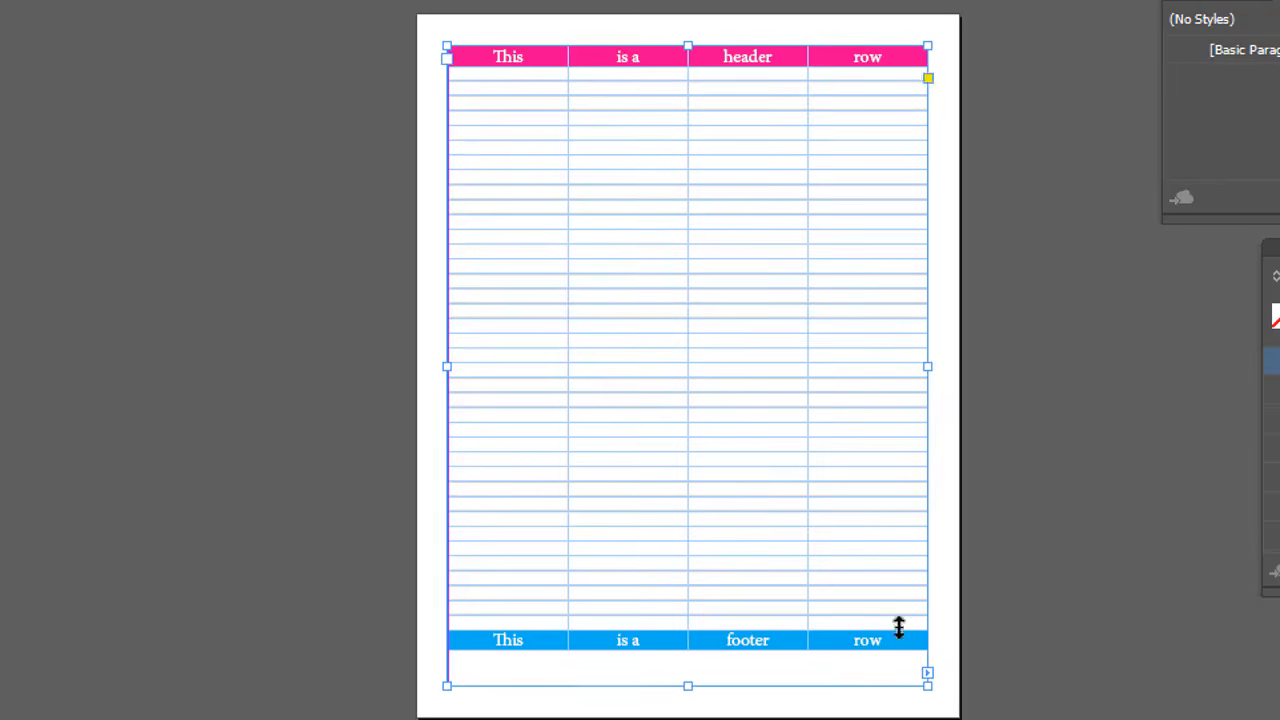
click(901, 620)
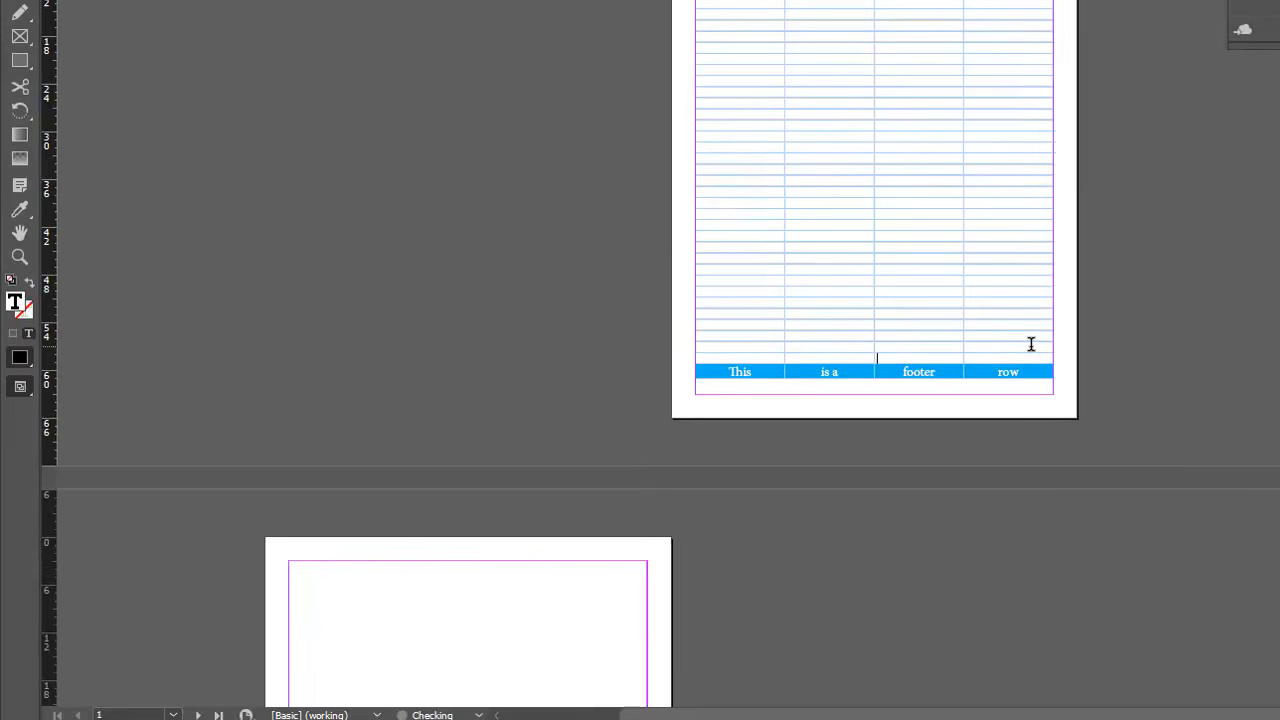
key(Tab)
key(Tab)
key(Tab)
key(Tab)
key(Tab)
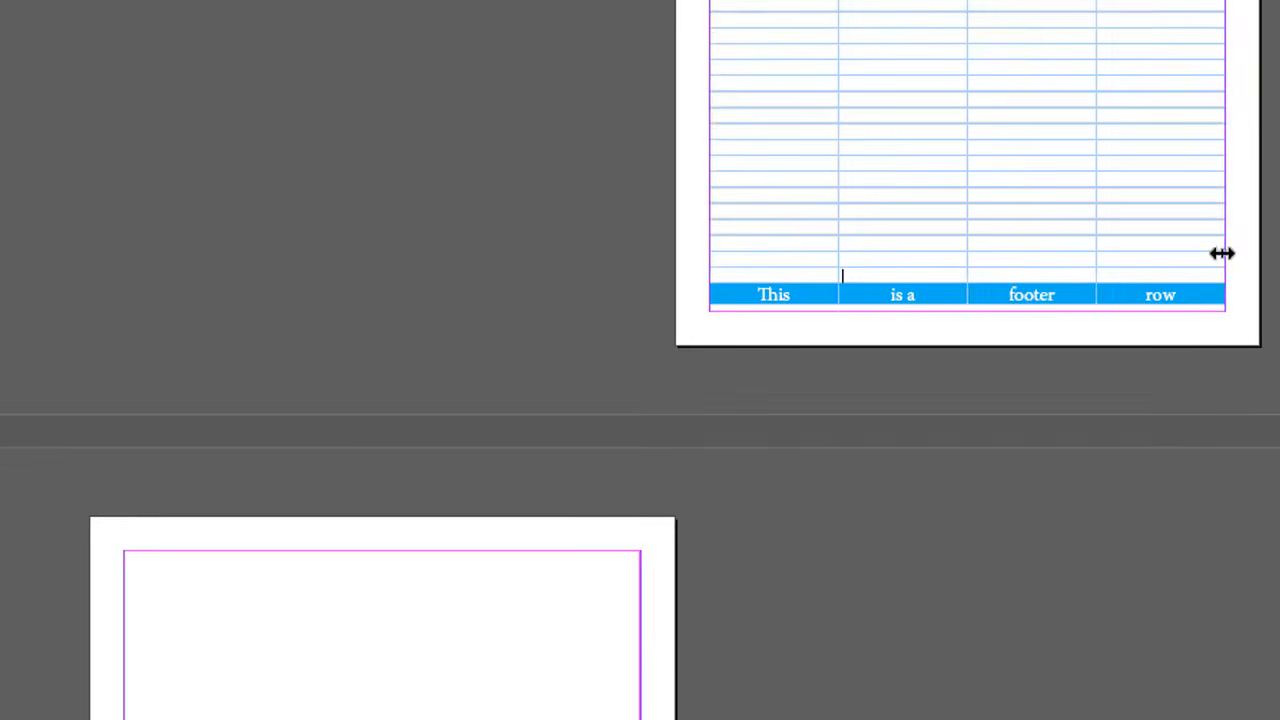
key(Tab)
key(Tab)
key(Tab)
key(Tab)
key(Tab)
key(Tab)
key(Tab)
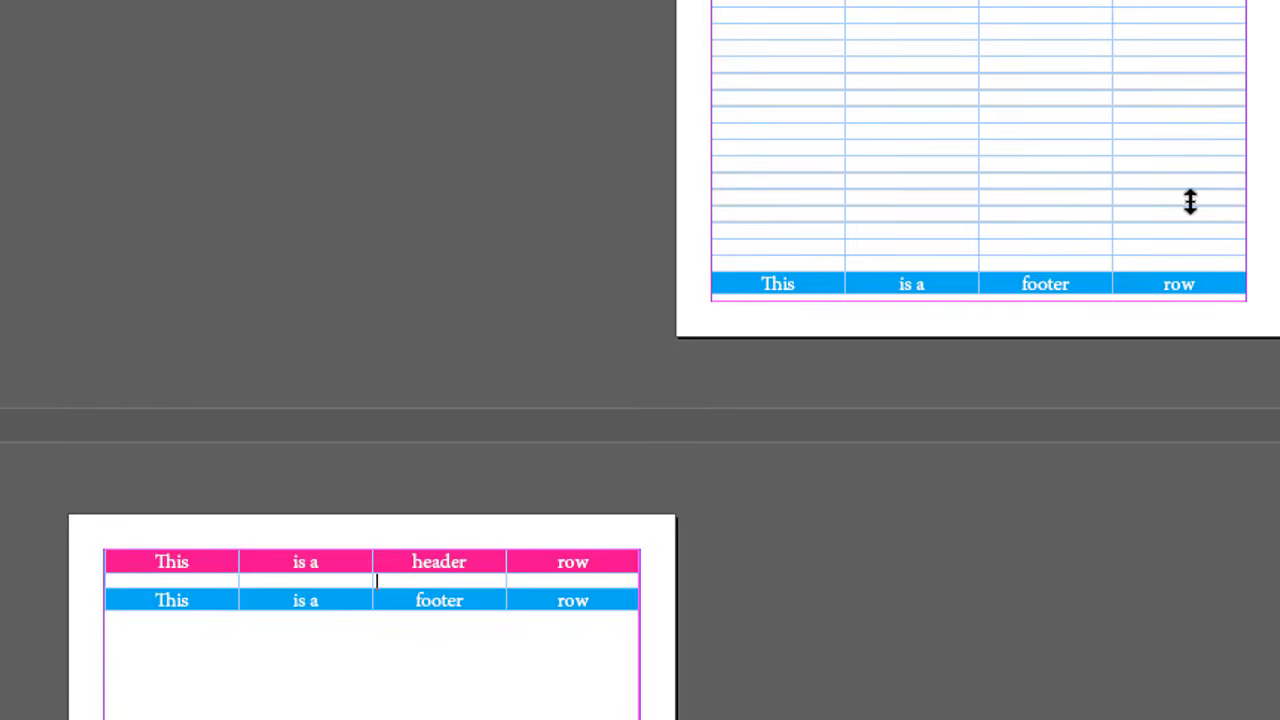
key(Tab)
key(Tab)
key(Tab)
key(Tab)
key(Tab)
key(Tab)
key(Tab)
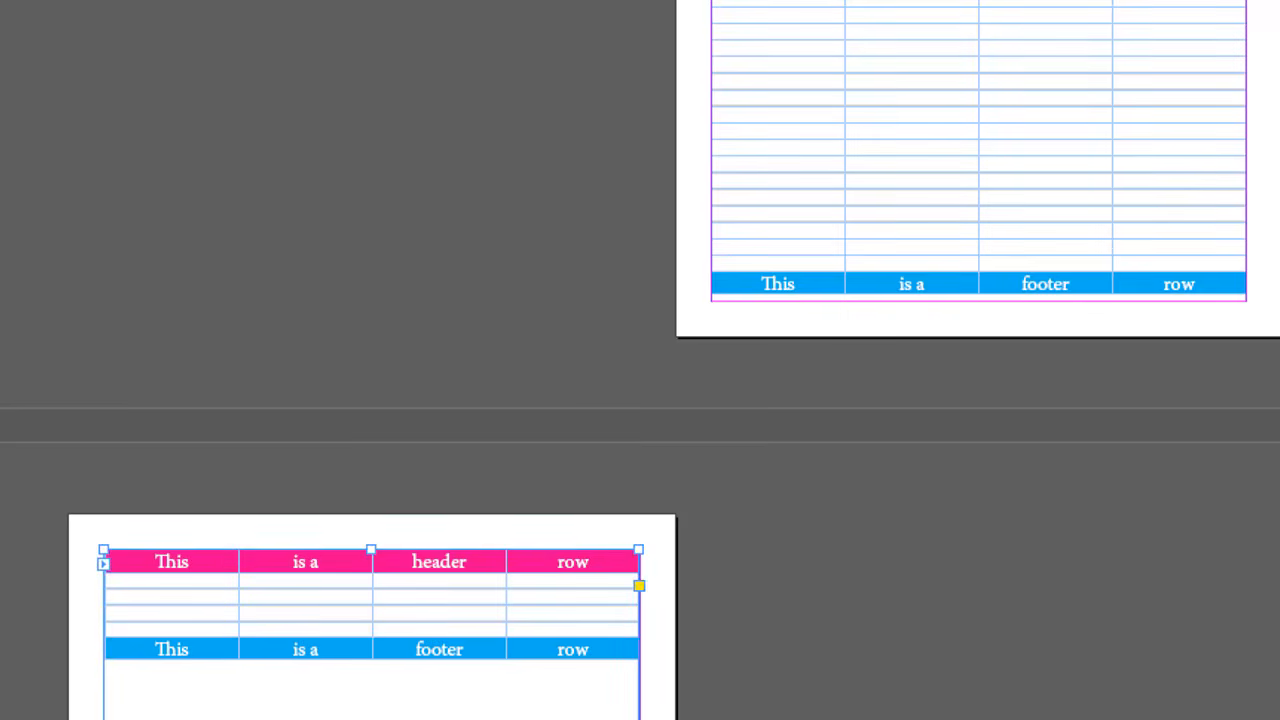
key(ctrl+shift+a)
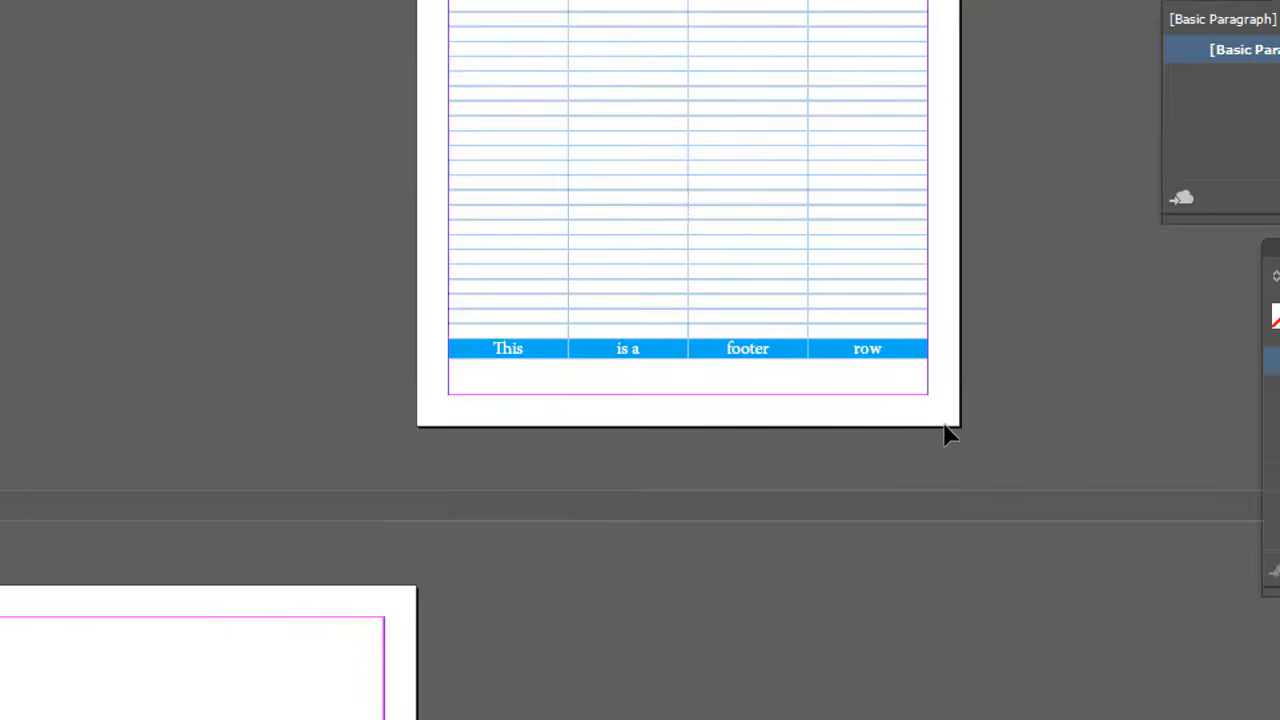
Extend the four-column table again from its last body cell, adding several rows that flow onto the second page.
scroll(953, 434, up, 2)
scroll(966, 436, up, 1)
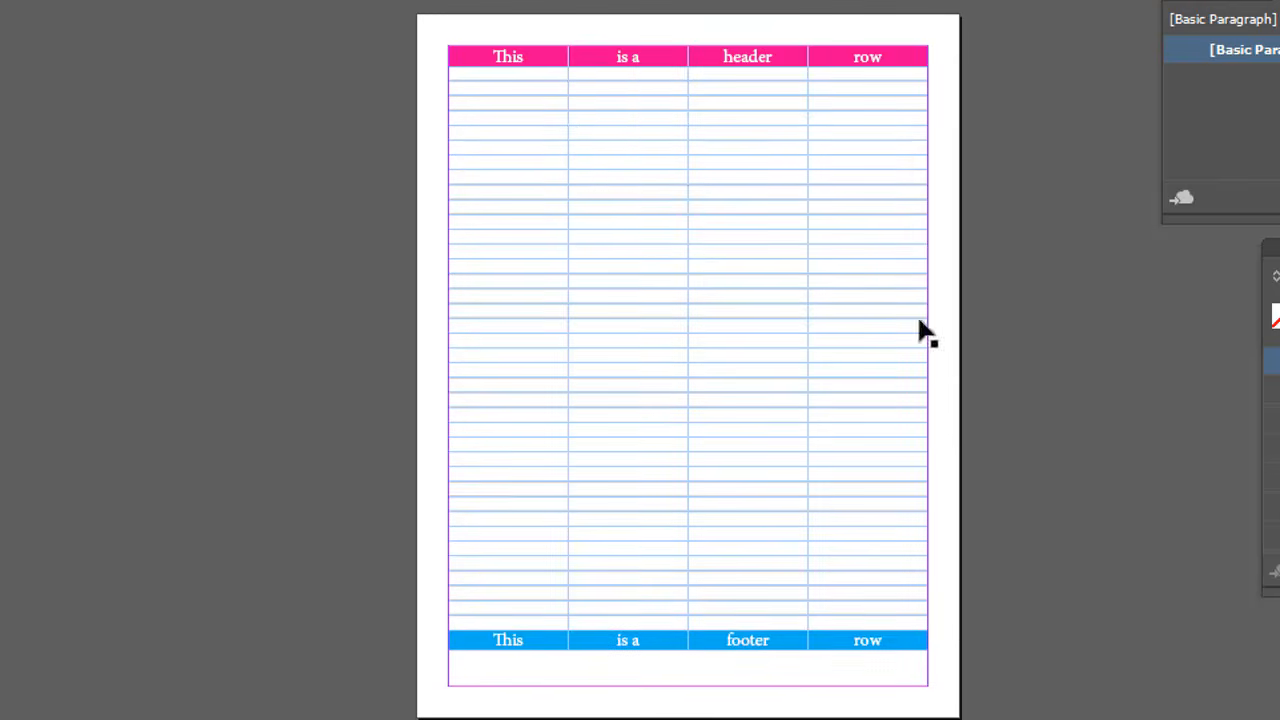
double_click(899, 621)
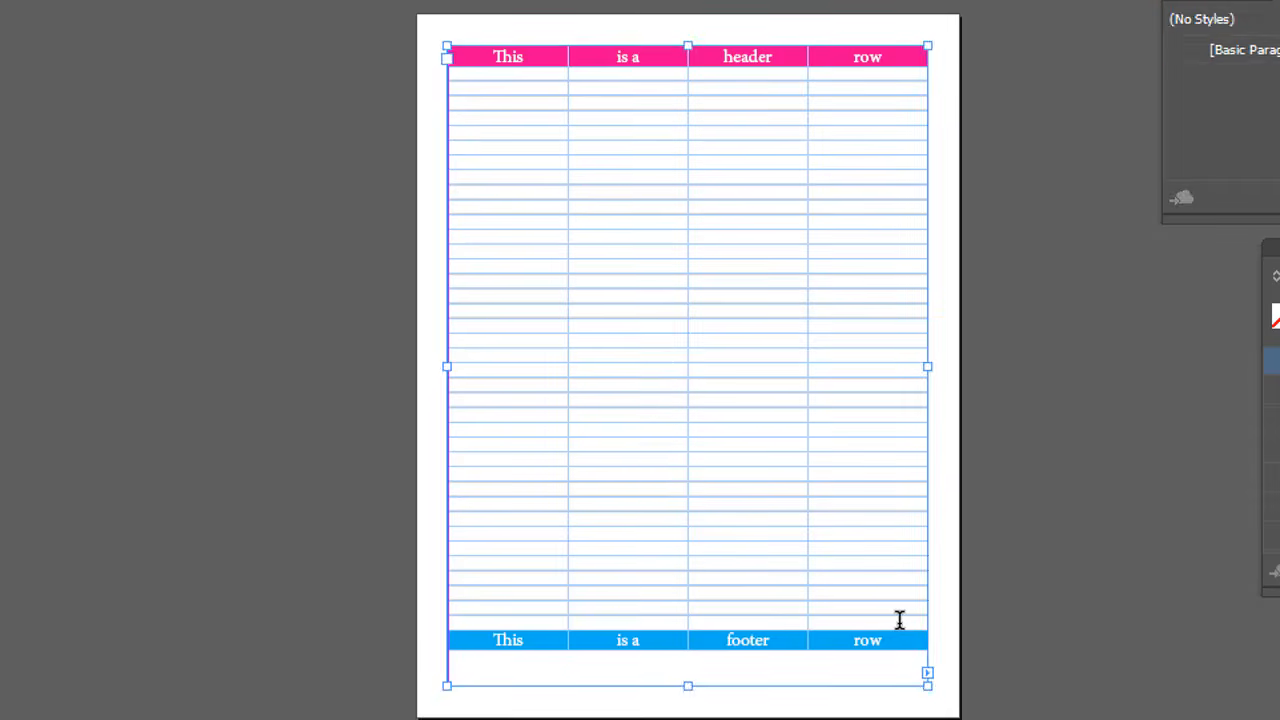
key(Tab)
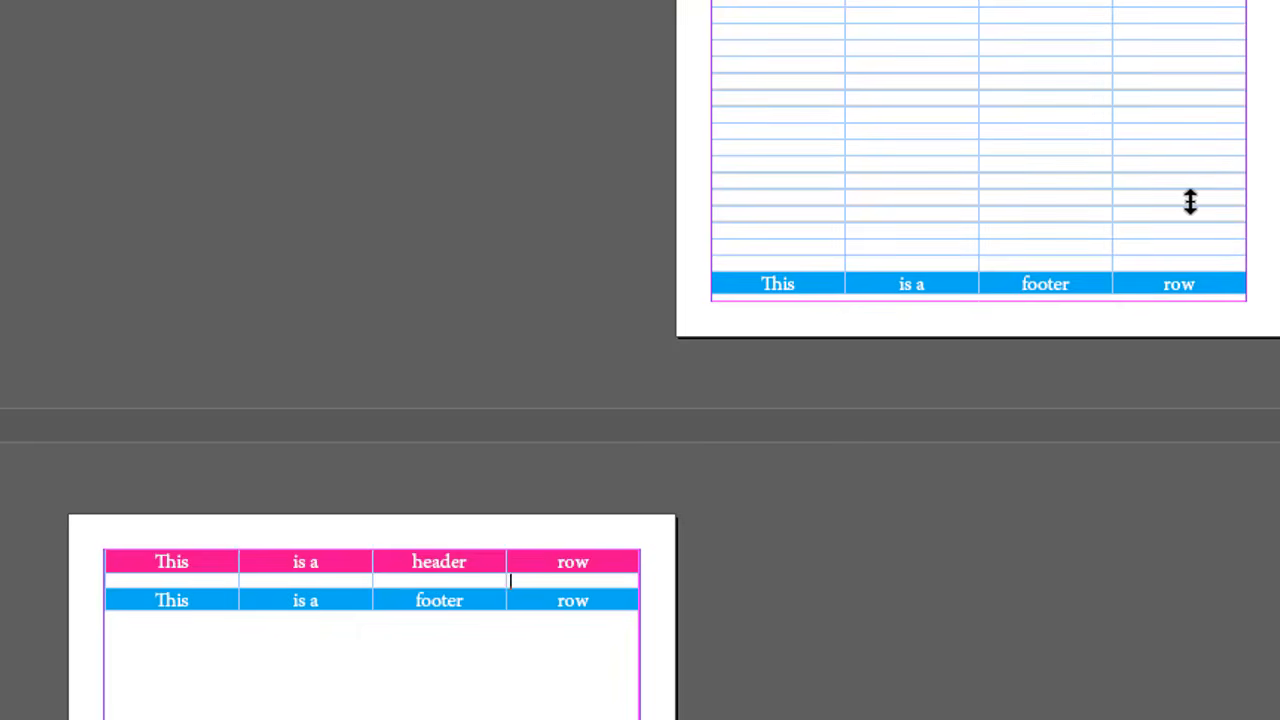
key(Tab)
key(Tab)
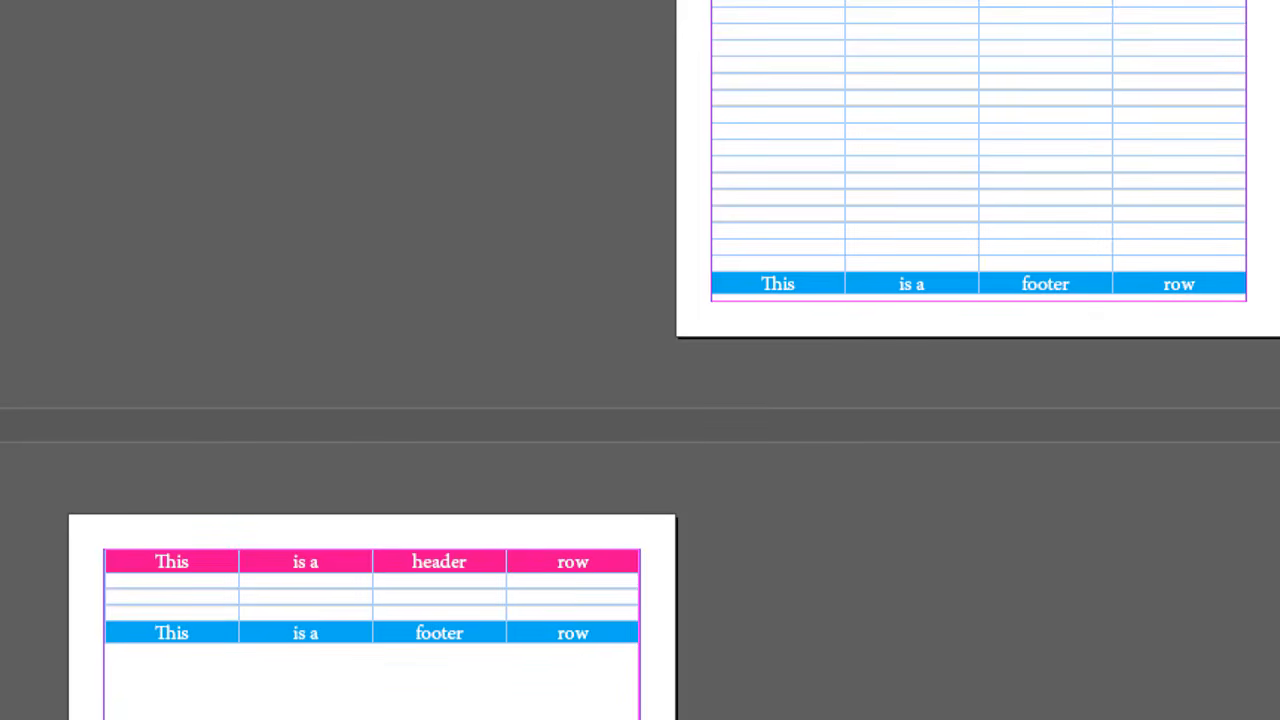
key(Tab)
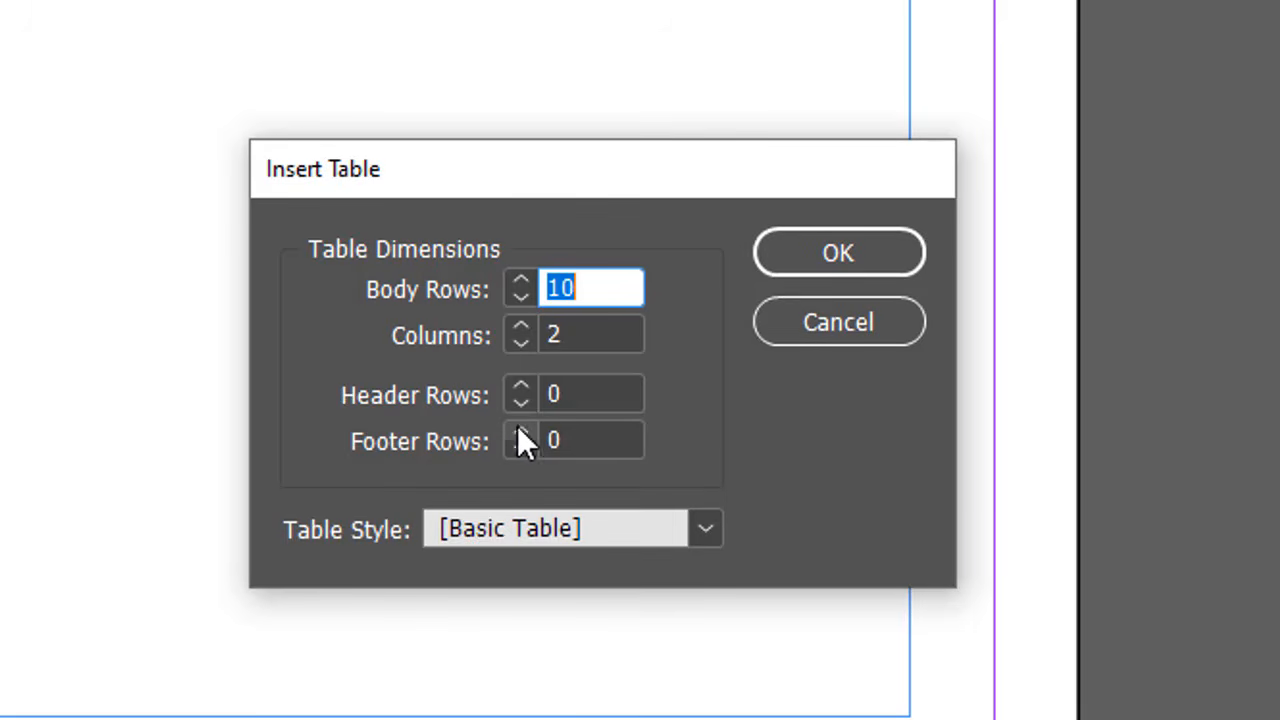
Insert a [Basic Table] style table with 10 body rows, 2 columns and no header or footer rows in the frame, and undo it.
click(708, 534)
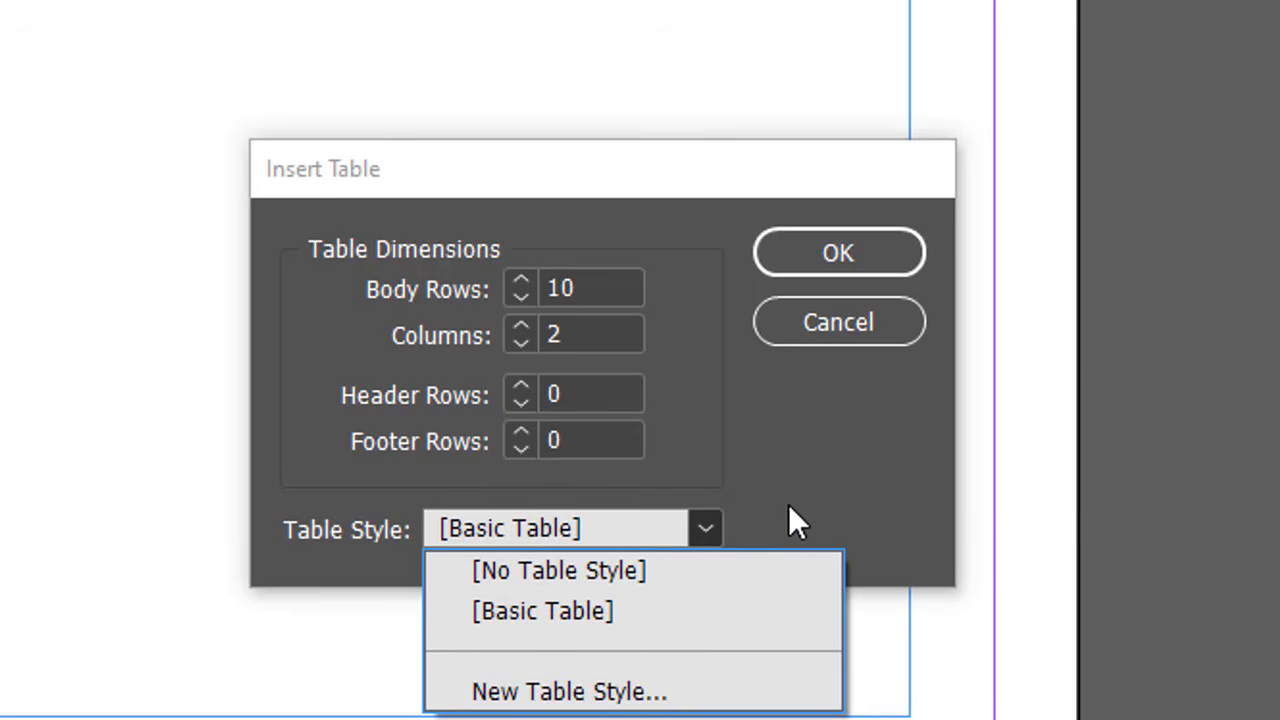
click(741, 397)
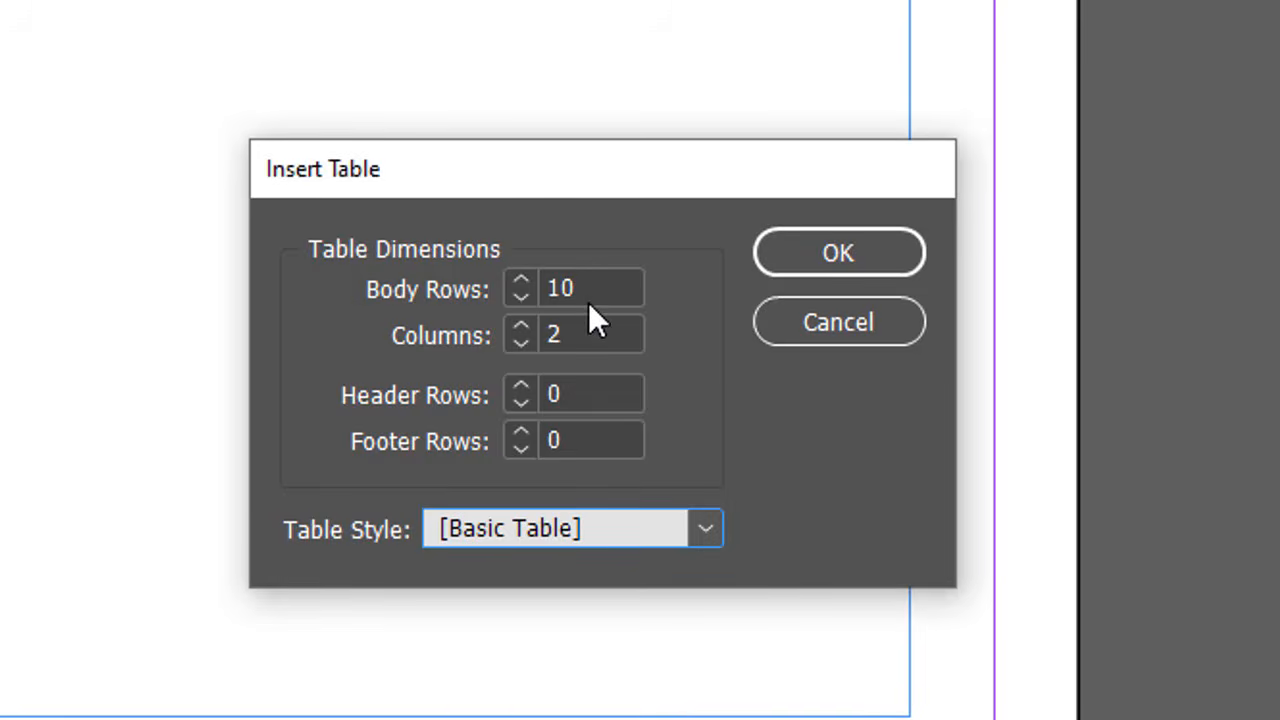
click(838, 258)
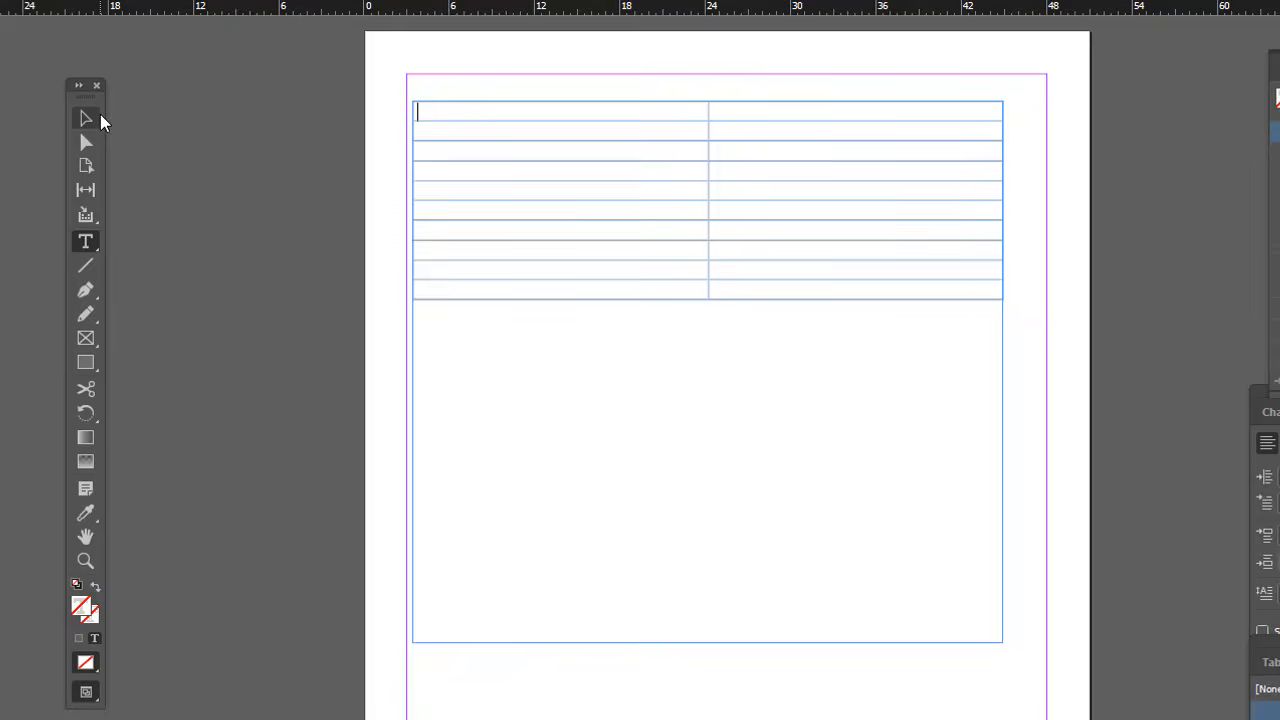
key(ctrl+z)
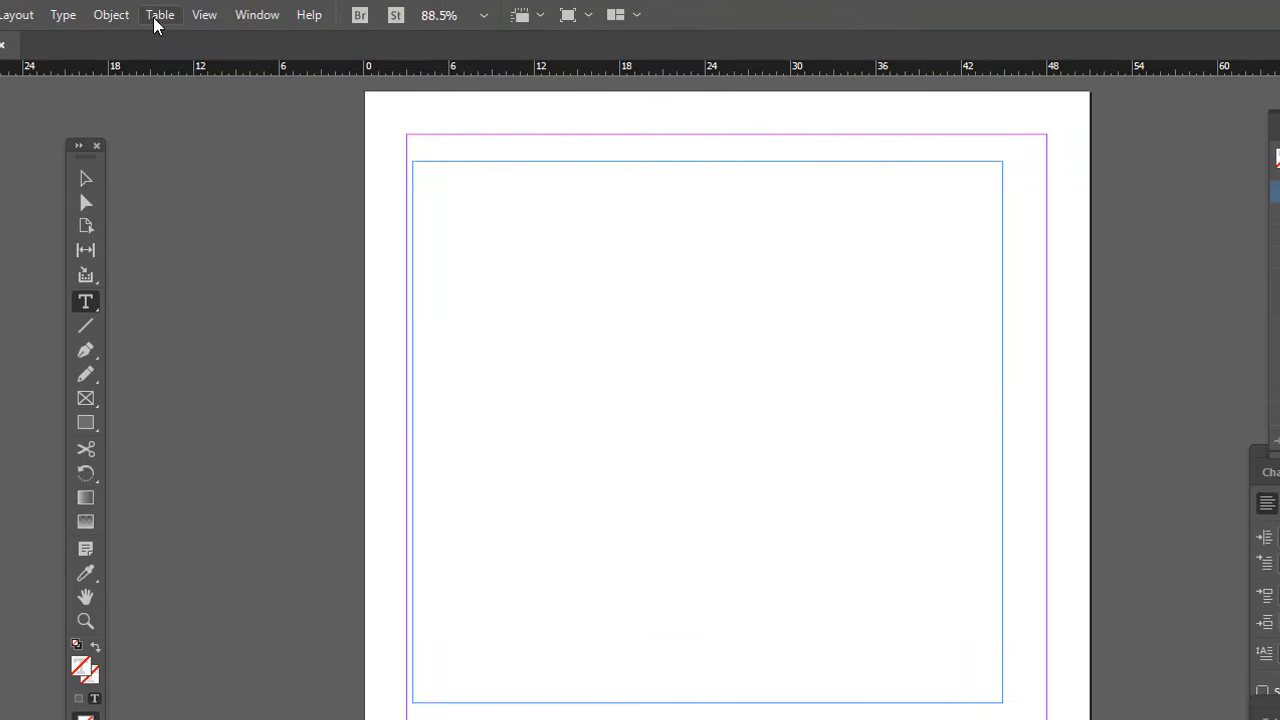
With no text cursor active, create a 10-row, 2-column [Basic Table] table about 16 picas below the page's top edge, spanning the margins.
click(89, 121)
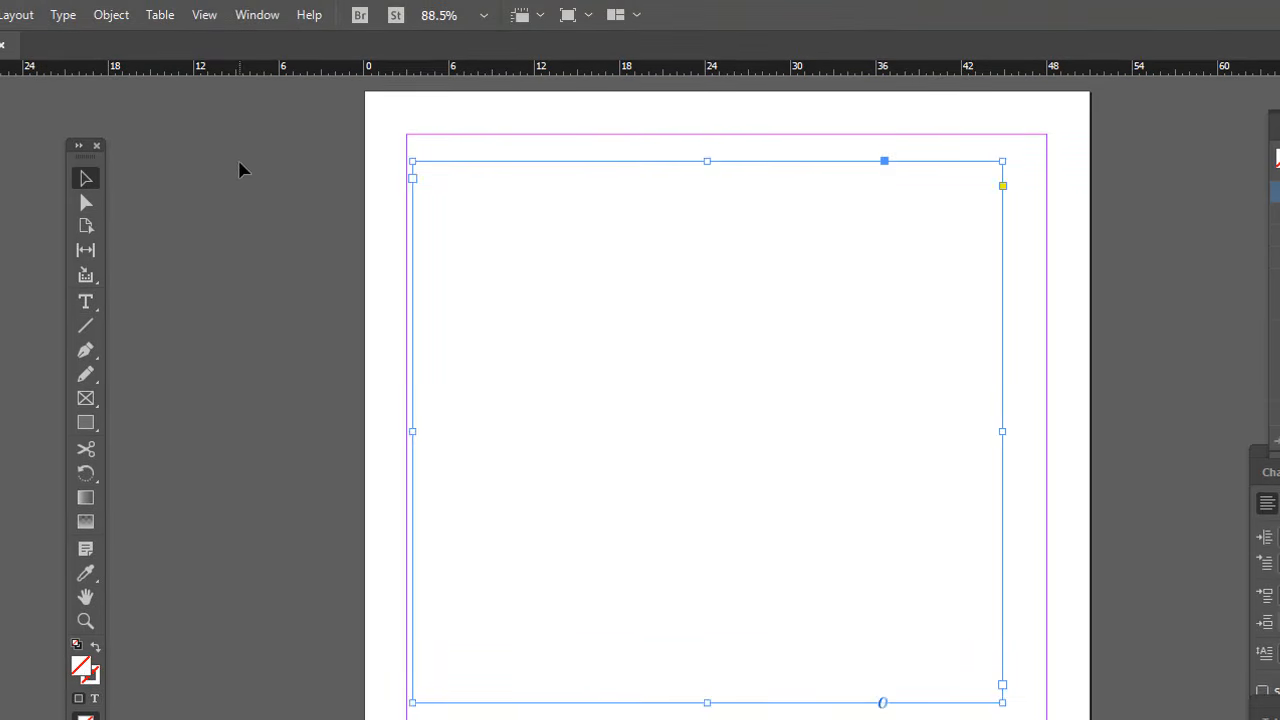
click(166, 18)
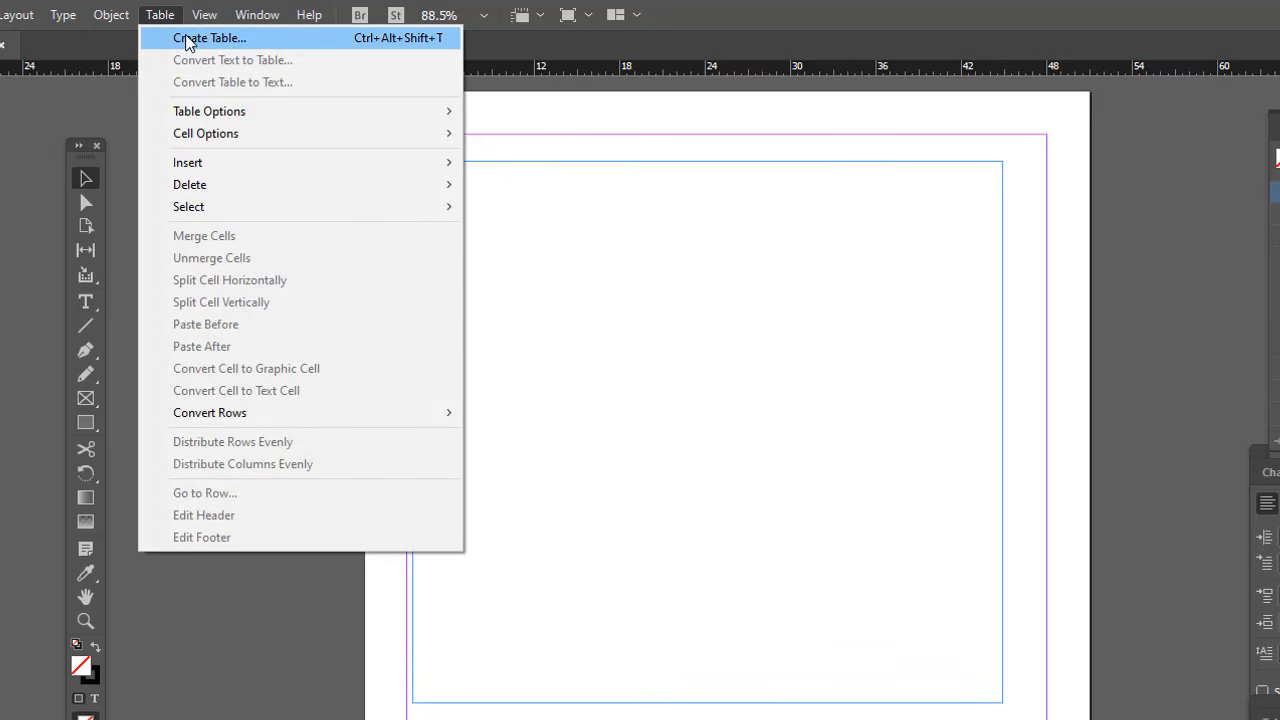
click(186, 42)
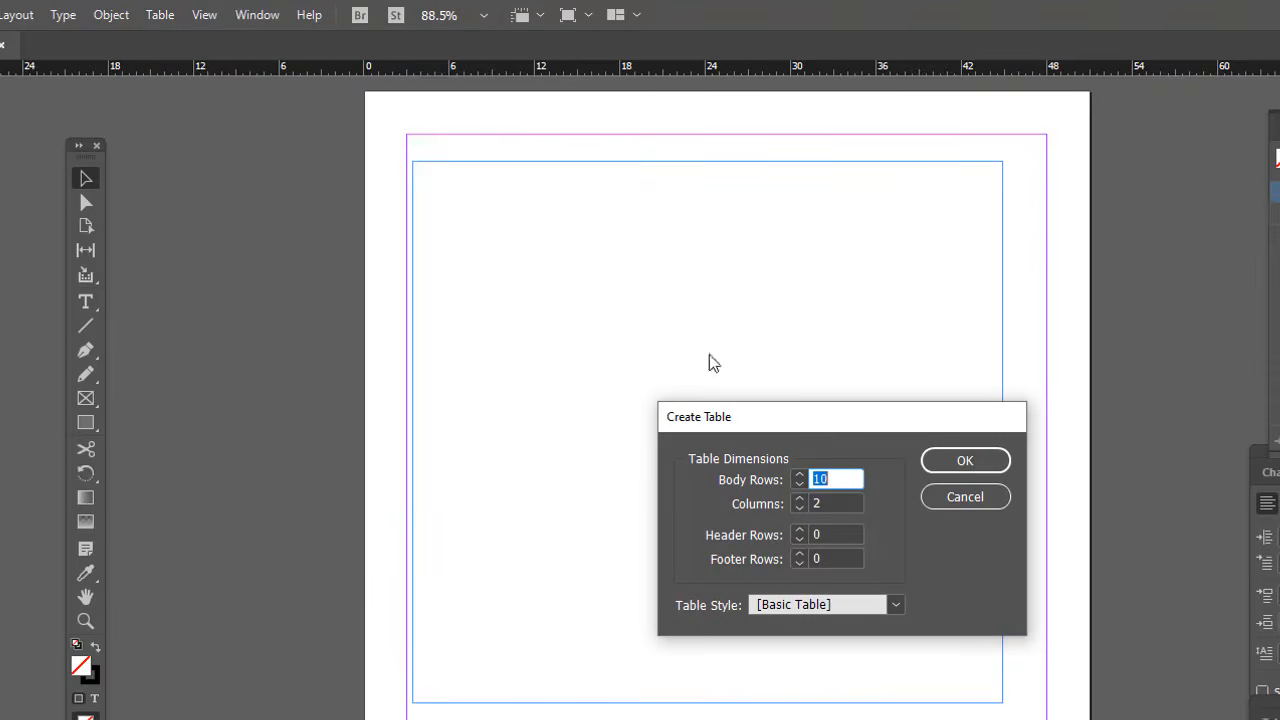
click(950, 461)
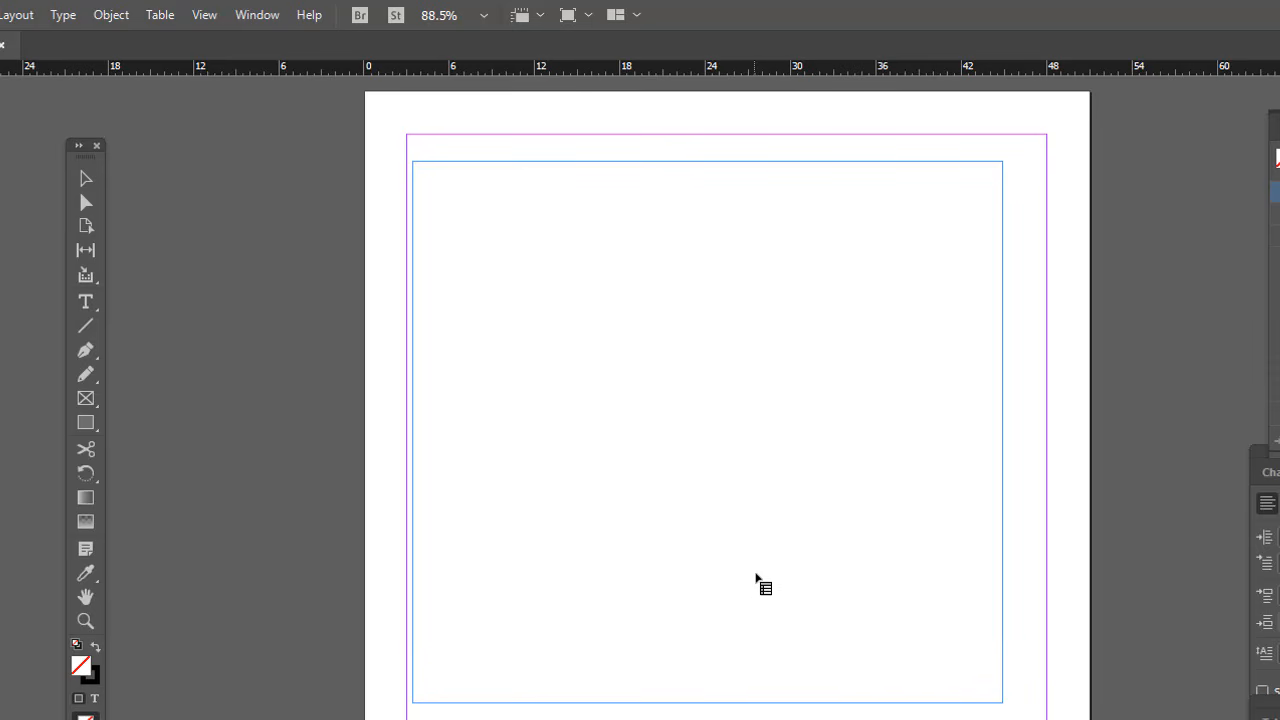
click(618, 314)
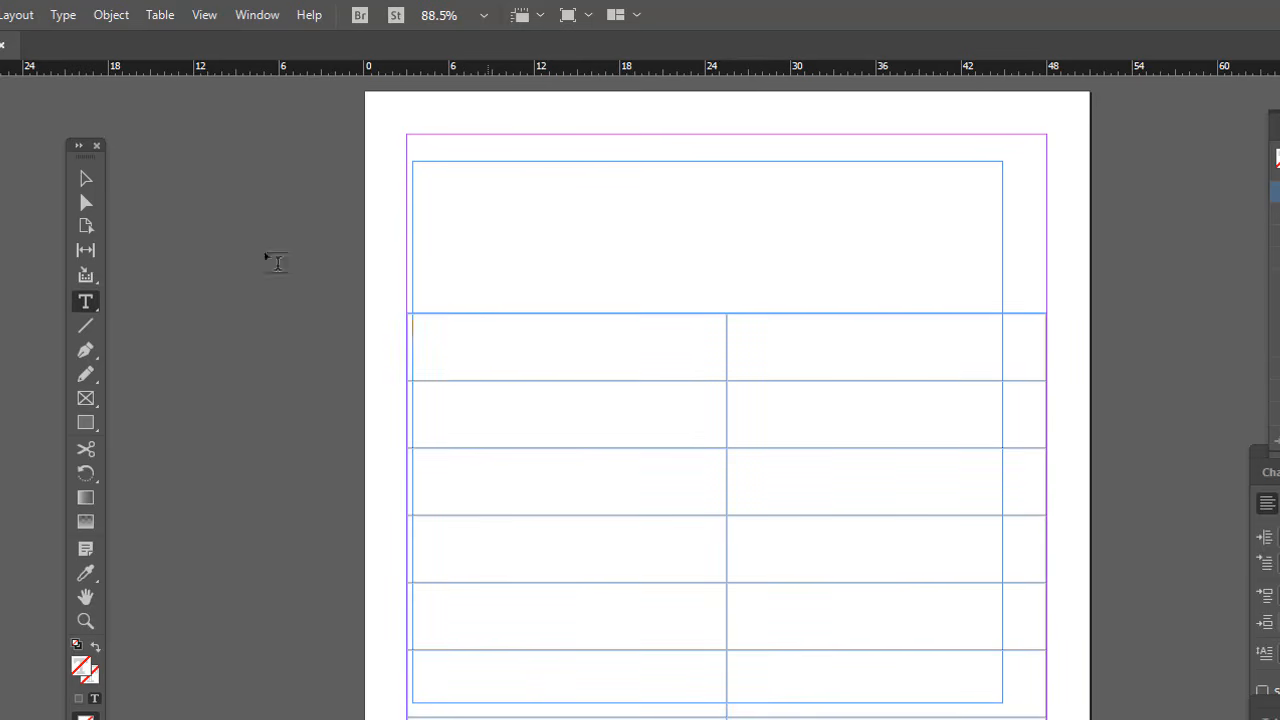
Move the new table's frame down and left so it overhangs the page edge, and undo both the move and the table's creation.
key(Escape)
drag(571, 323, 449, 403)
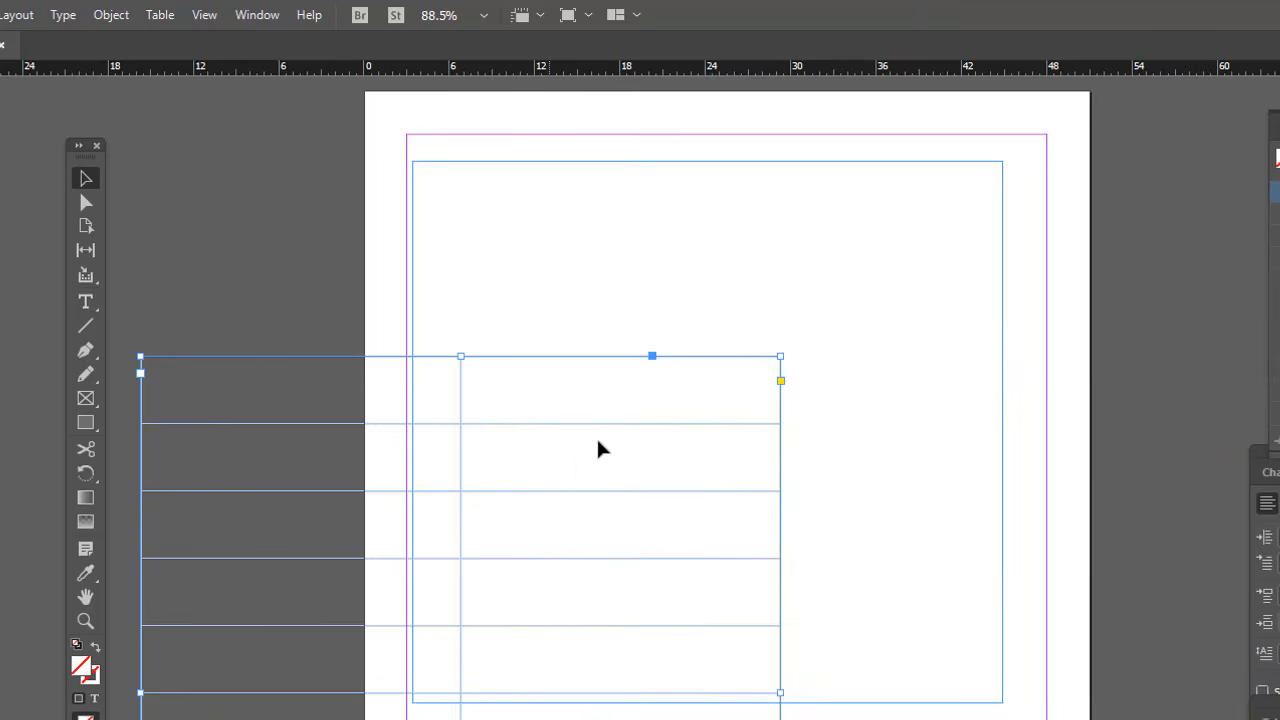
key(ctrl+z)
key(ctrl+z)
key(ctrl+z)
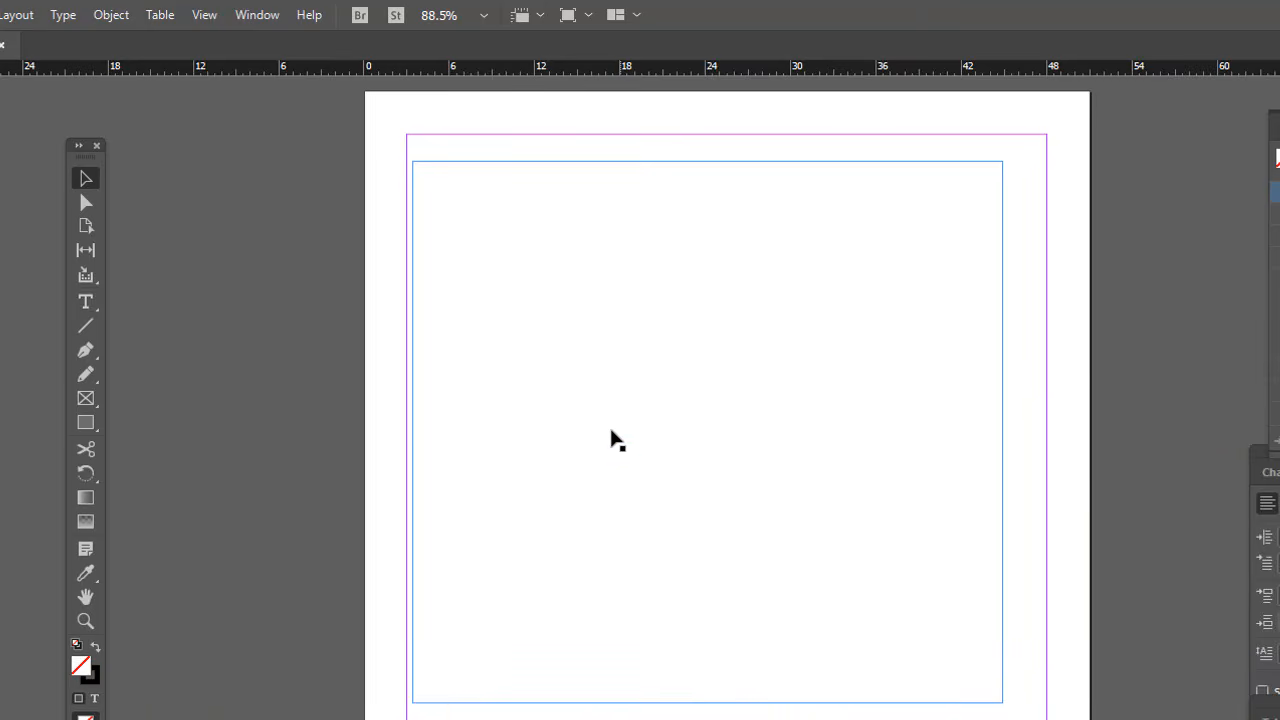
key(t)
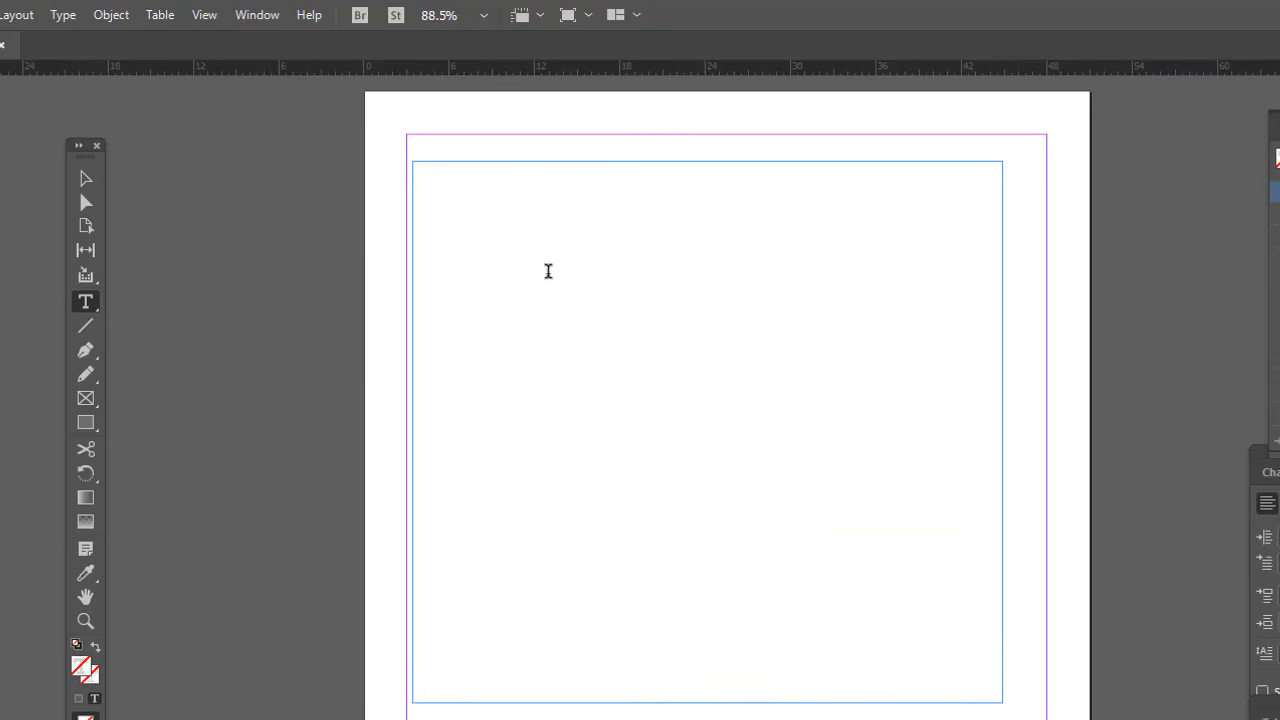
click(86, 178)
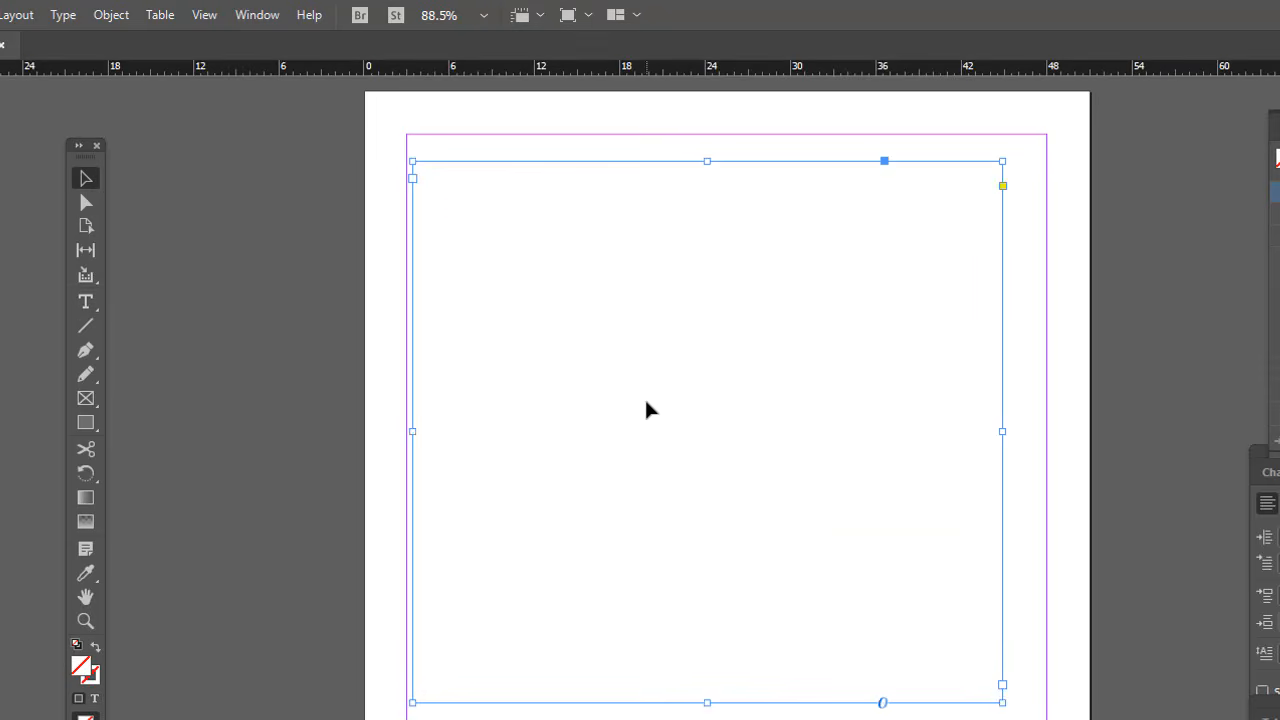
click(86, 302)
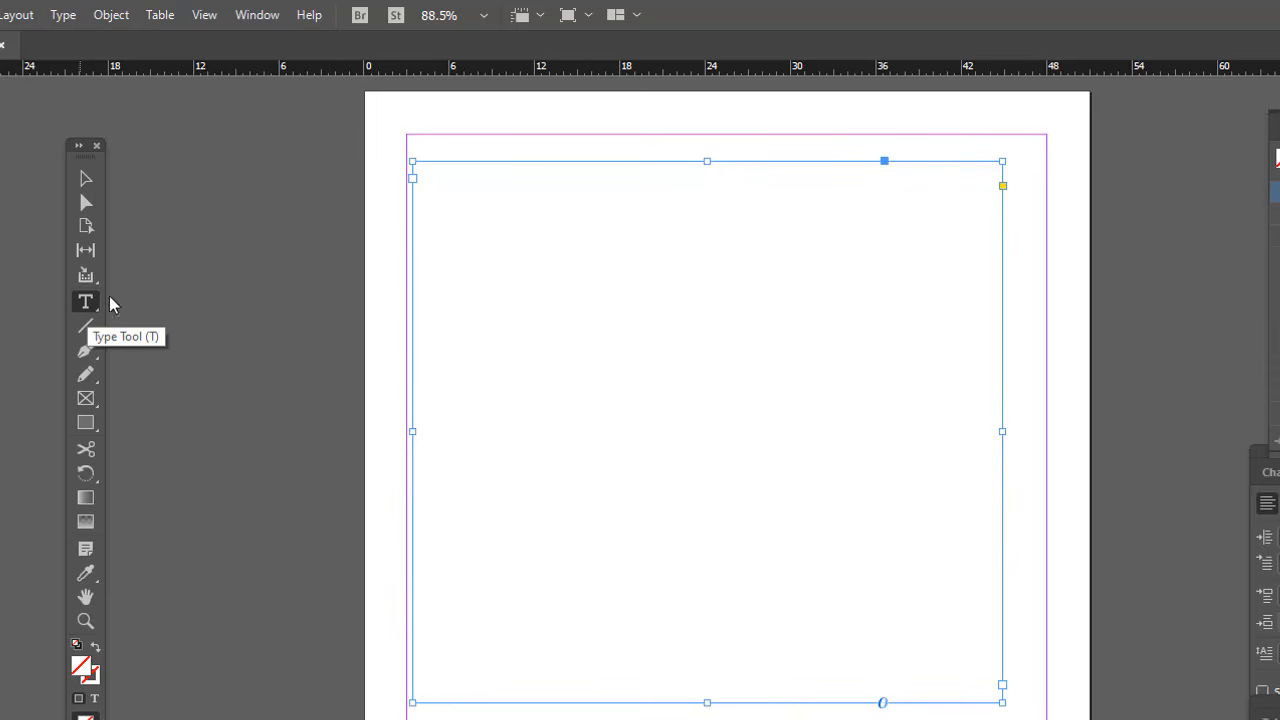
click(467, 195)
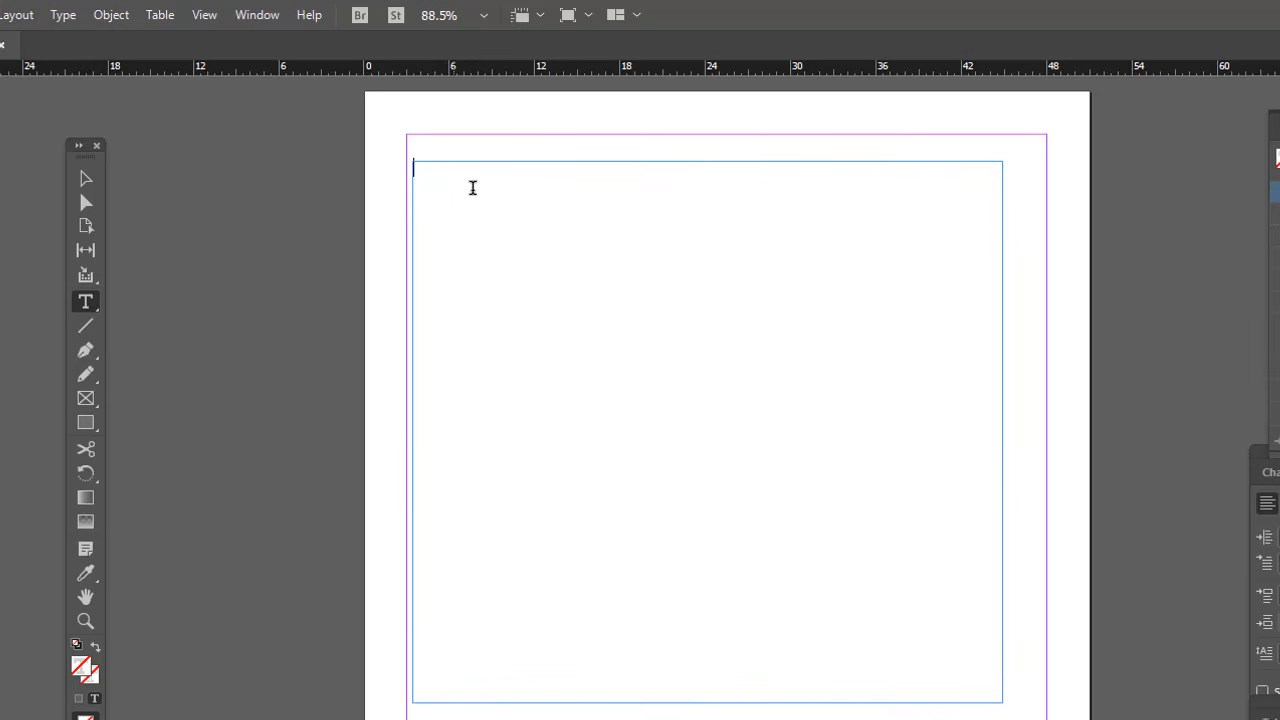
click(160, 14)
click(230, 37)
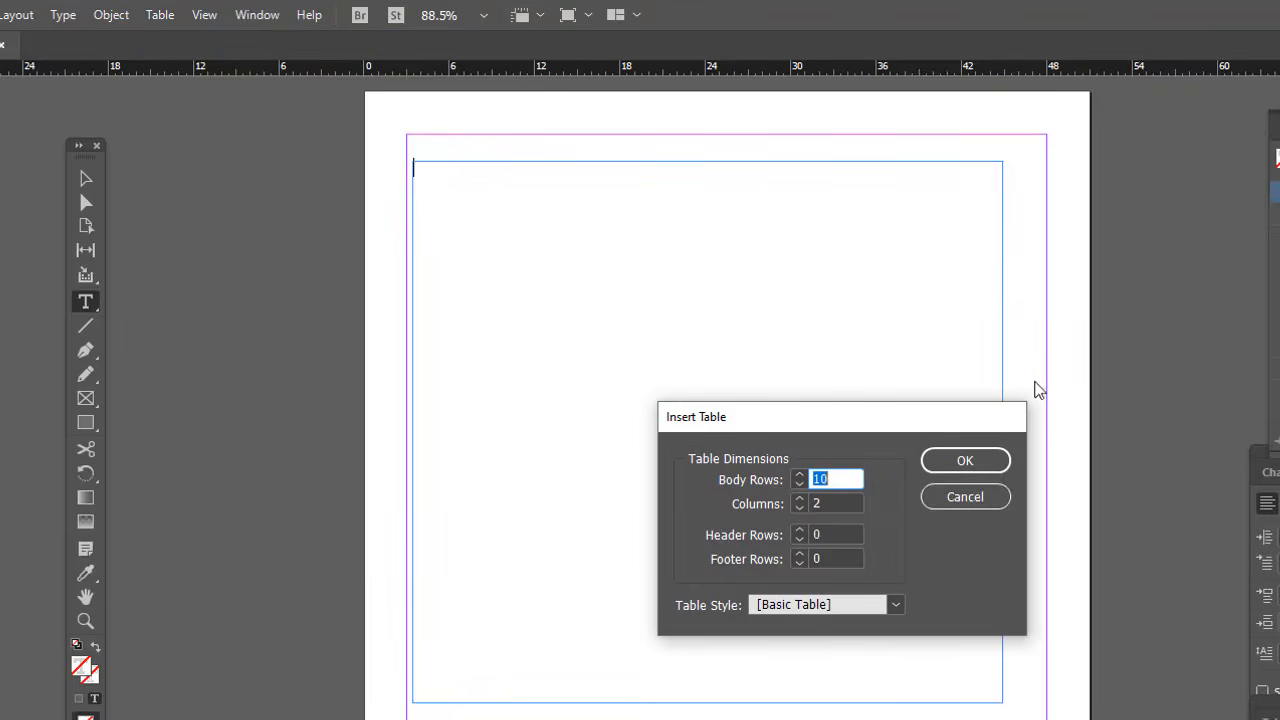
click(988, 494)
click(86, 178)
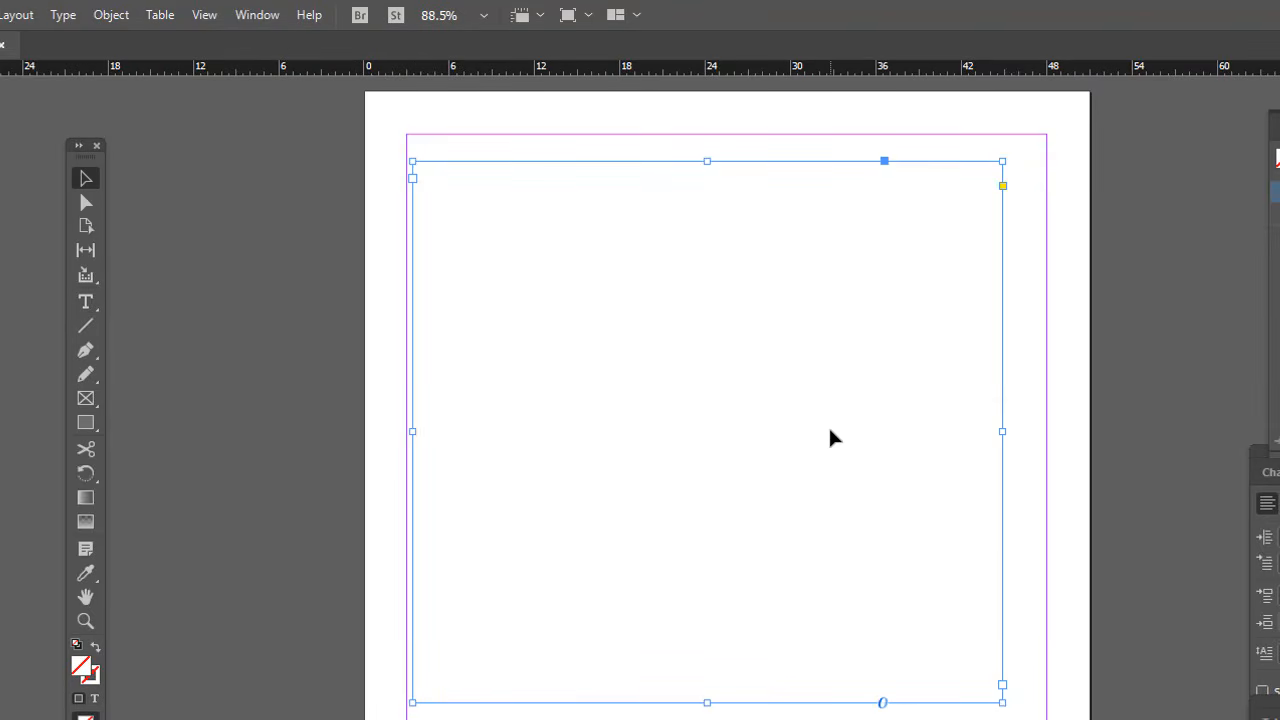
Fill the empty text frame with placeholder text and delete the filled frame.
double_click(760, 295)
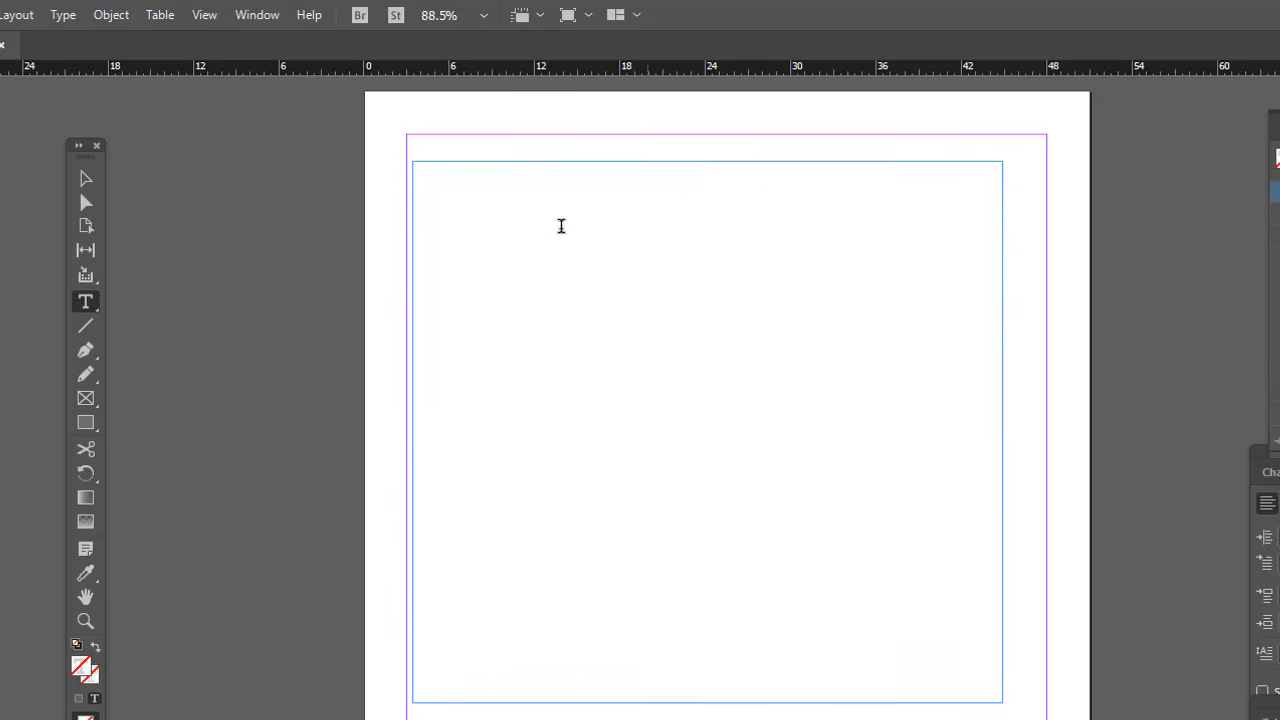
right_click(704, 342)
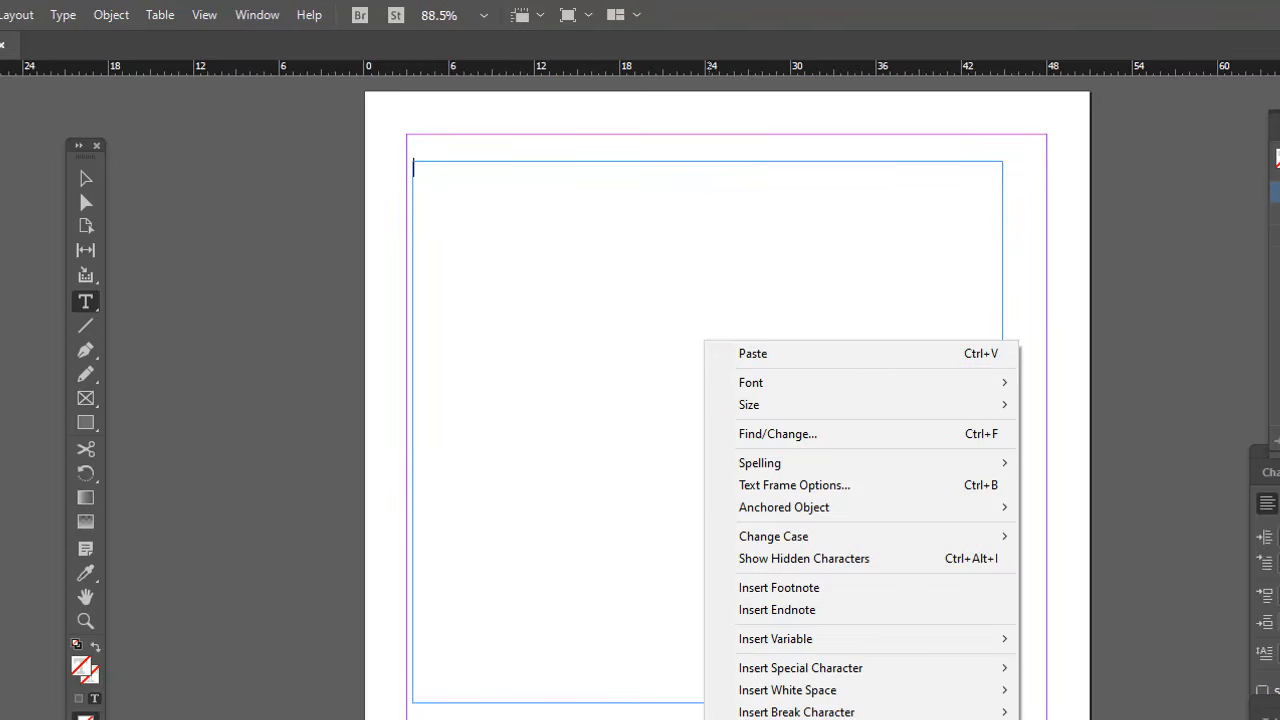
click(795, 719)
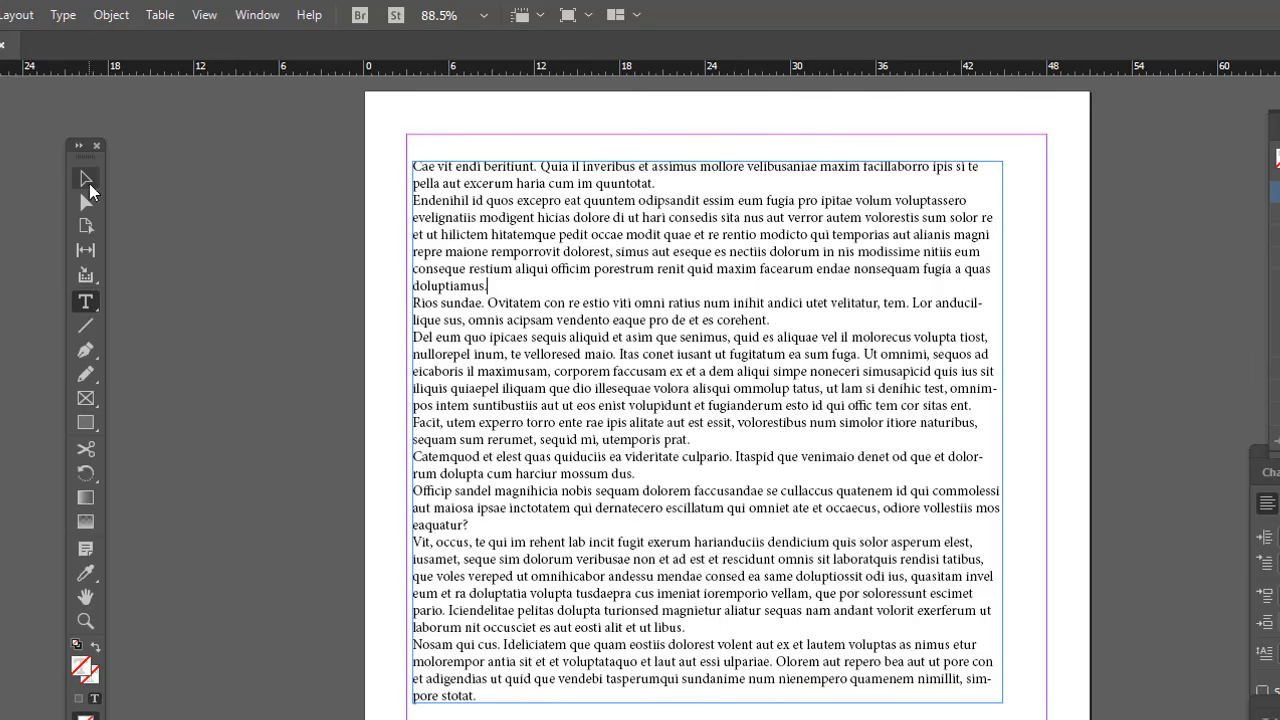
key(Escape)
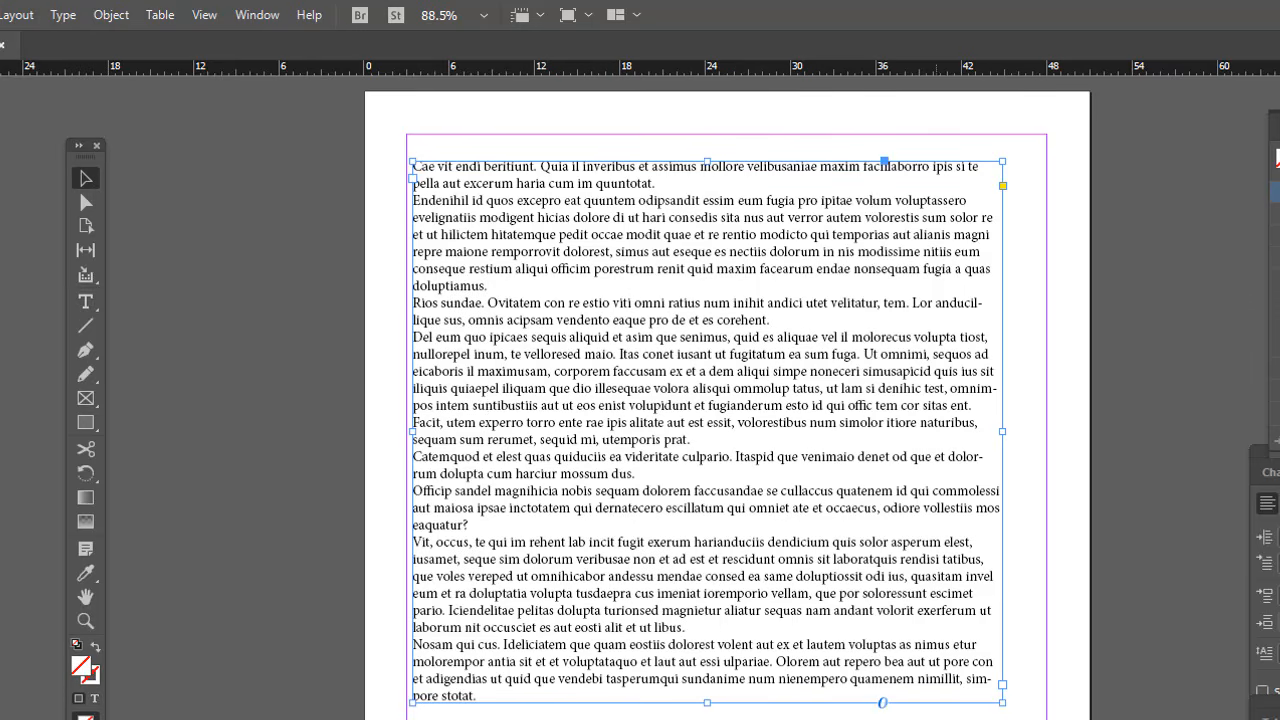
key(Delete)
Create a free-standing table with 10 rows and 2 columns, drawn about 37 picas wide and 36 picas tall inside the page margins.
click(162, 16)
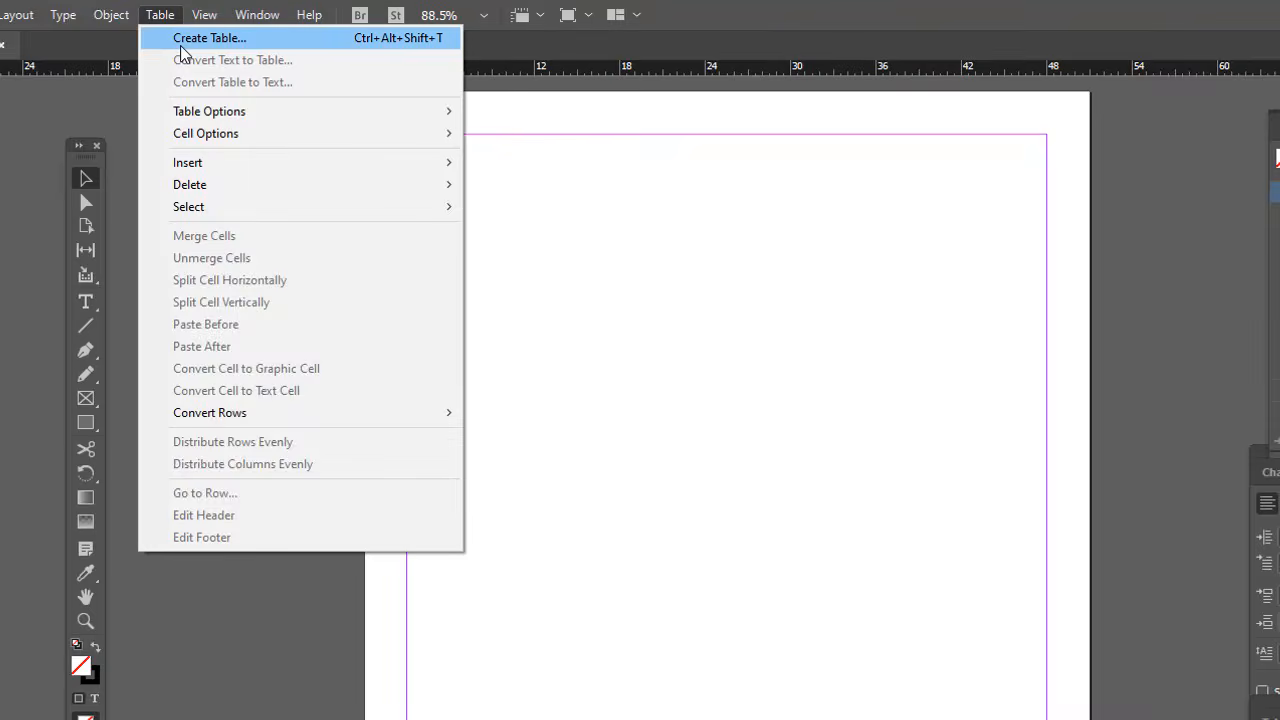
click(175, 40)
click(965, 460)
drag(472, 183, 1007, 703)
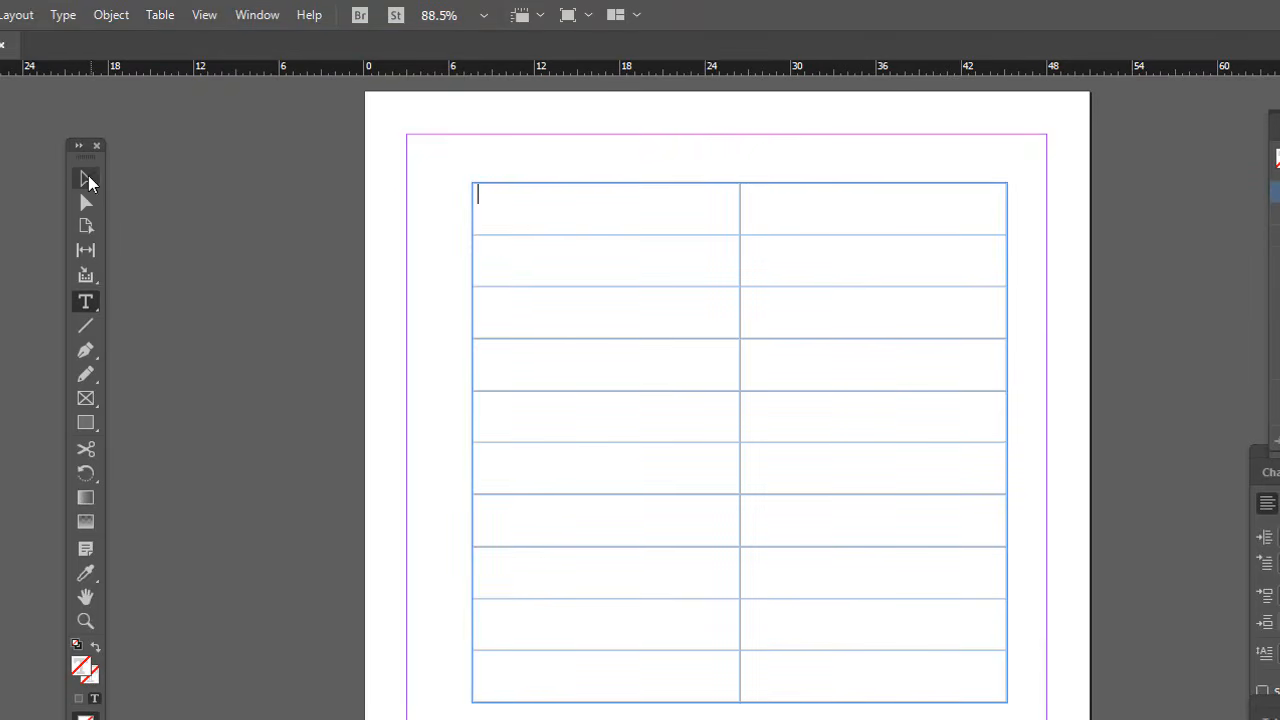
Move the new table's frame against the left margin, widen it to the right margin and extend its lower edge well below the last row.
click(85, 178)
drag(926, 610, 869, 643)
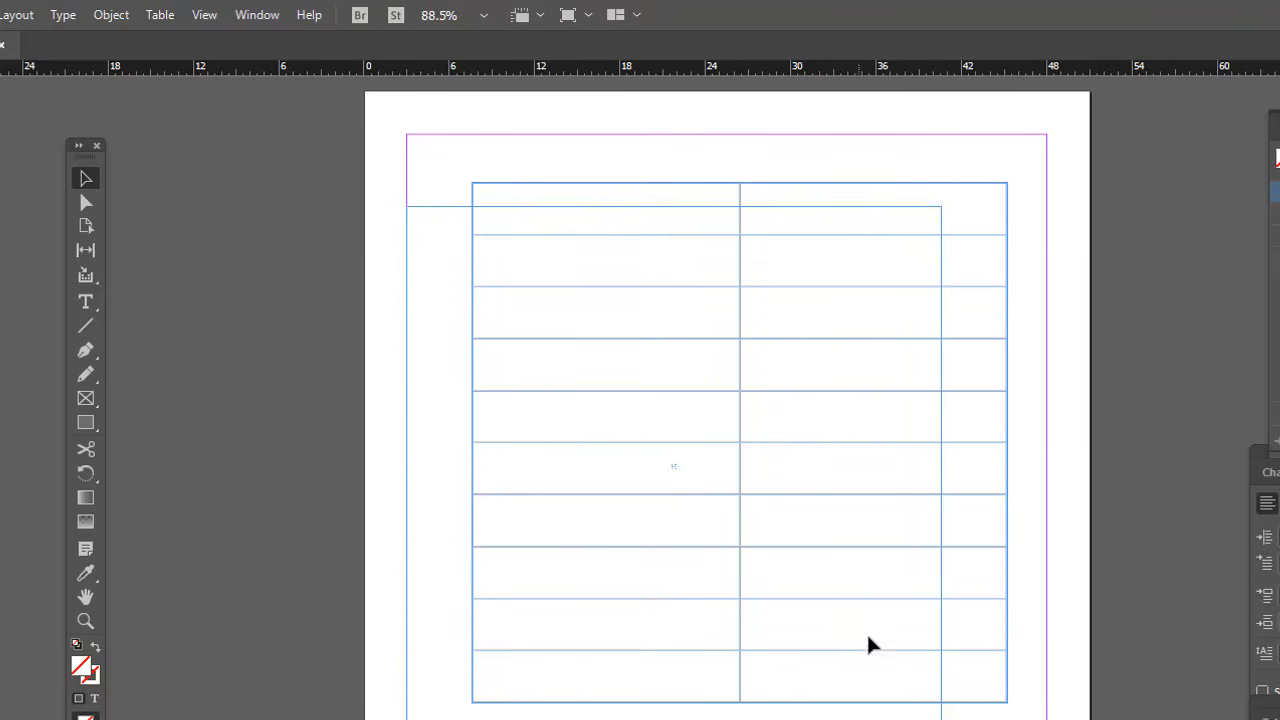
drag(942, 718, 1045, 637)
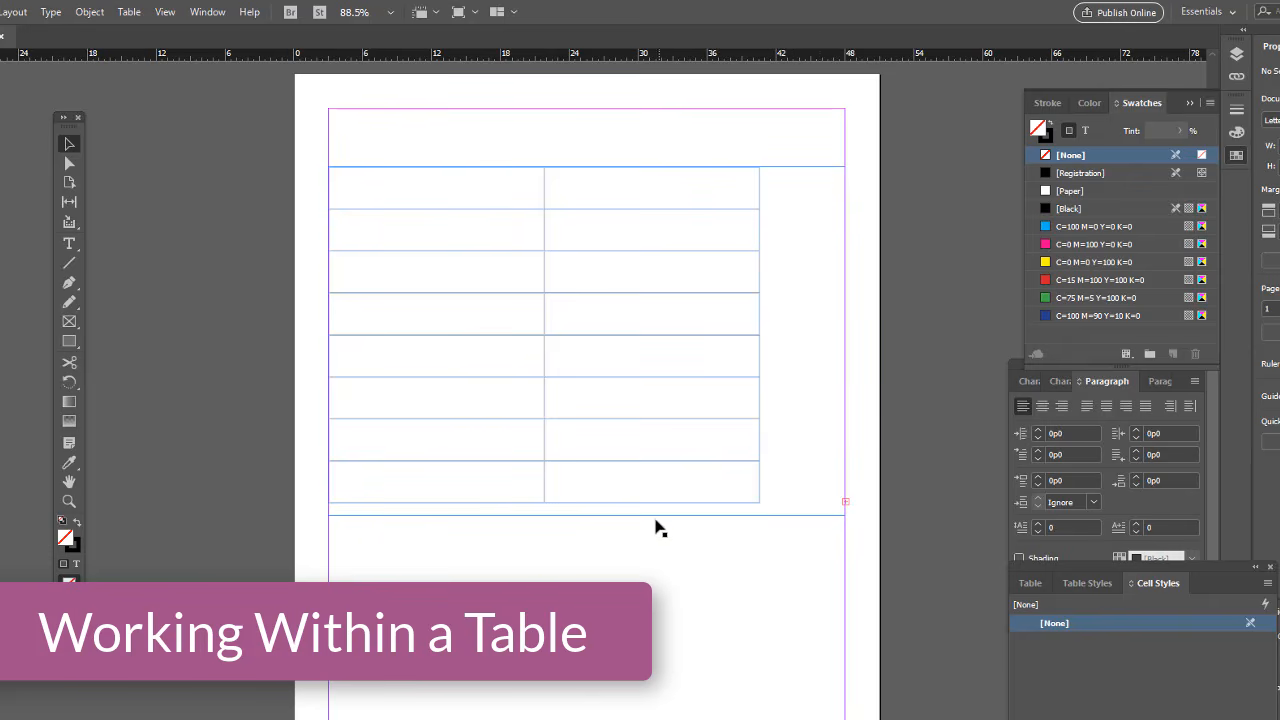
click(614, 516)
drag(587, 515, 600, 719)
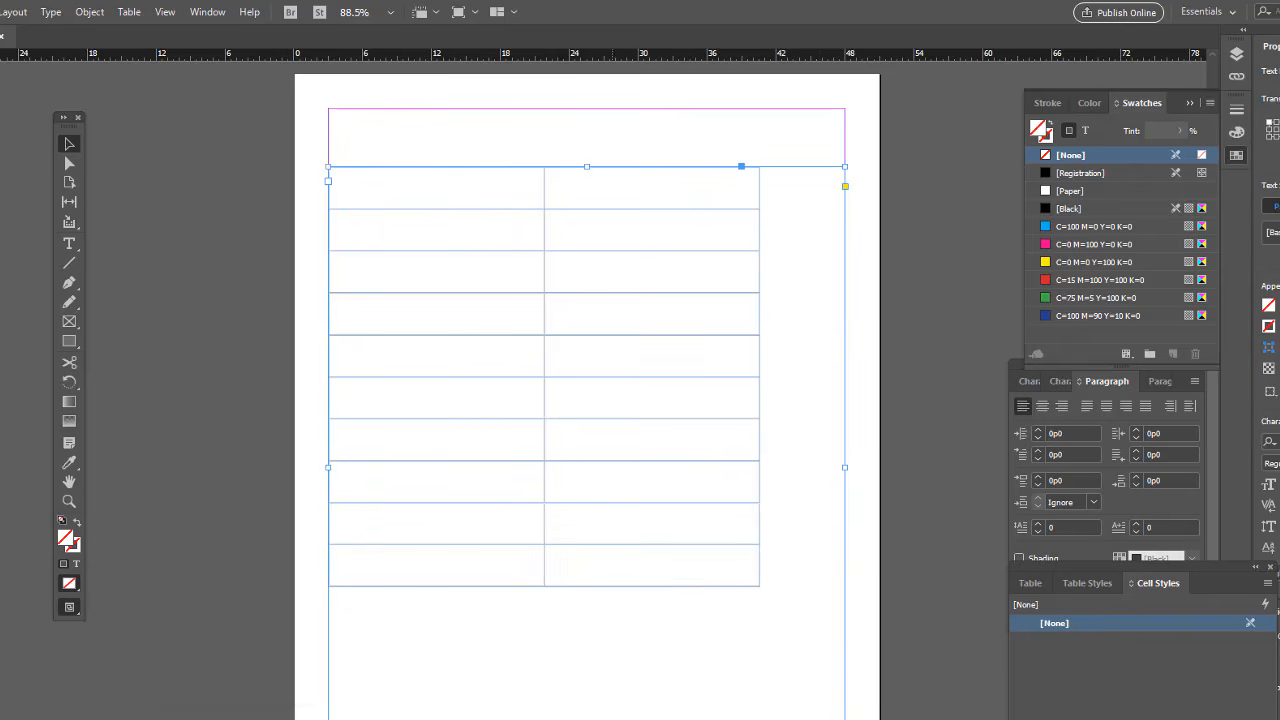
Extend the two-column table from its last cell by adding three more rows.
double_click(672, 570)
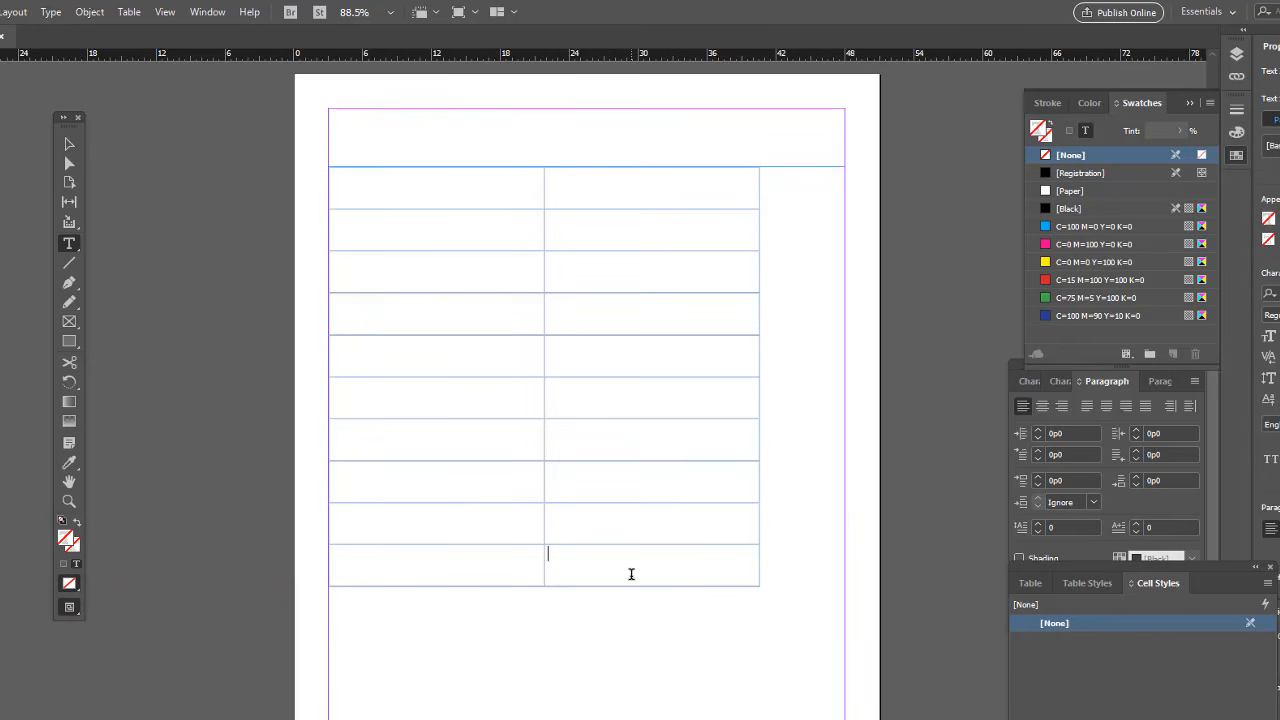
key(Tab)
key(Tab)
key(Tab)
key(Tab)
key(Tab)
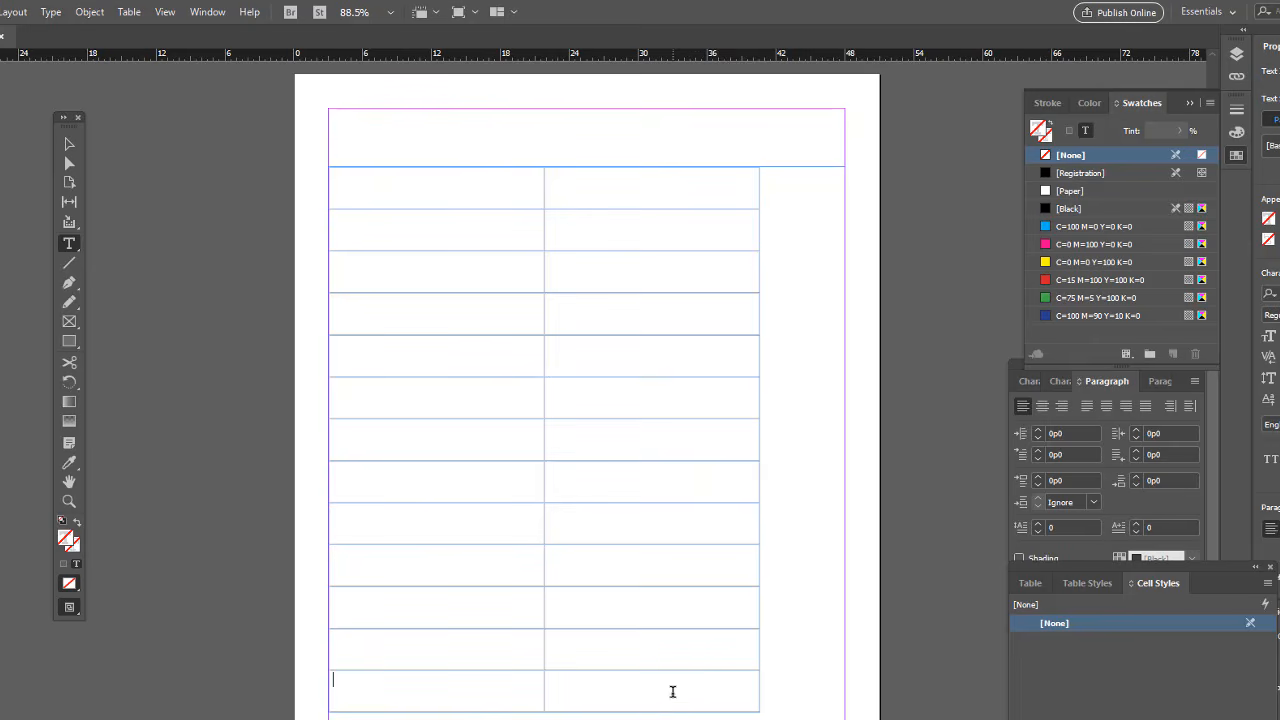
Select the first column, the second column, both columns together and the table's first eight rows in turn, and clear the selection.
click(470, 164)
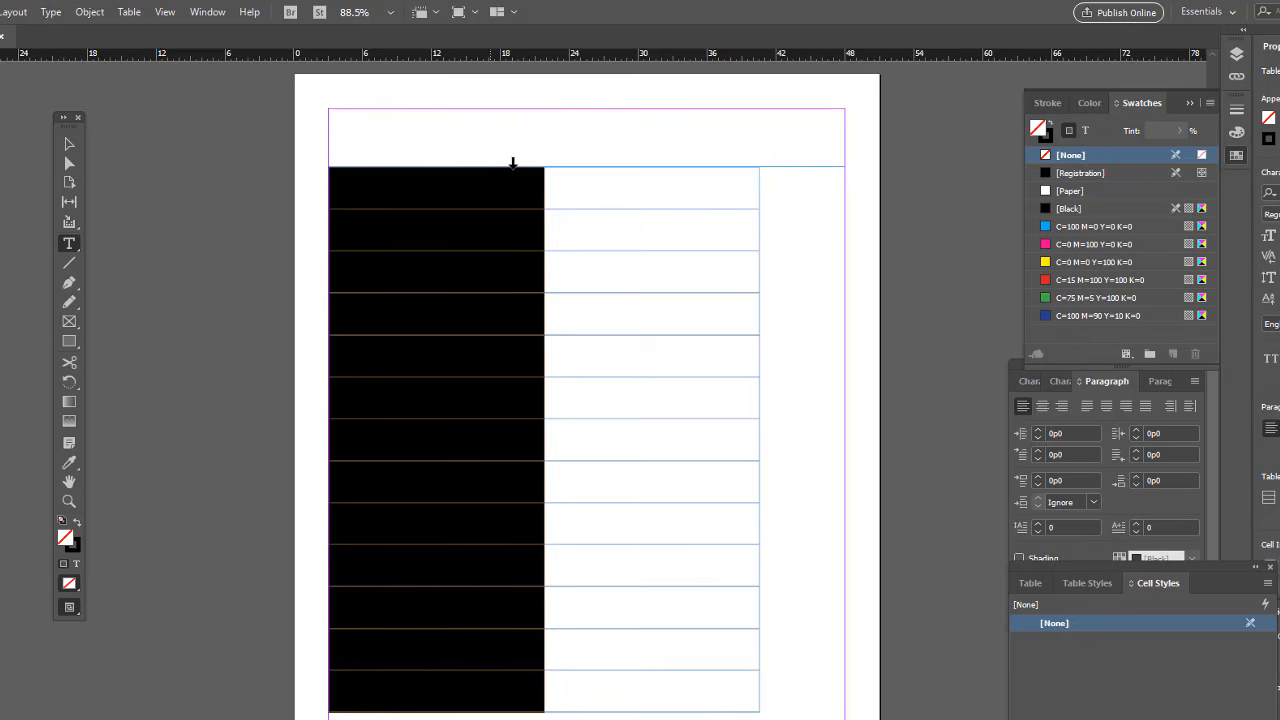
click(647, 160)
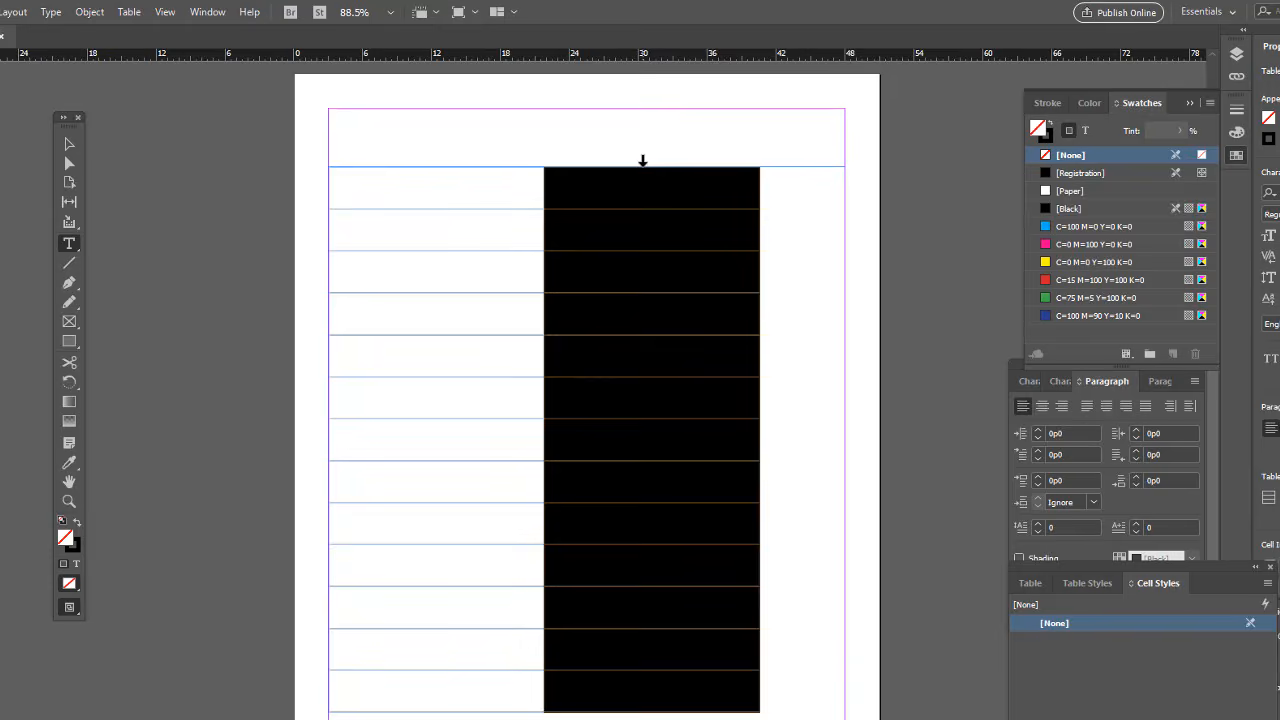
drag(575, 163, 493, 163)
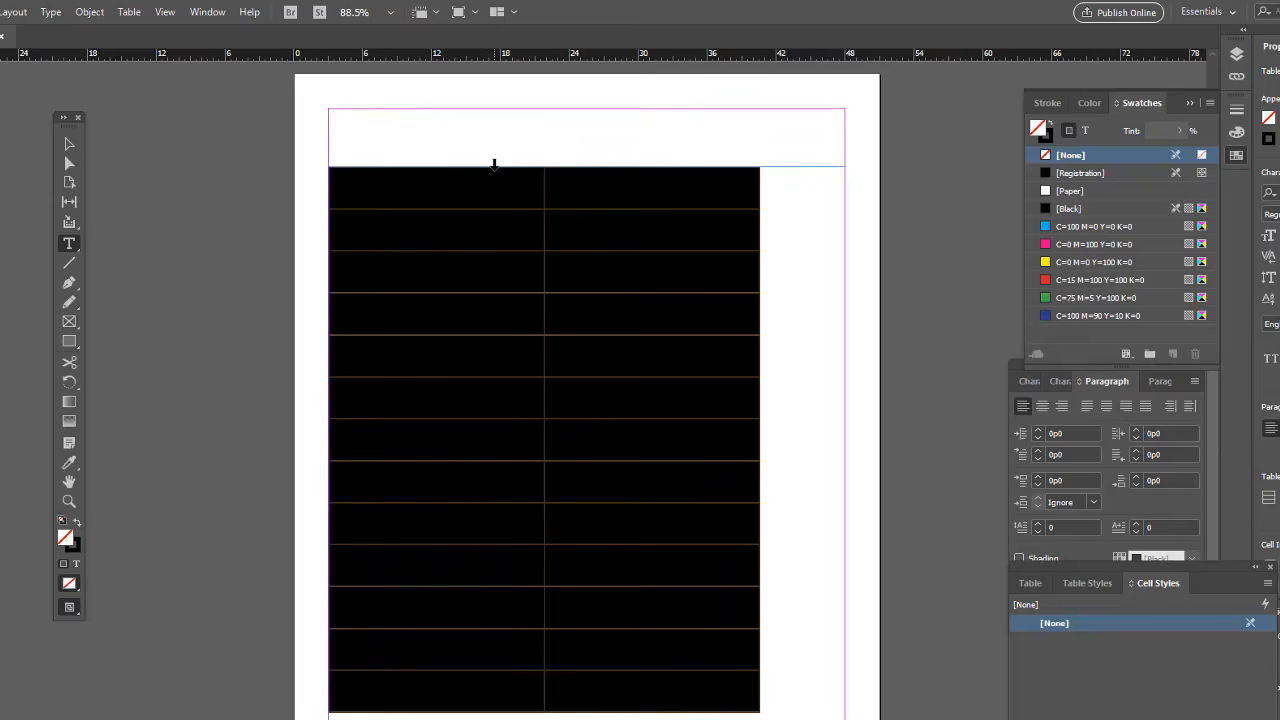
click(490, 184)
drag(323, 189, 350, 496)
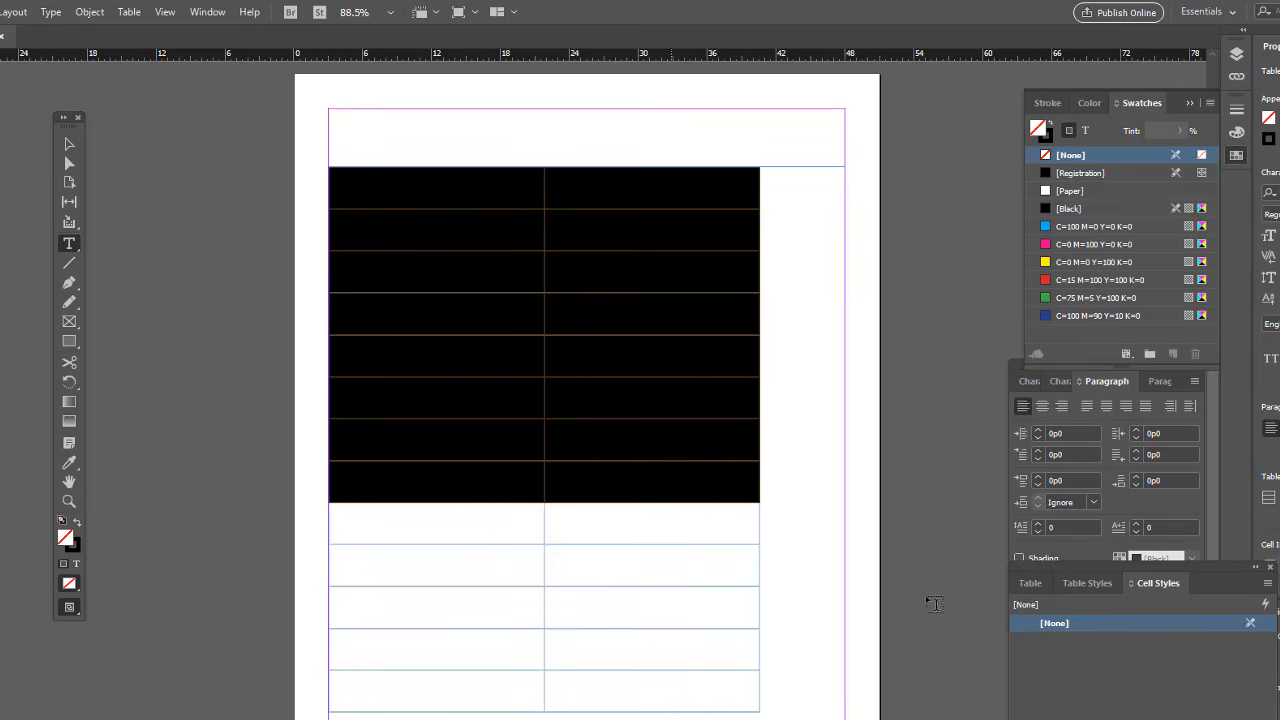
click(652, 314)
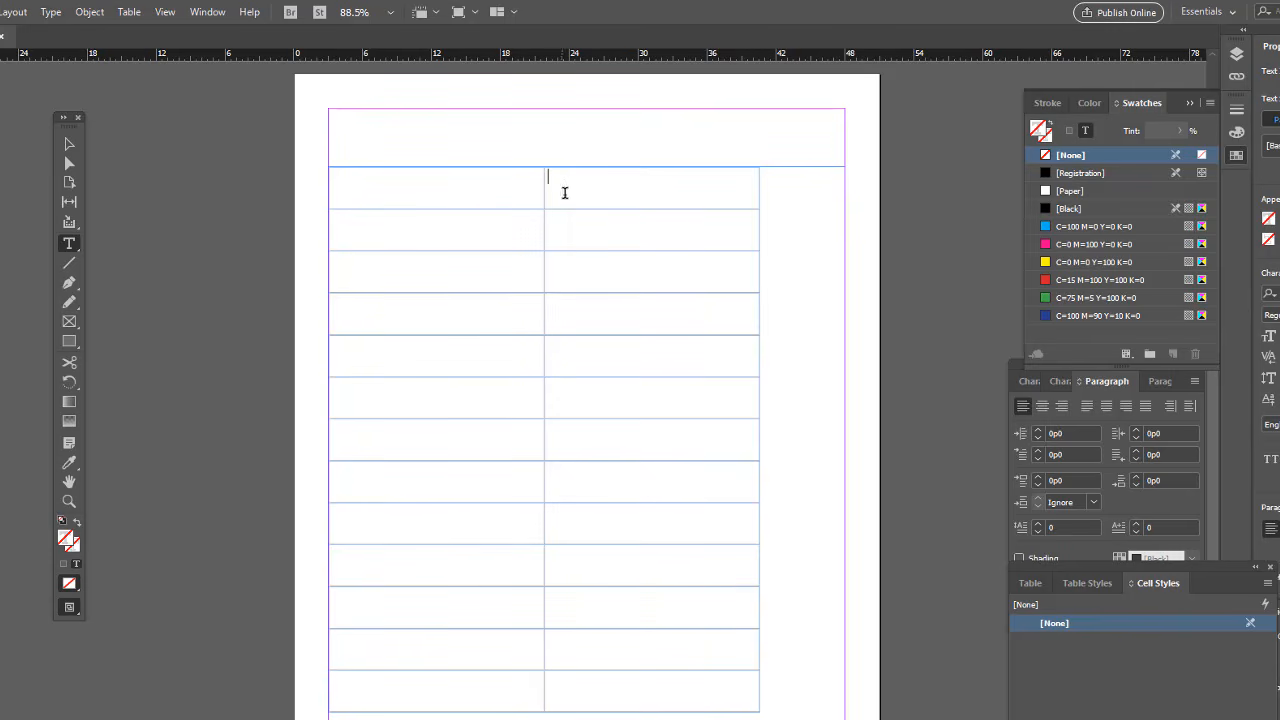
Select the table's second column and insert 1 column to its right.
right_click(628, 193)
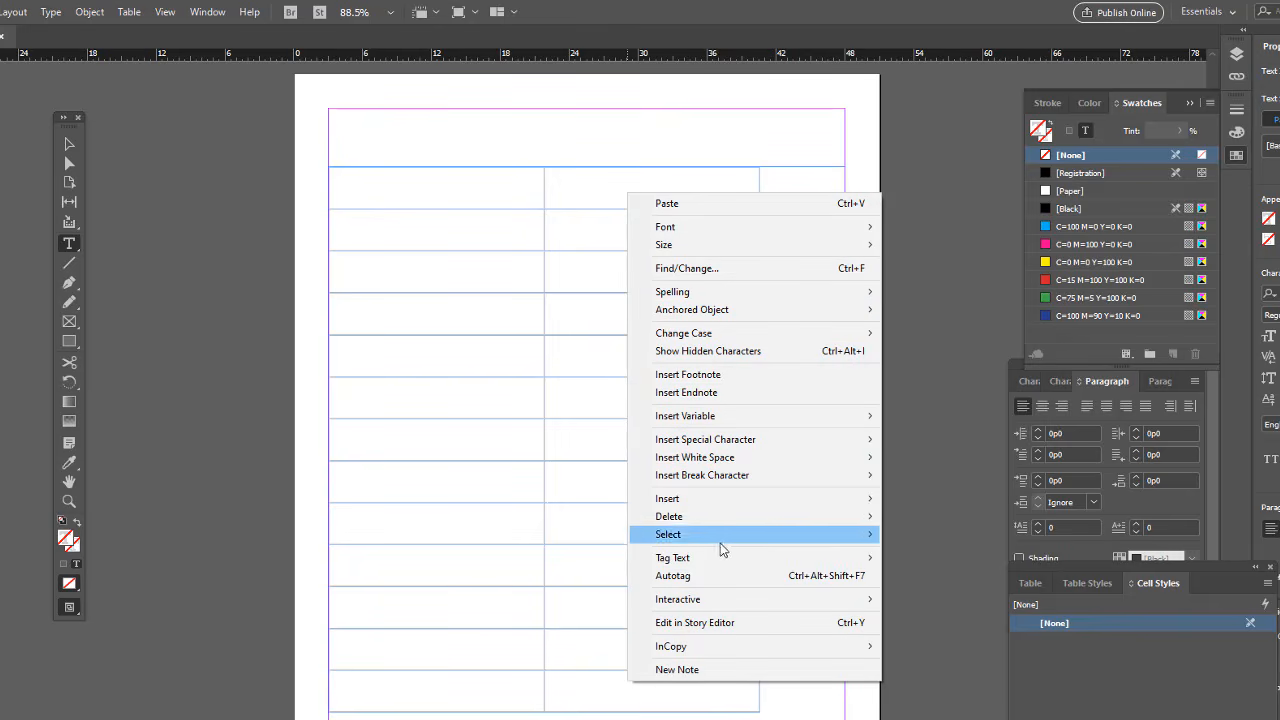
click(571, 203)
click(574, 162)
right_click(574, 184)
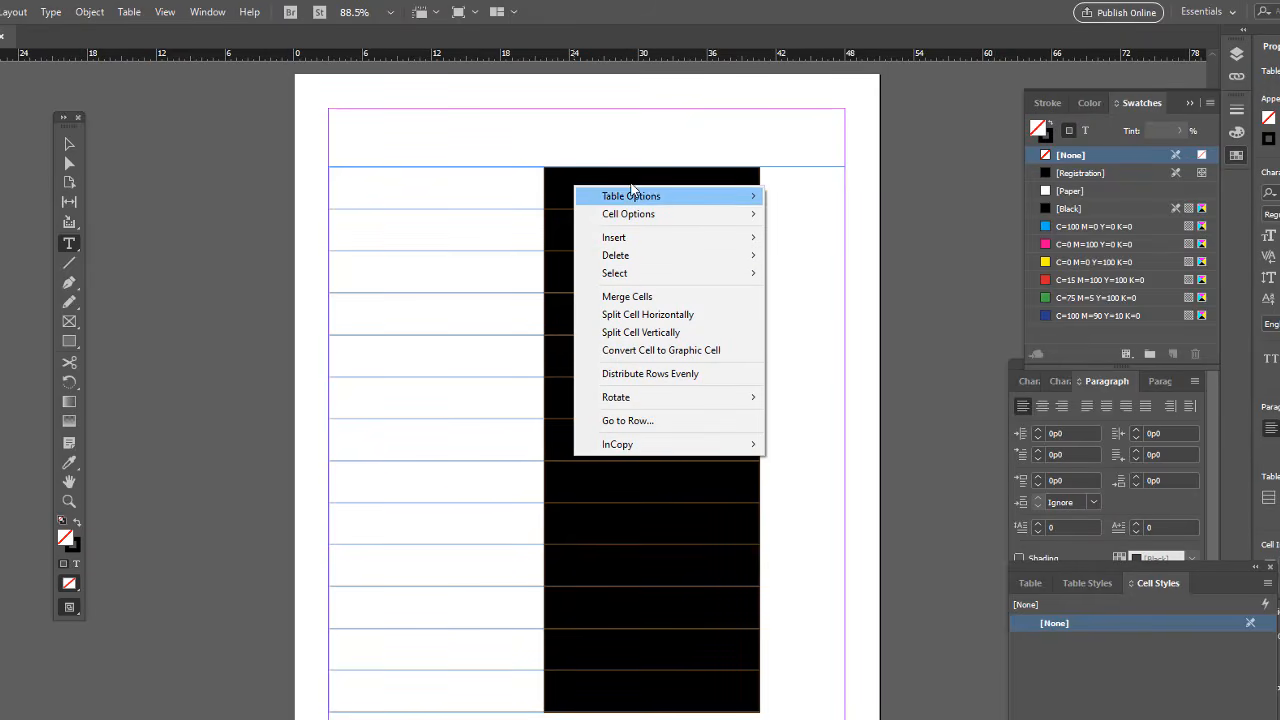
mouse_move(631, 241)
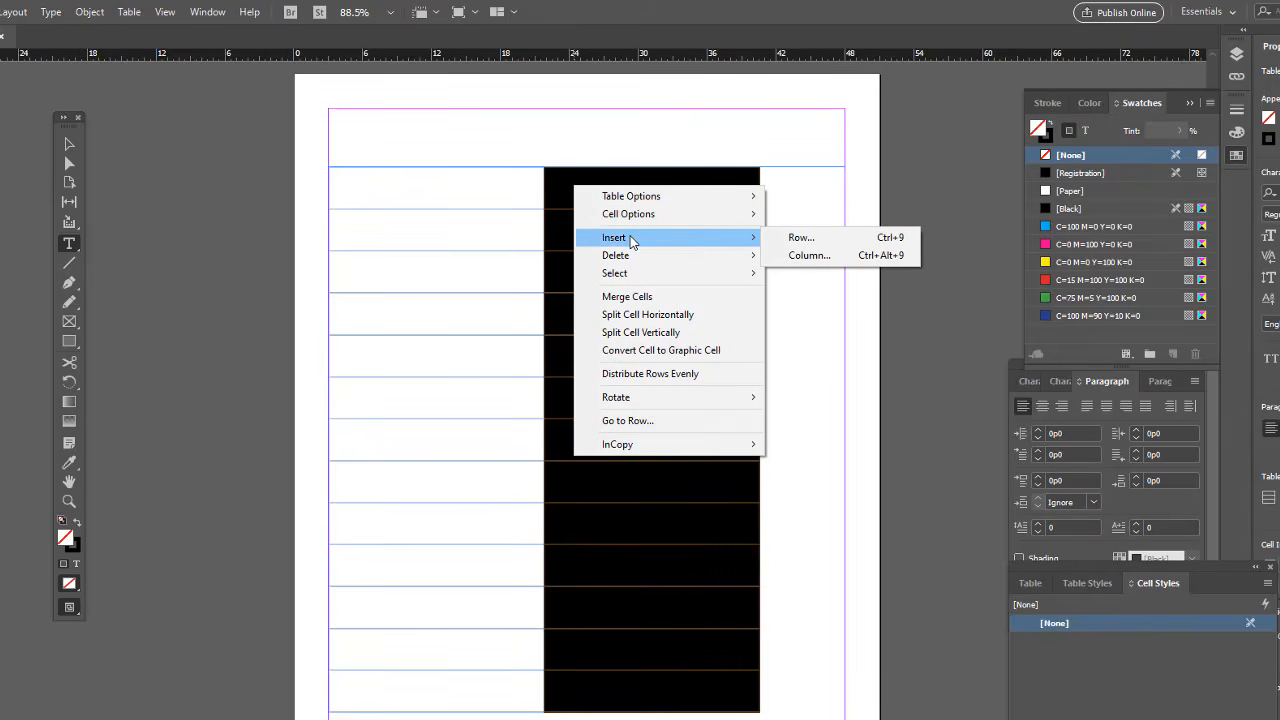
click(809, 255)
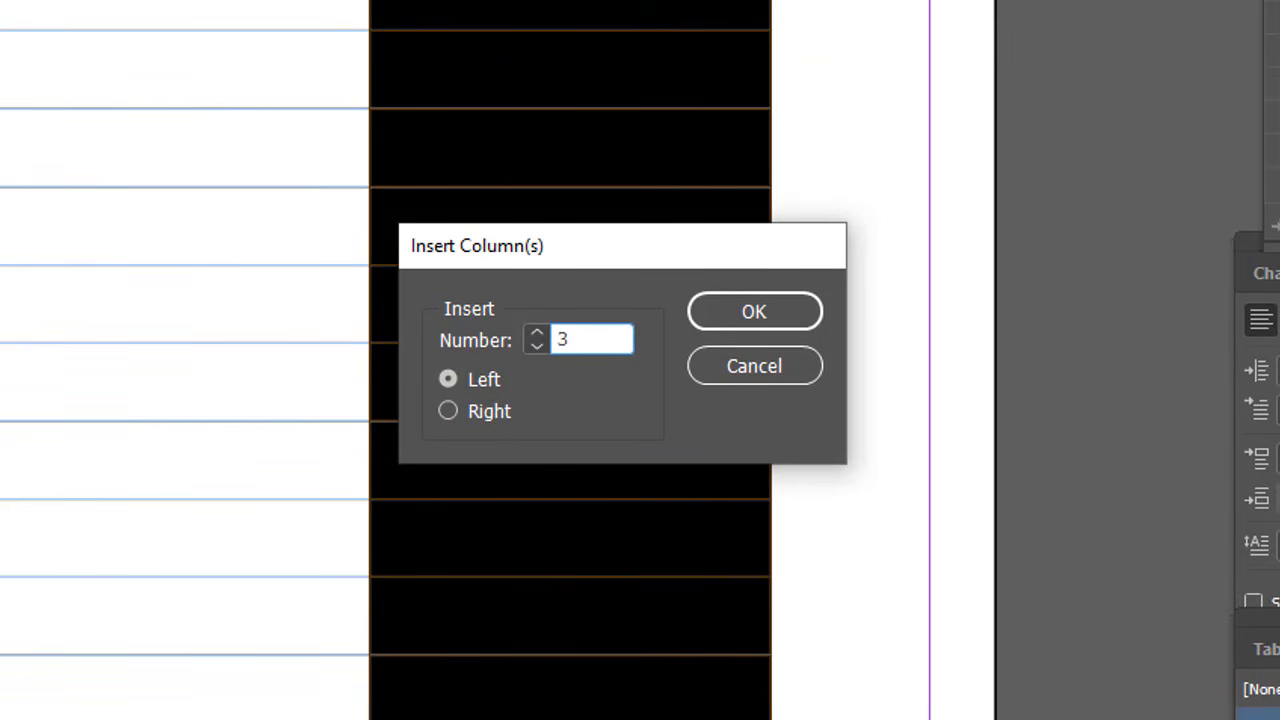
click(487, 410)
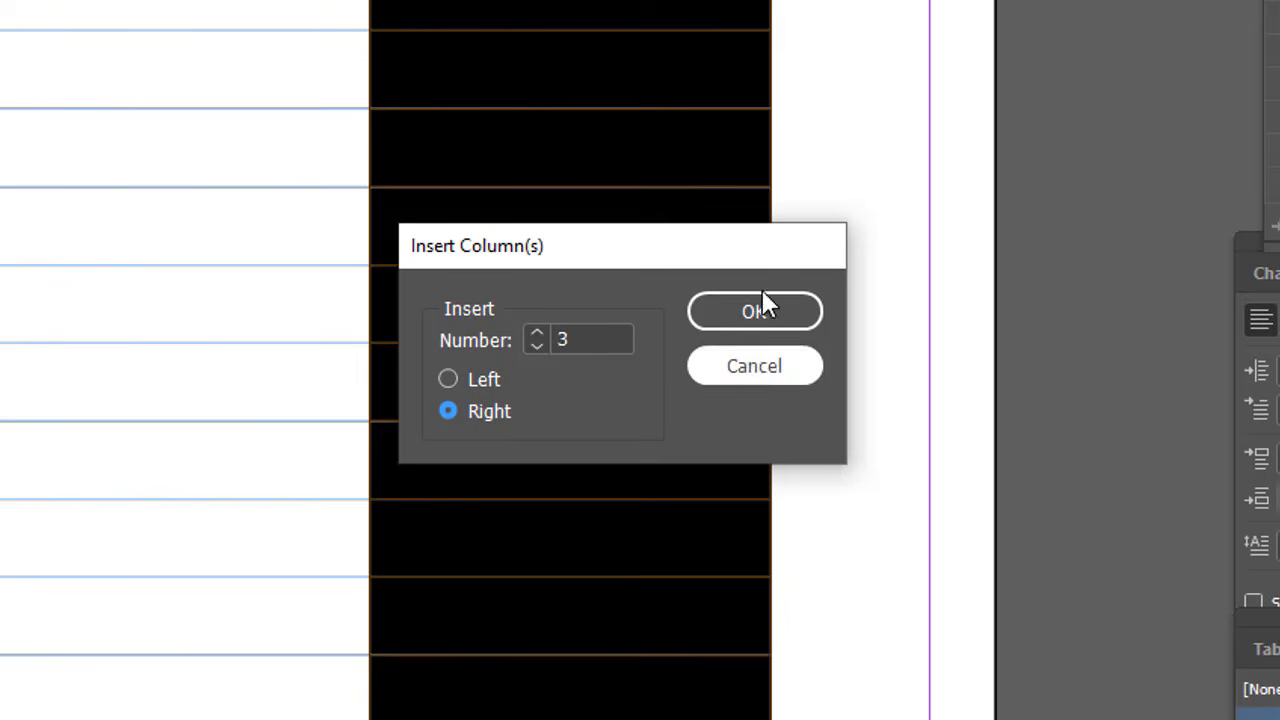
click(537, 346)
click(537, 346)
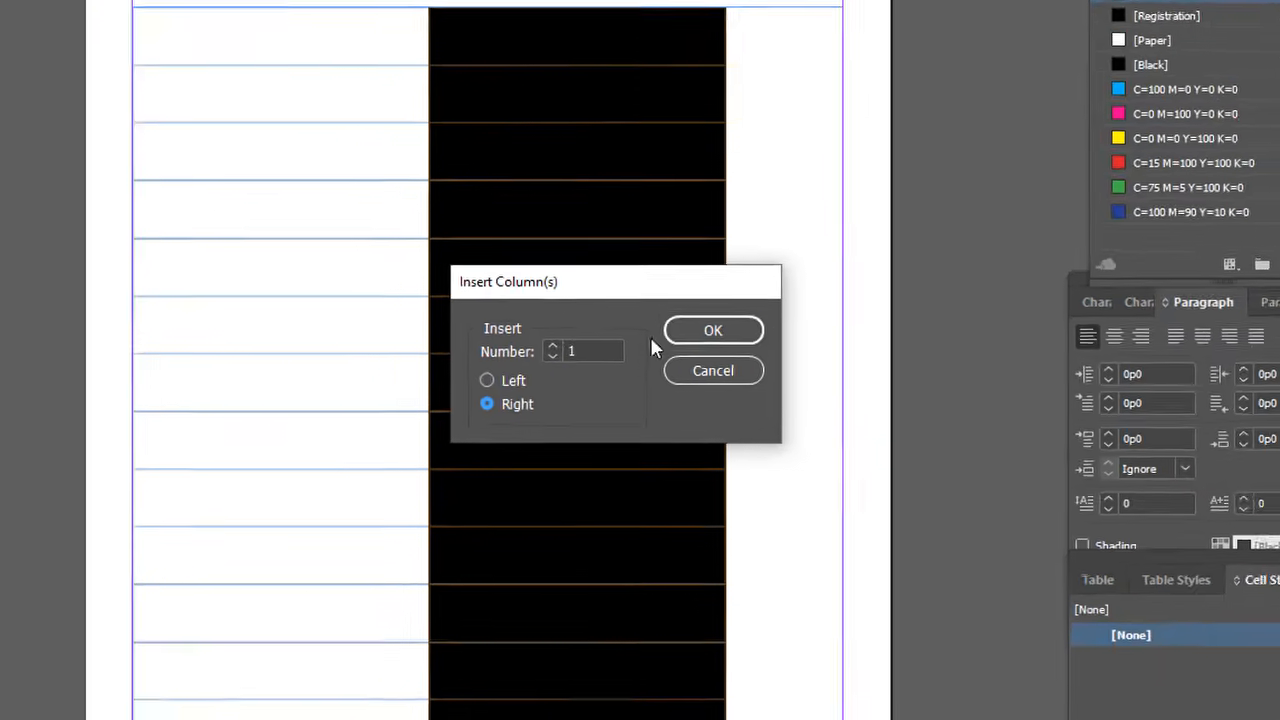
click(684, 343)
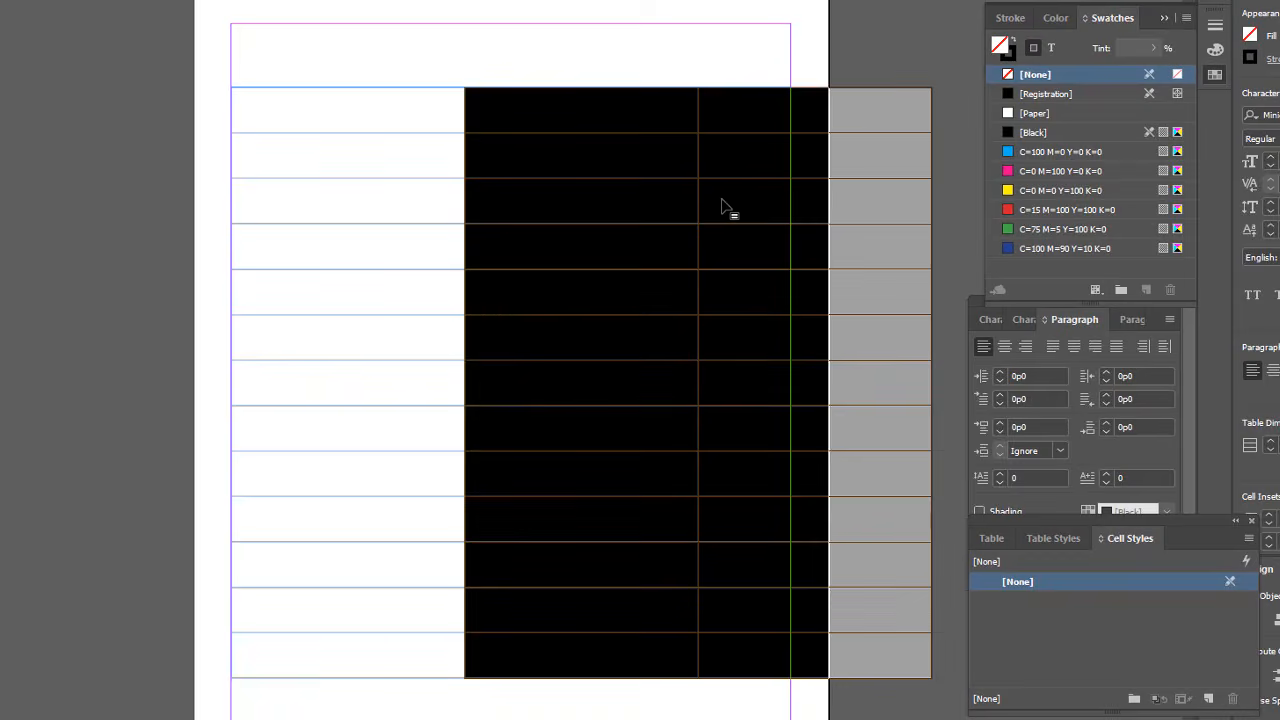
click(833, 430)
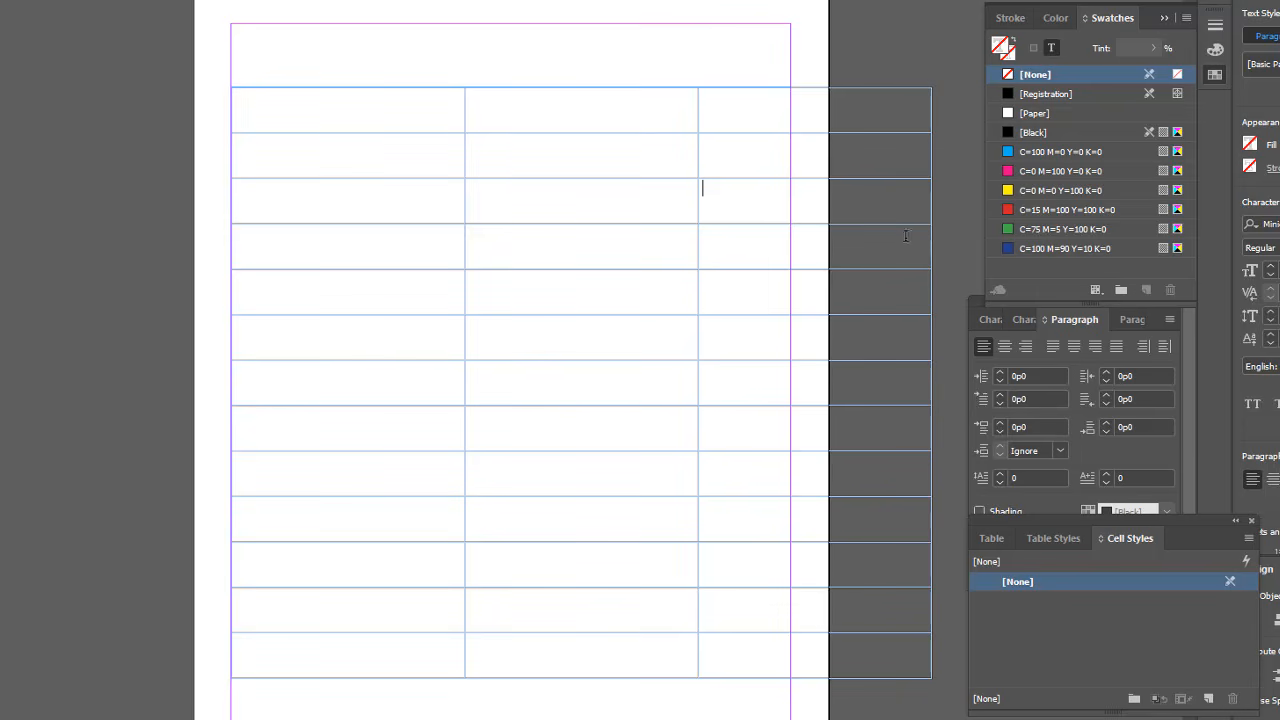
Select the table's second row and insert 1 row above it.
click(356, 114)
click(224, 160)
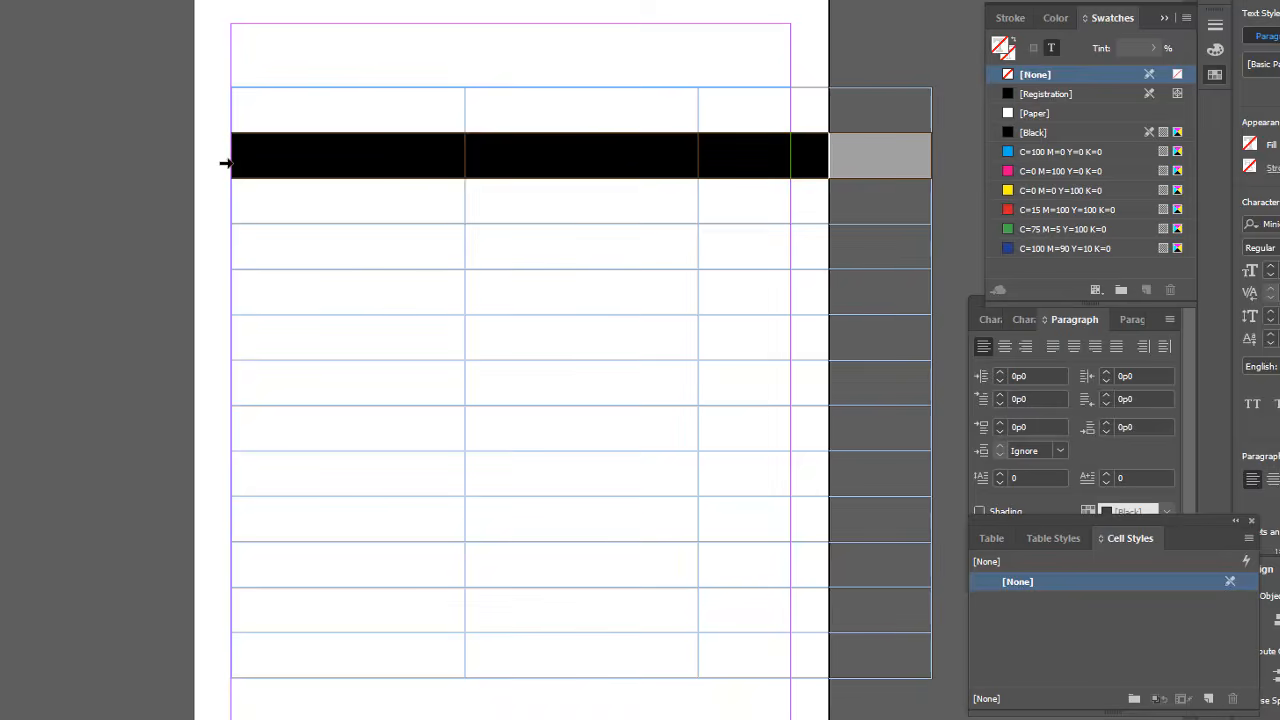
right_click(234, 168)
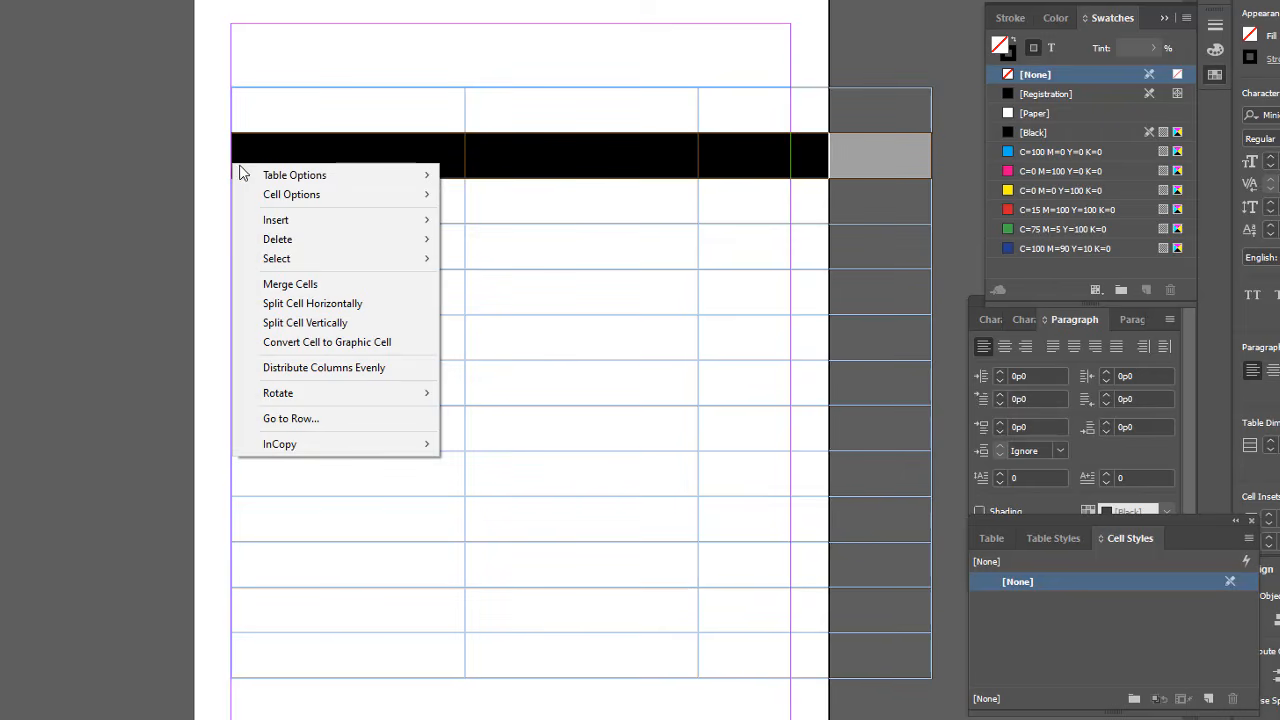
mouse_move(322, 224)
click(494, 224)
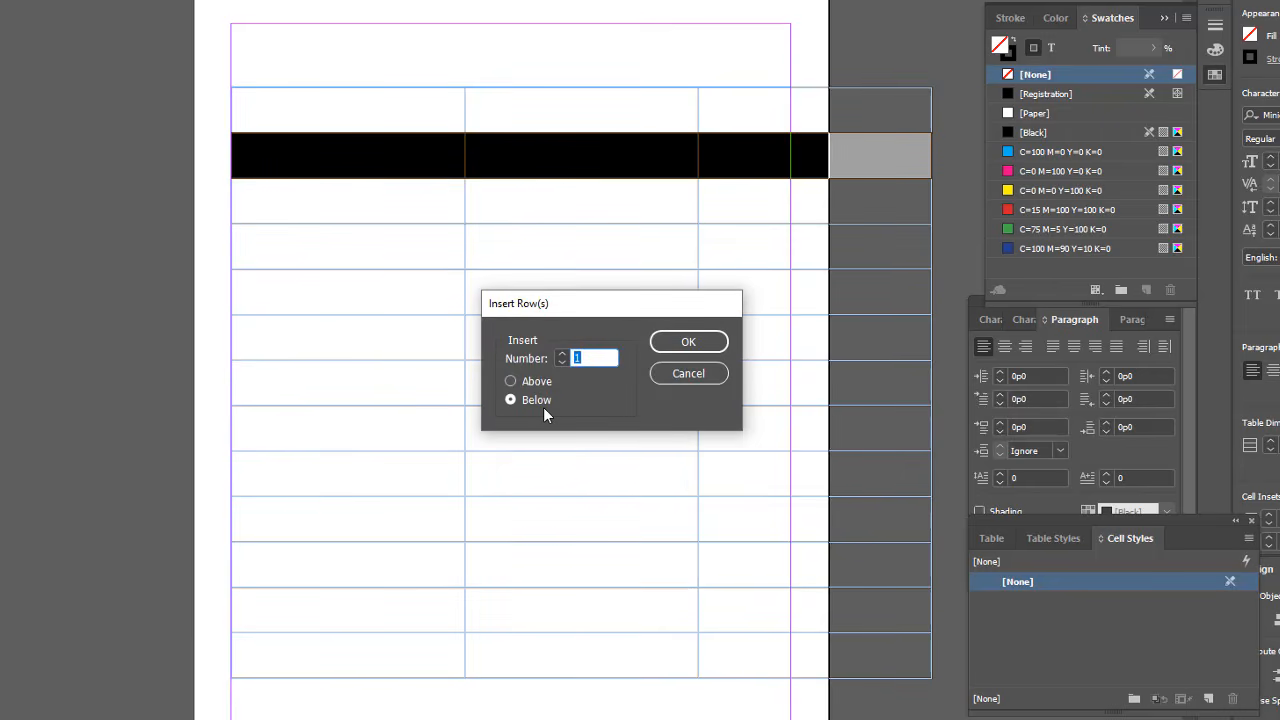
click(544, 382)
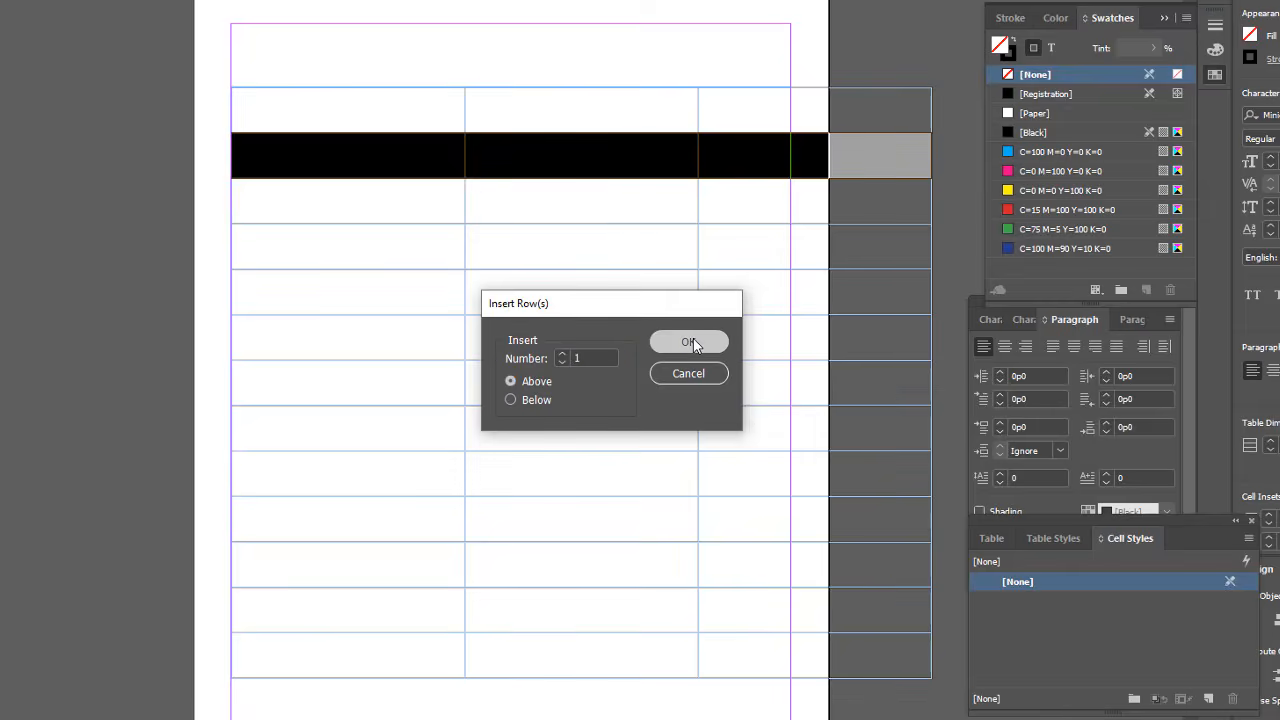
click(693, 343)
click(340, 206)
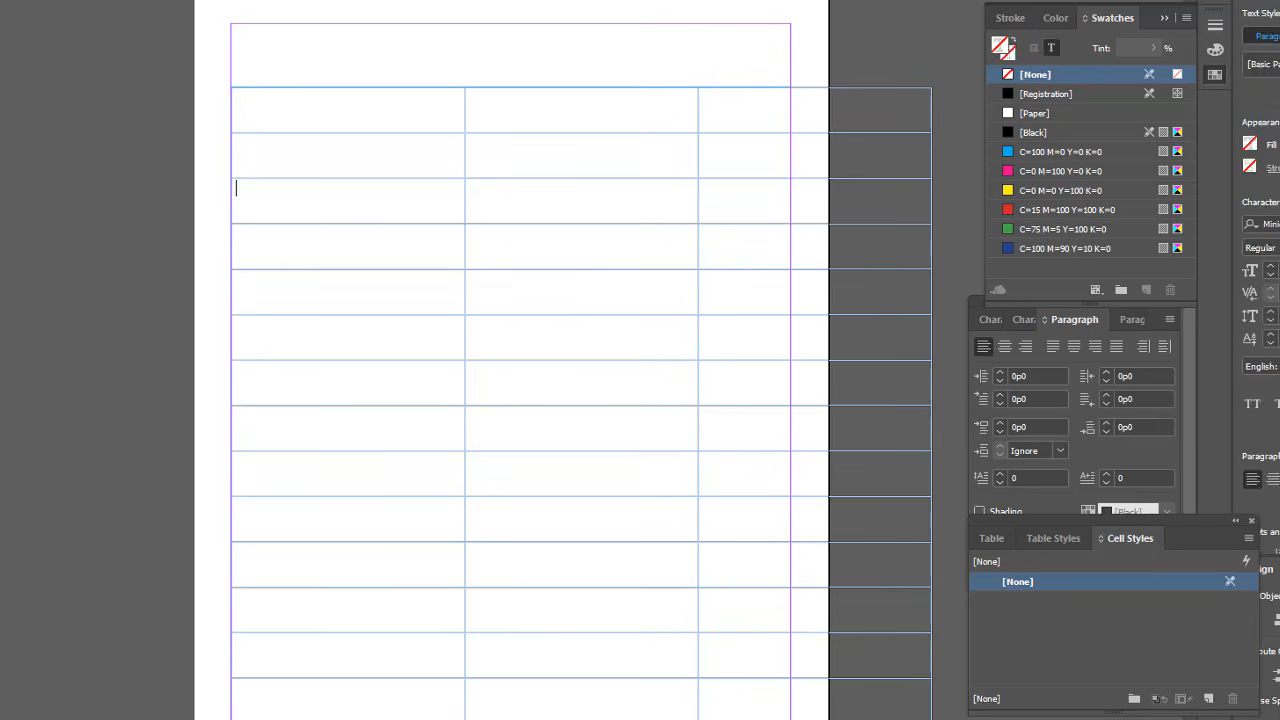
Narrow the table's third column so the table's outer edge lines up with the page margin.
key(ctrl+shift+a)
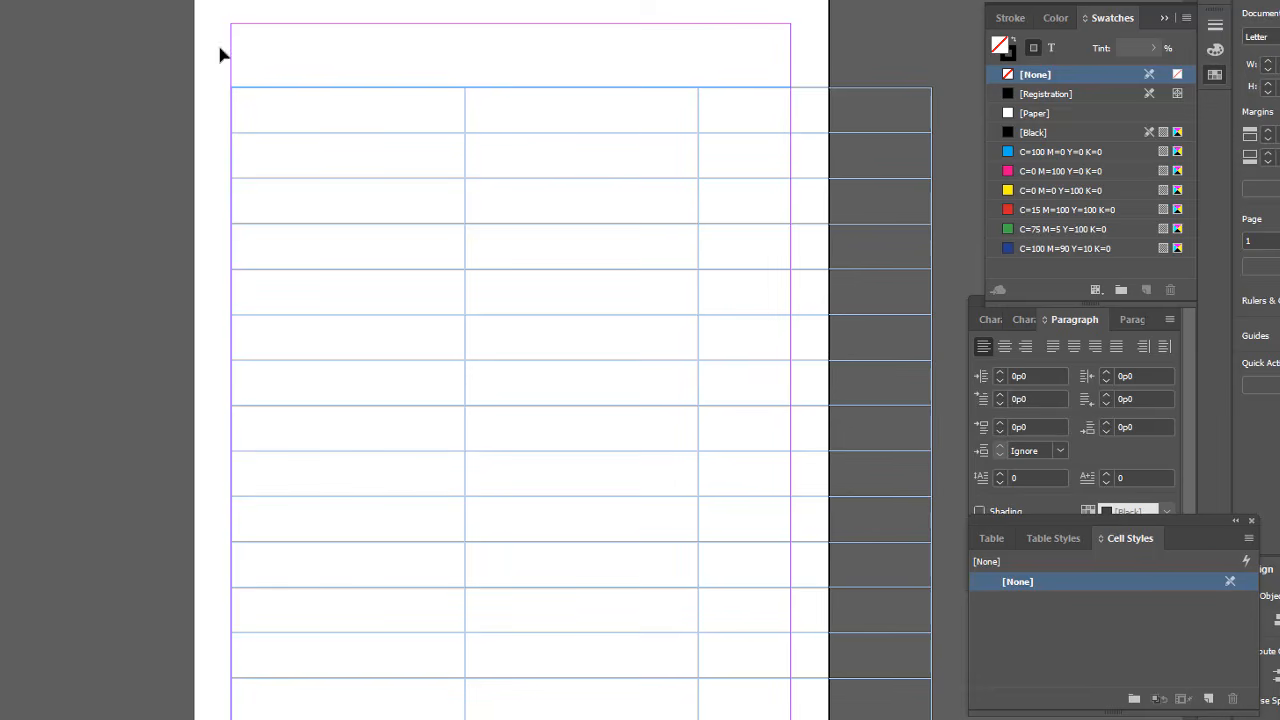
drag(220, 49, 566, 400)
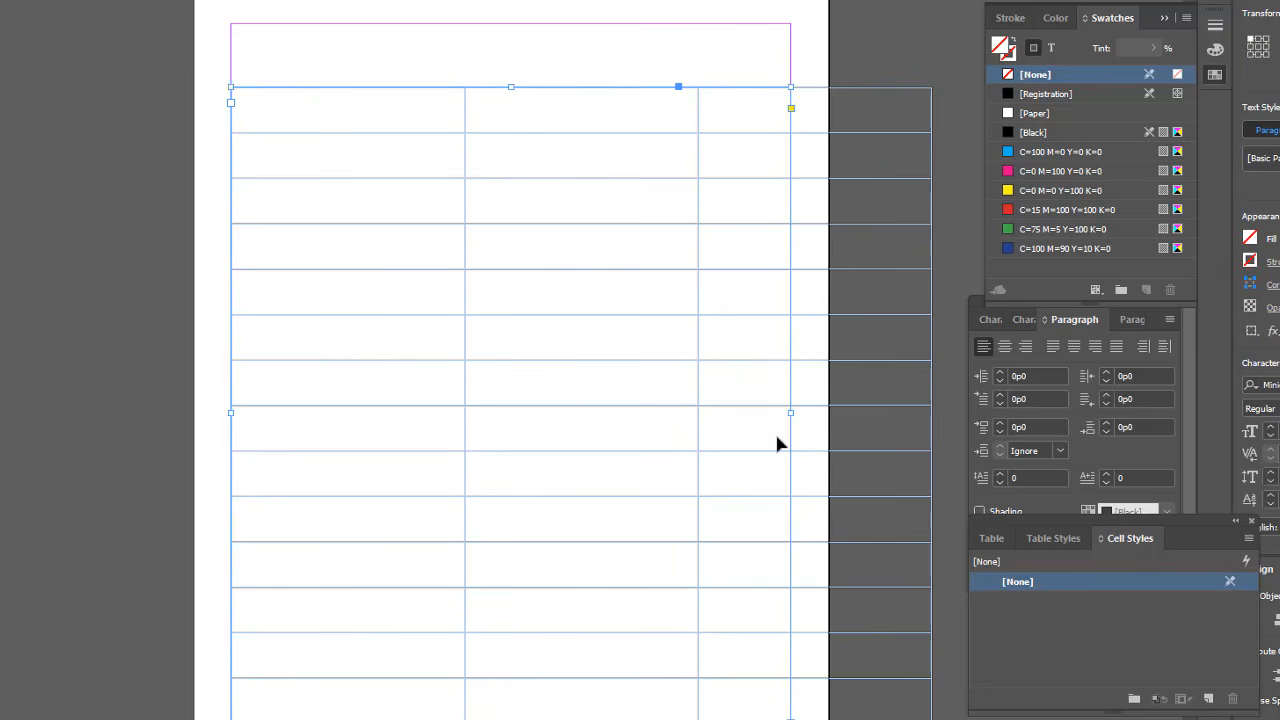
click(737, 57)
double_click(752, 136)
drag(928, 124, 789, 131)
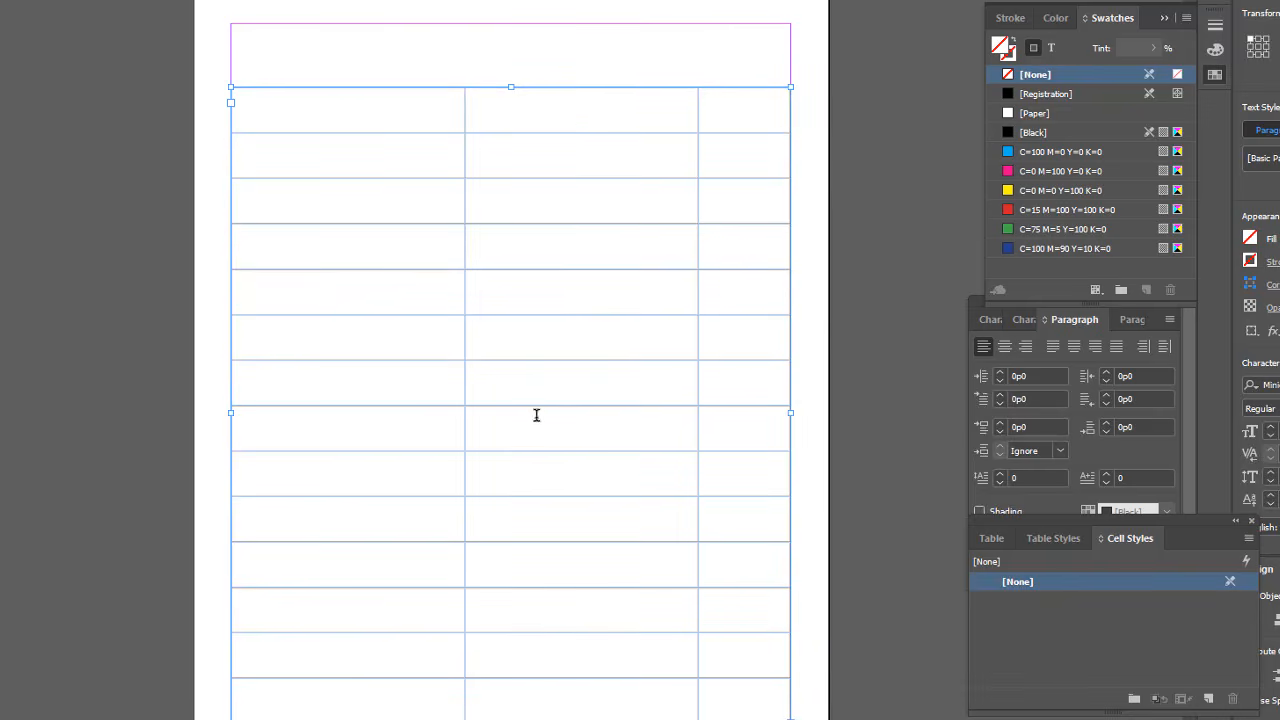
Select all three columns of the table, distribute them evenly and clear the selection.
click(225, 84)
click(311, 94)
click(366, 84)
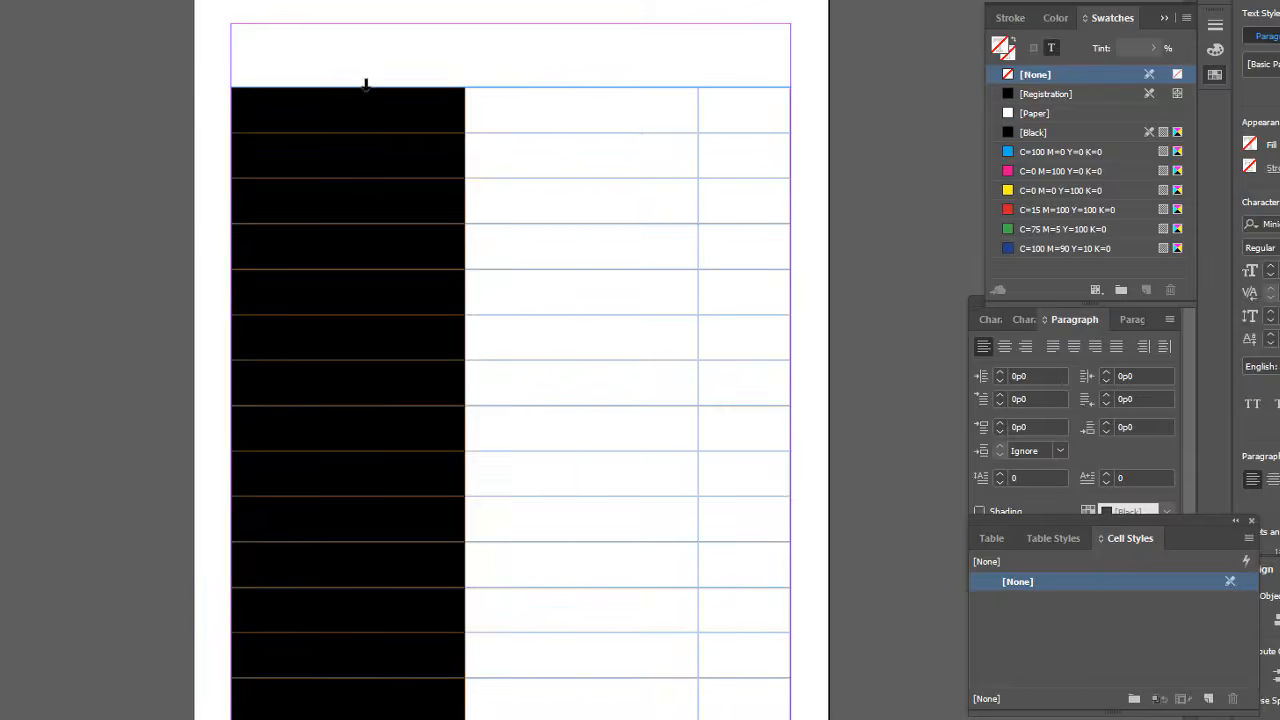
drag(366, 84, 712, 90)
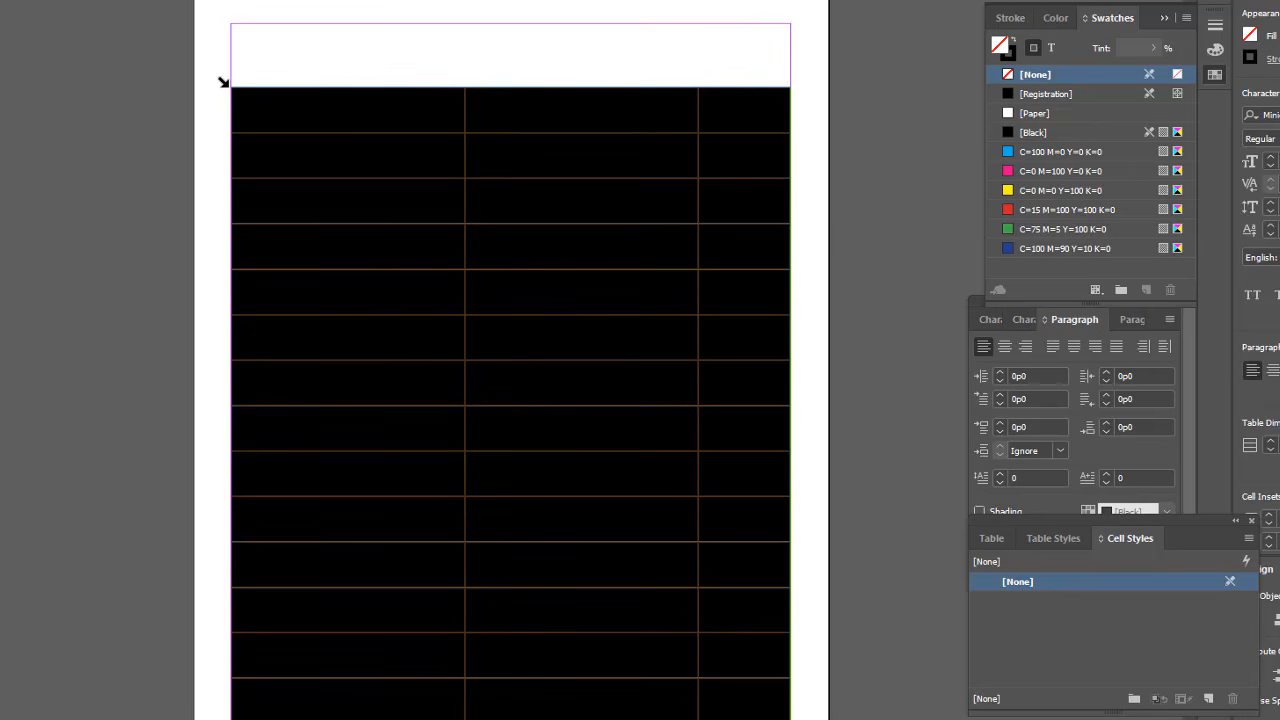
right_click(597, 128)
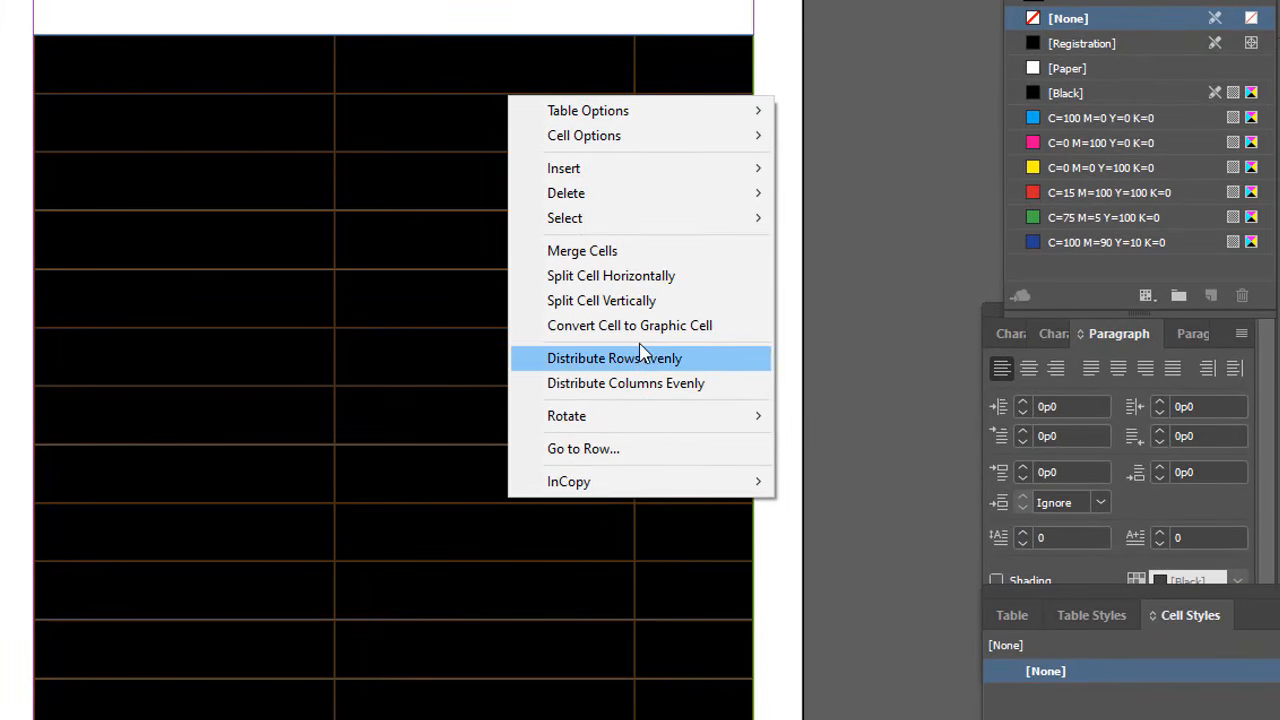
click(615, 384)
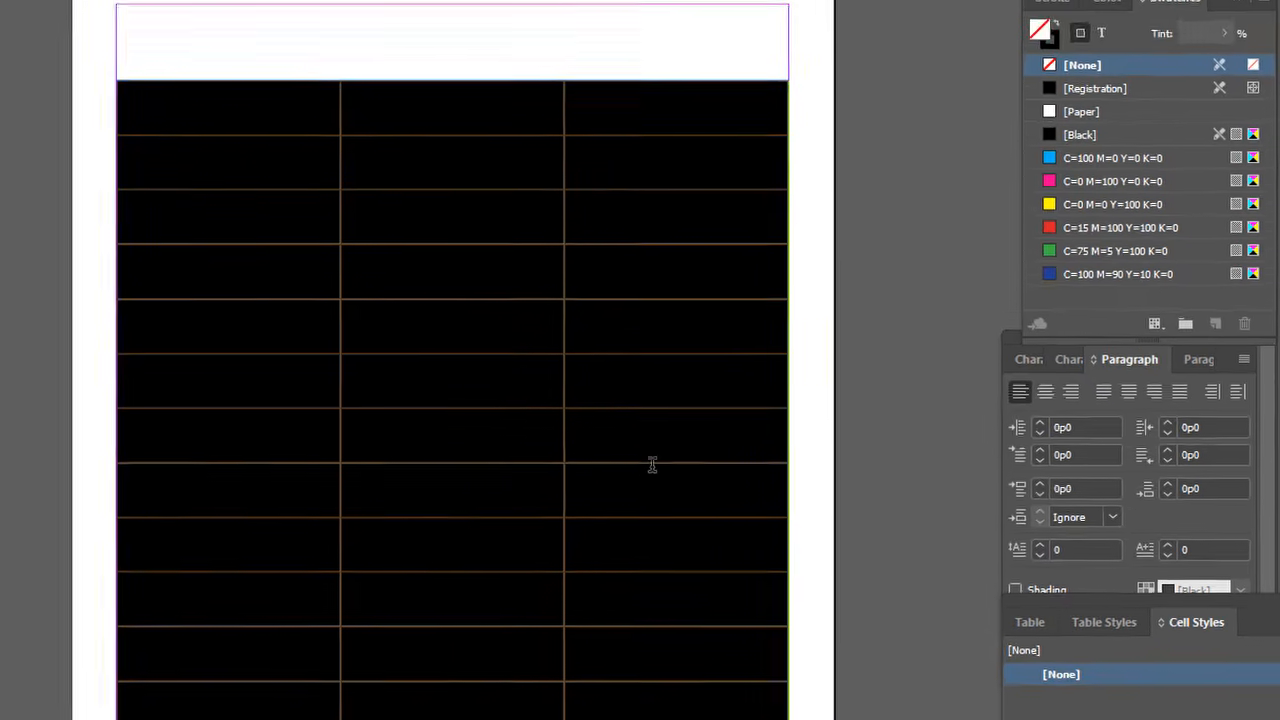
click(600, 425)
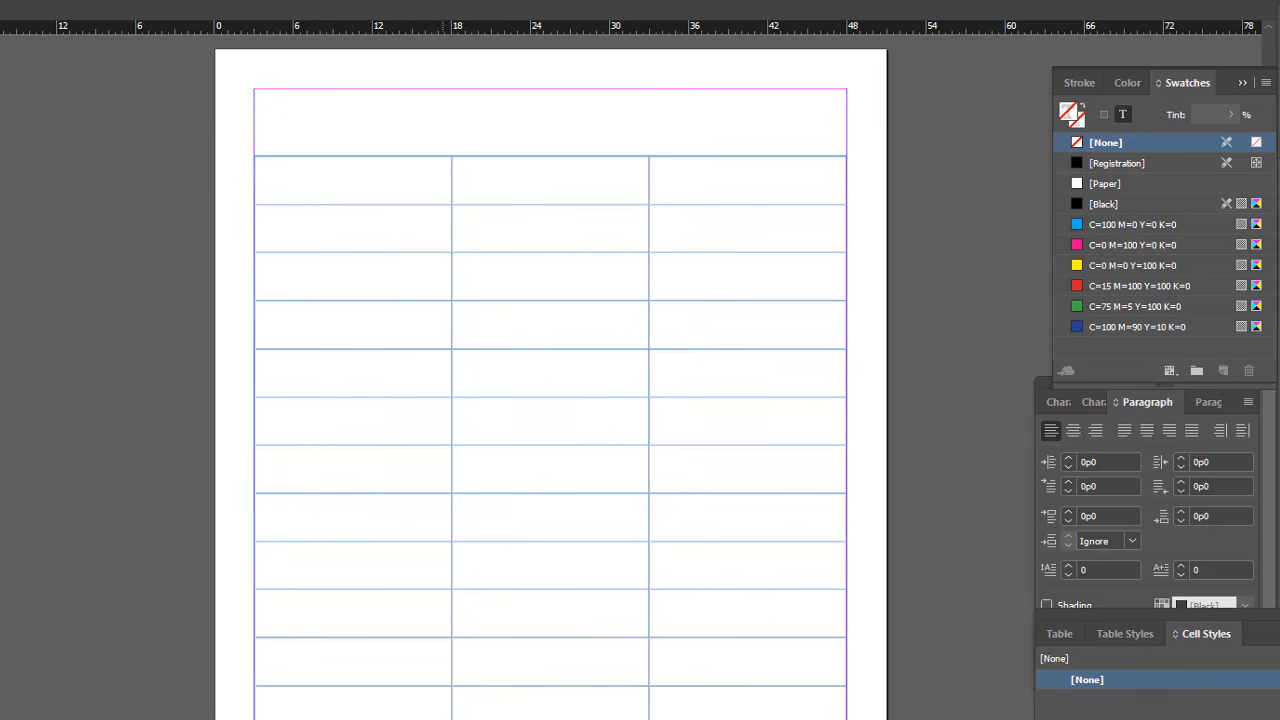
Delete the table's rows from the ninth row to the last, keeping the first eight.
drag(700, 700, 774, 574)
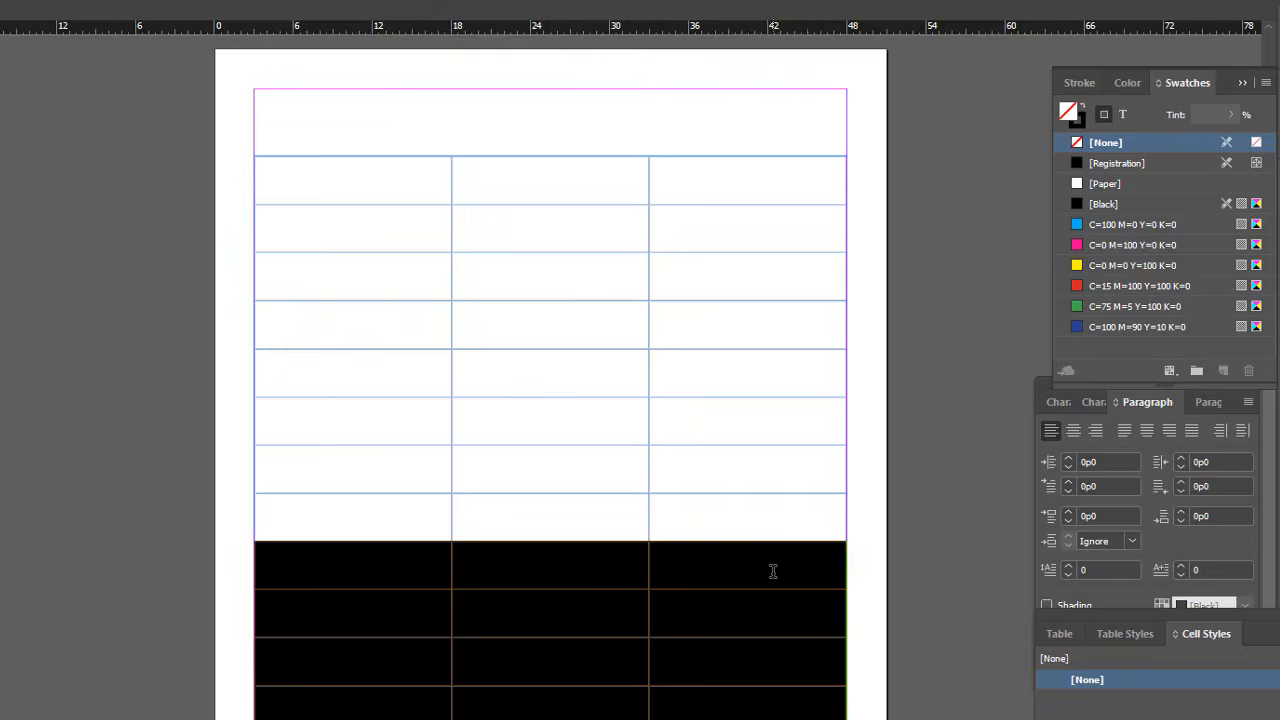
right_click(755, 575)
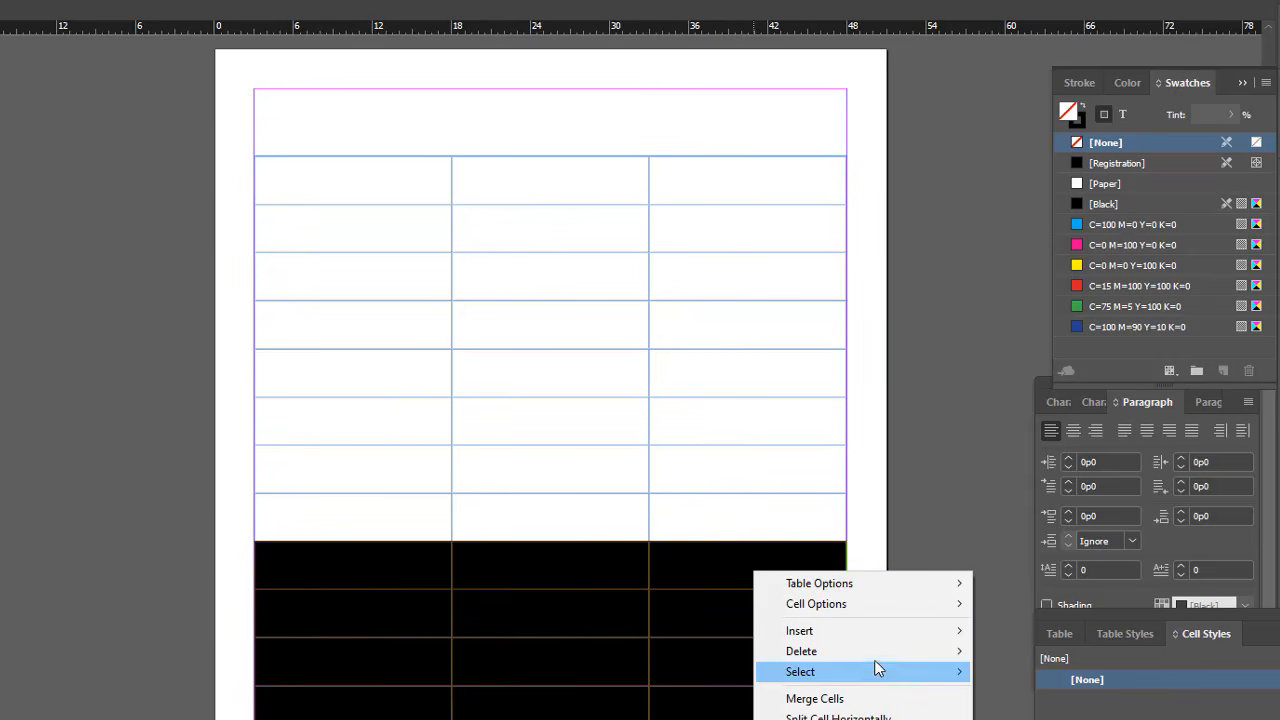
mouse_move(820, 651)
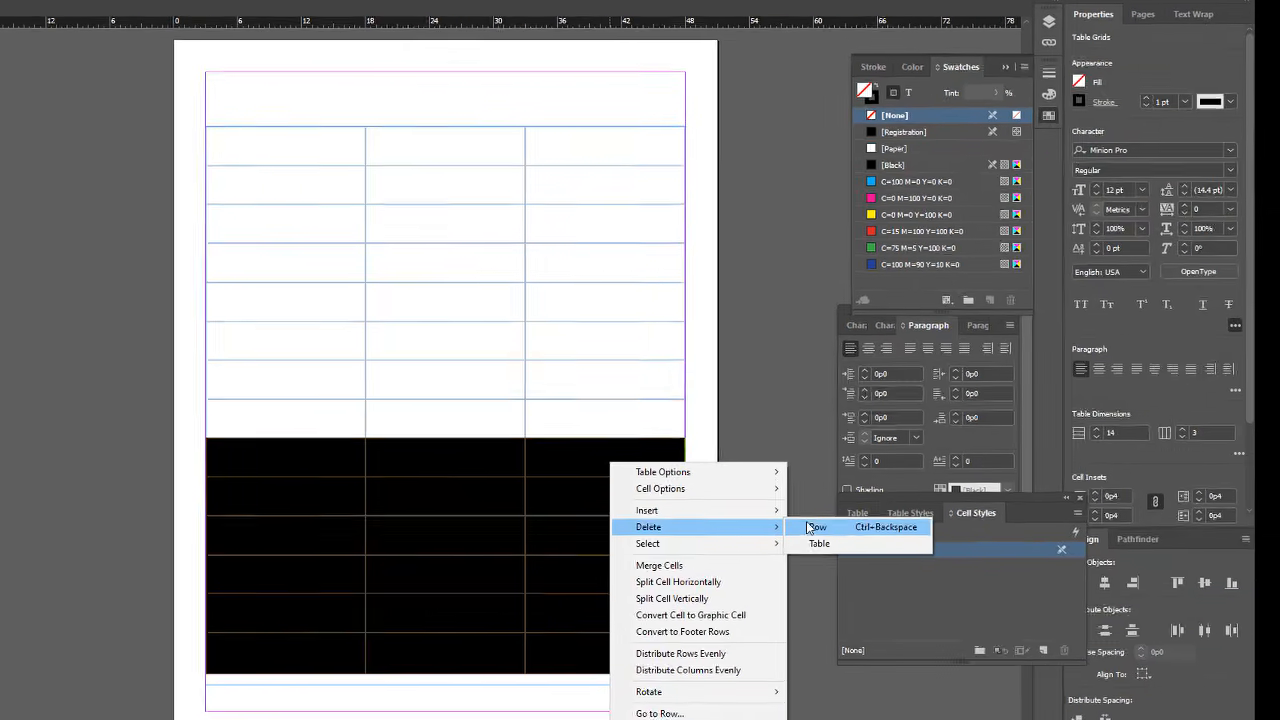
click(815, 527)
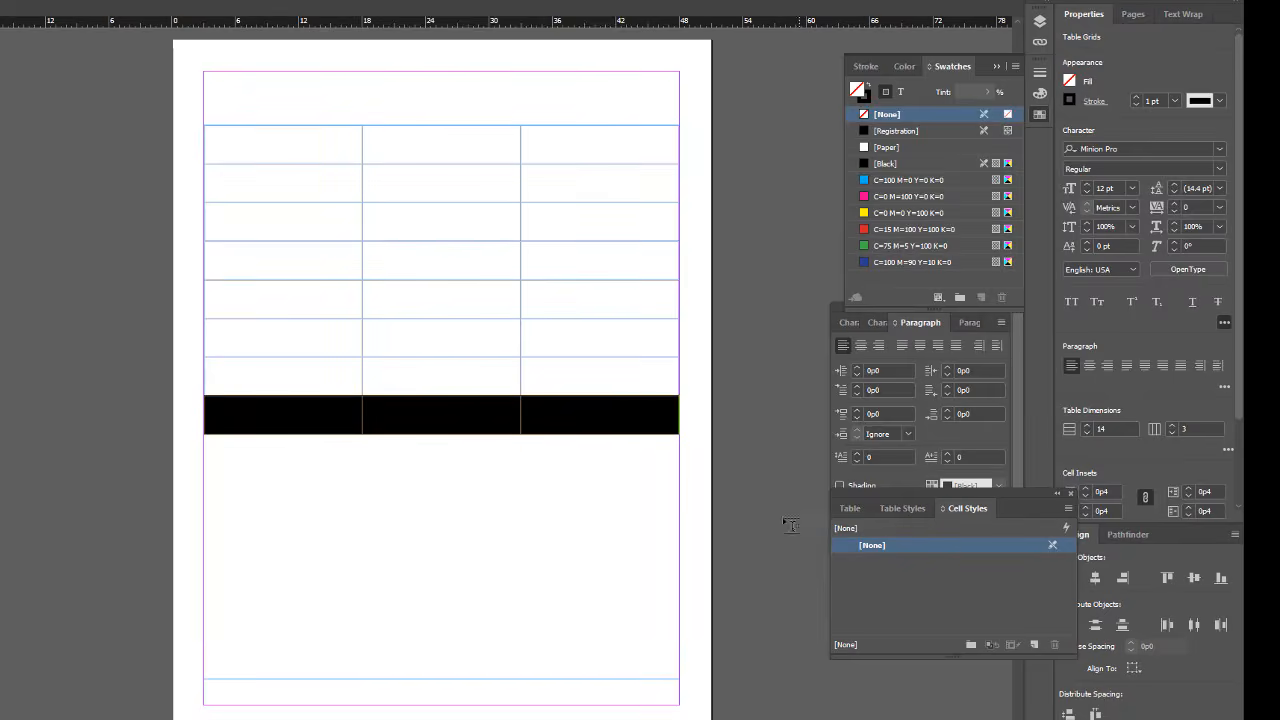
Shorten the table's last row, then distribute all eight rows evenly.
click(466, 432)
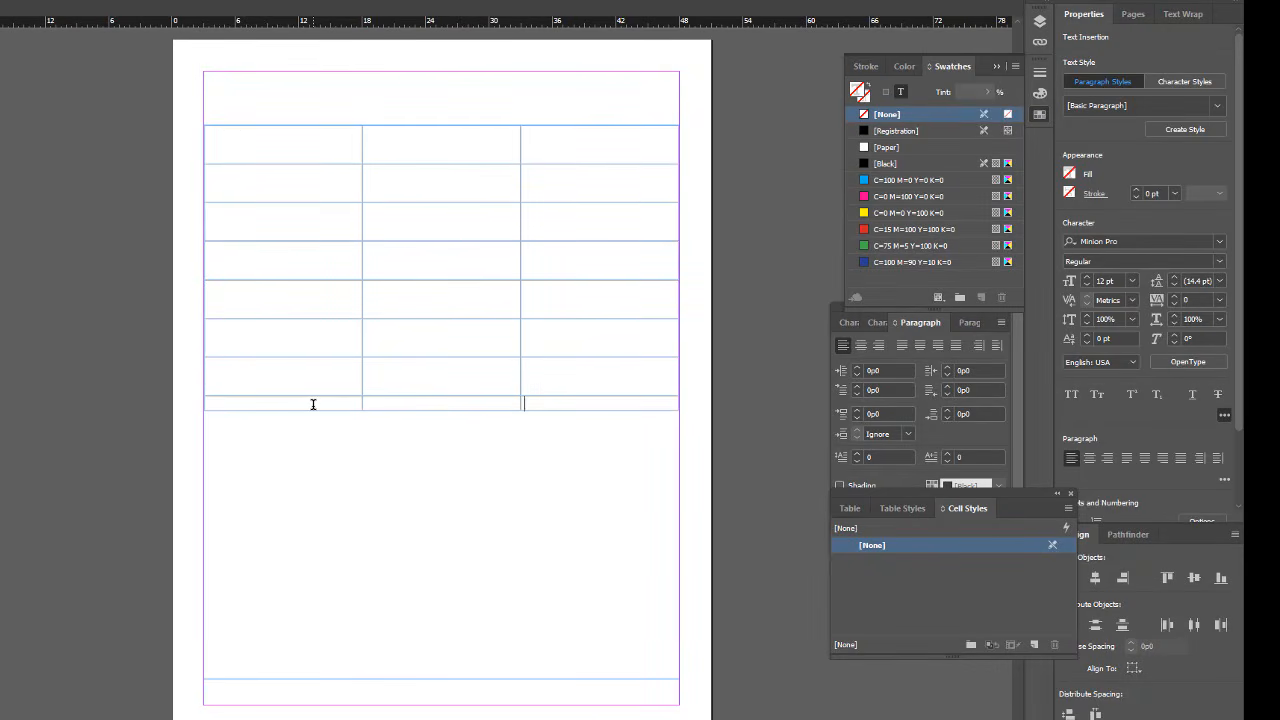
drag(313, 404, 597, 134)
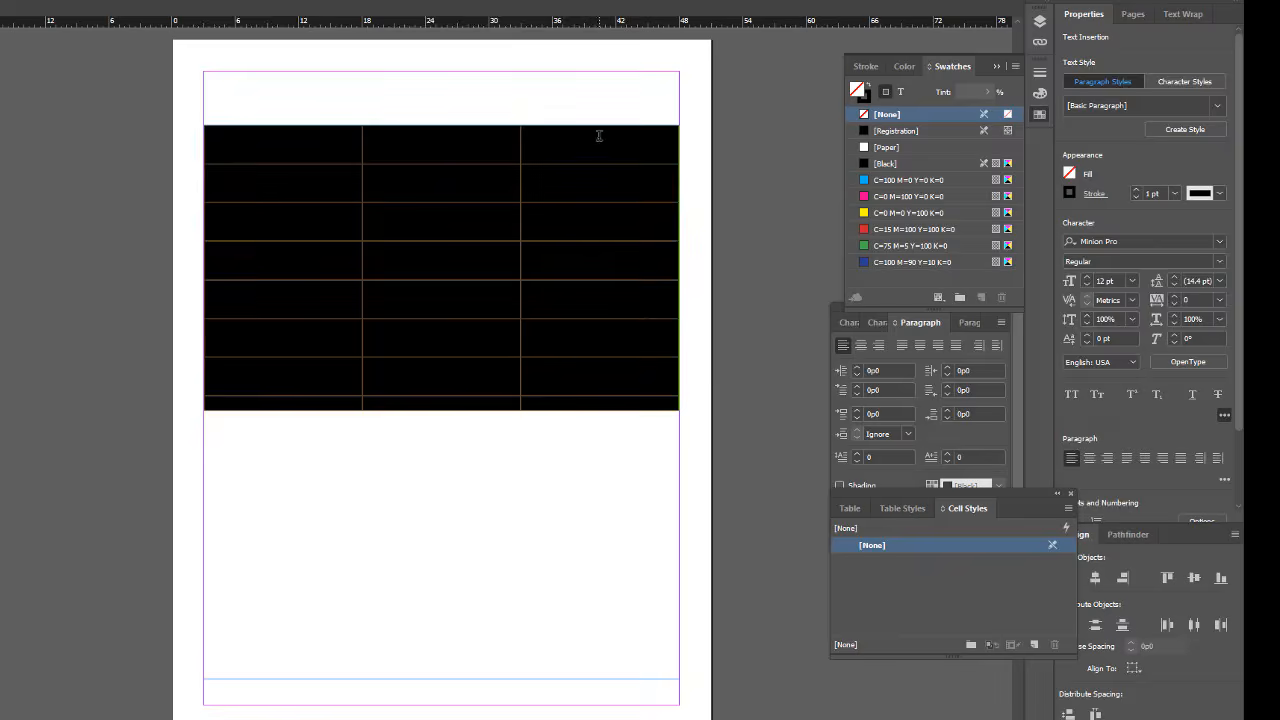
right_click(582, 156)
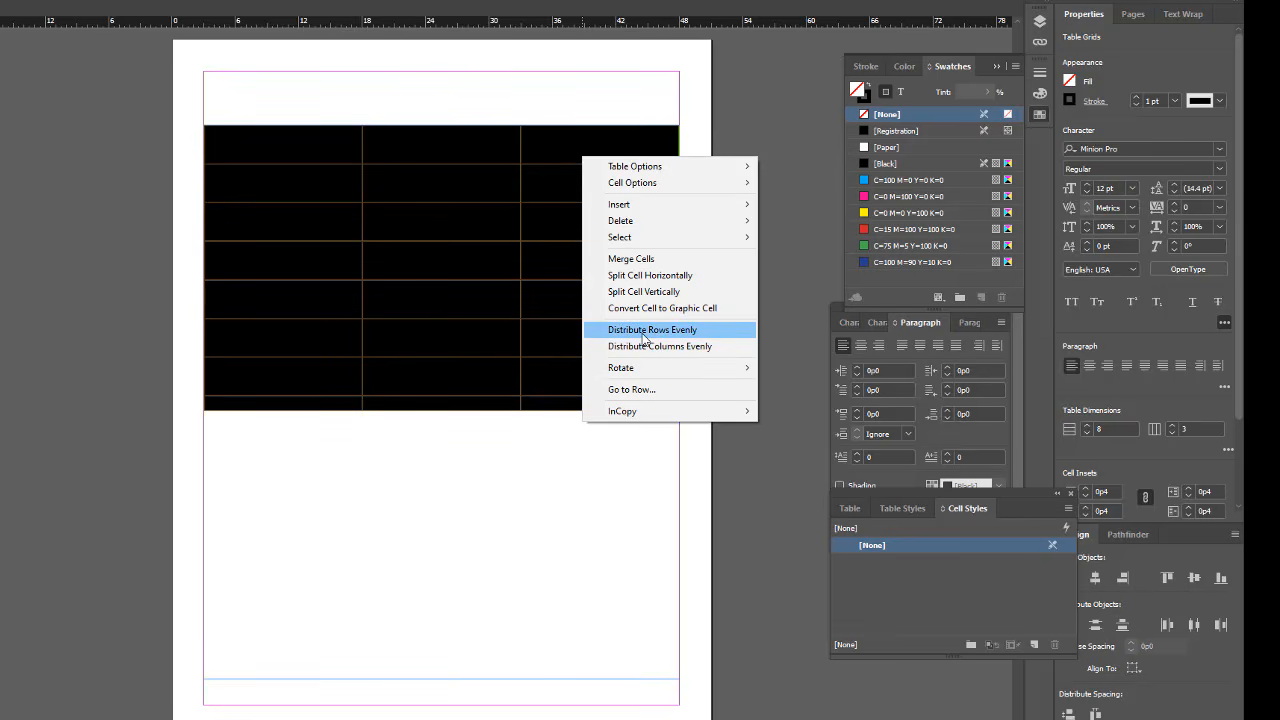
click(643, 330)
click(527, 392)
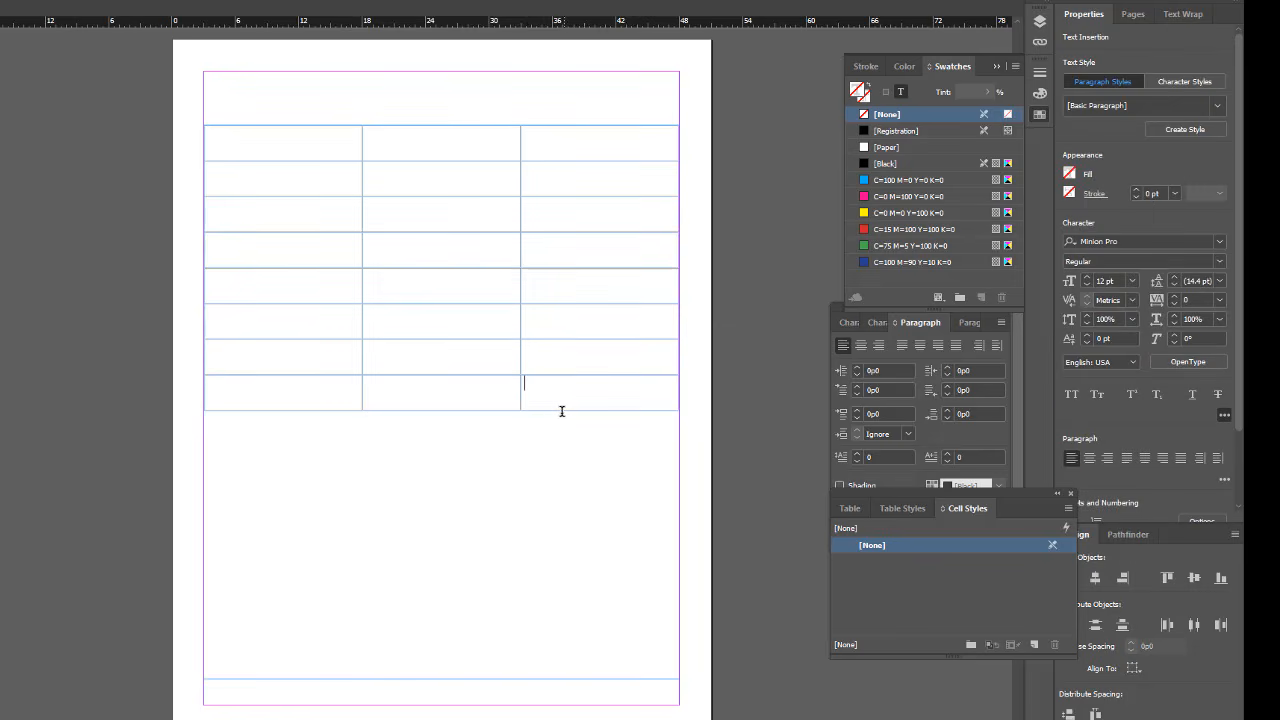
Shorten the table again from its lower edge and distribute only the last four rows evenly.
drag(548, 408, 249, 300)
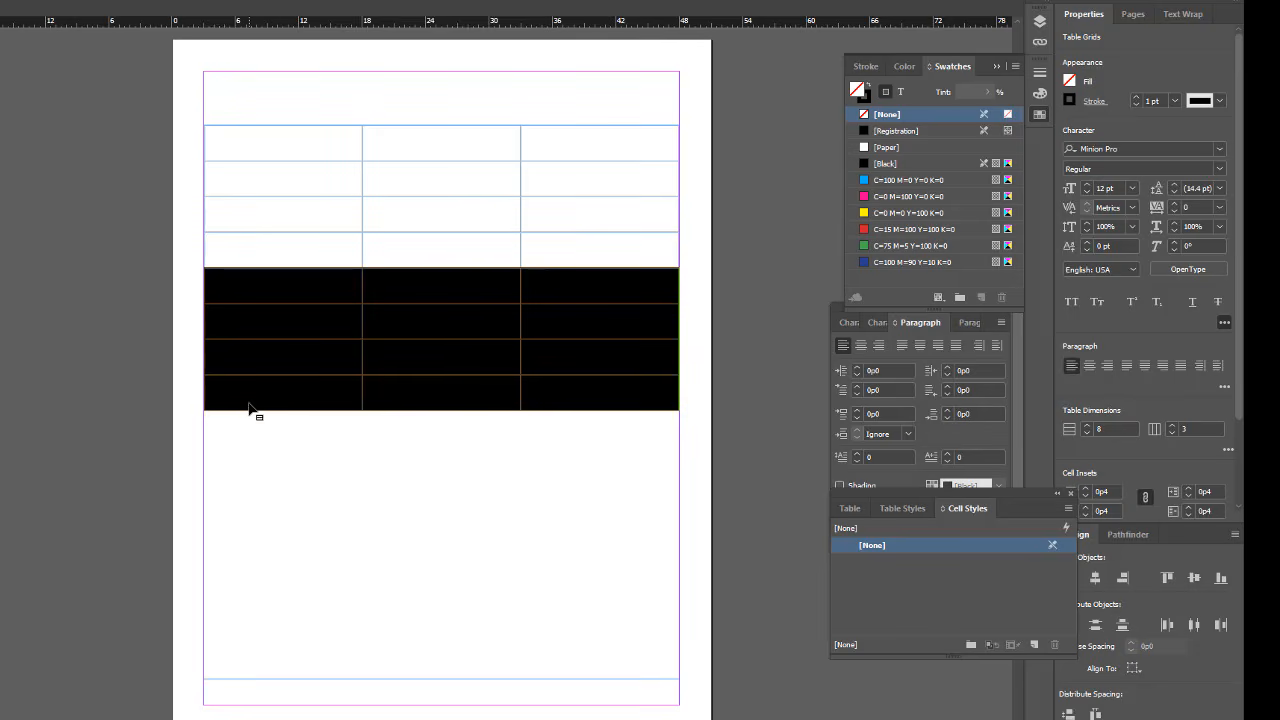
drag(249, 408, 254, 389)
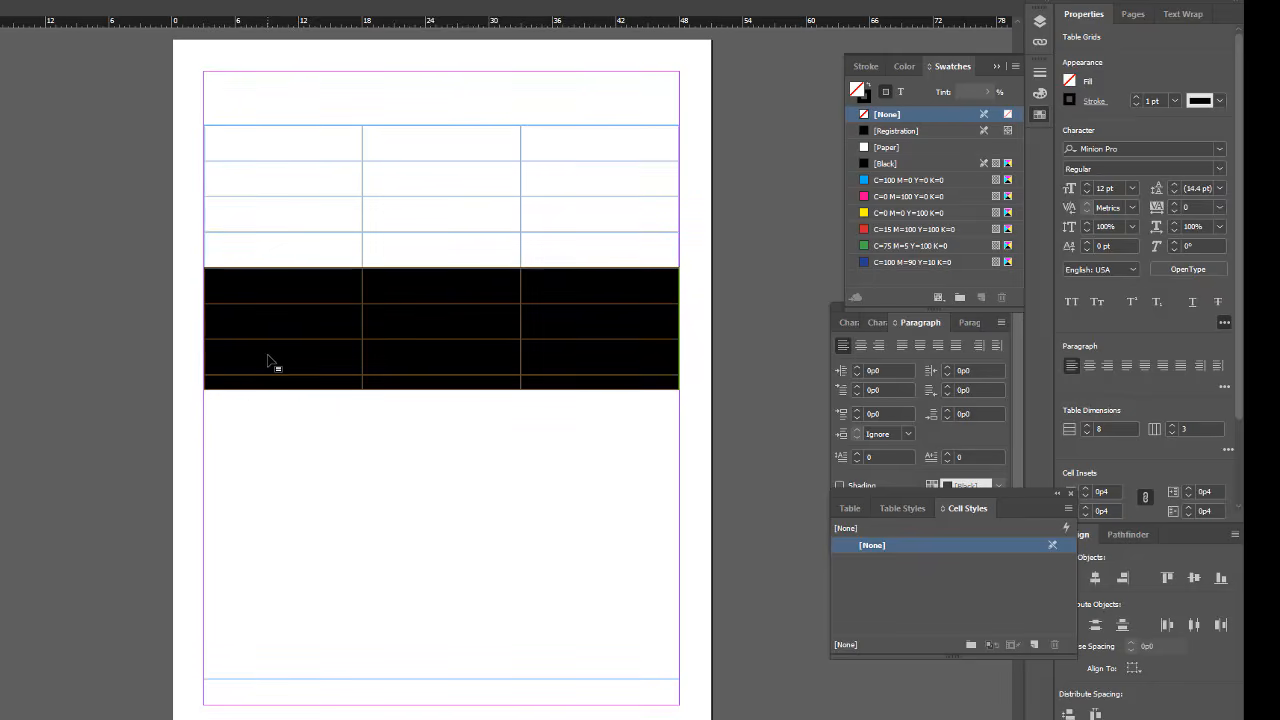
right_click(272, 360)
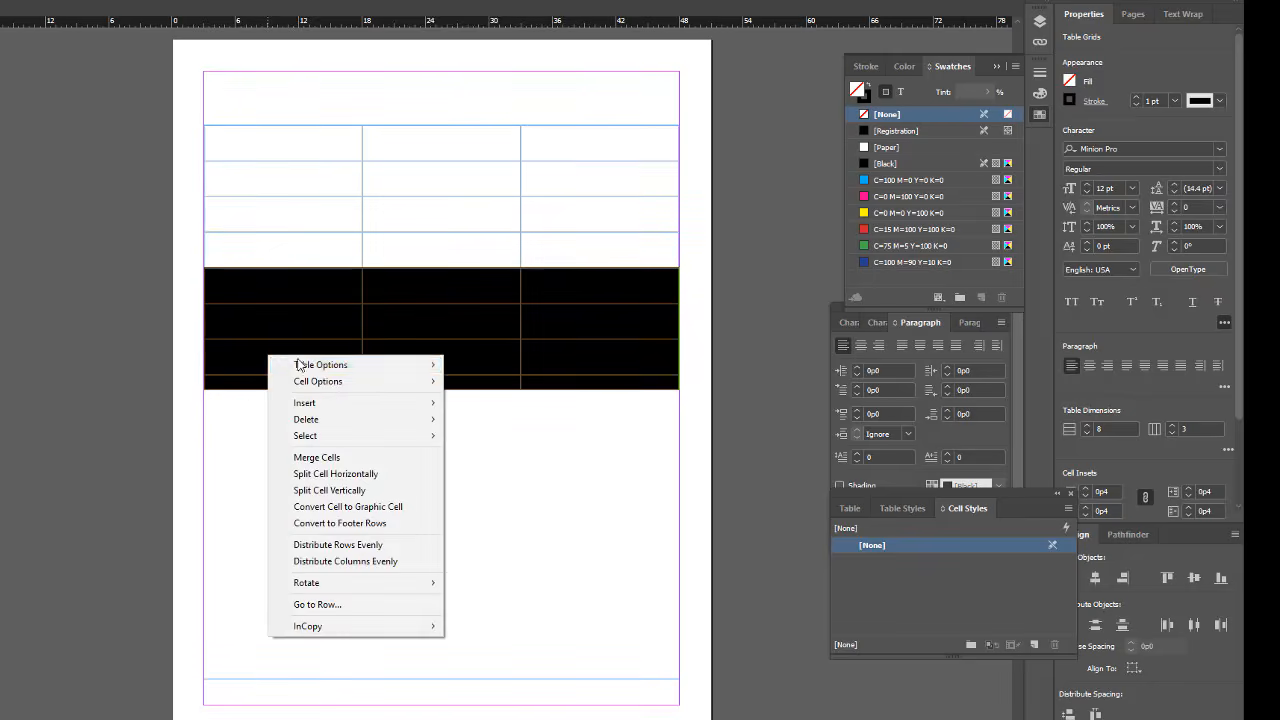
click(376, 547)
drag(306, 280, 600, 140)
click(323, 318)
click(586, 286)
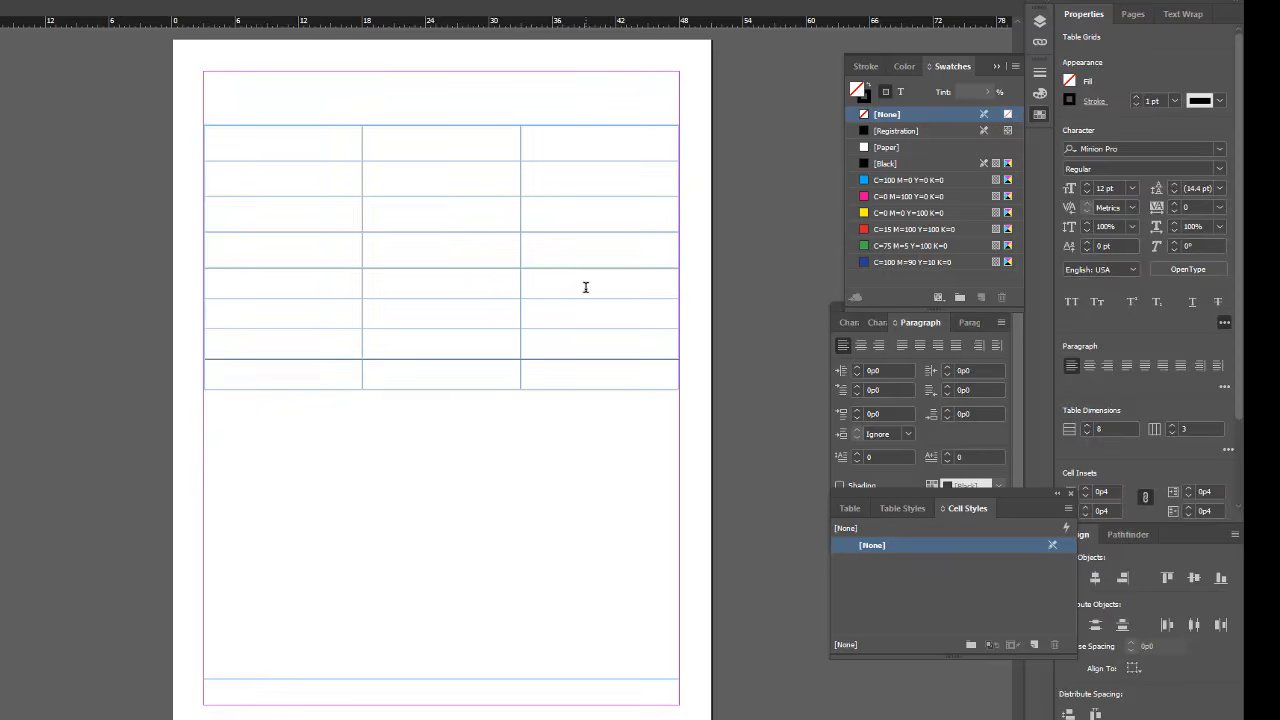
drag(571, 277, 313, 367)
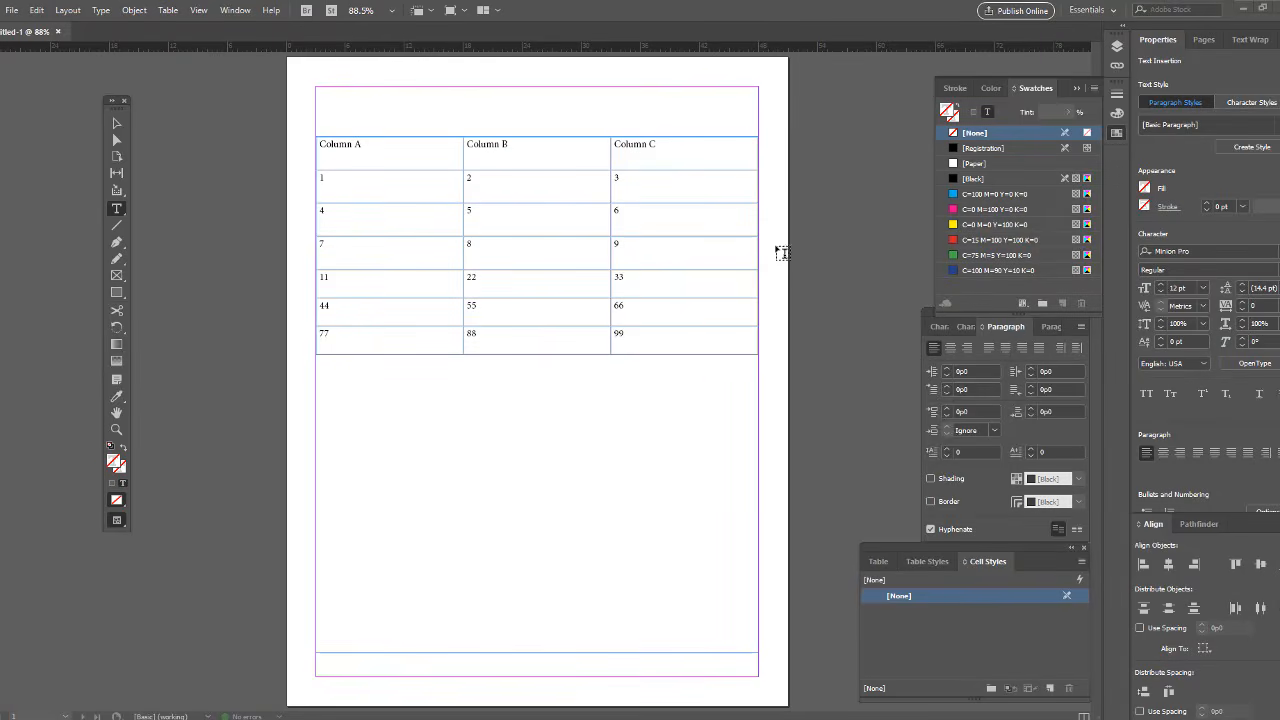
Switch the workspace to [Book].
click(235, 10)
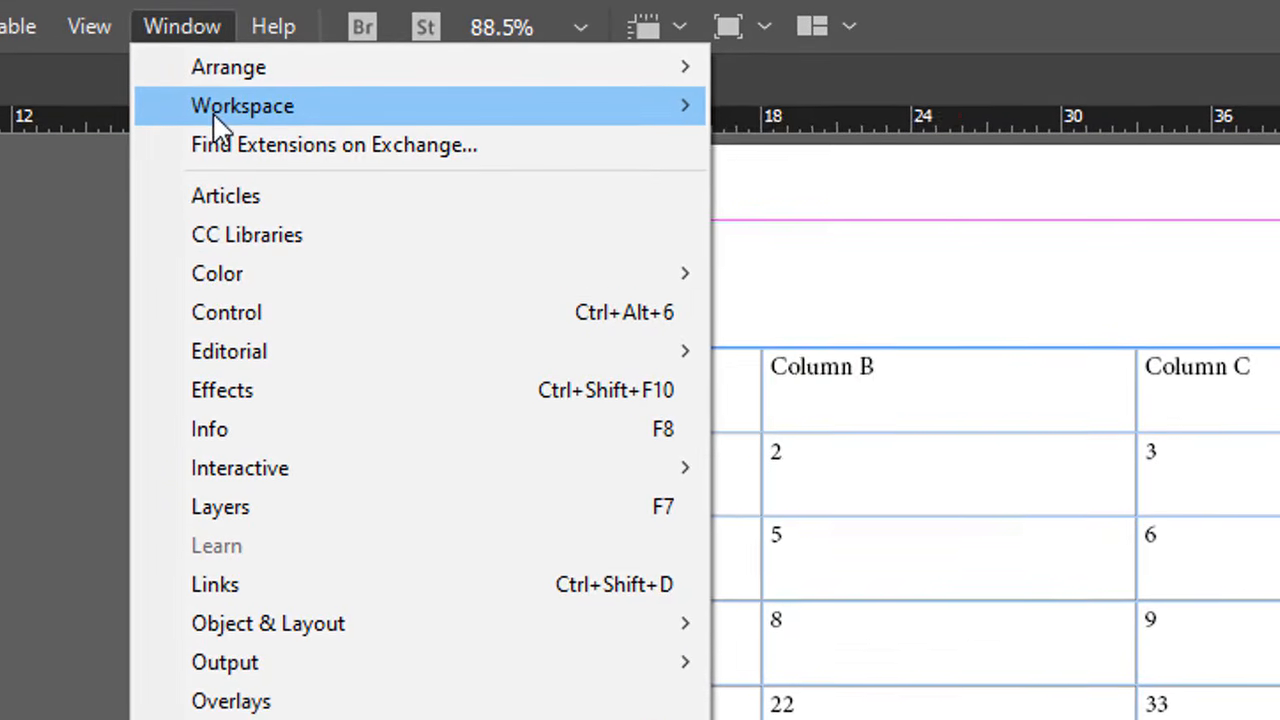
mouse_move(233, 70)
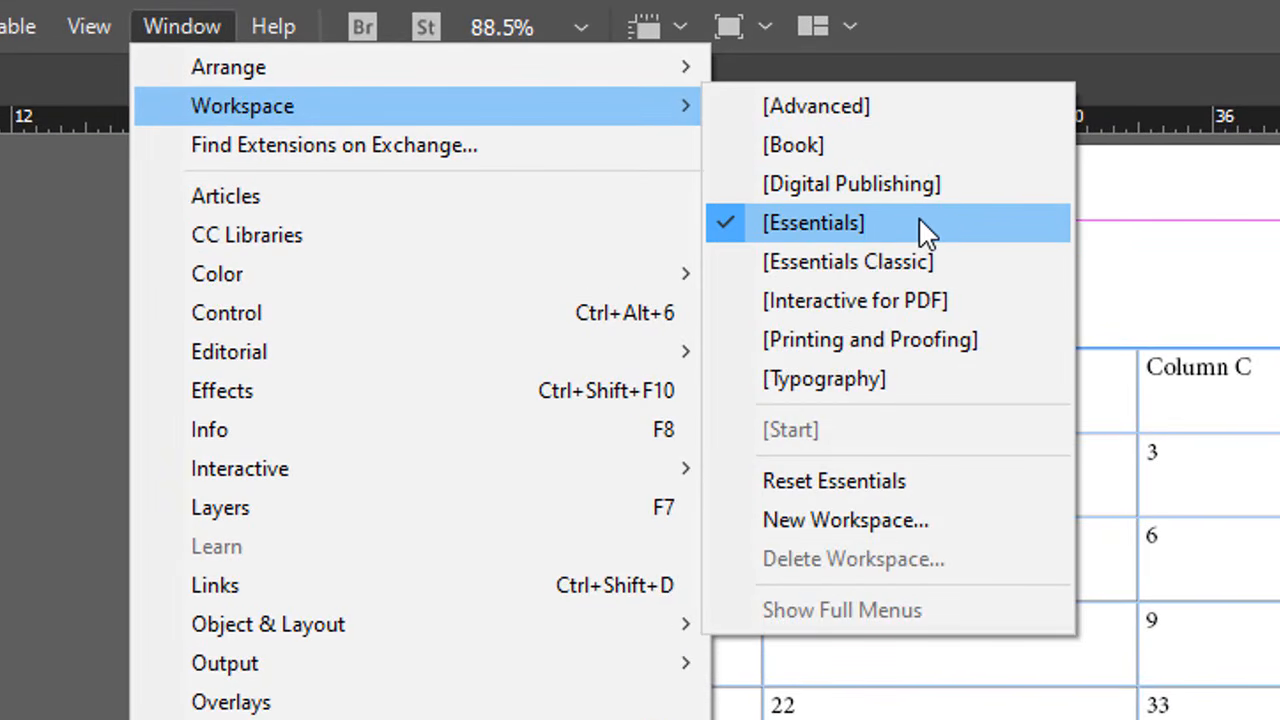
click(886, 150)
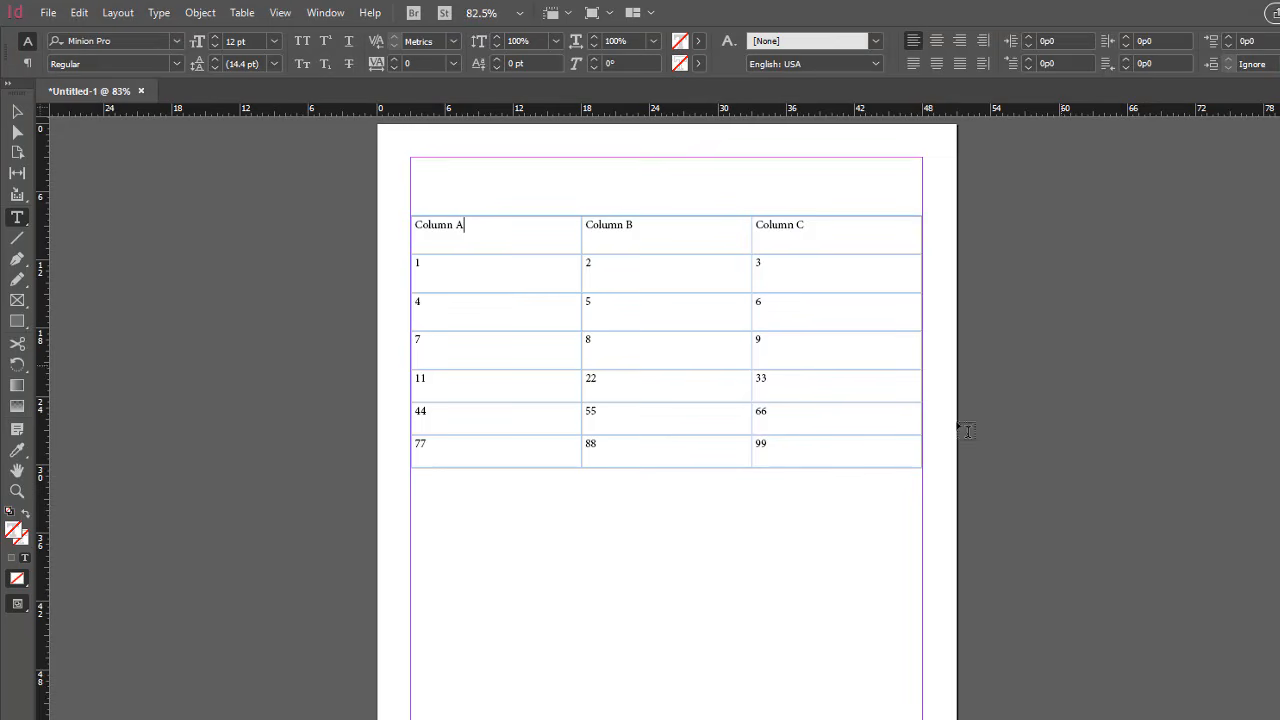
Float the Swatches panel beside the page and fill the header row's cells with C=100 M=0 Y=0 K=0.
drag(561, 235, 806, 233)
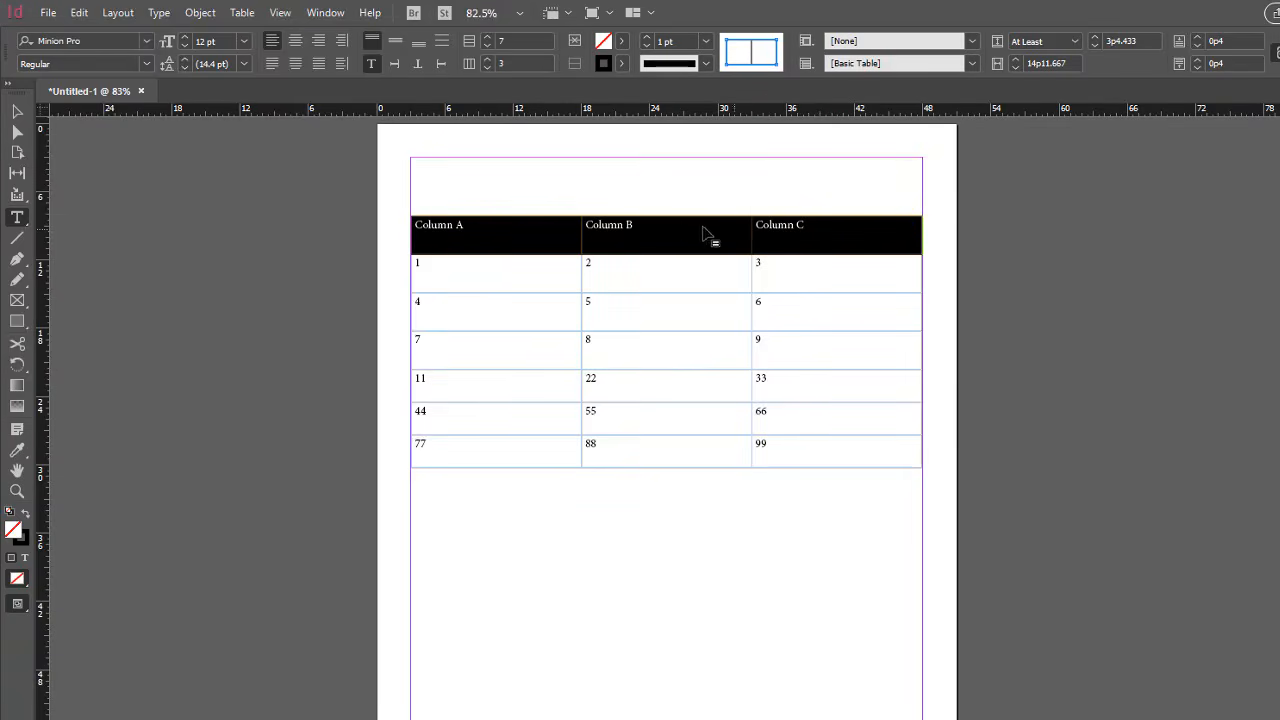
click(504, 223)
drag(504, 223, 826, 251)
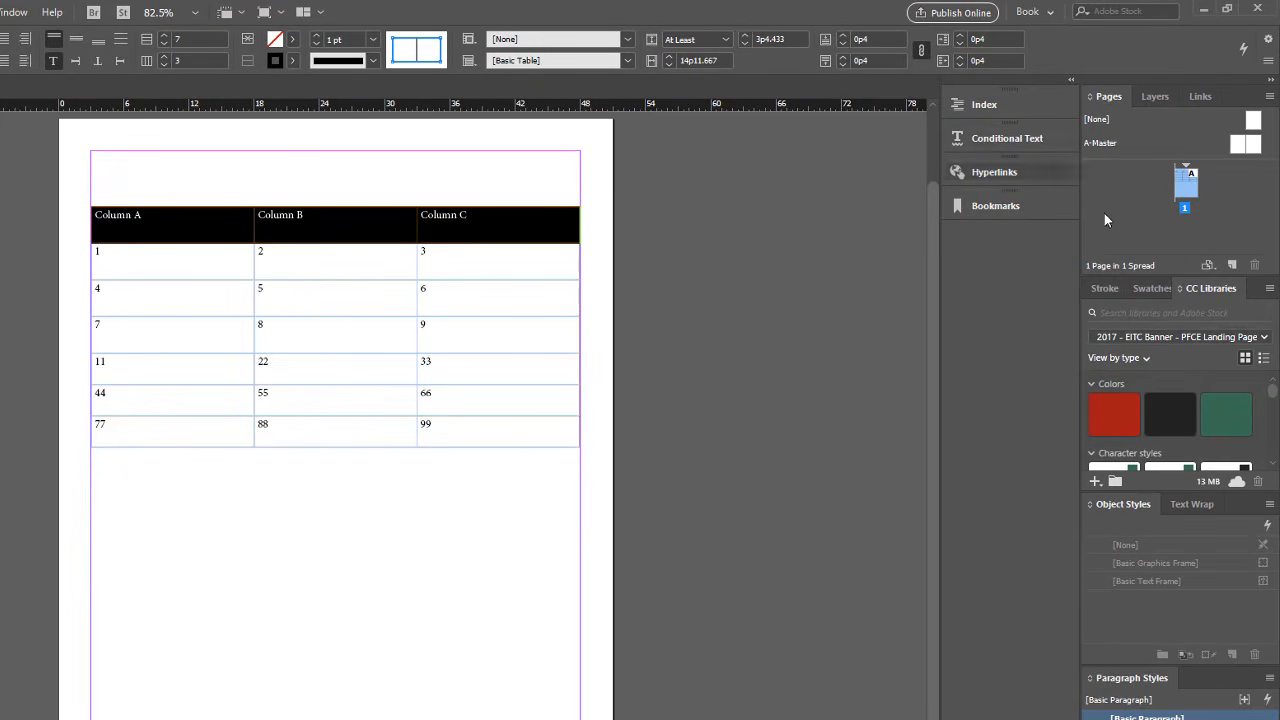
click(1151, 281)
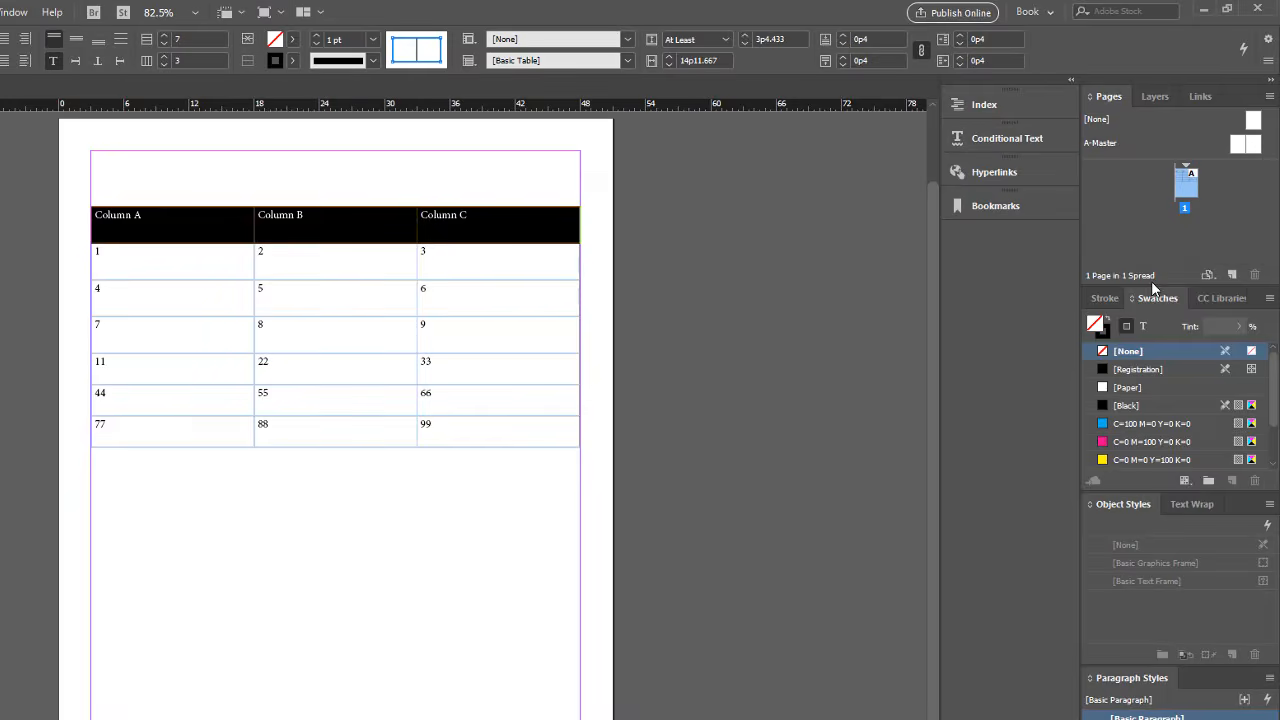
drag(1159, 300, 812, 329)
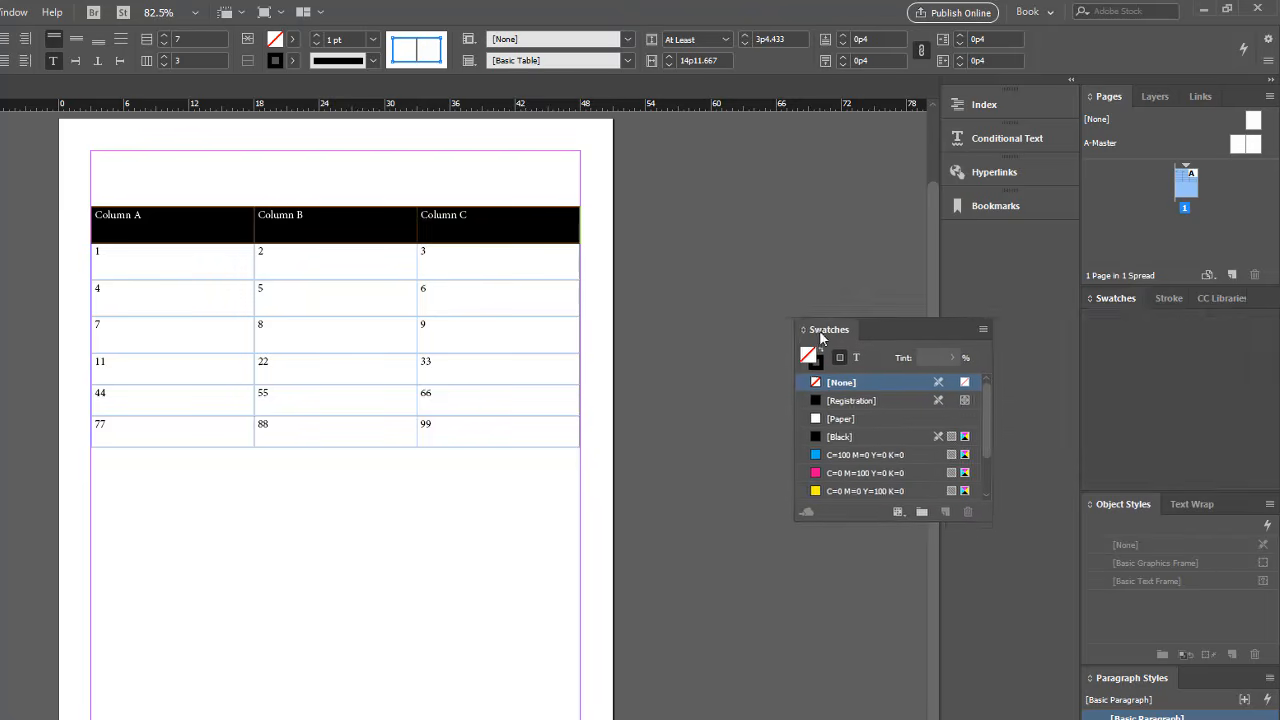
click(844, 455)
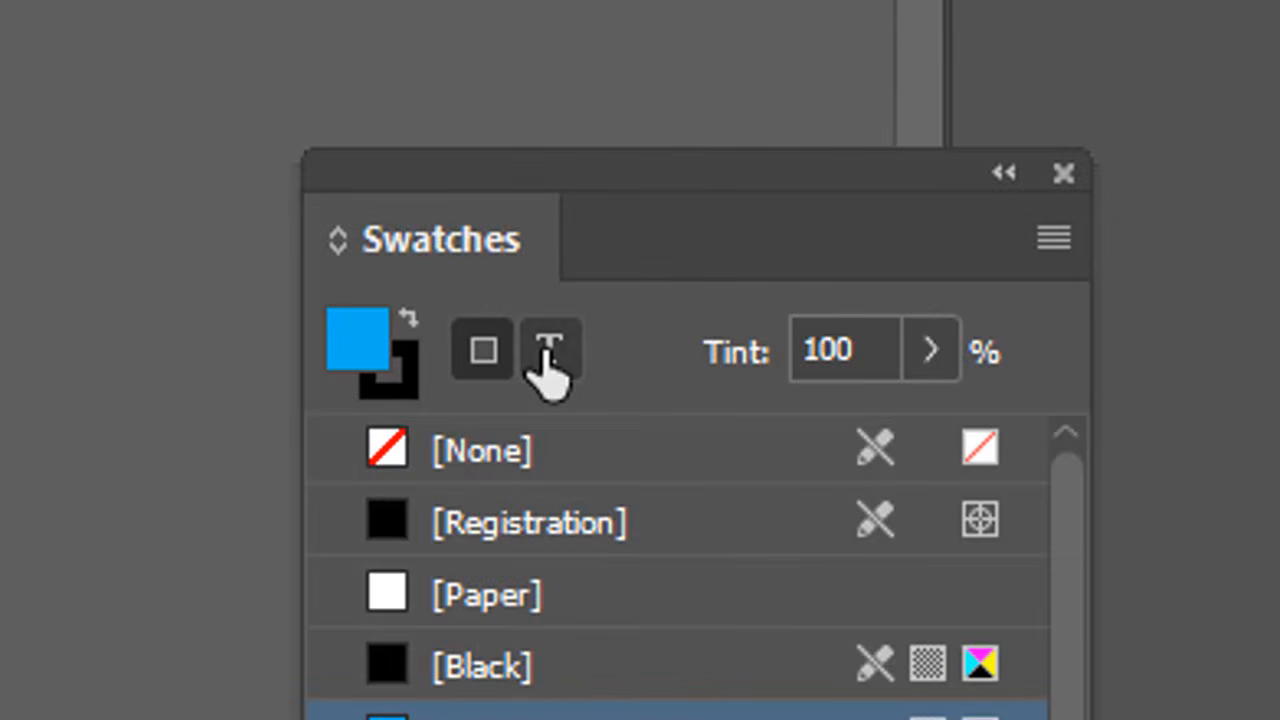
Color the header row's text [Paper] and deselect the table to preview it.
click(841, 359)
click(530, 605)
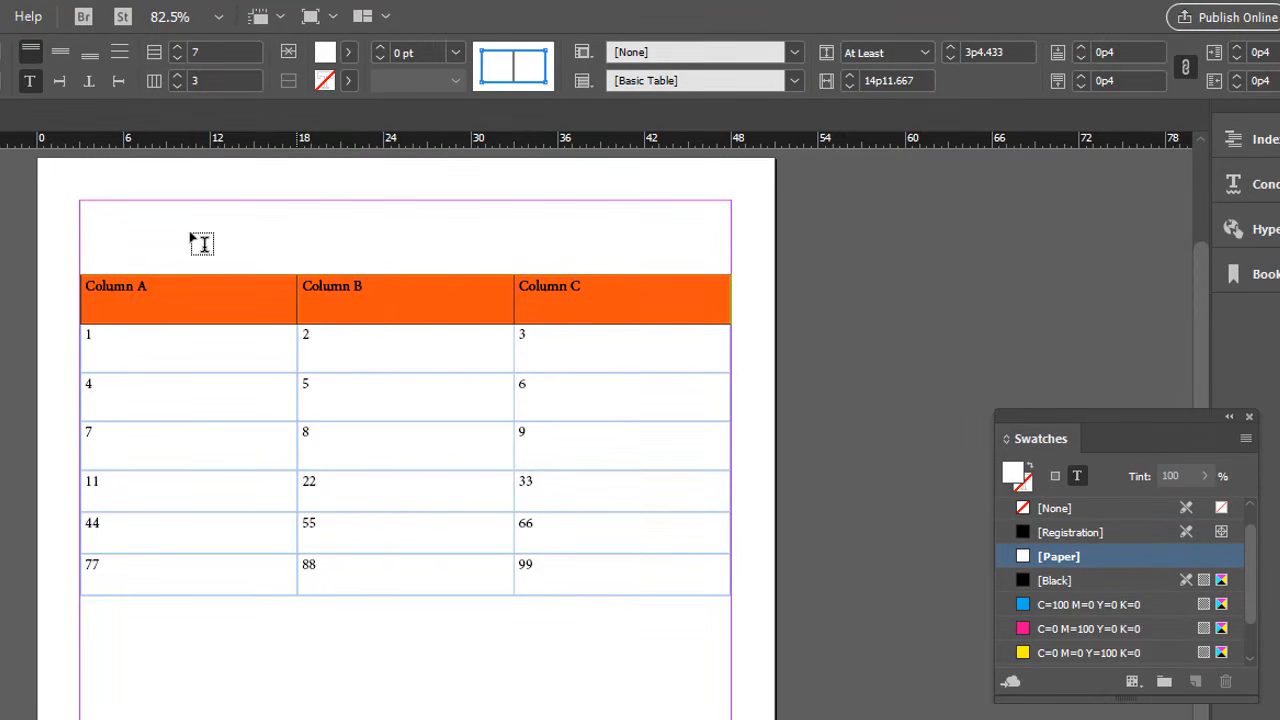
key(v)
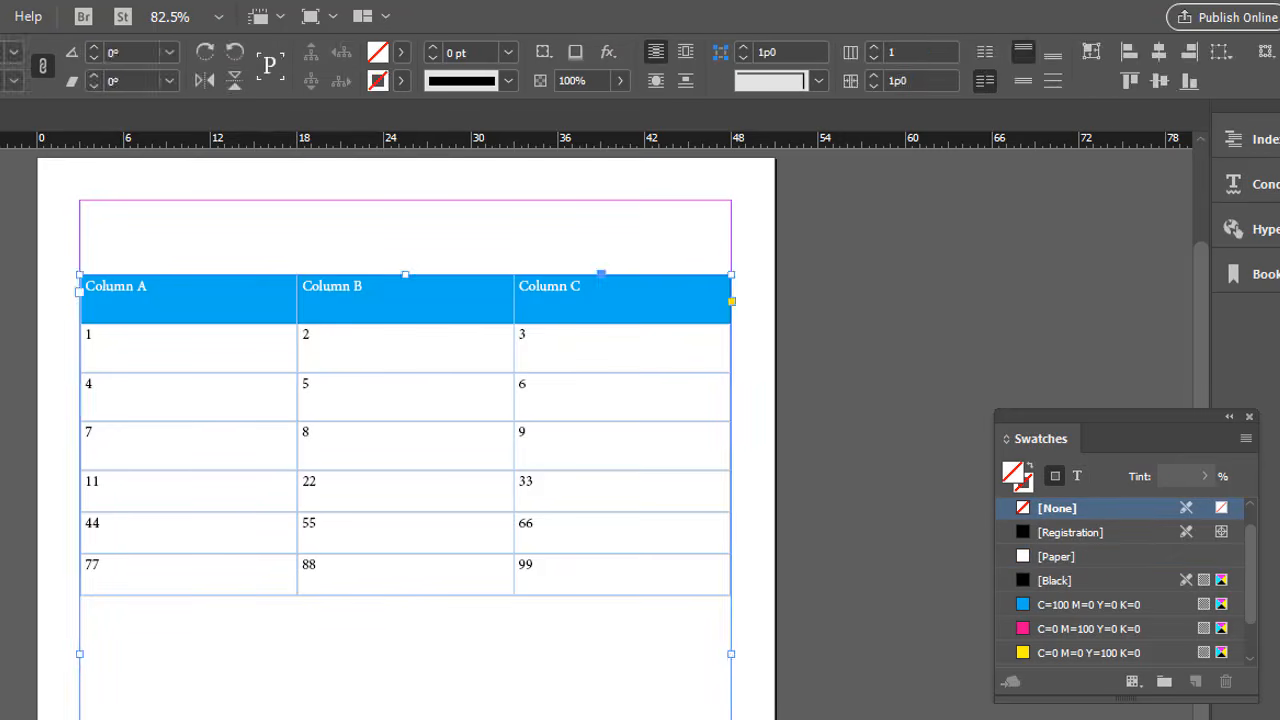
click(985, 395)
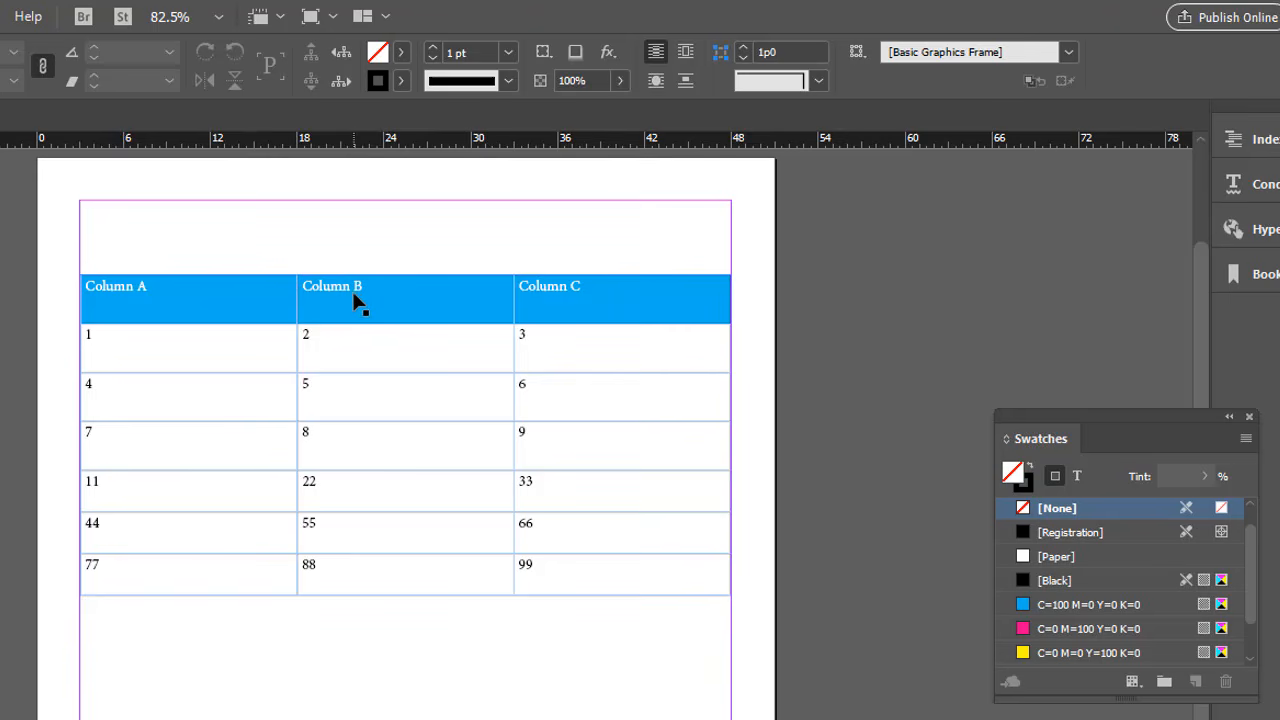
Select the header row's three cells and center their text vertically.
click(245, 302)
double_click(243, 290)
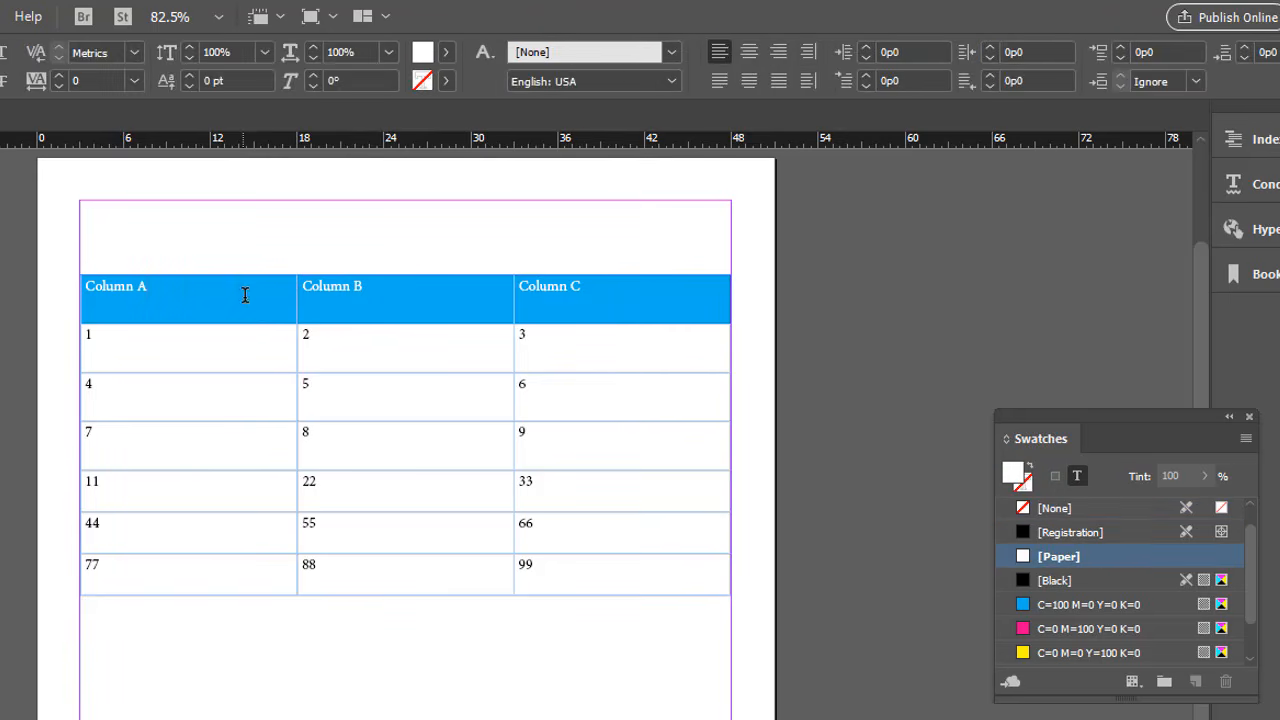
drag(243, 289, 551, 289)
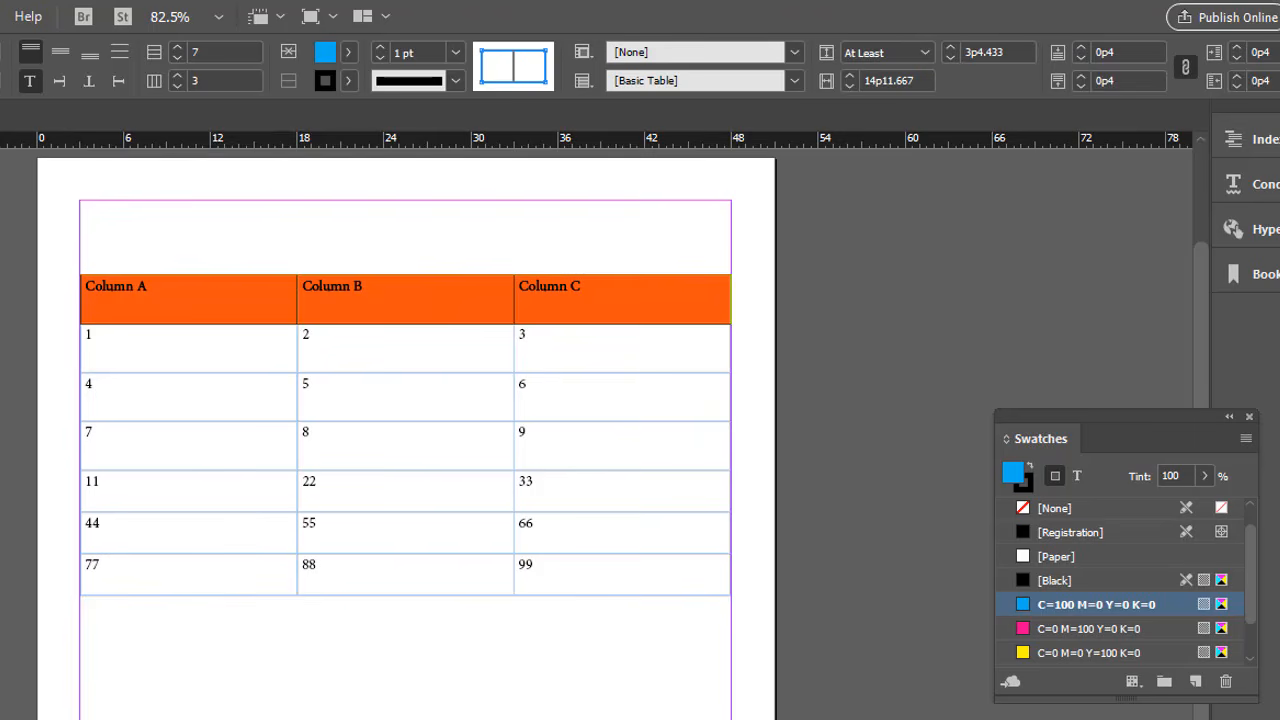
click(61, 57)
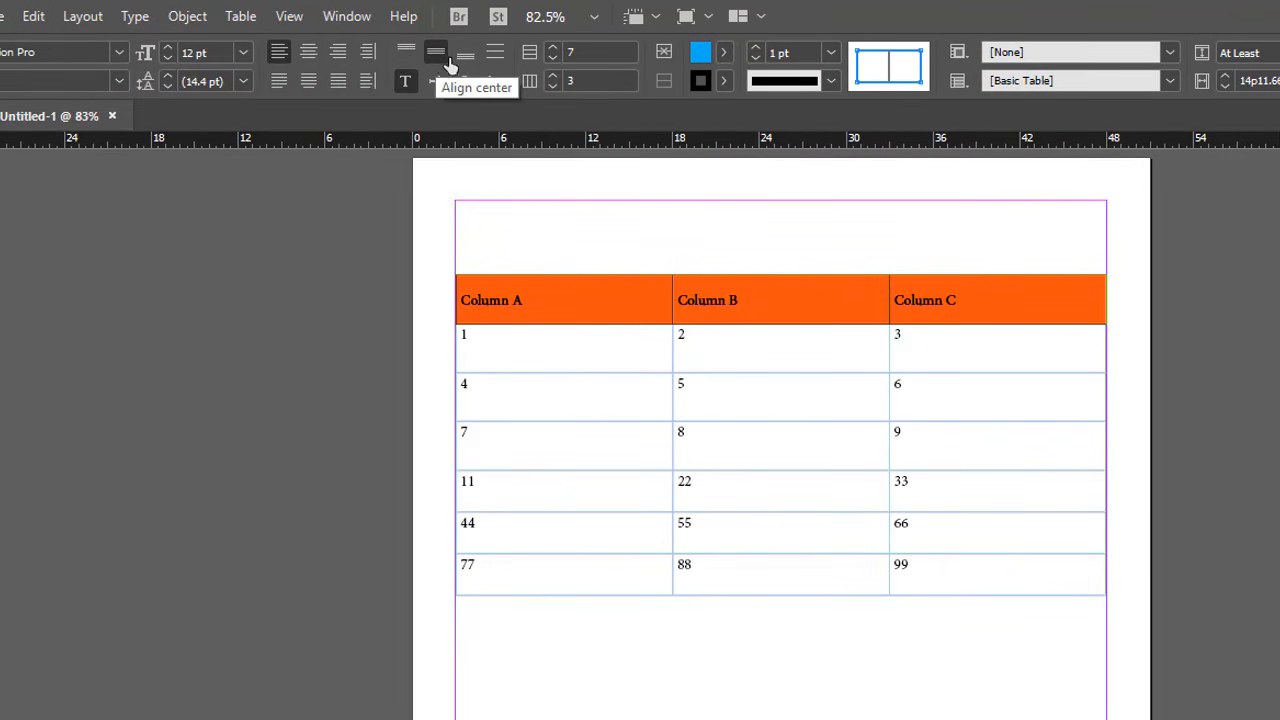
Center the header row's text horizontally and set its font to Roboto Black.
click(320, 57)
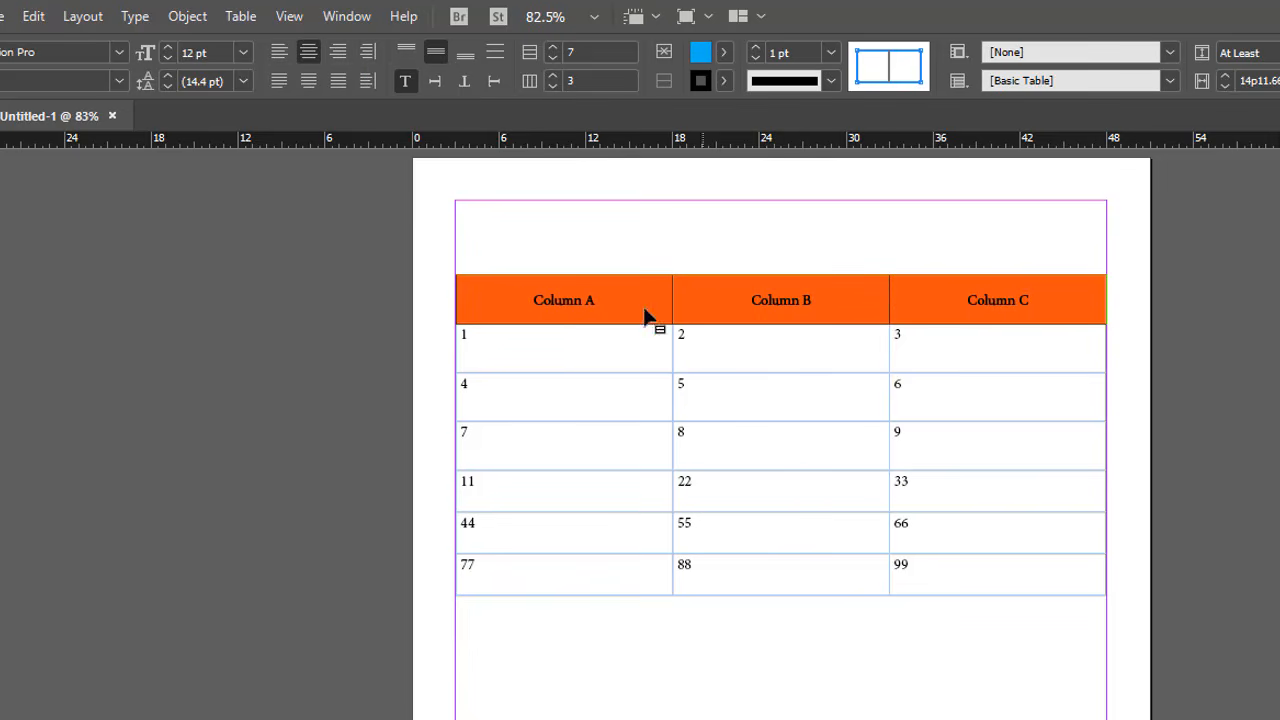
click(65, 51)
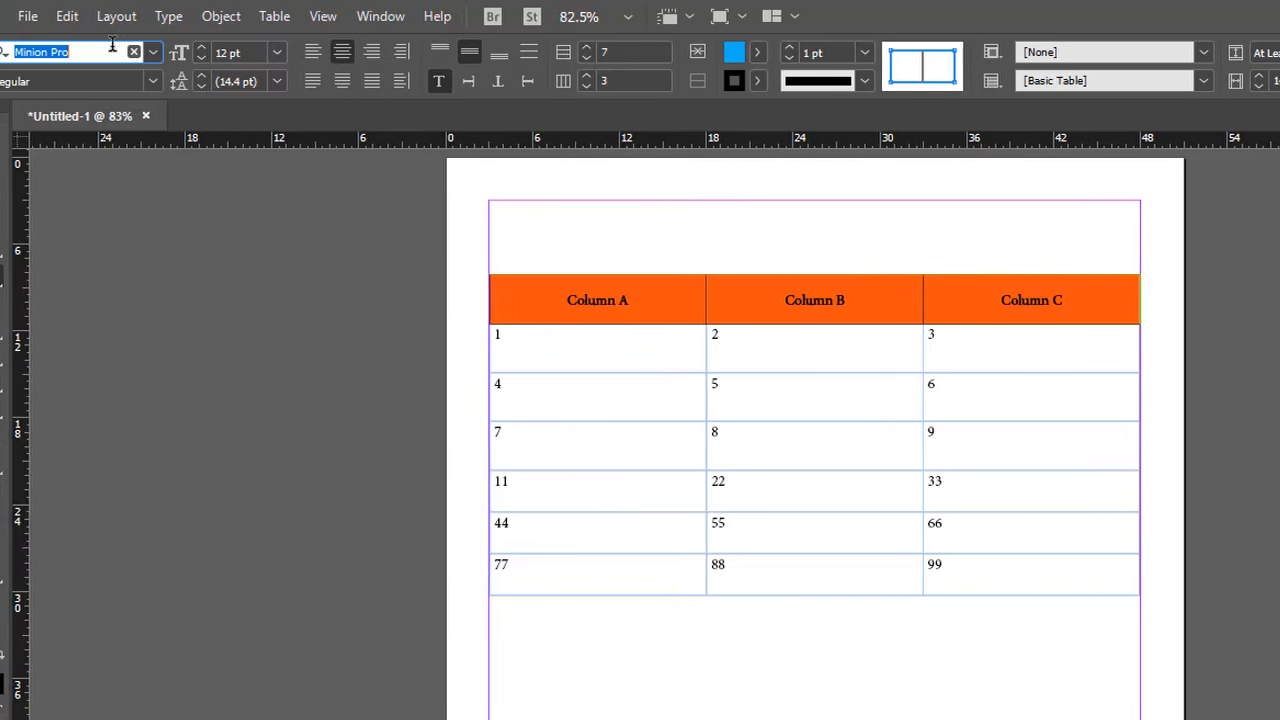
text(robato)
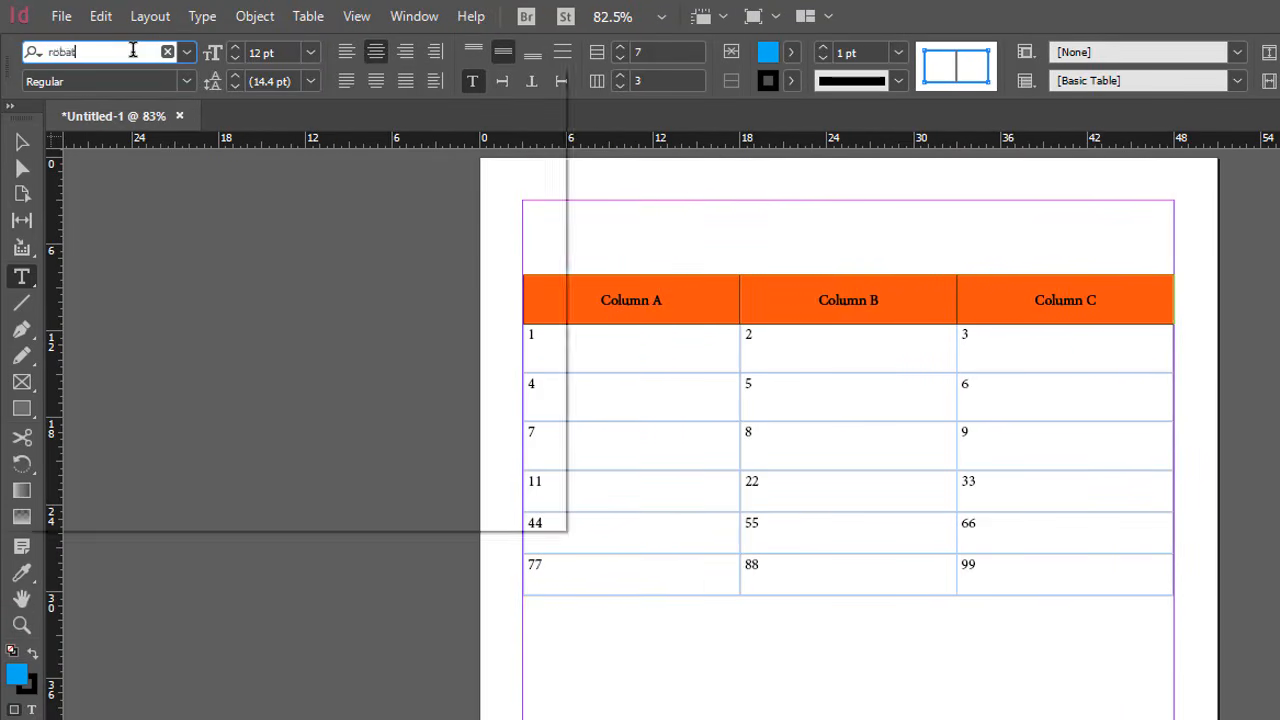
key(BackSpace)
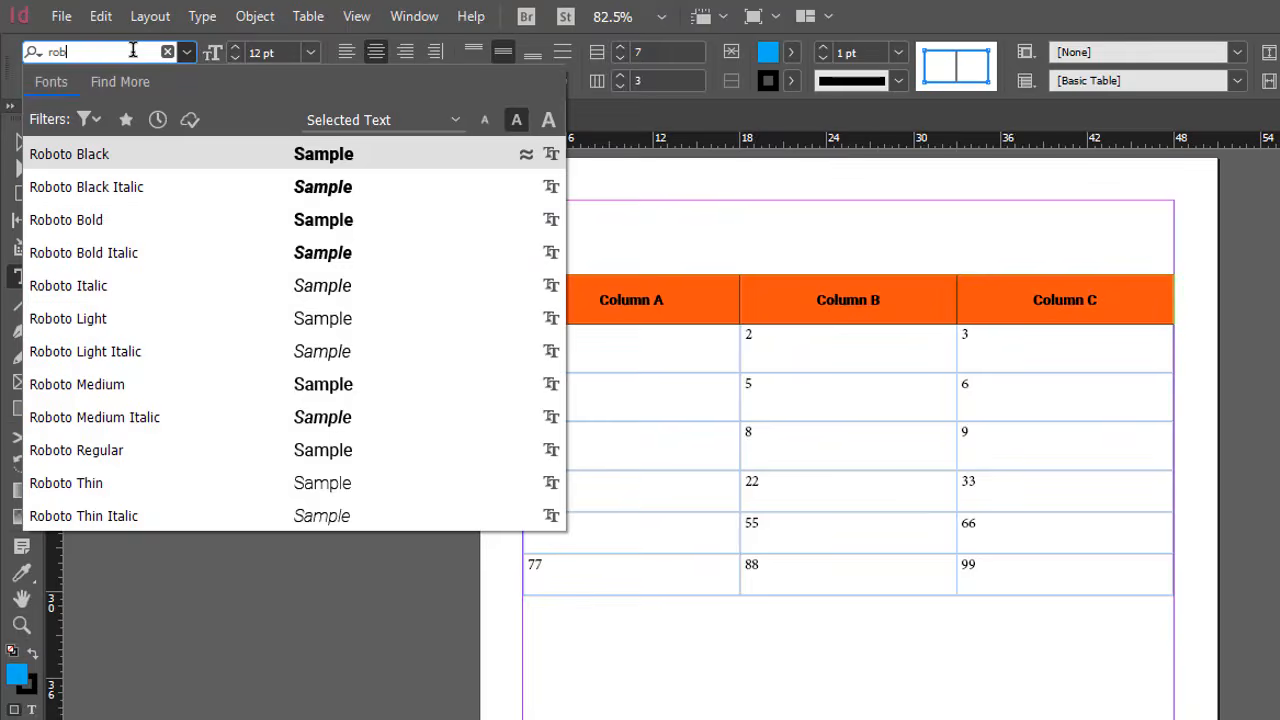
click(86, 156)
Set the header row's text to 24 pt in the Bold style and deselect the cells.
click(310, 52)
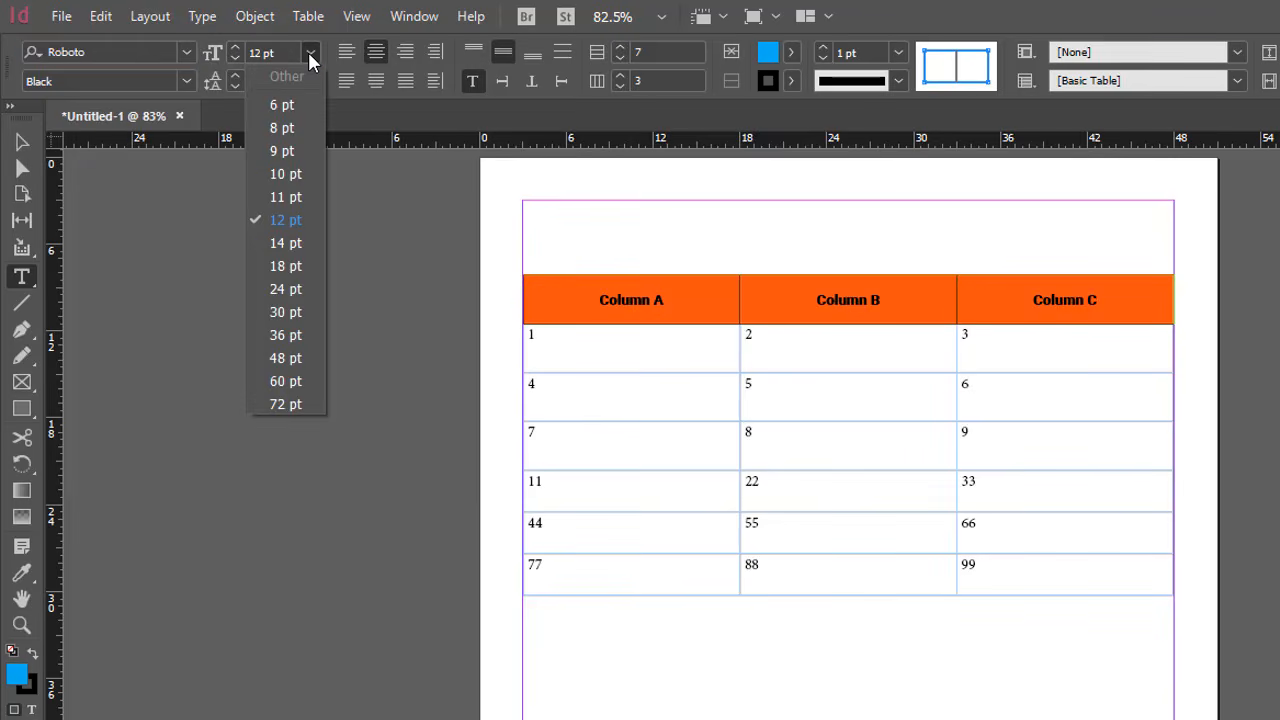
click(300, 290)
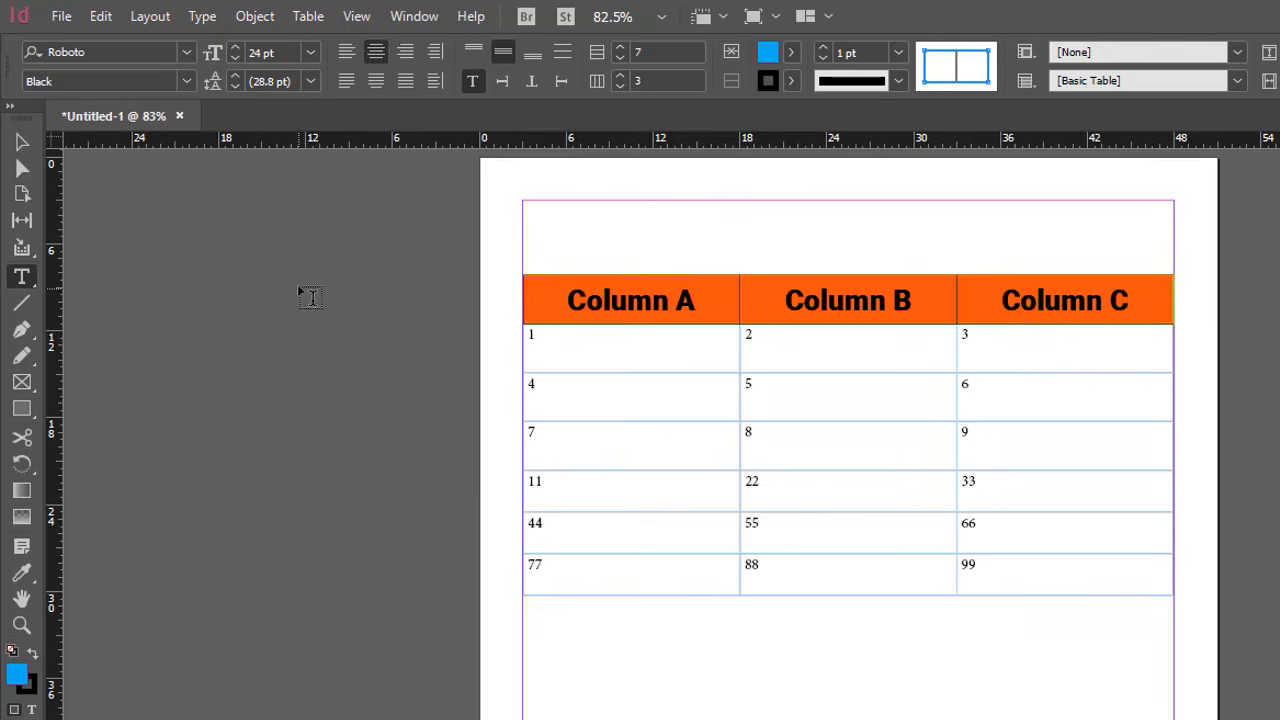
click(184, 82)
click(148, 292)
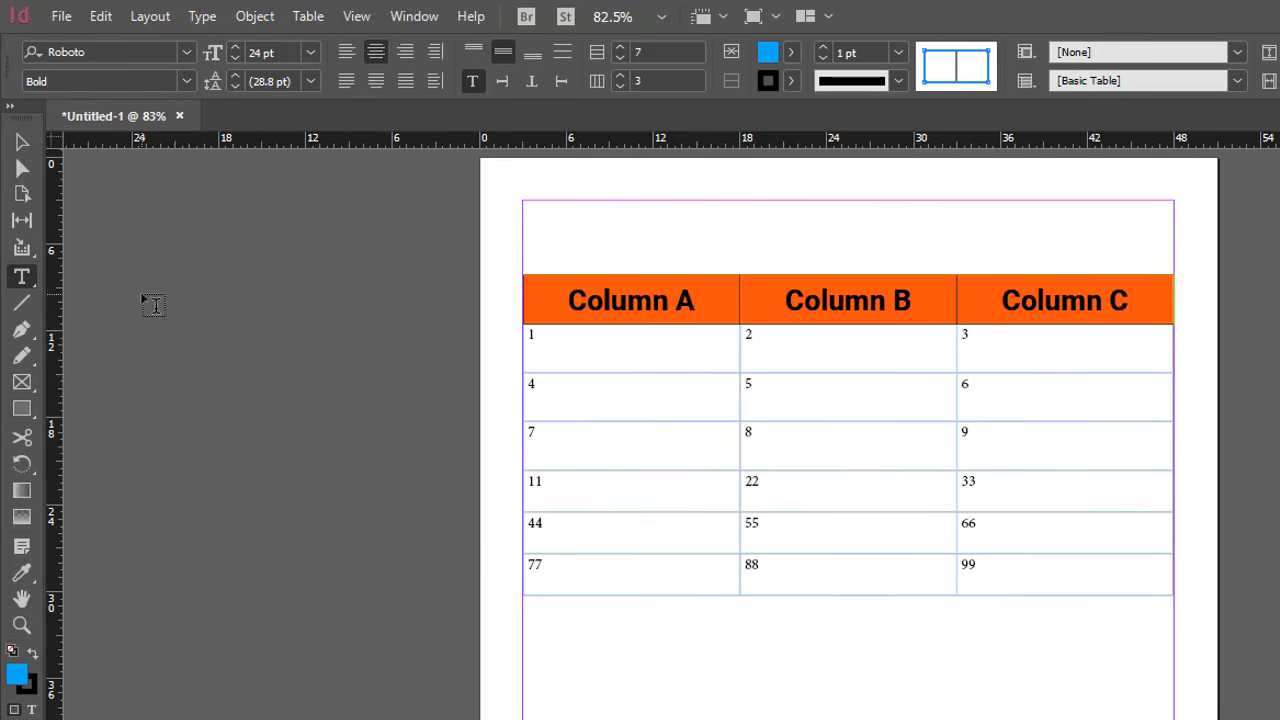
click(672, 350)
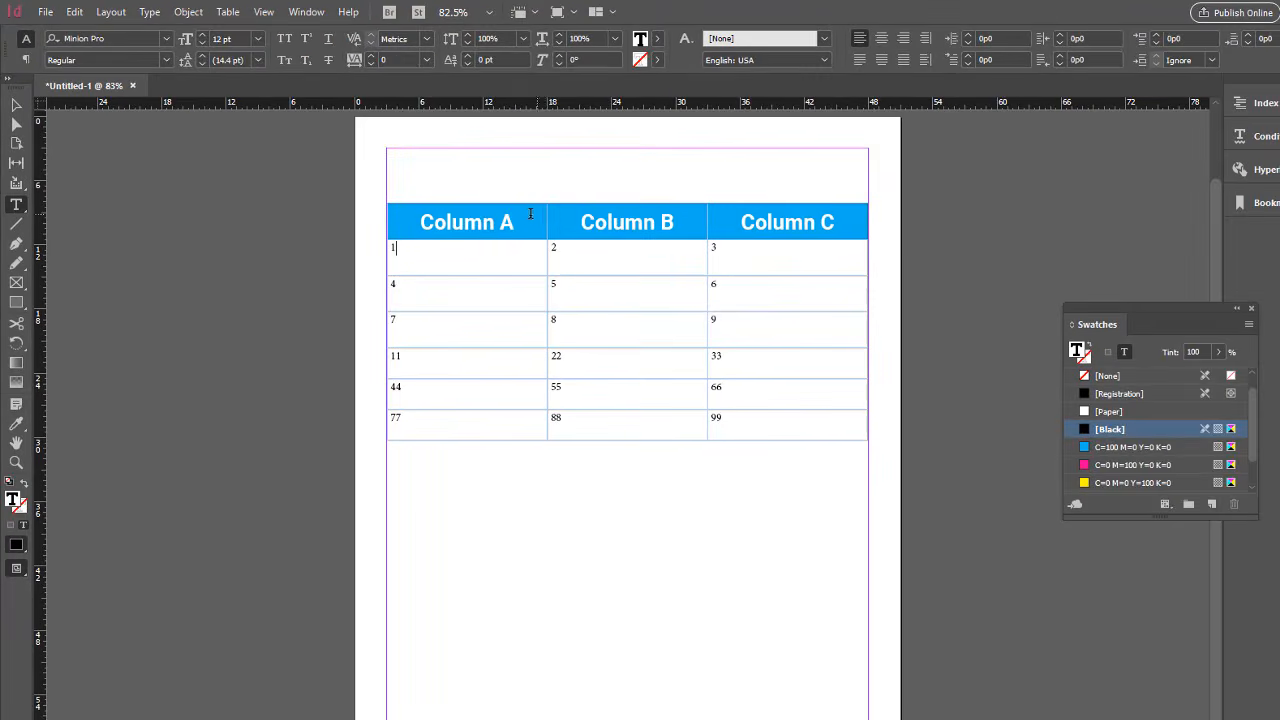
Compare the formatting options for the selected header cells, the table frame and the text in the Column A cell.
drag(530, 213, 783, 242)
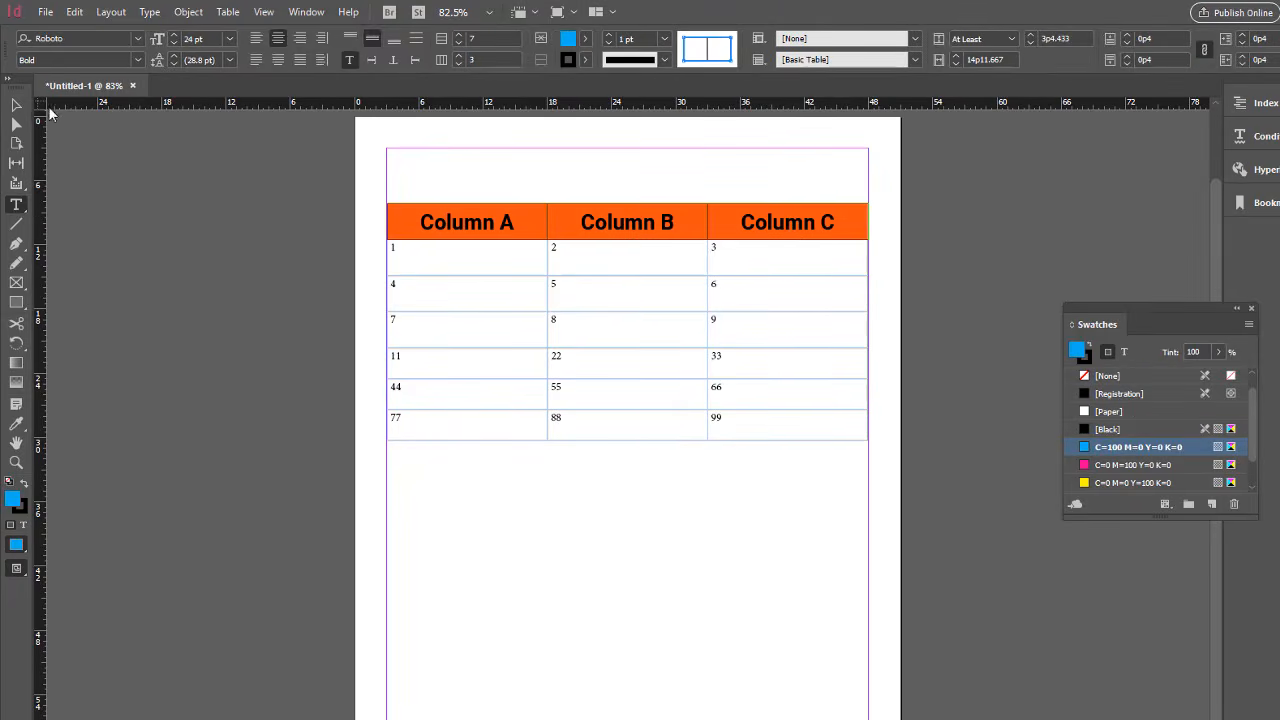
click(16, 104)
click(208, 229)
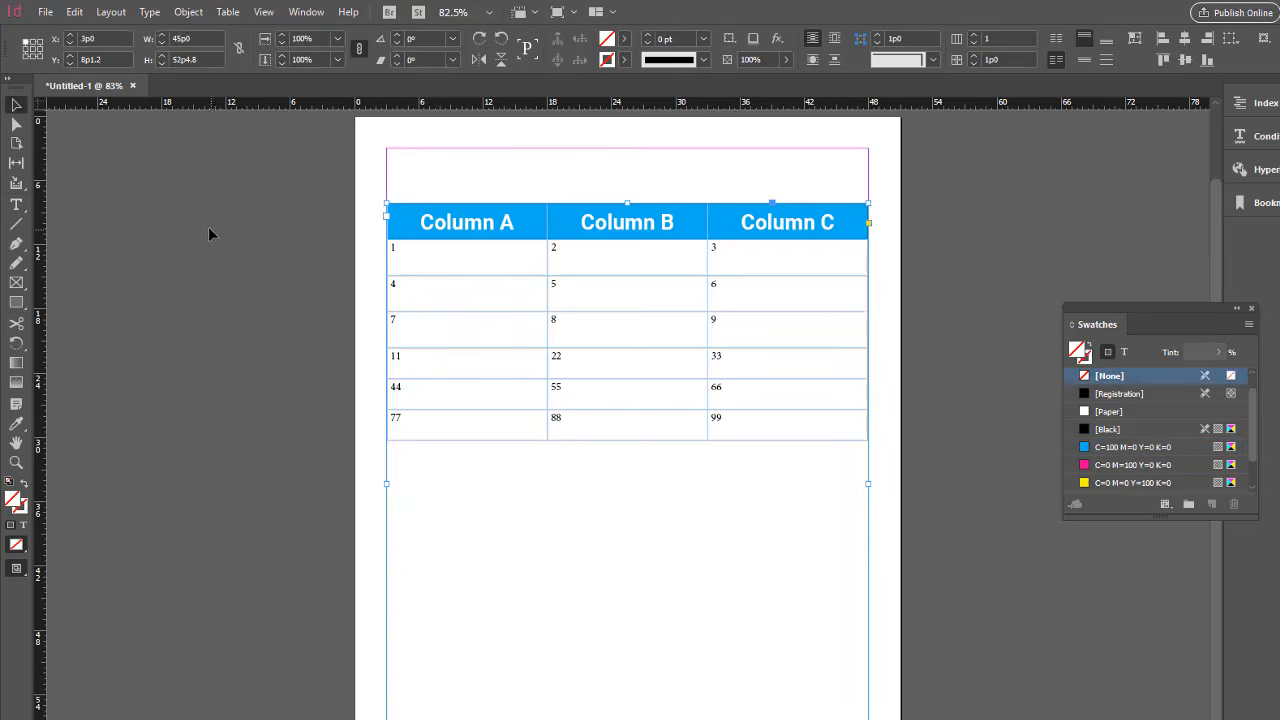
triple_click(489, 224)
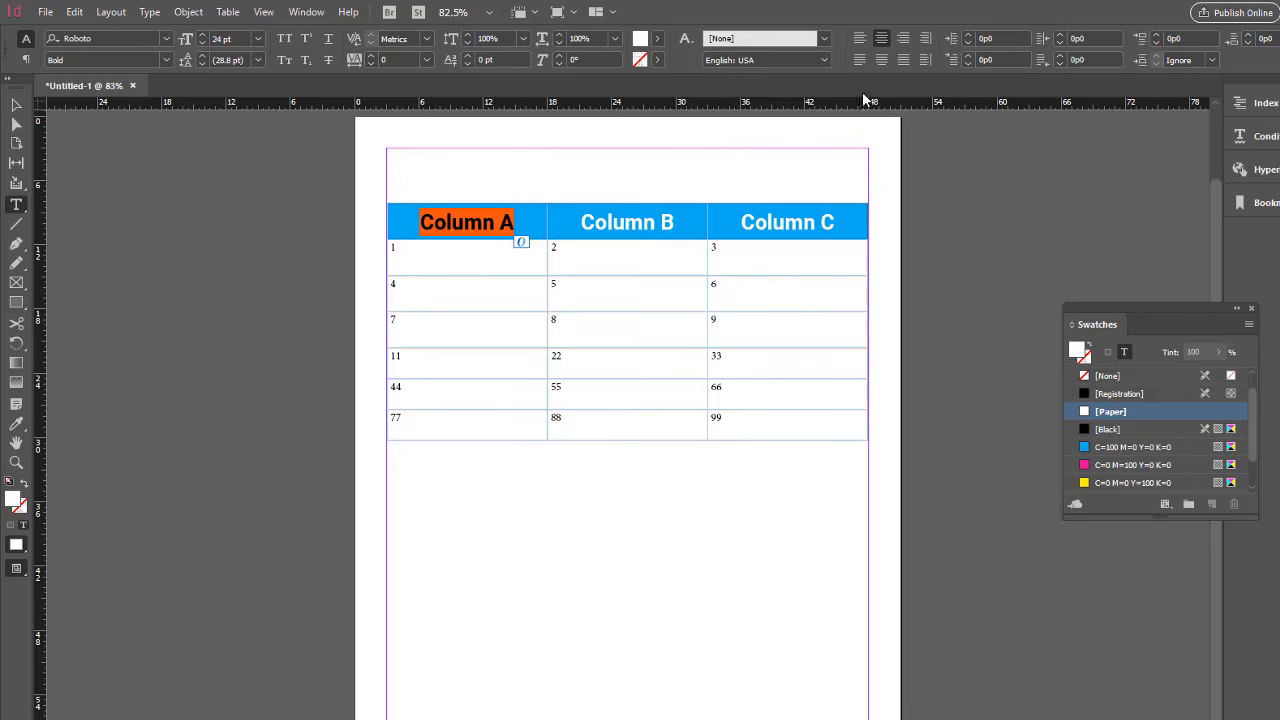
click(522, 244)
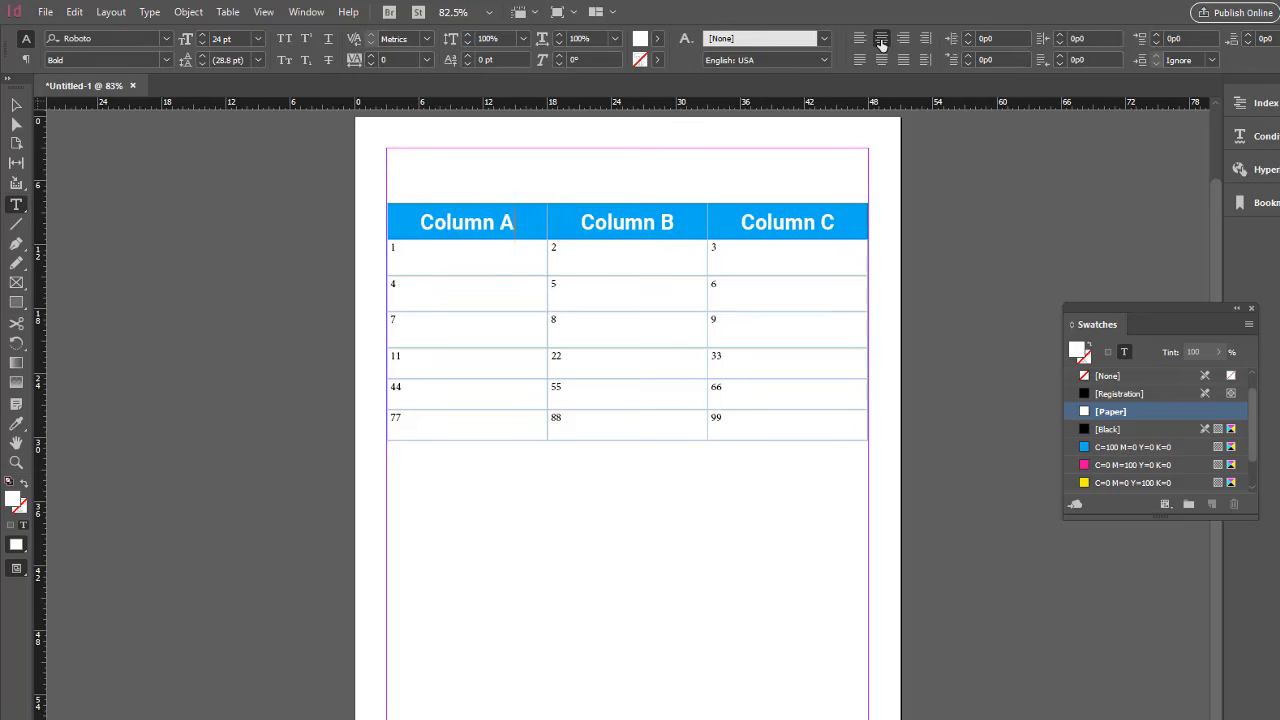
Select the header row, try a fourth table column, then delete that added column and deselect the cells.
drag(506, 224, 792, 230)
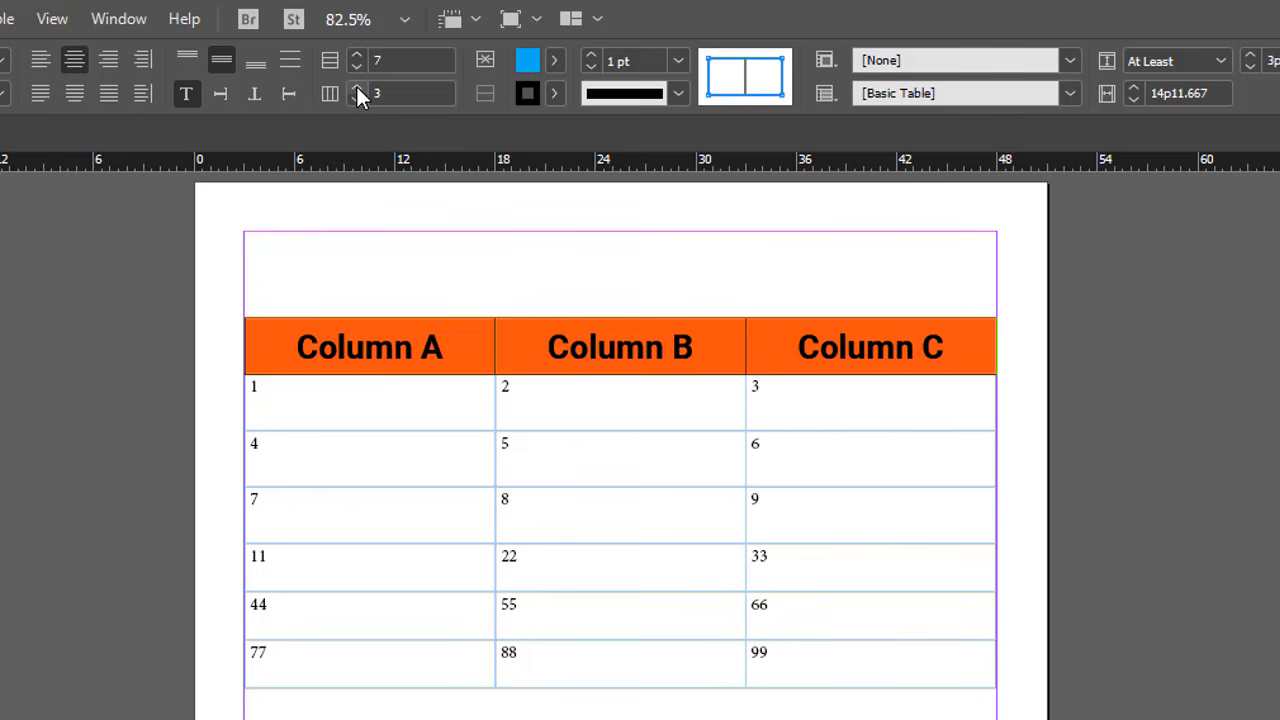
click(358, 88)
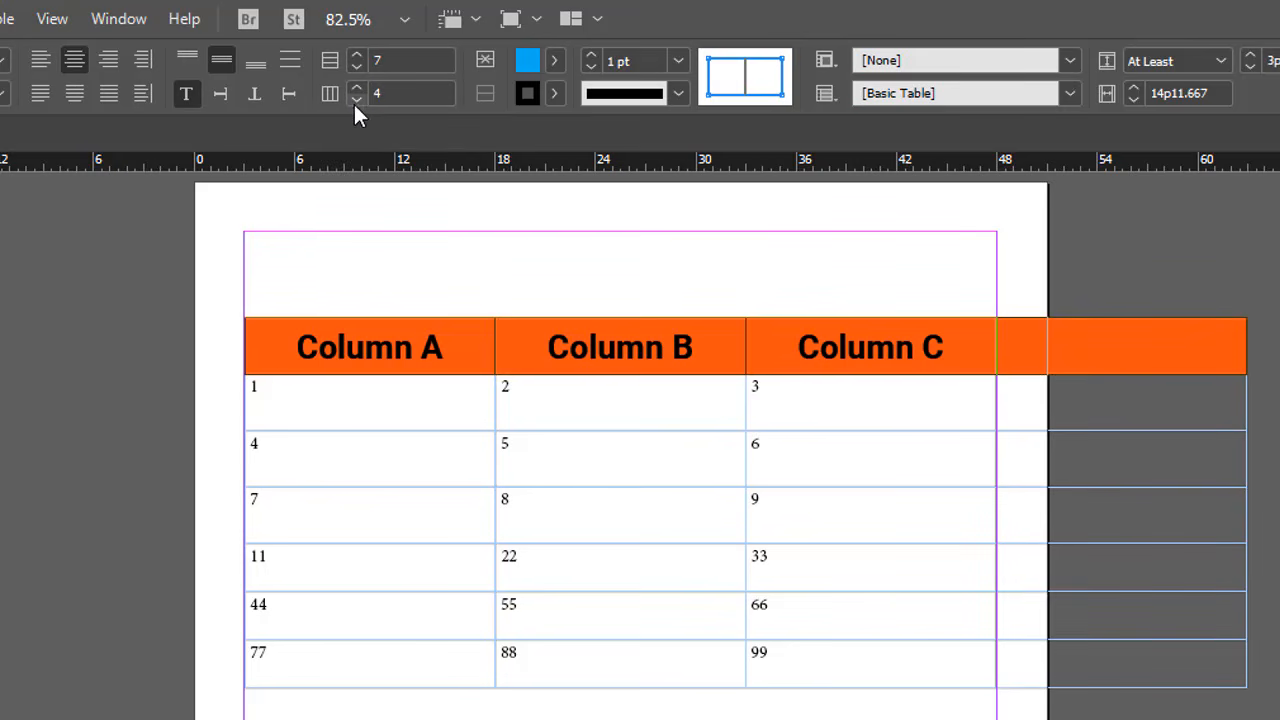
click(355, 100)
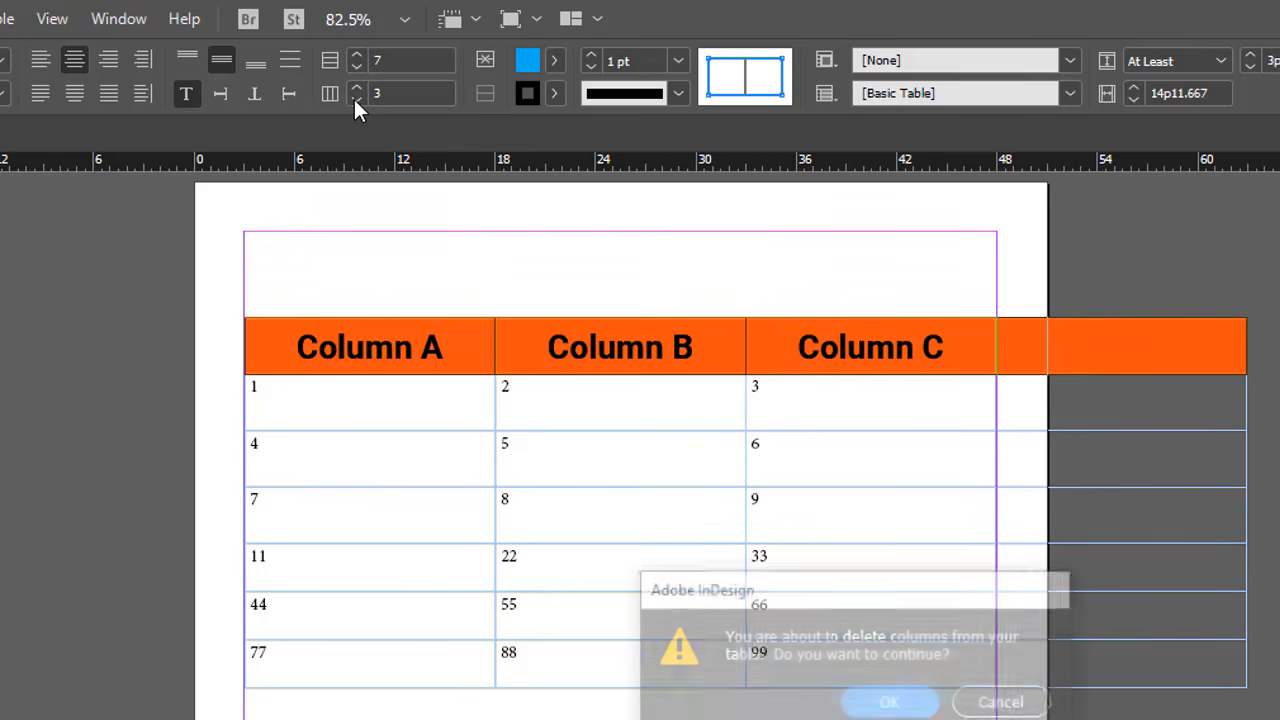
click(891, 705)
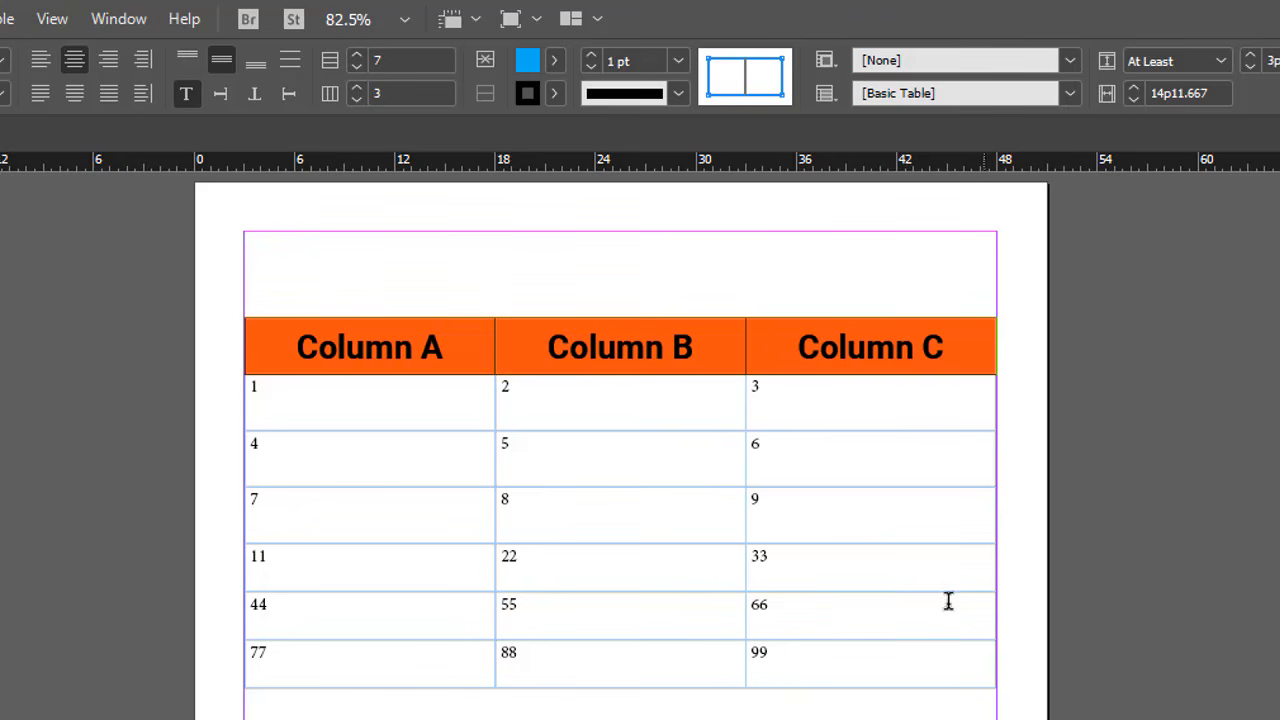
click(786, 346)
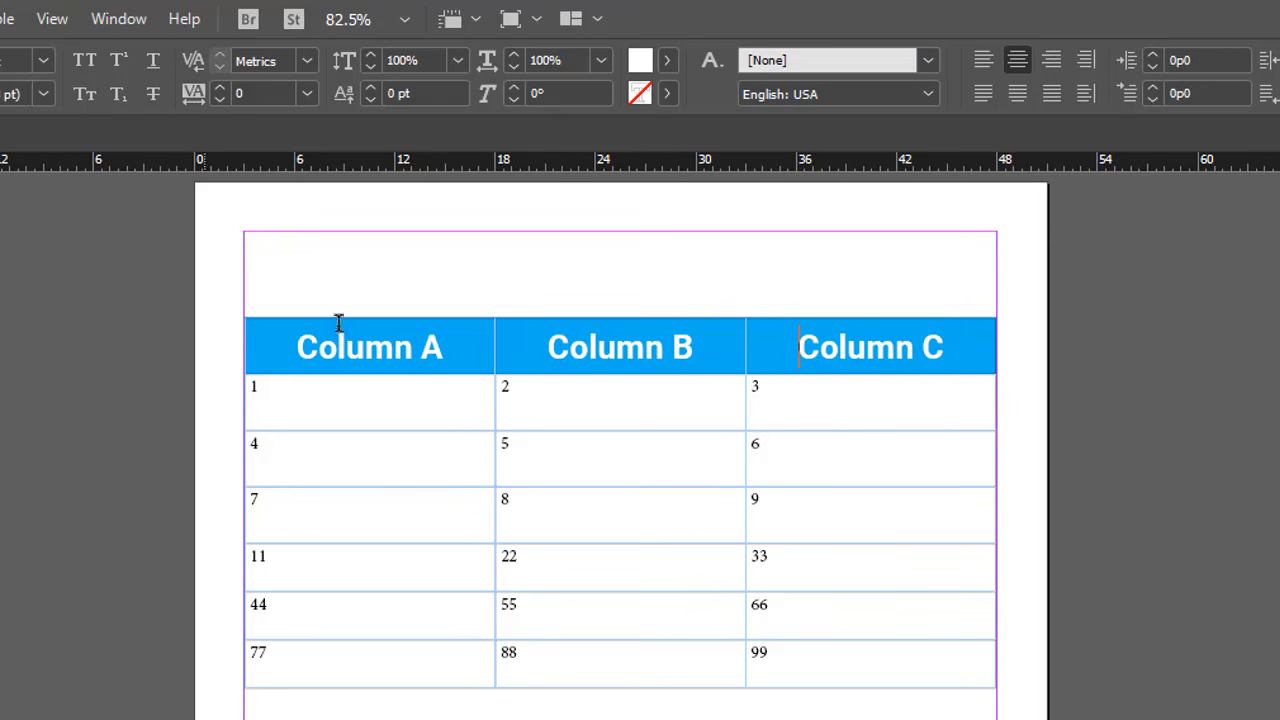
Select the header row's cells and give them a Solid stroke in C=0 M=0 Y=100 K=0.
drag(429, 349, 970, 356)
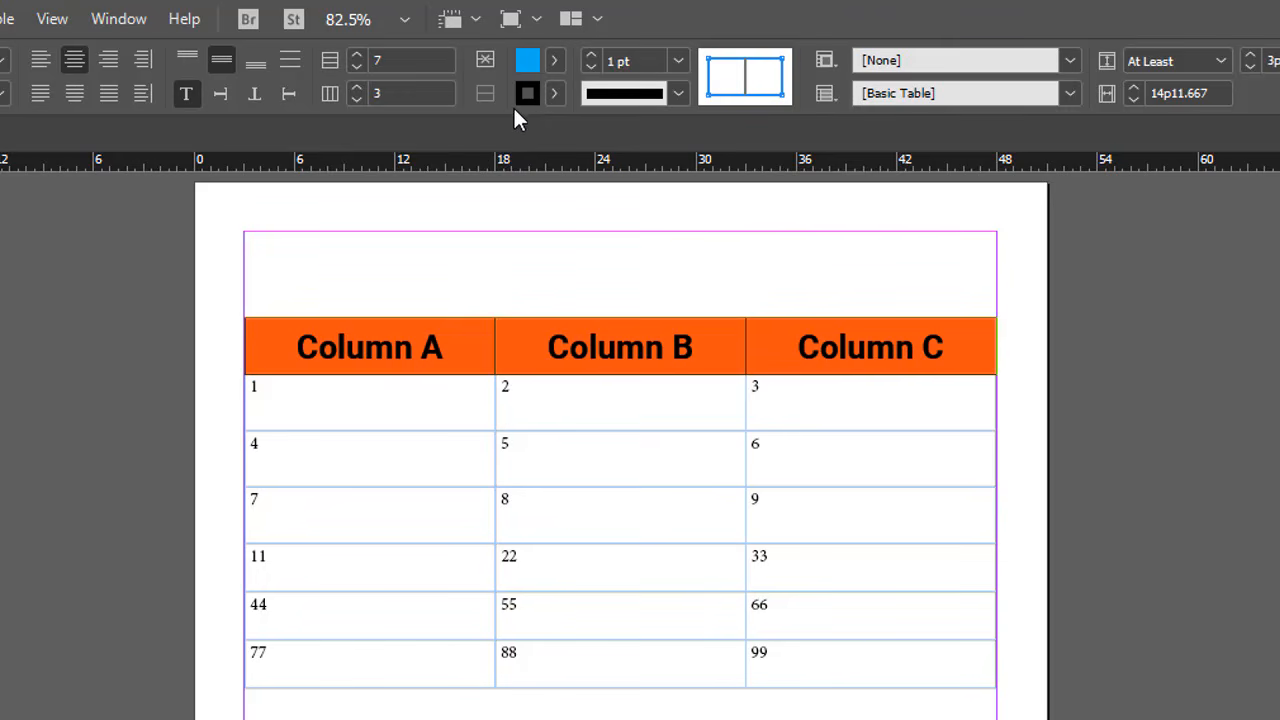
click(552, 96)
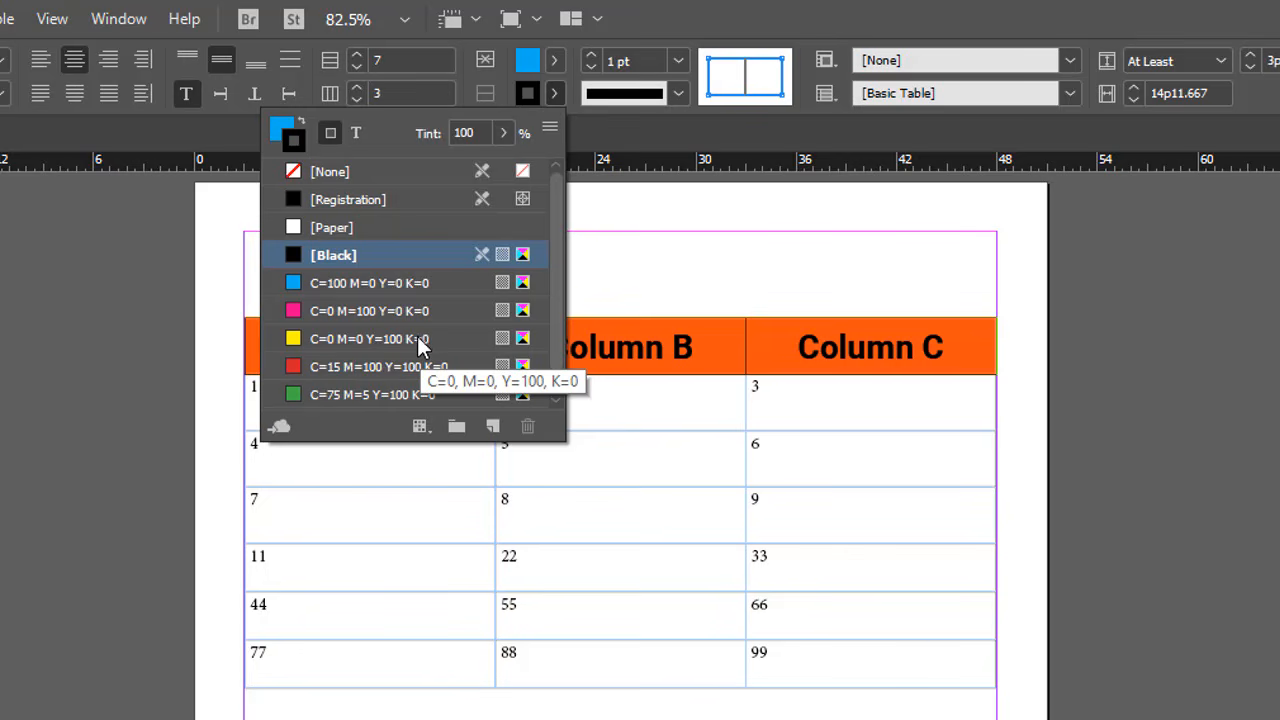
scroll(420, 343, down, 1)
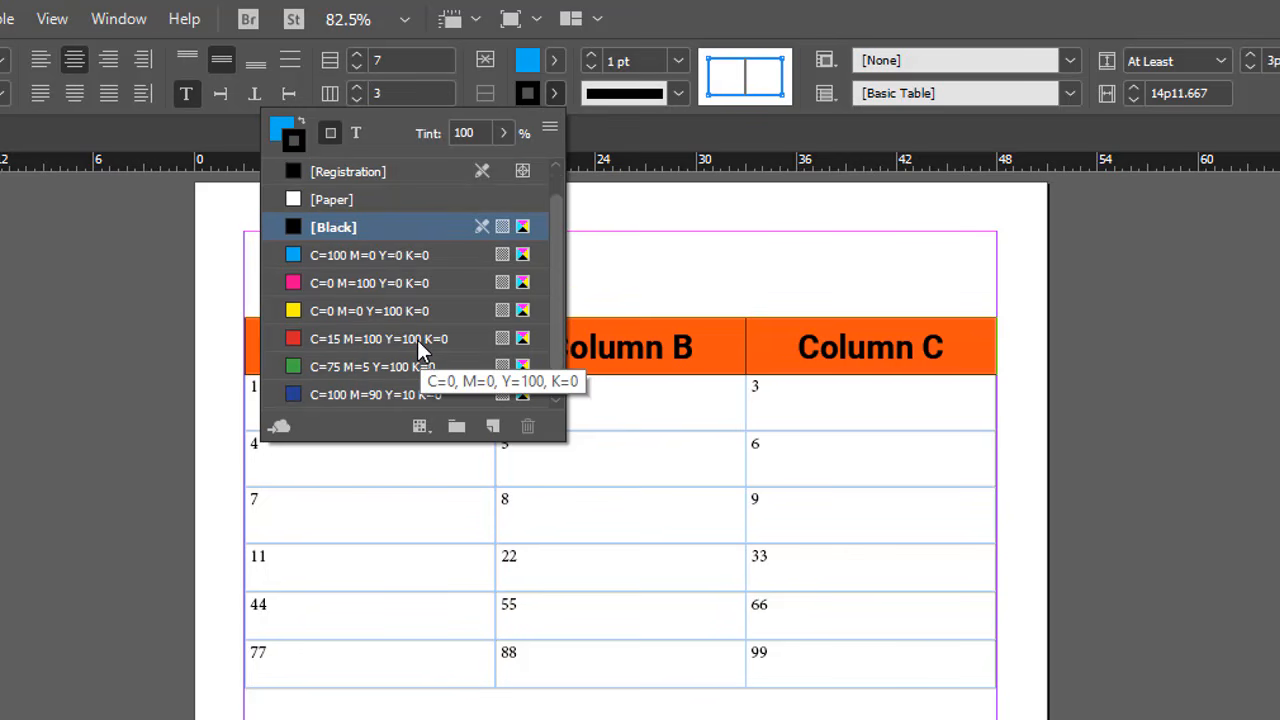
click(339, 313)
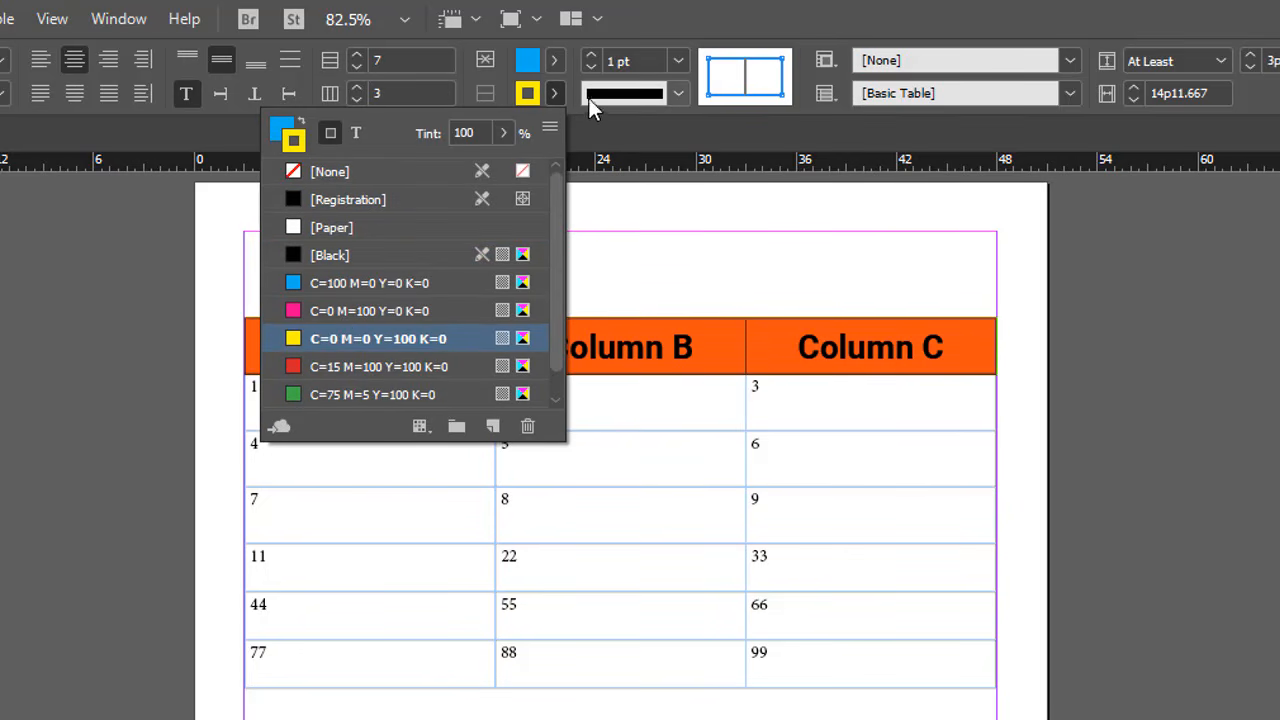
click(677, 94)
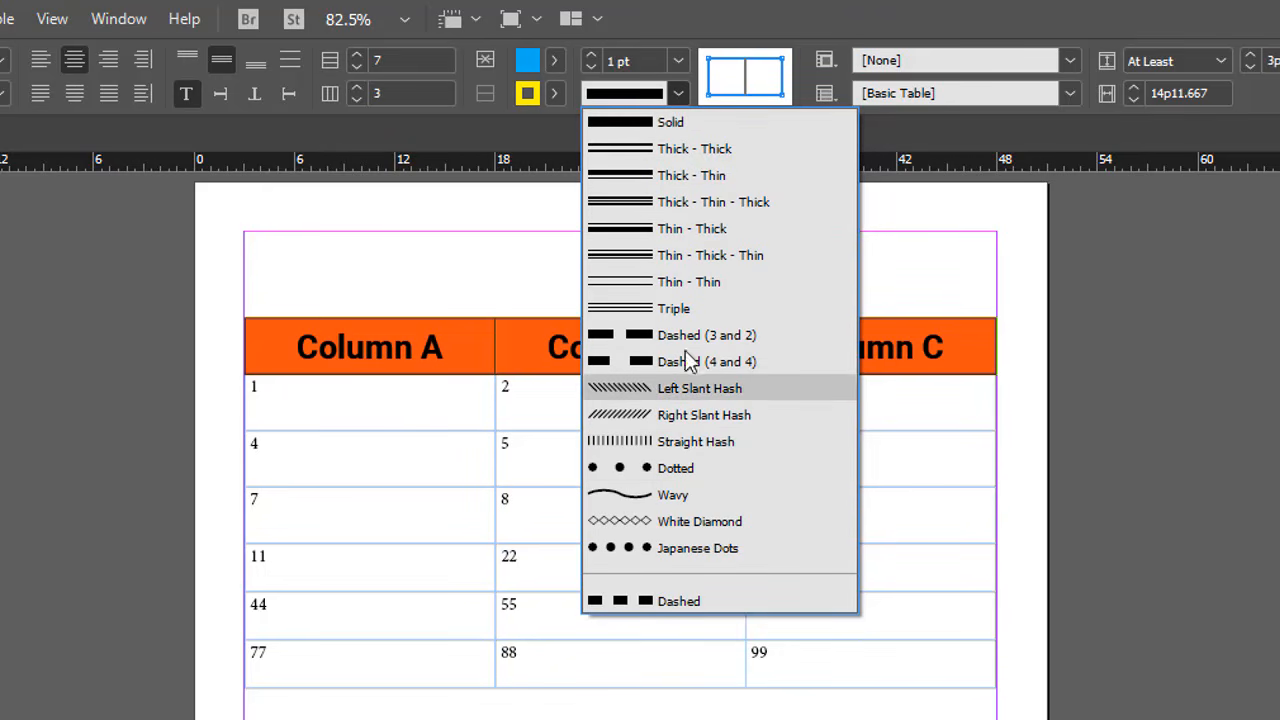
click(681, 124)
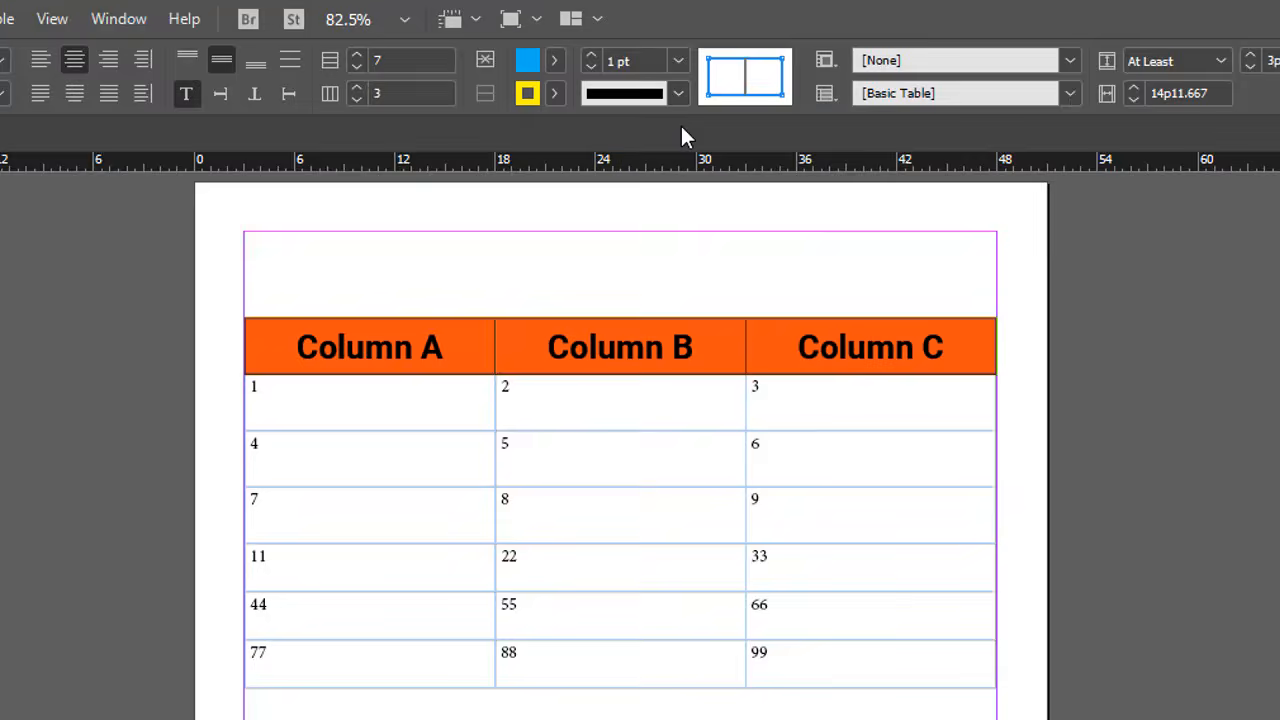
Increase the header row's stroke weight to 6 pt and deselect the table.
click(590, 56)
click(590, 56)
click(590, 56)
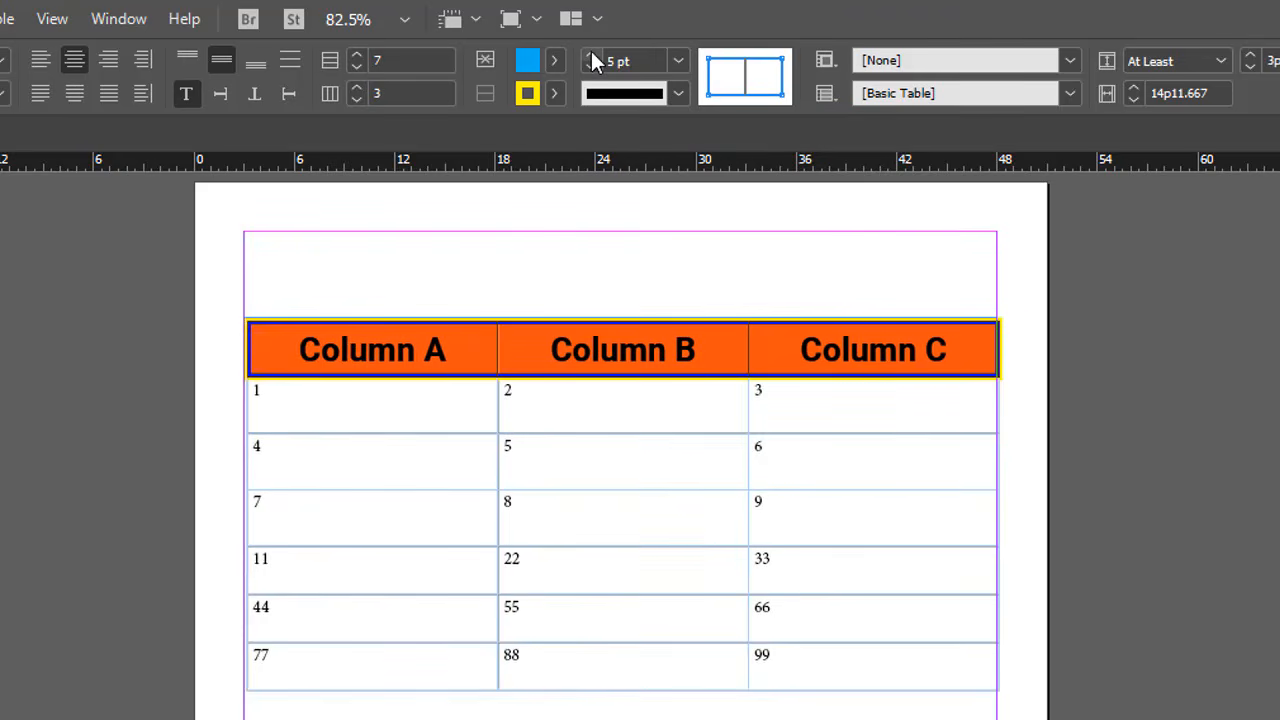
click(590, 56)
click(590, 56)
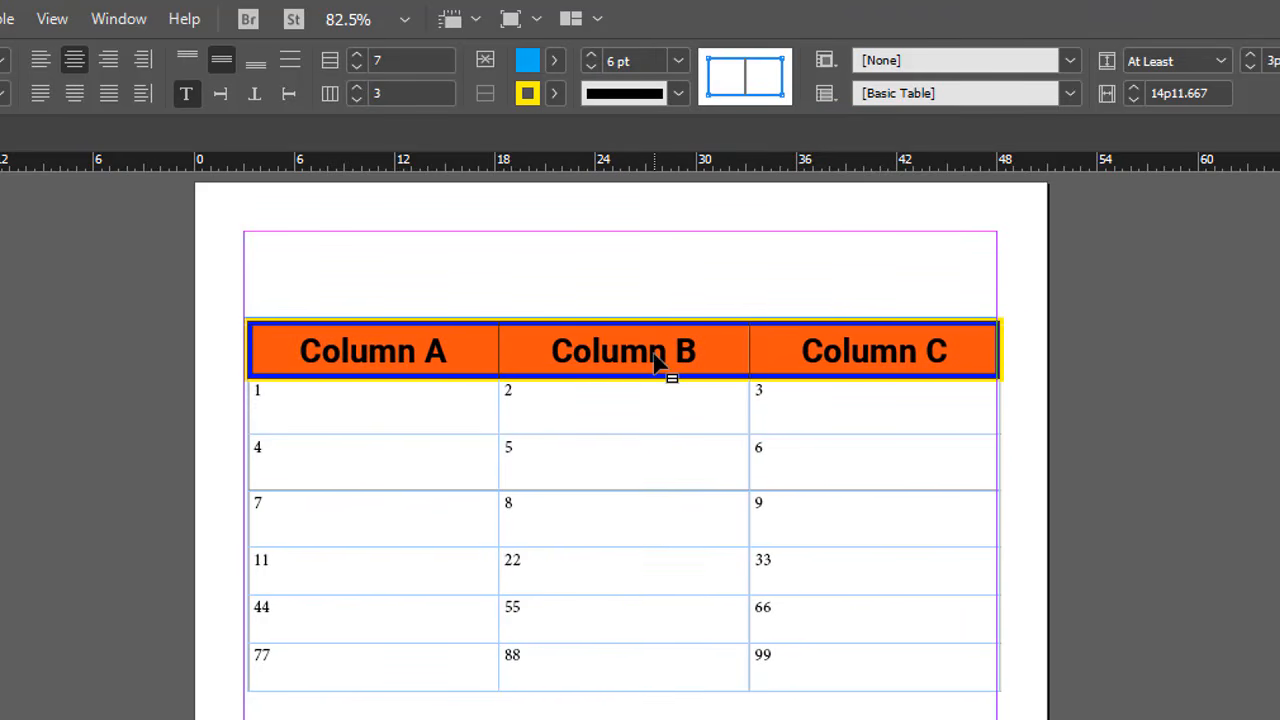
key(Escape)
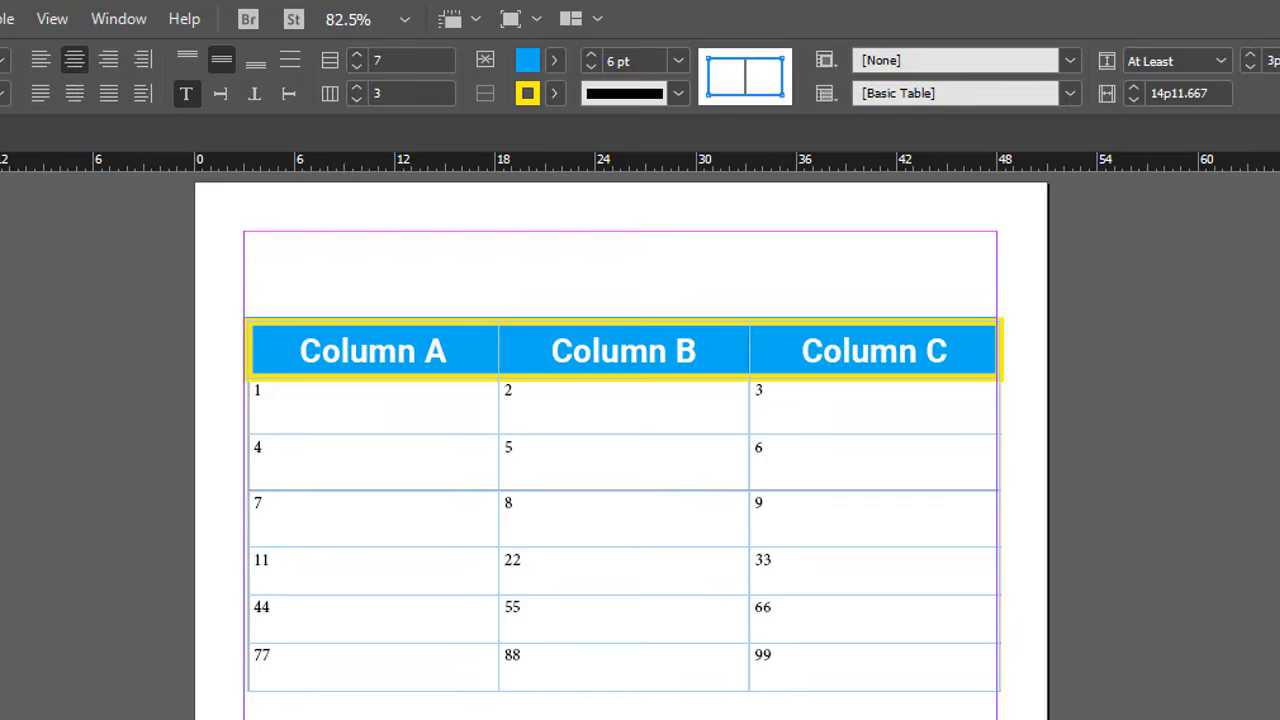
click(123, 343)
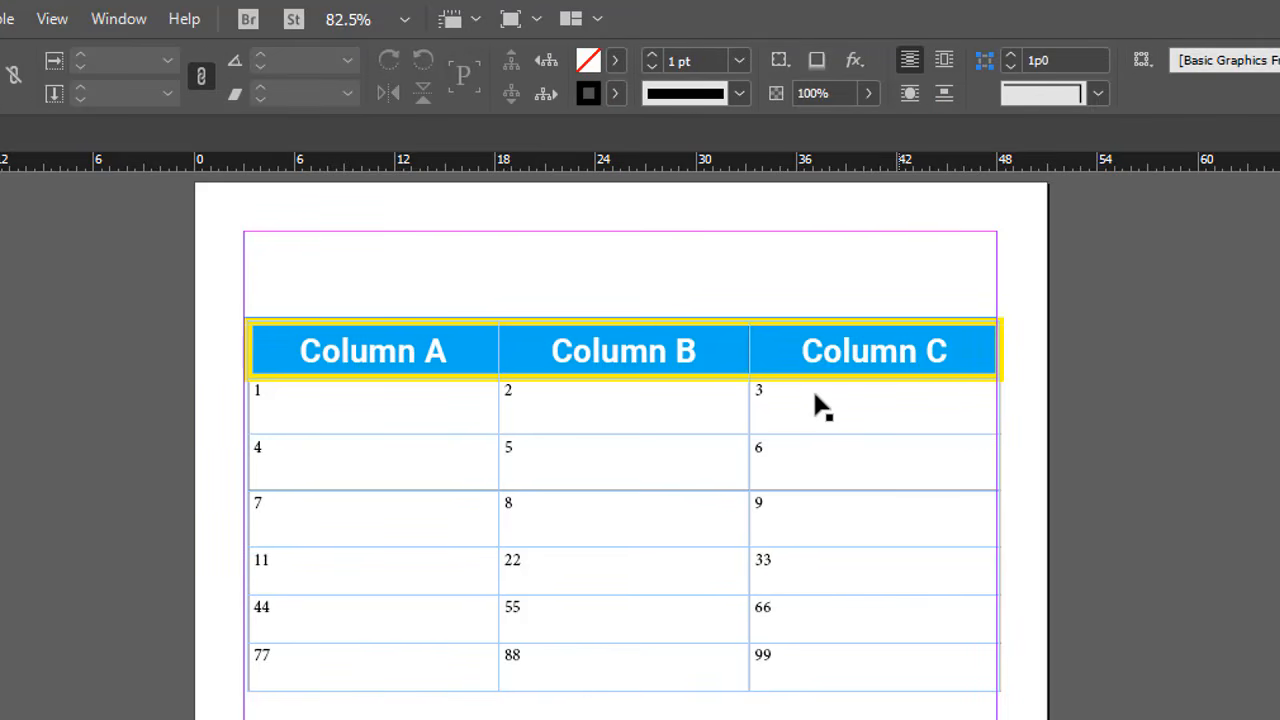
Preview the page without guides, select the cells from 5 to 99 in columns B and C, and deselect them.
key(w)
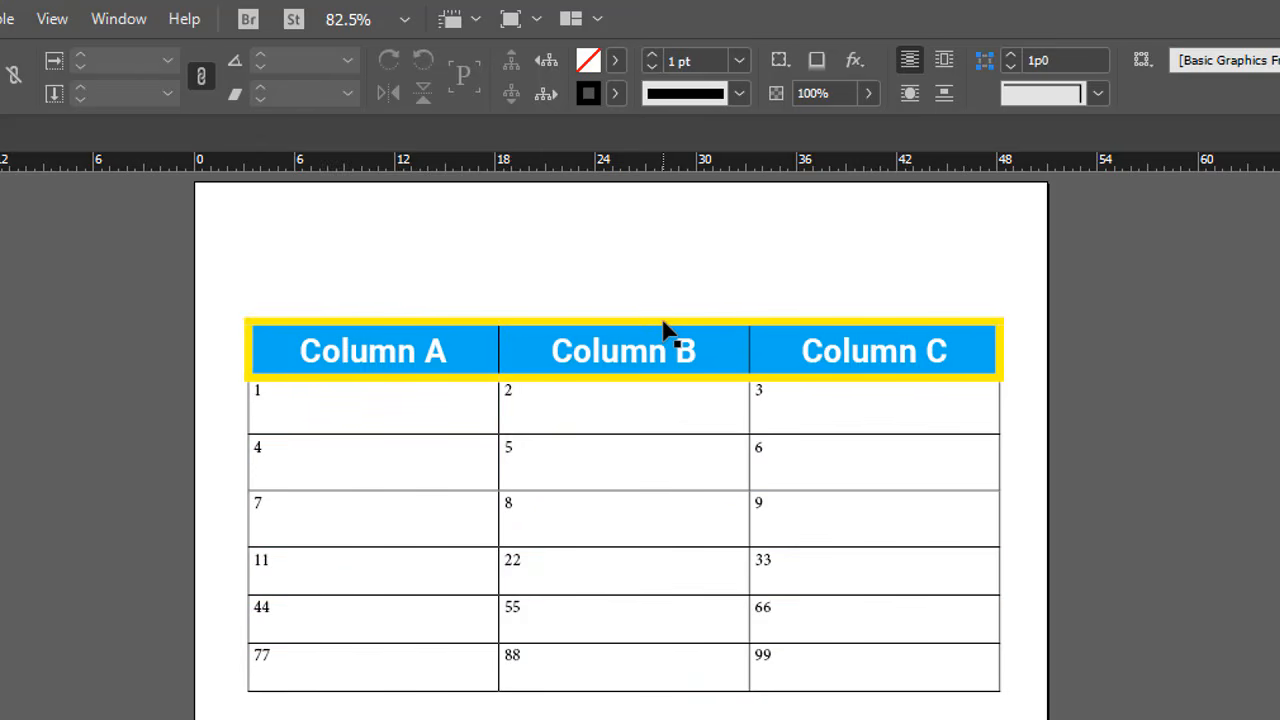
click(623, 503)
double_click(611, 454)
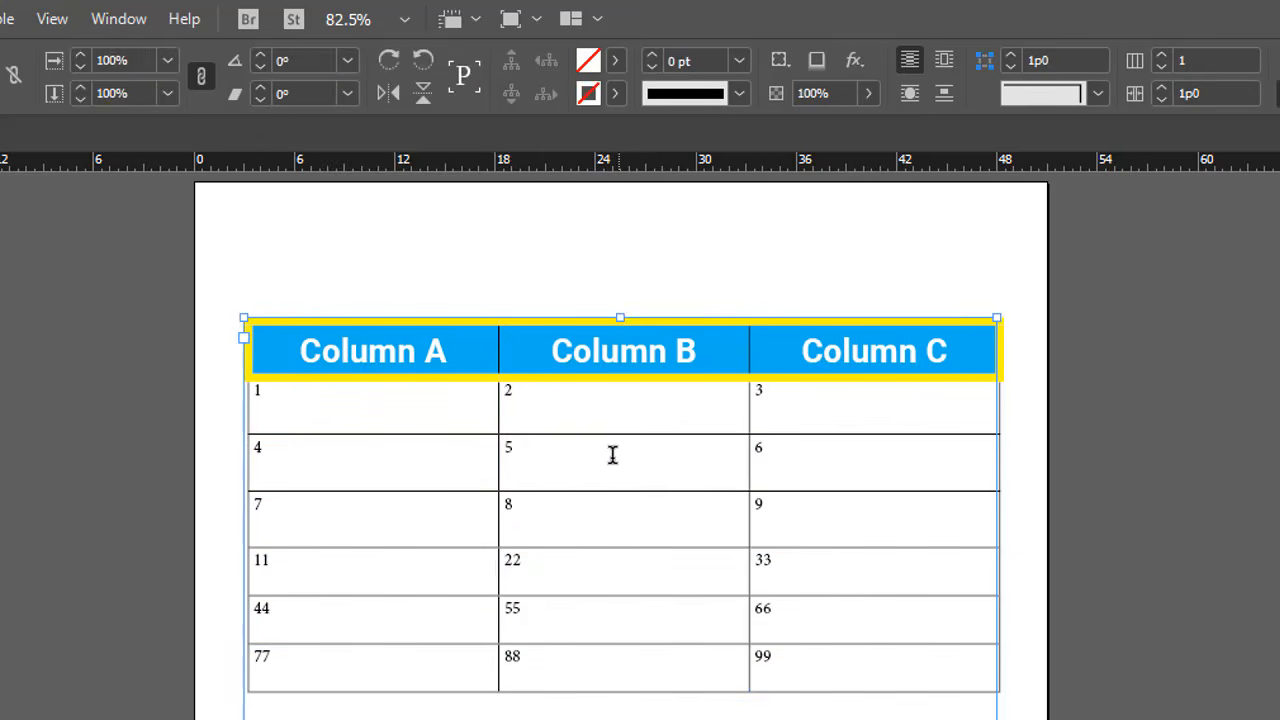
drag(611, 454, 907, 664)
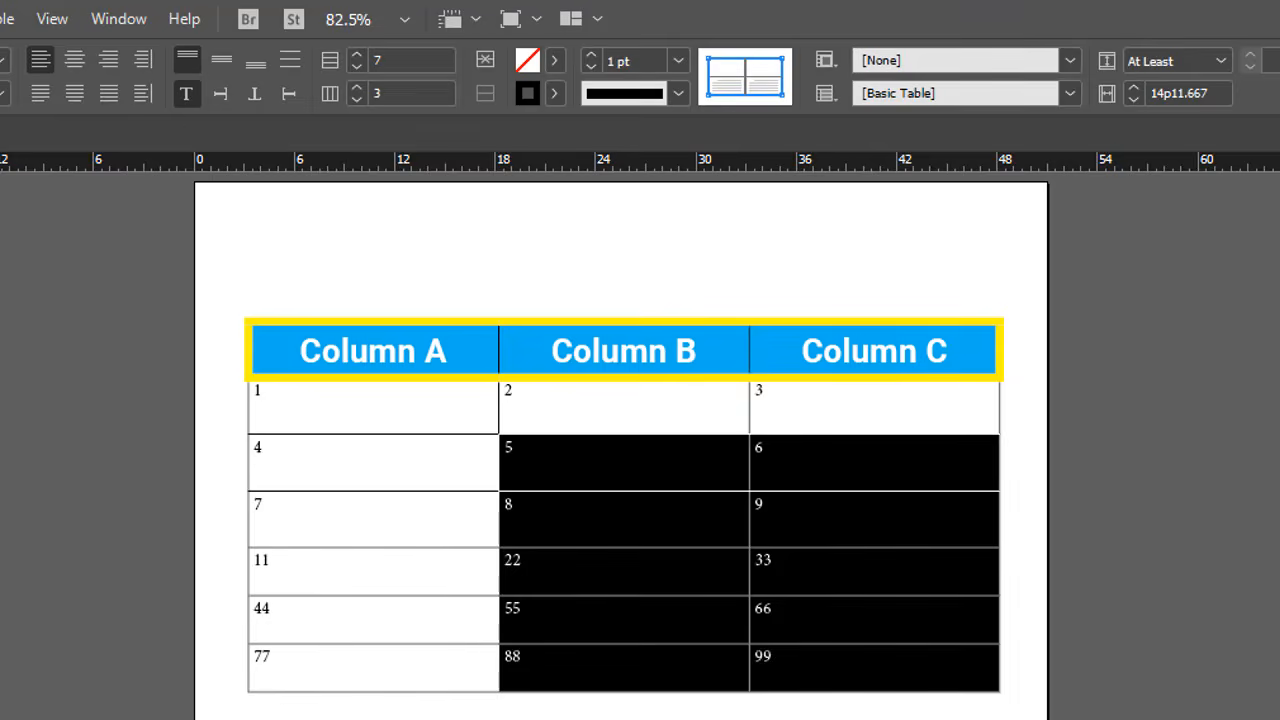
key(v)
click(130, 420)
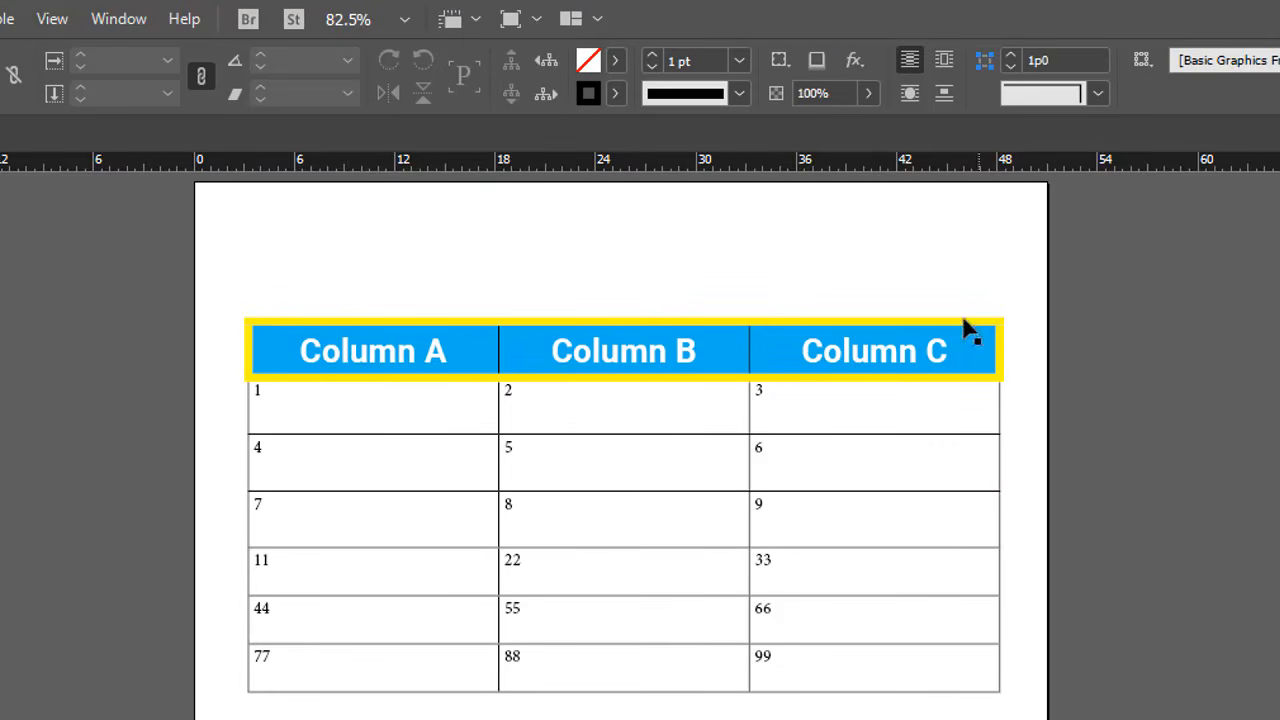
Select the header row's cells and set their stroke to 1 pt in [Black].
drag(423, 346, 790, 240)
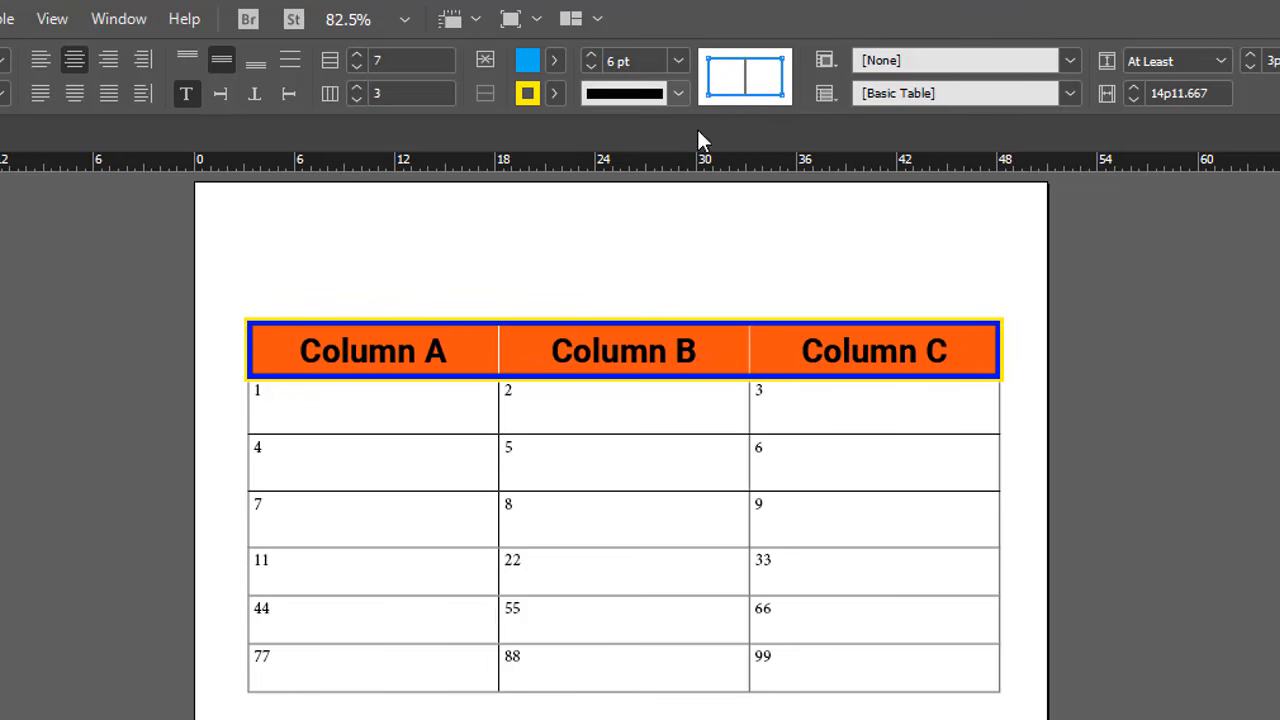
click(678, 61)
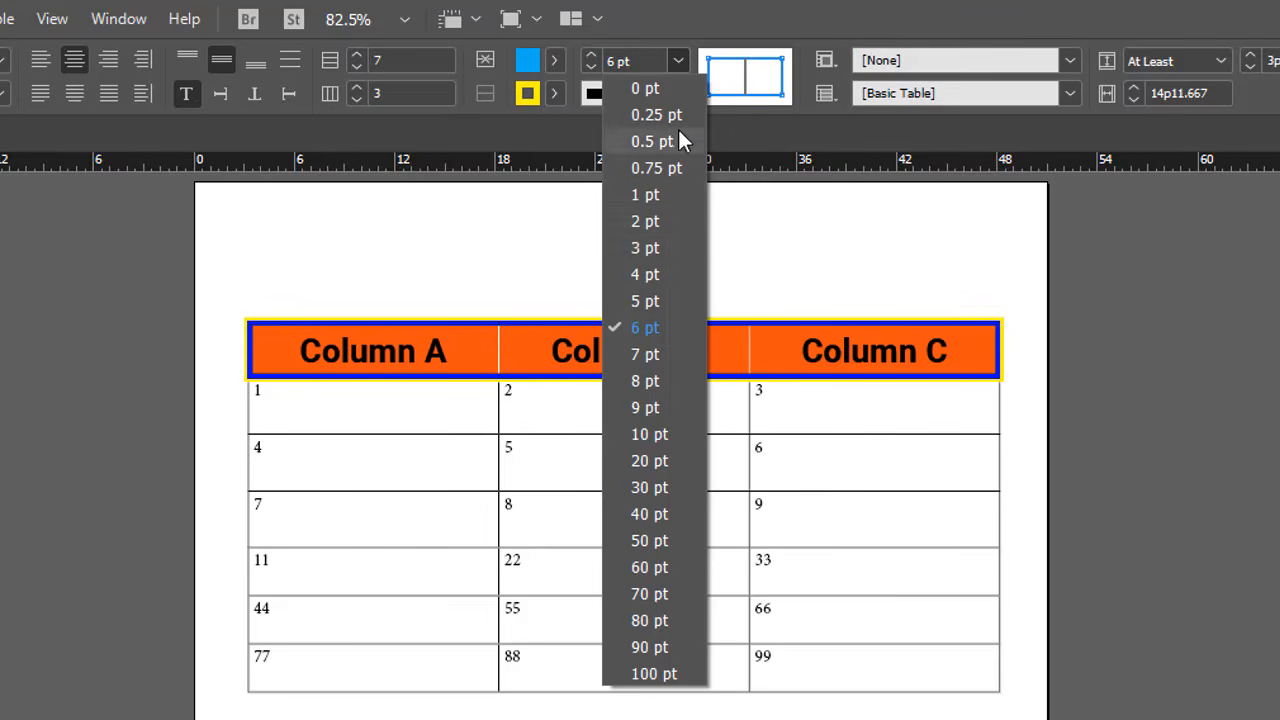
click(667, 194)
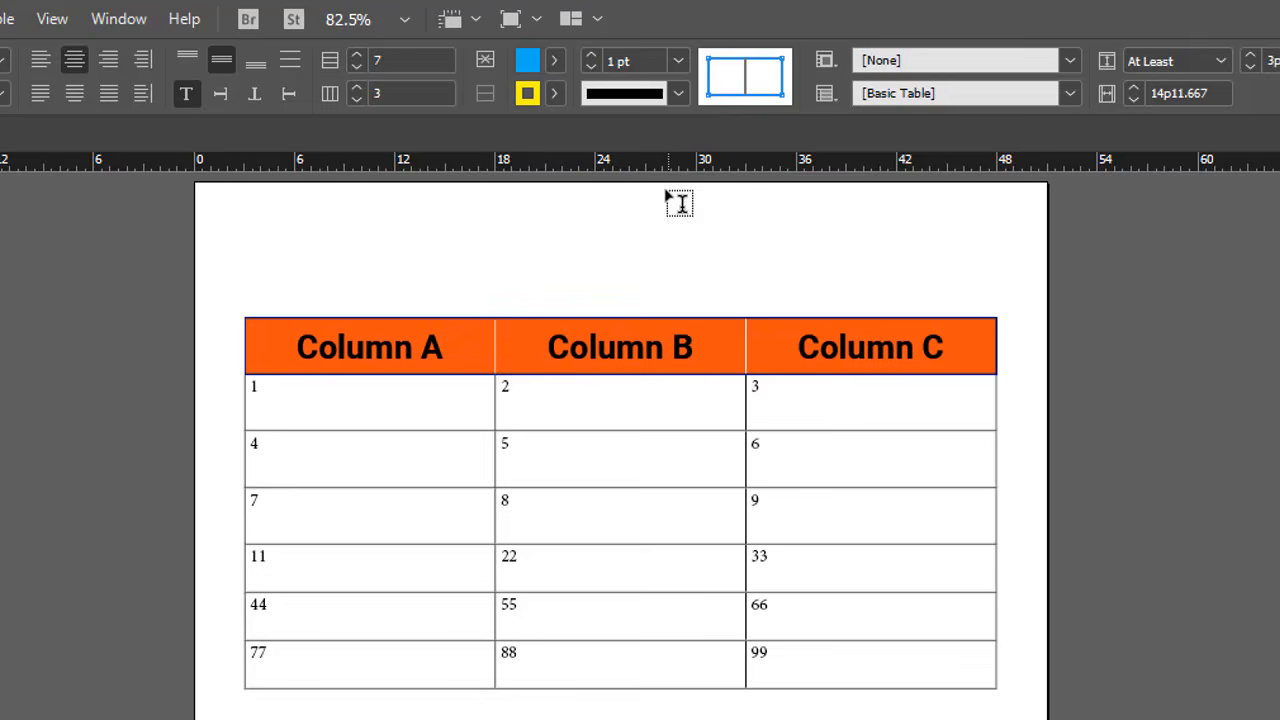
click(555, 95)
click(358, 254)
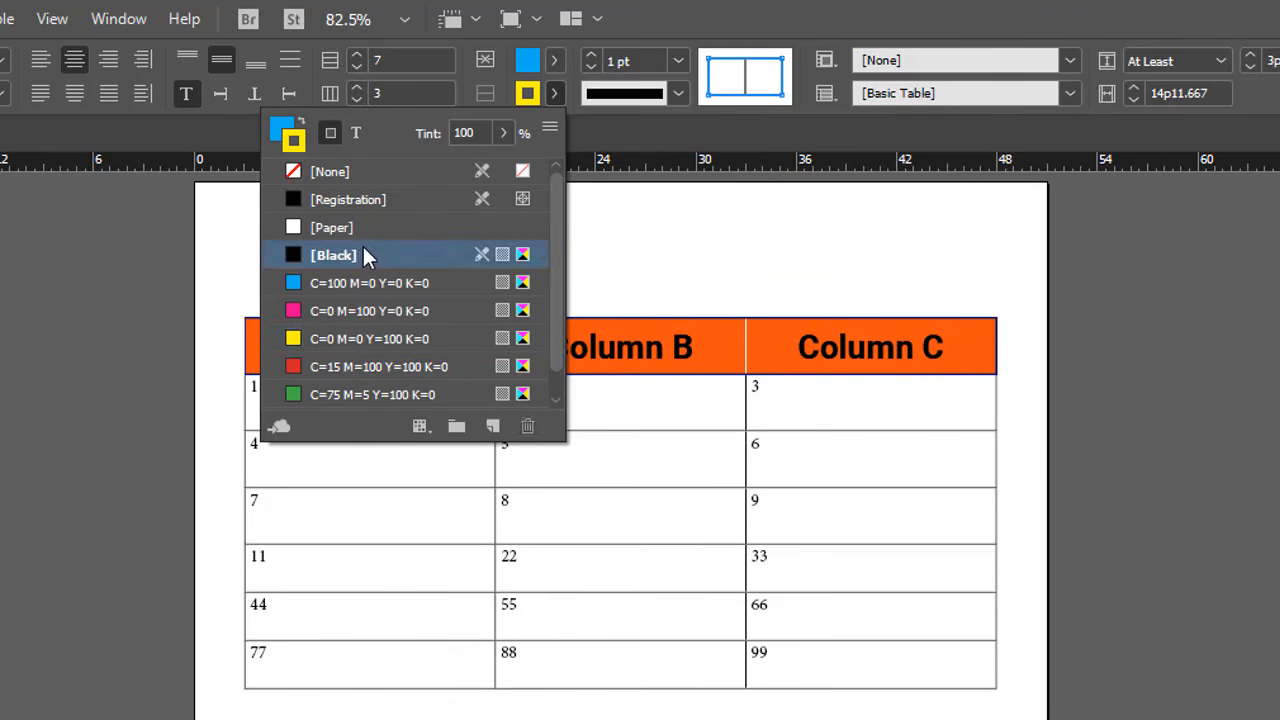
Select the header row's cells, set the stroke weight of their outer borders to 0 pt, and deselect them.
click(677, 346)
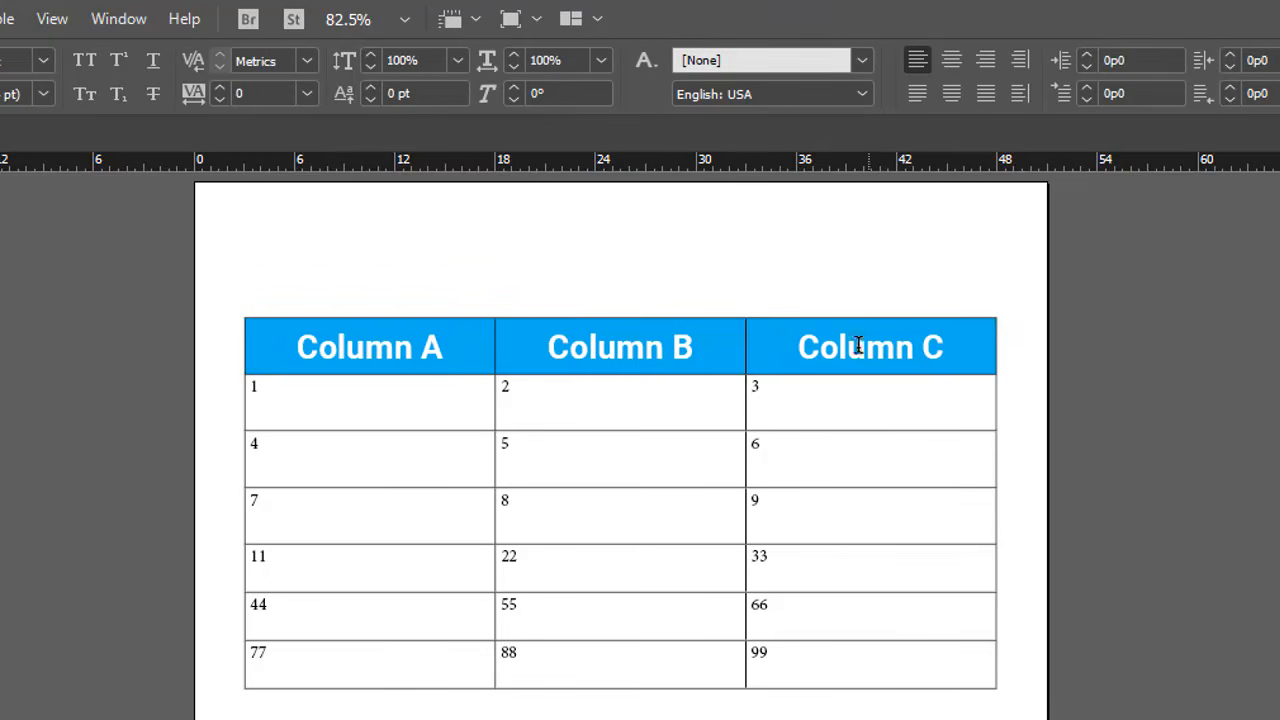
drag(858, 345, 423, 349)
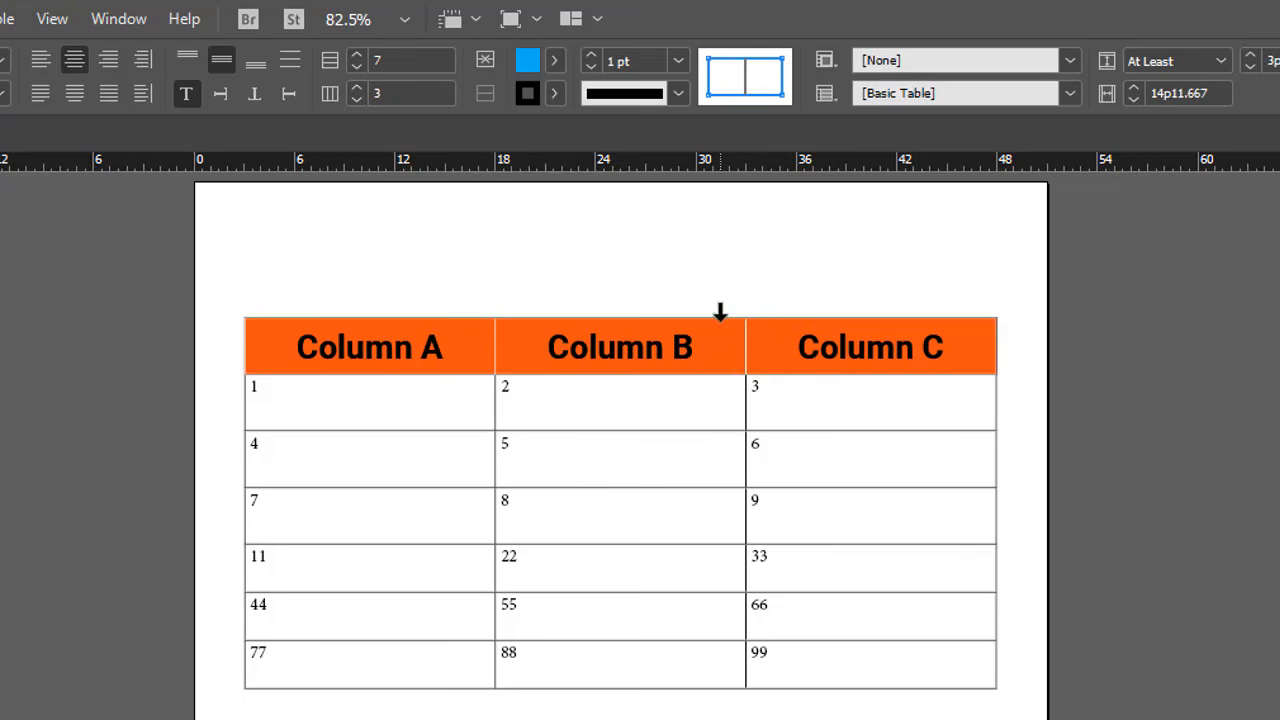
click(658, 348)
drag(466, 346, 791, 337)
click(590, 67)
click(620, 397)
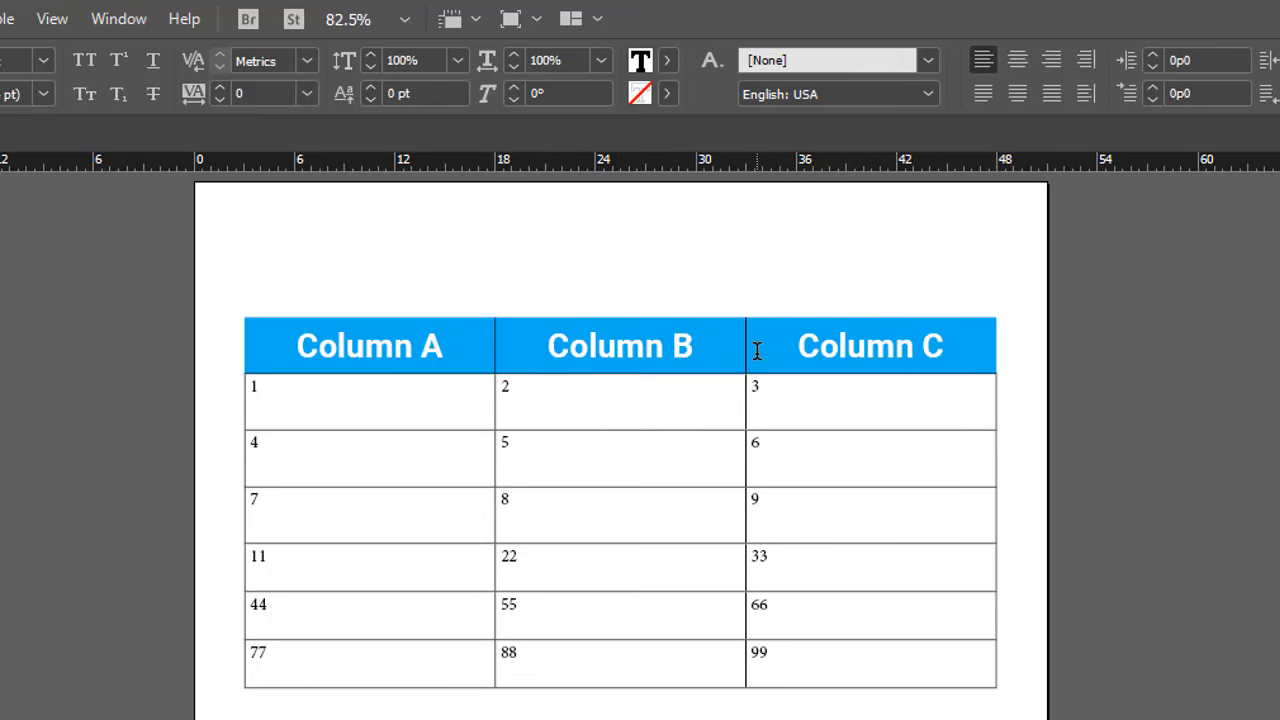
Reselect the header row, include its inner column dividers in the affected borders, and set the stroke weight to 0 pt.
drag(797, 338, 432, 348)
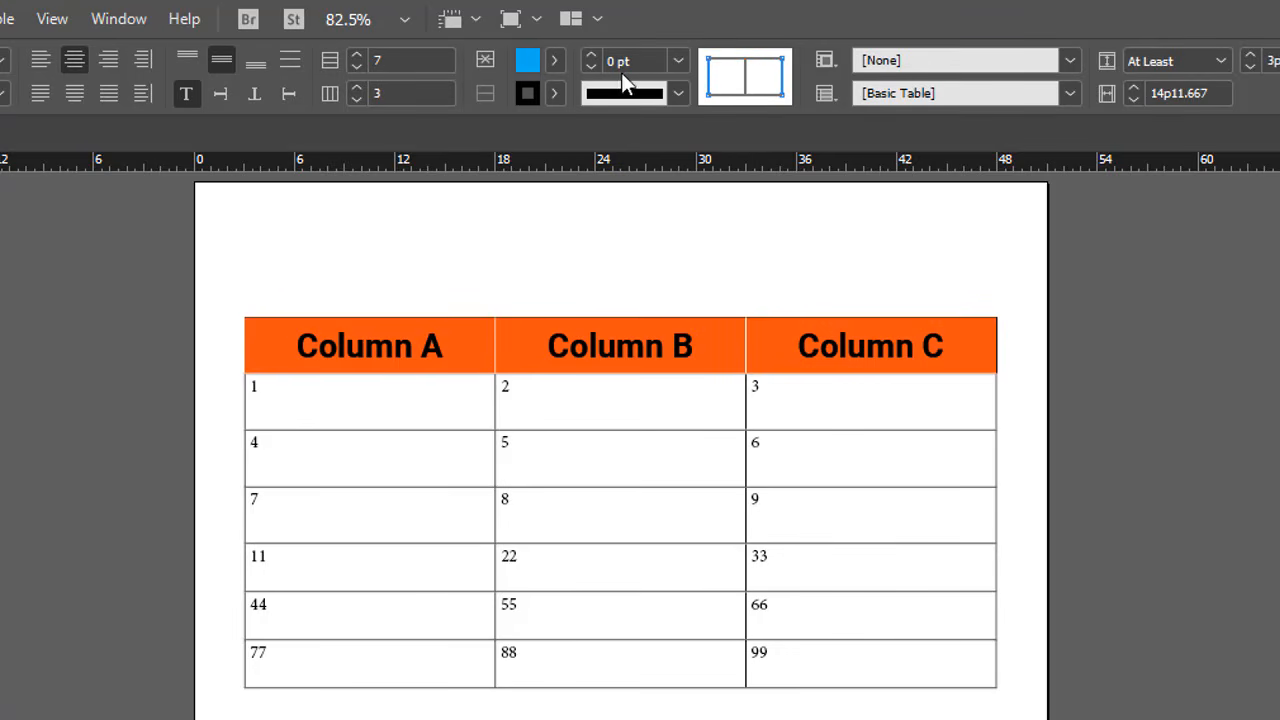
click(640, 346)
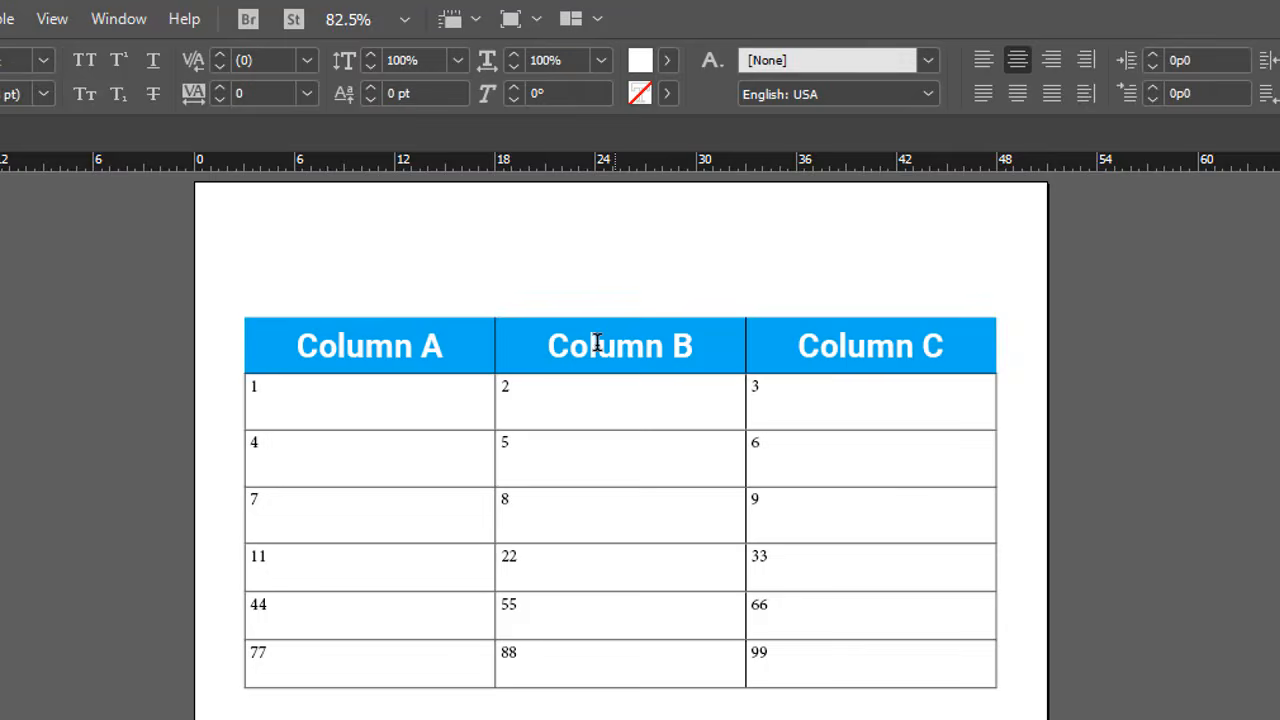
drag(540, 348, 820, 343)
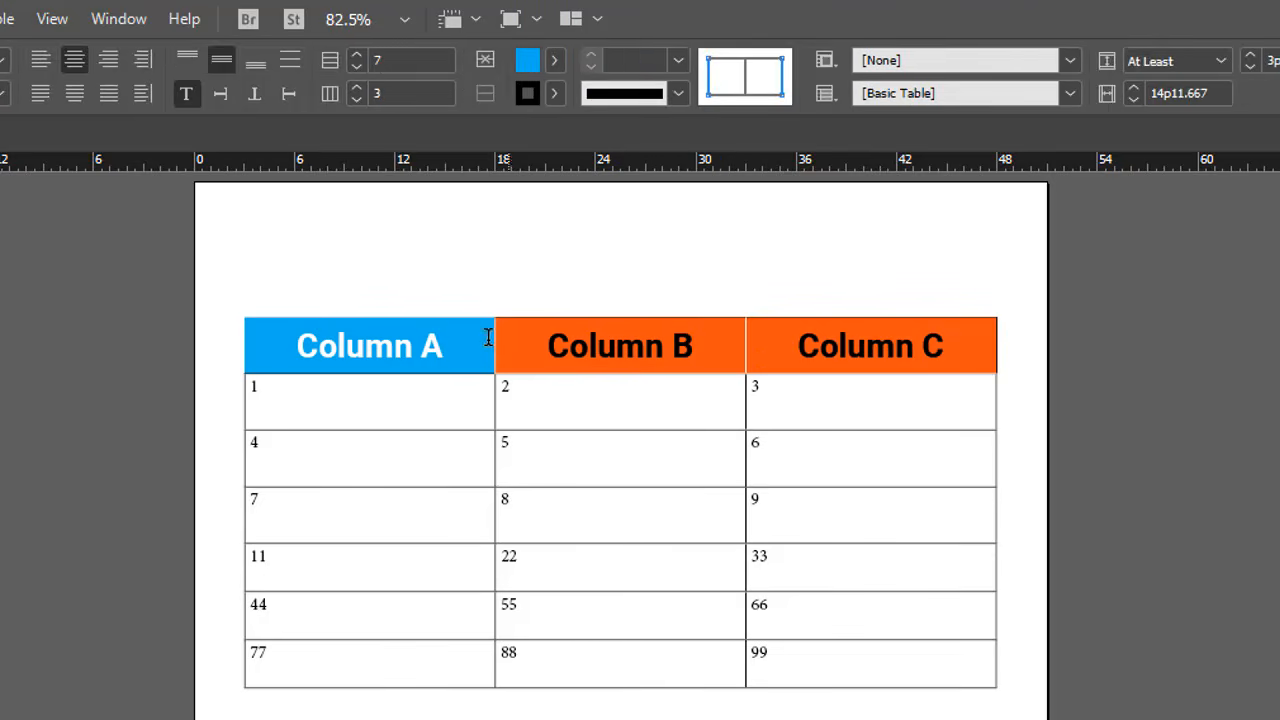
drag(488, 337, 800, 338)
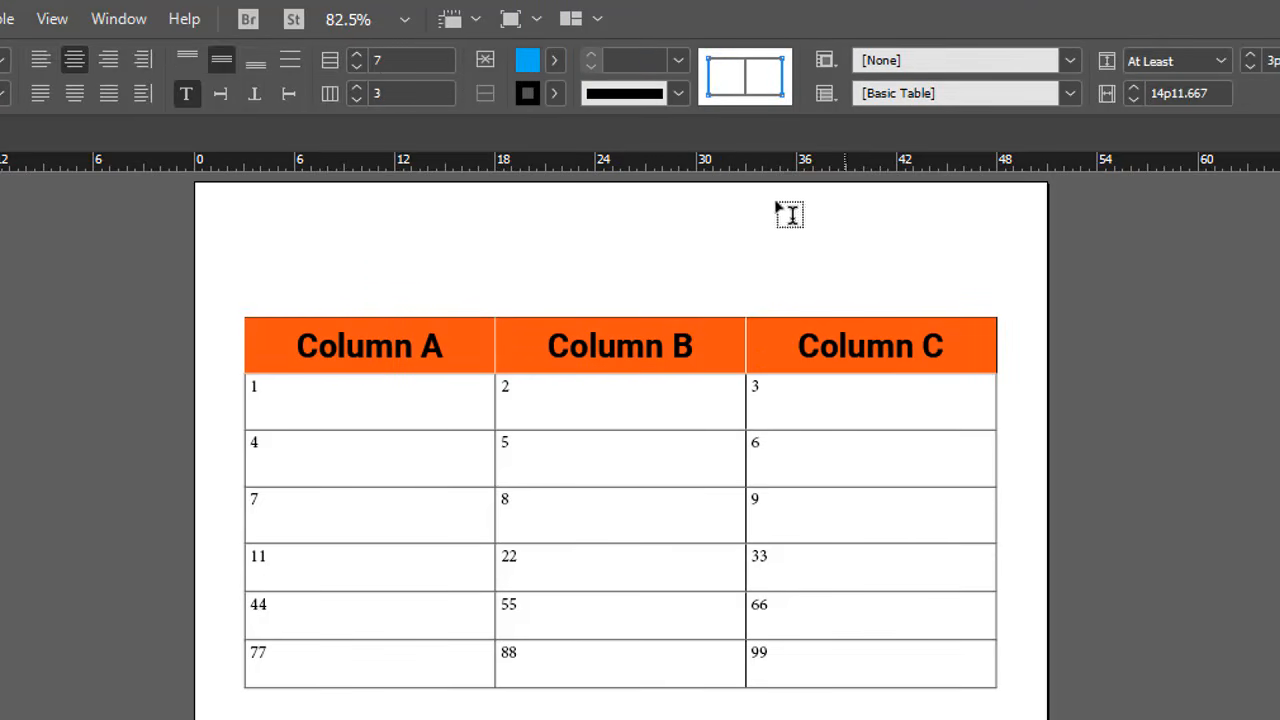
click(783, 85)
click(709, 83)
click(745, 80)
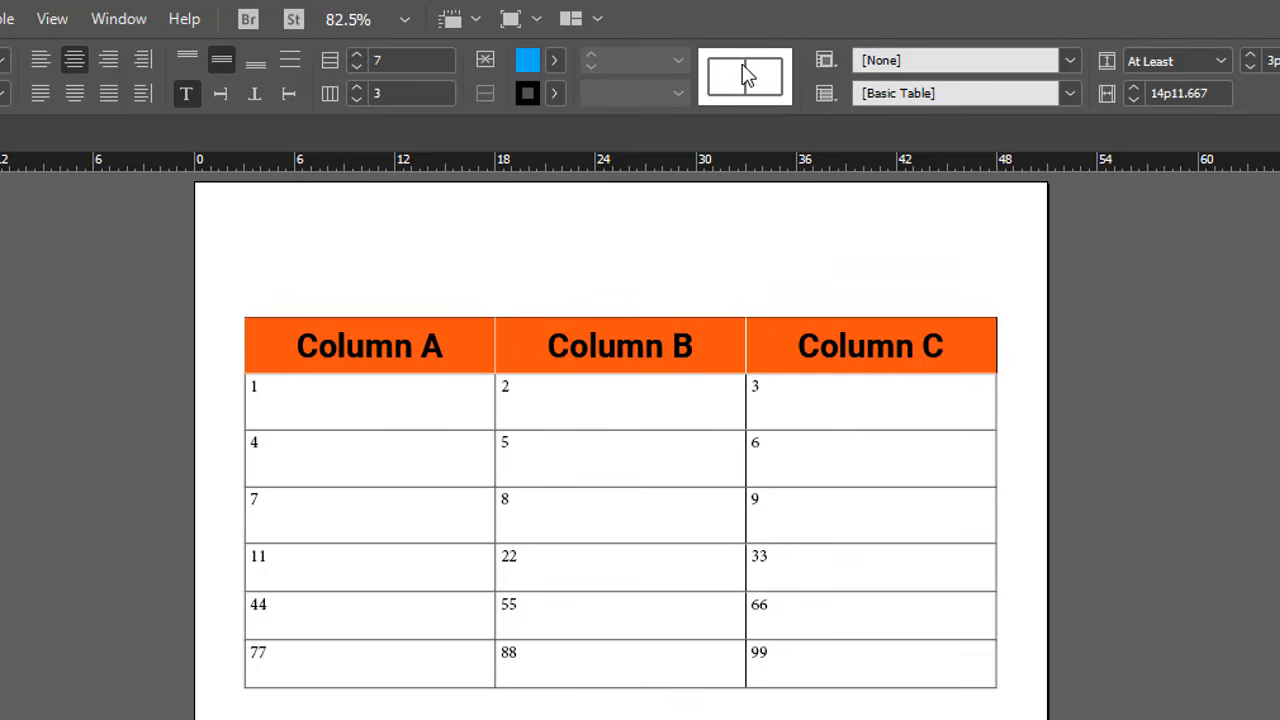
click(750, 85)
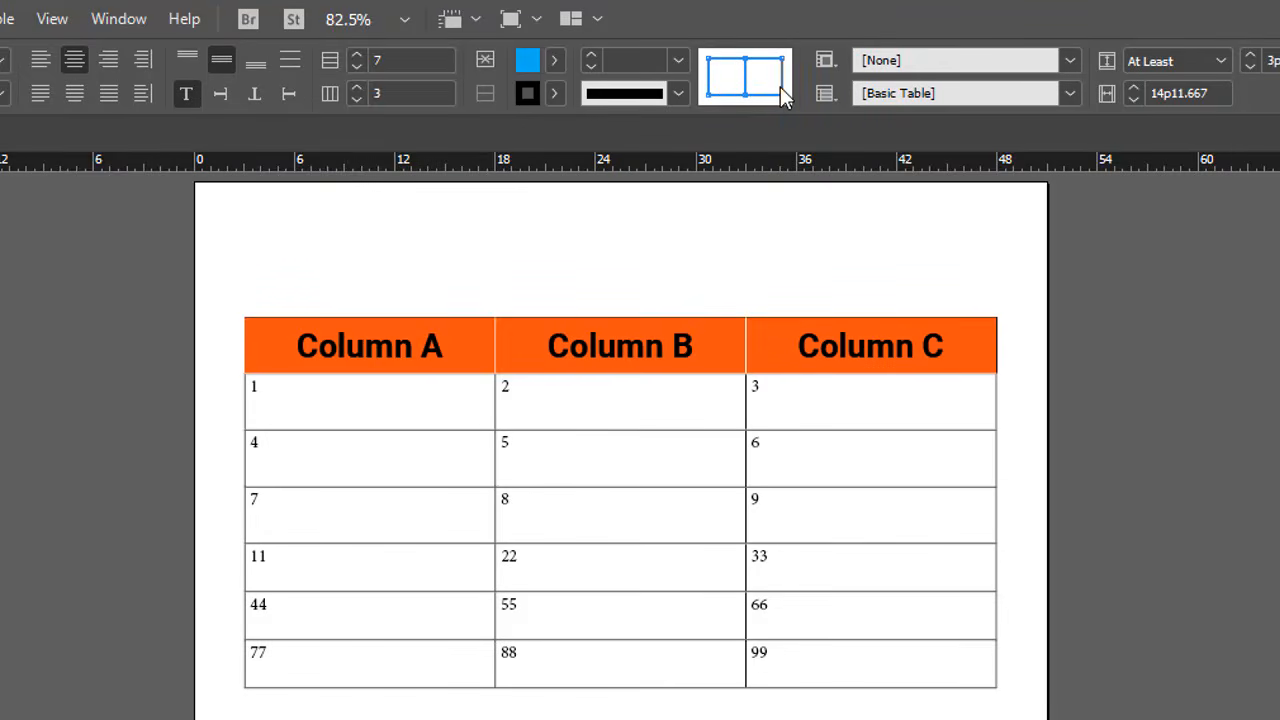
click(677, 60)
click(645, 89)
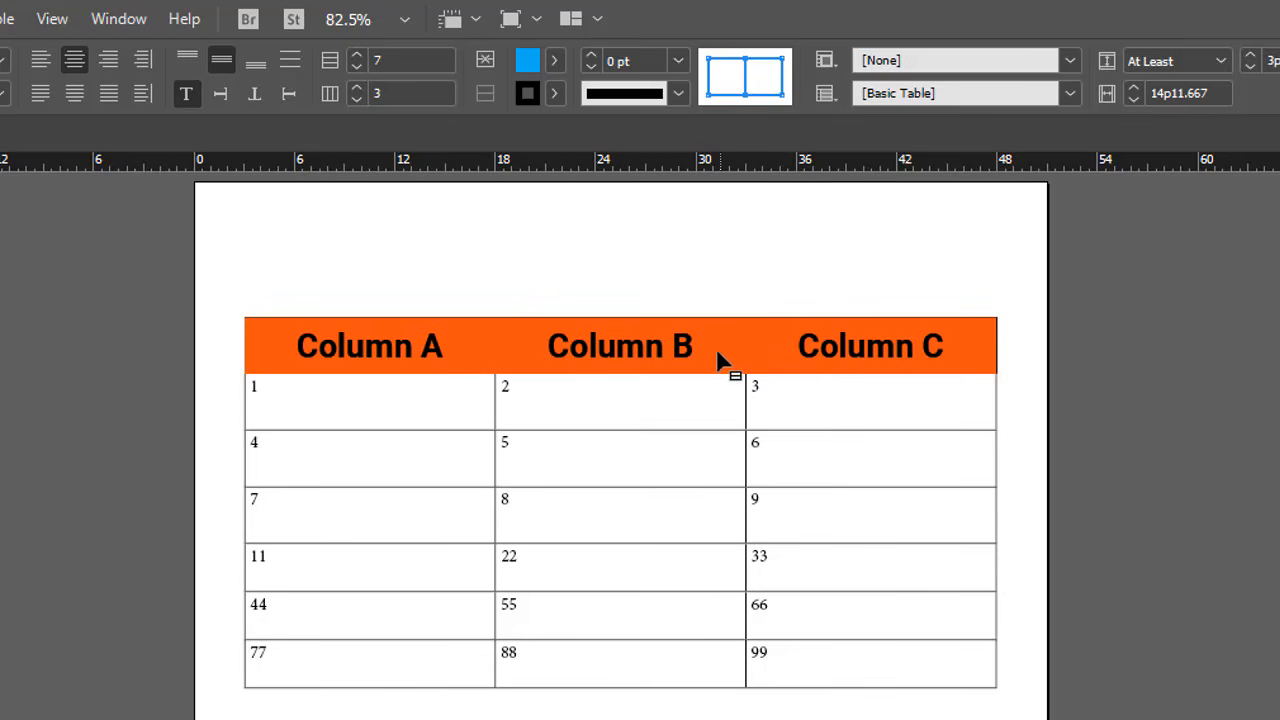
Limit the header row's affected borders to the bottom one, set its stroke weight to 2 pt, and deselect the table.
drag(457, 354, 742, 100)
click(840, 343)
click(745, 80)
click(709, 82)
click(591, 57)
click(591, 56)
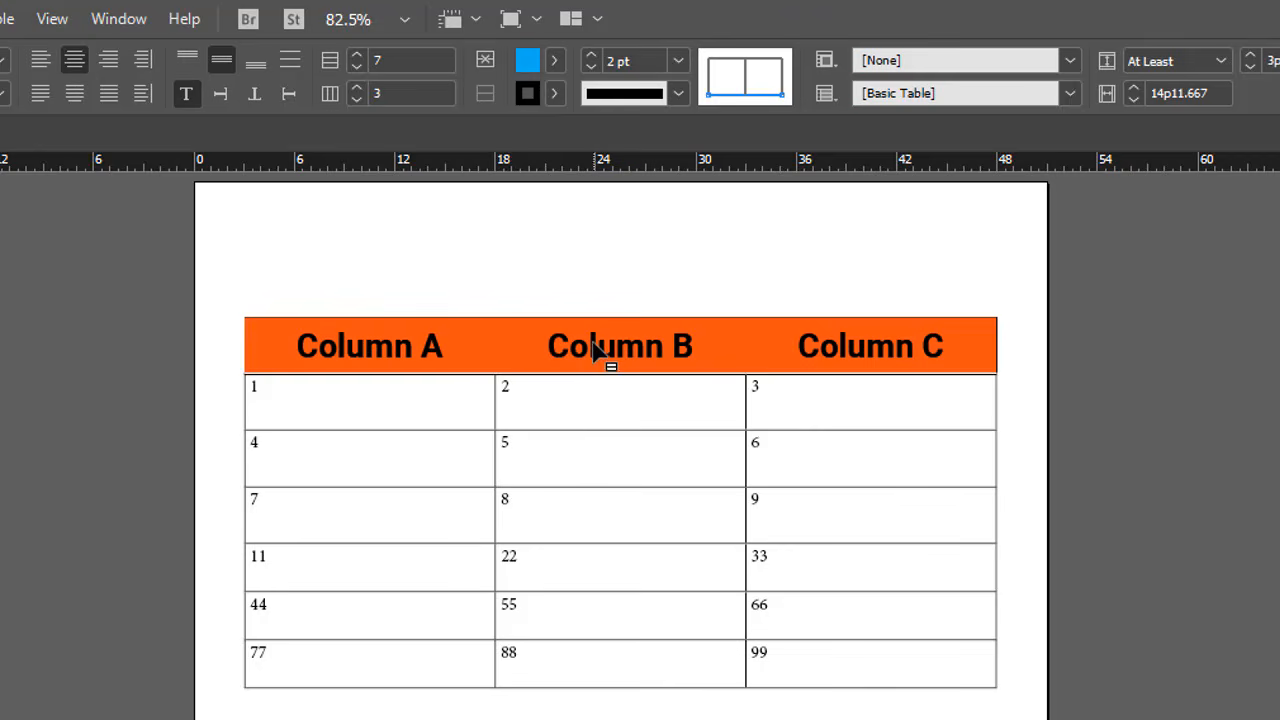
key(v)
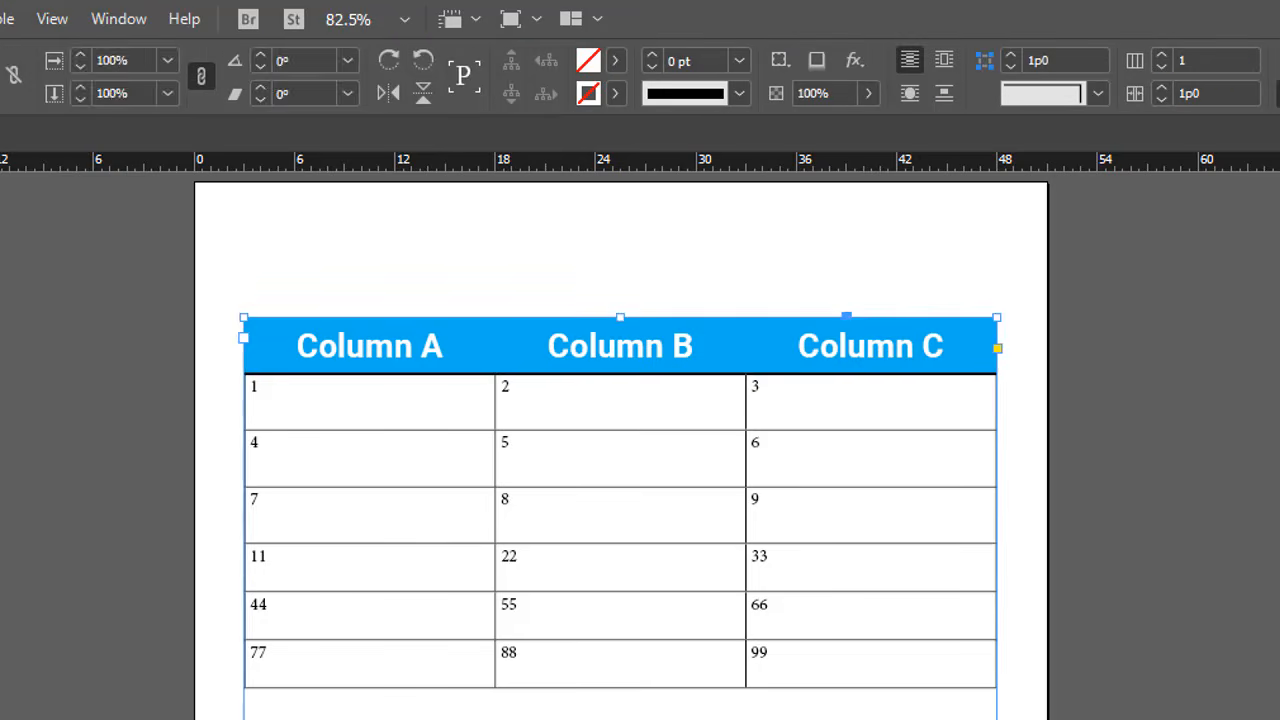
click(1271, 450)
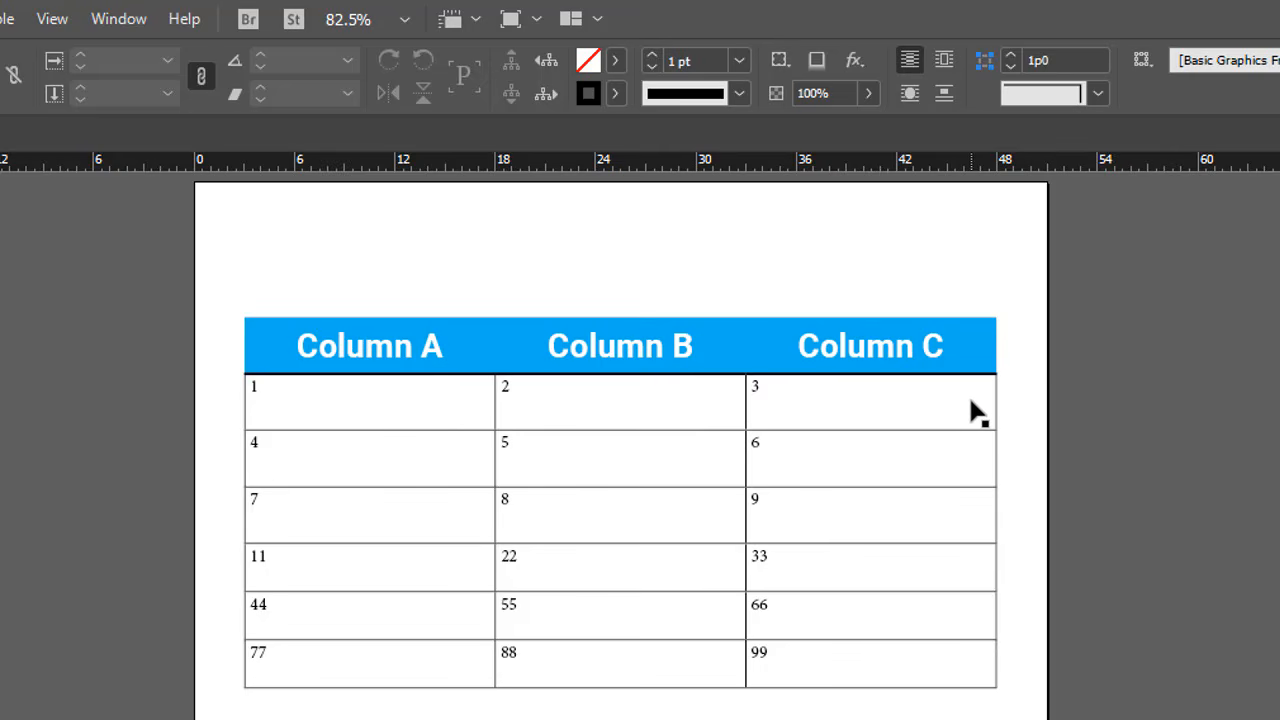
Examine the header row's bottom border and the table's body cells up close.
key(ctrl+equal)
key(ctrl+equal)
key(ctrl+equal)
drag(1076, 258, 806, 716)
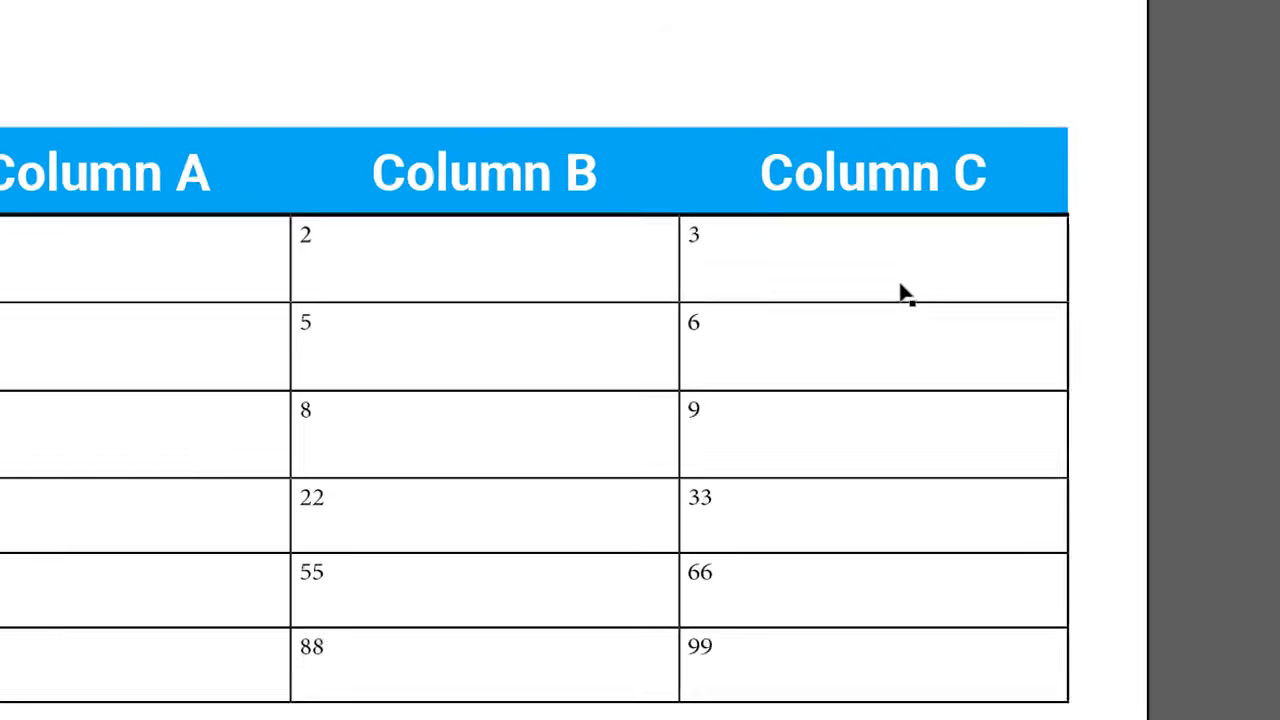
scroll(757, 281, down, 2)
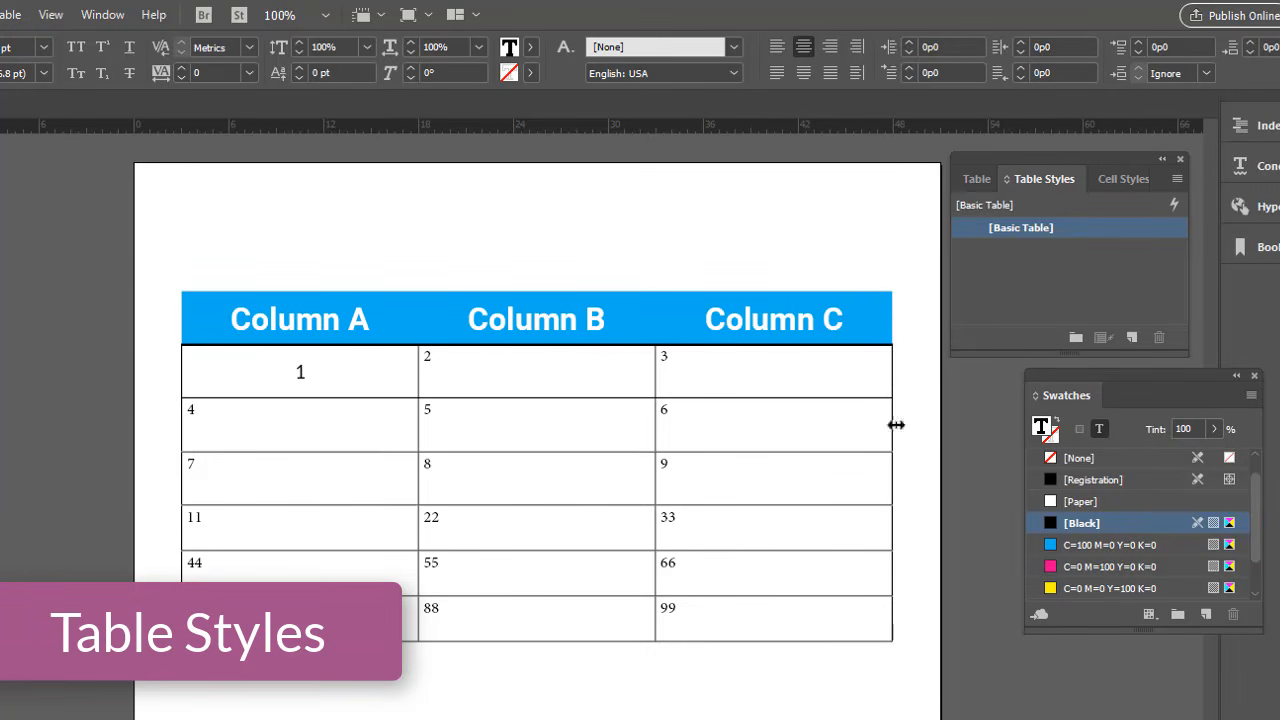
drag(236, 373, 505, 388)
click(298, 362)
drag(324, 372, 270, 370)
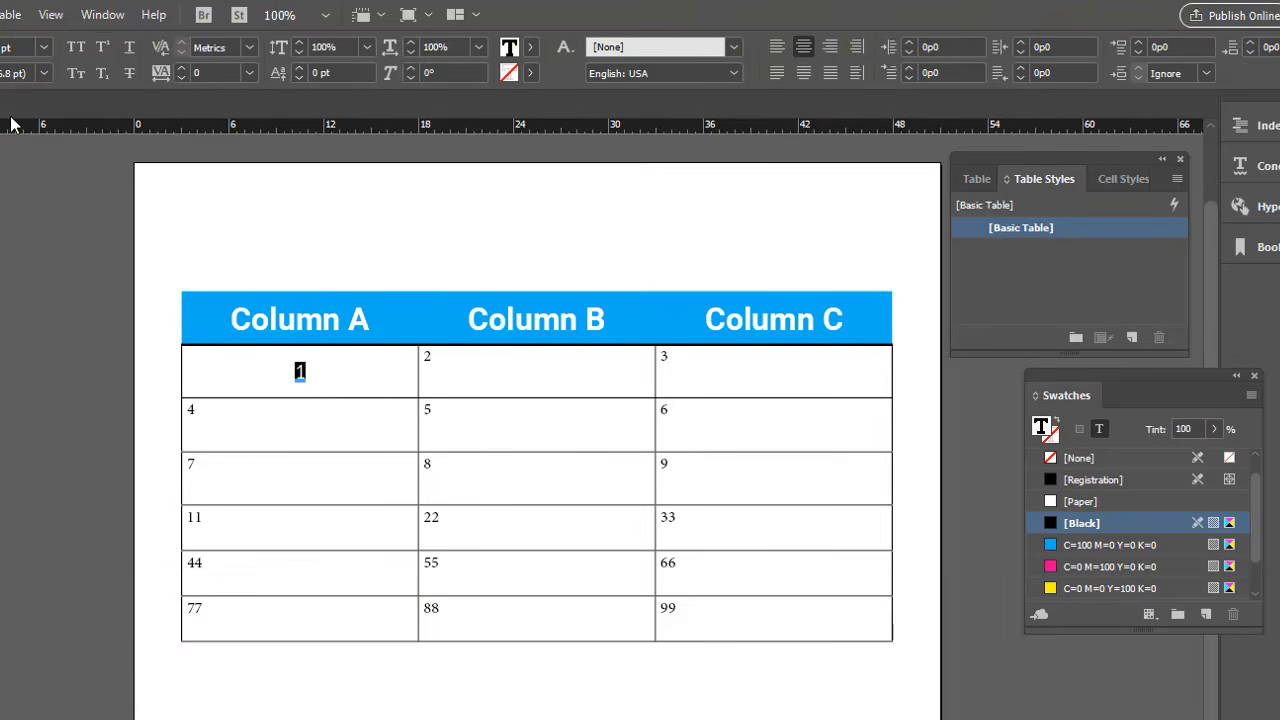
drag(447, 374, 509, 541)
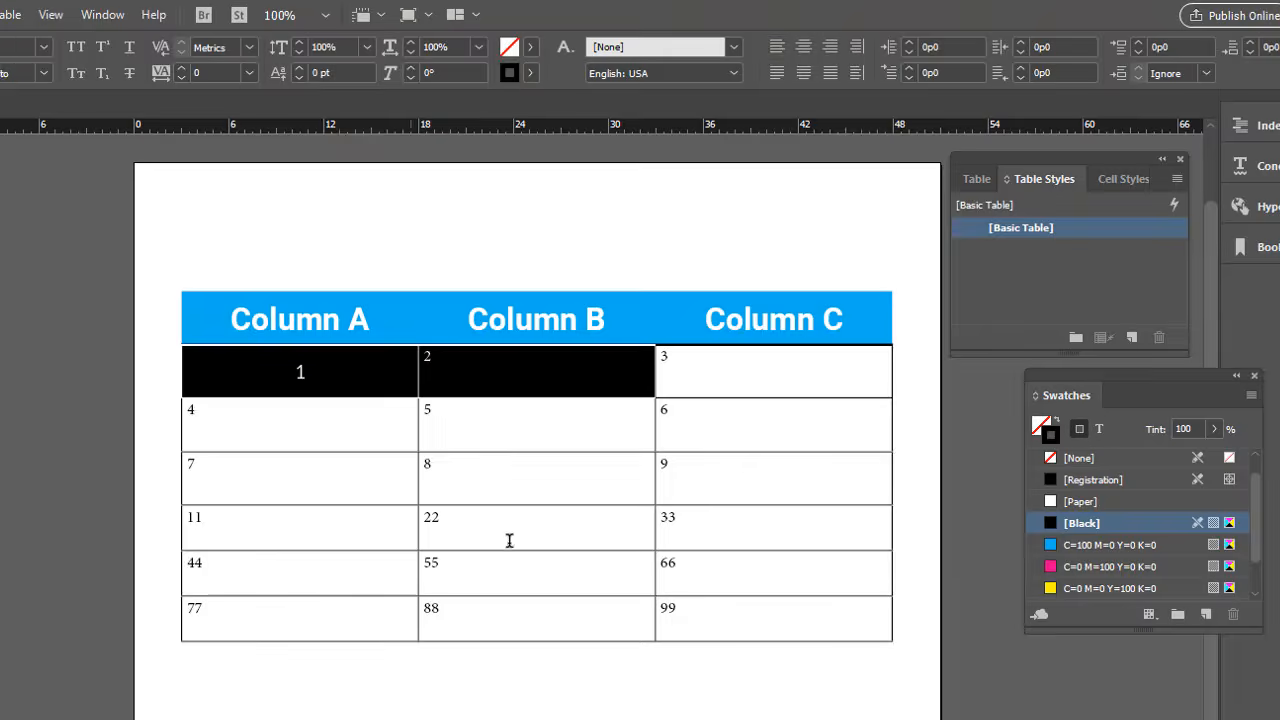
click(517, 431)
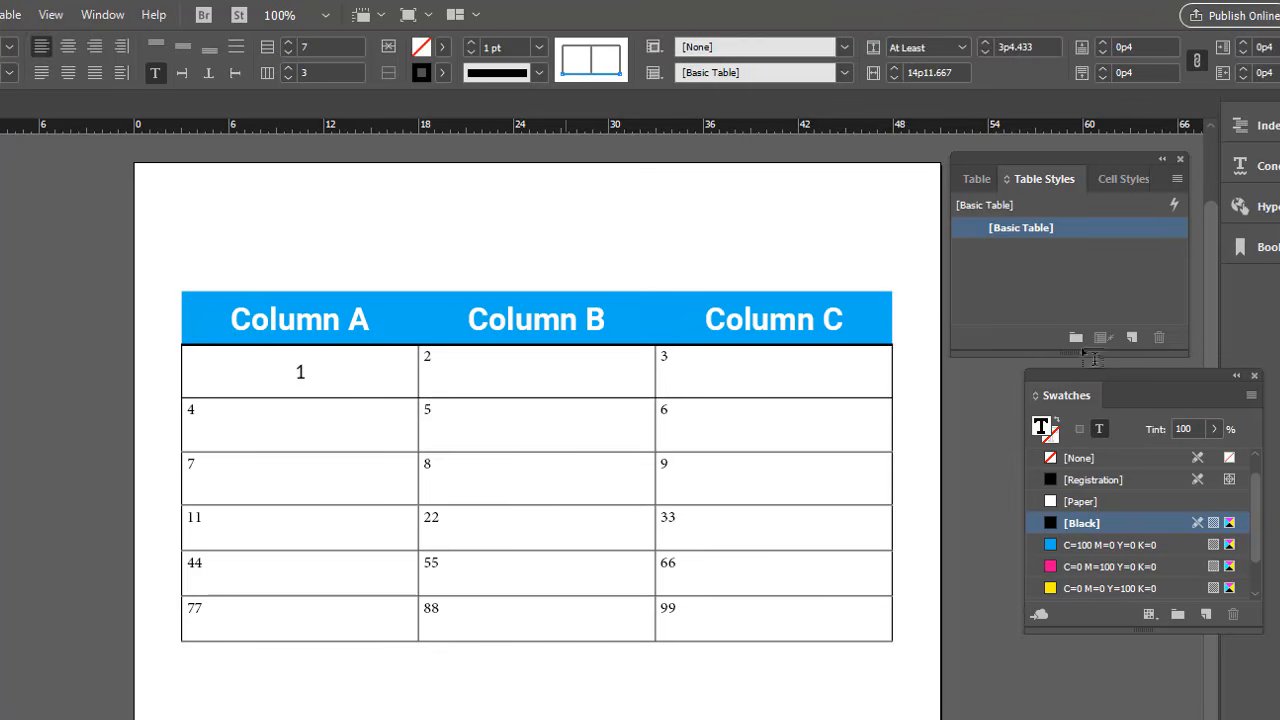
Select the 1 in the first body cell of Column A and create a new table style.
double_click(258, 370)
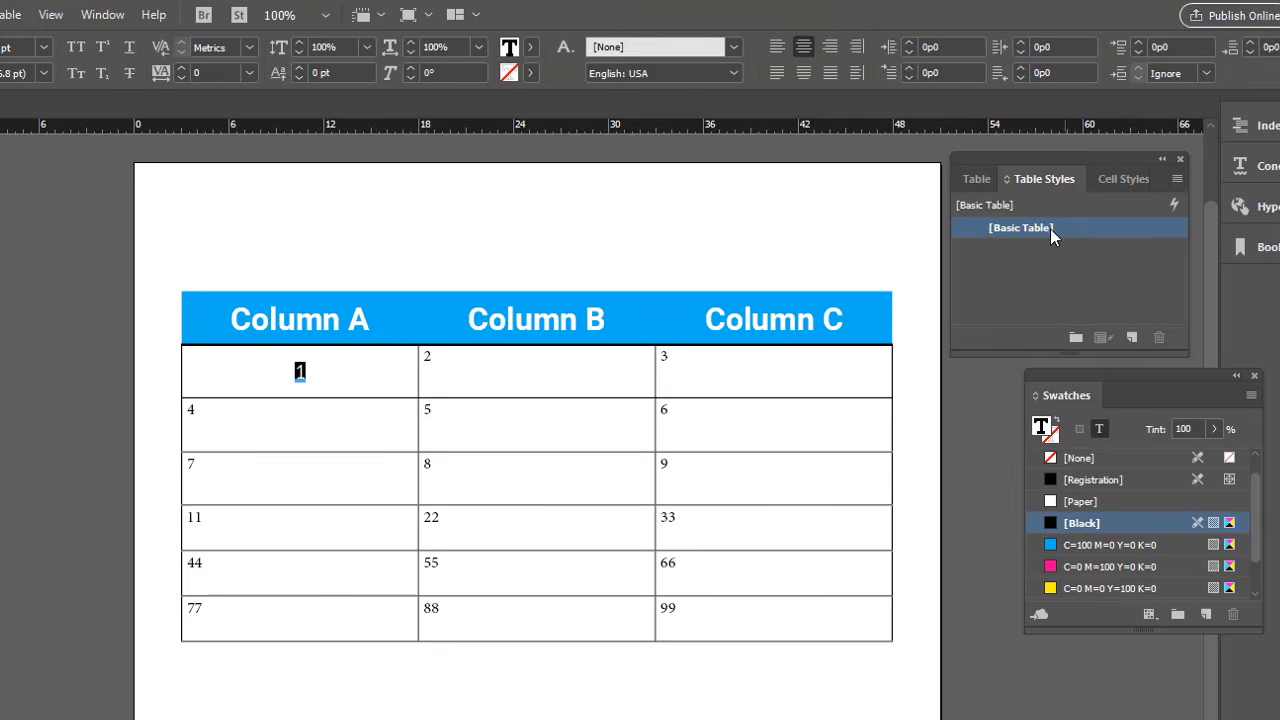
click(1133, 339)
click(1051, 252)
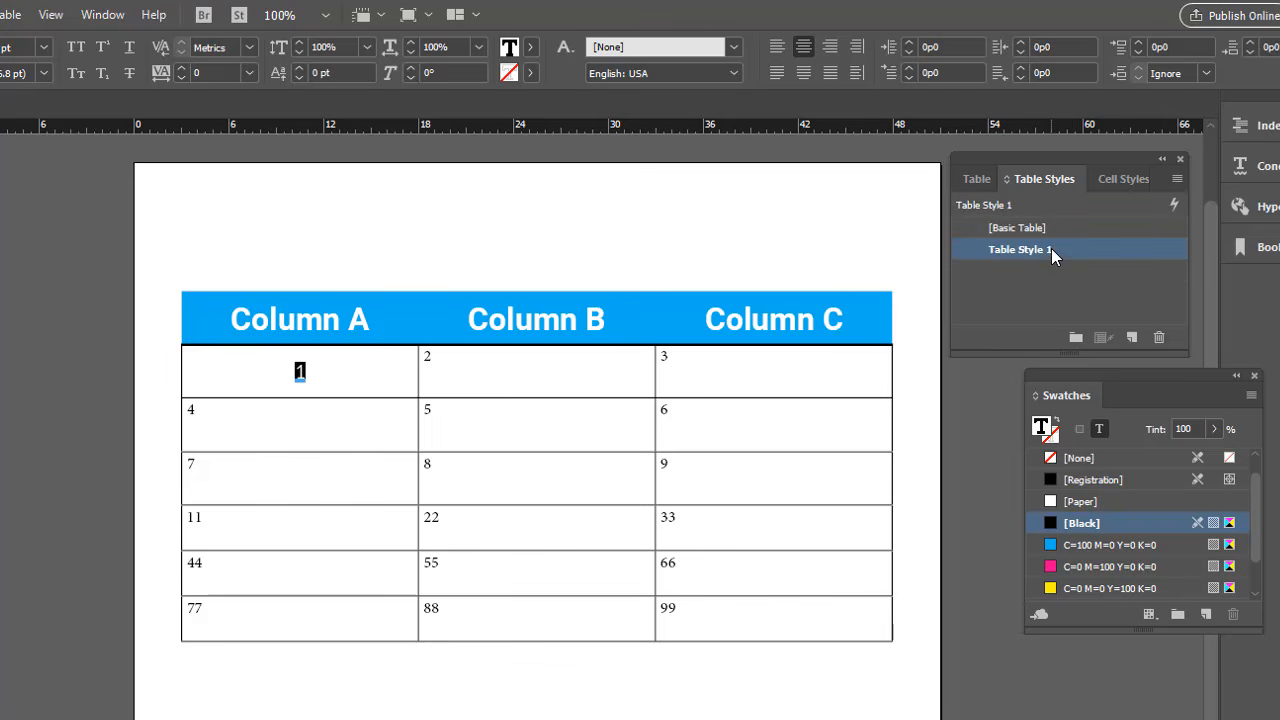
Rename the new table style as My first table.
drag(334, 371, 830, 620)
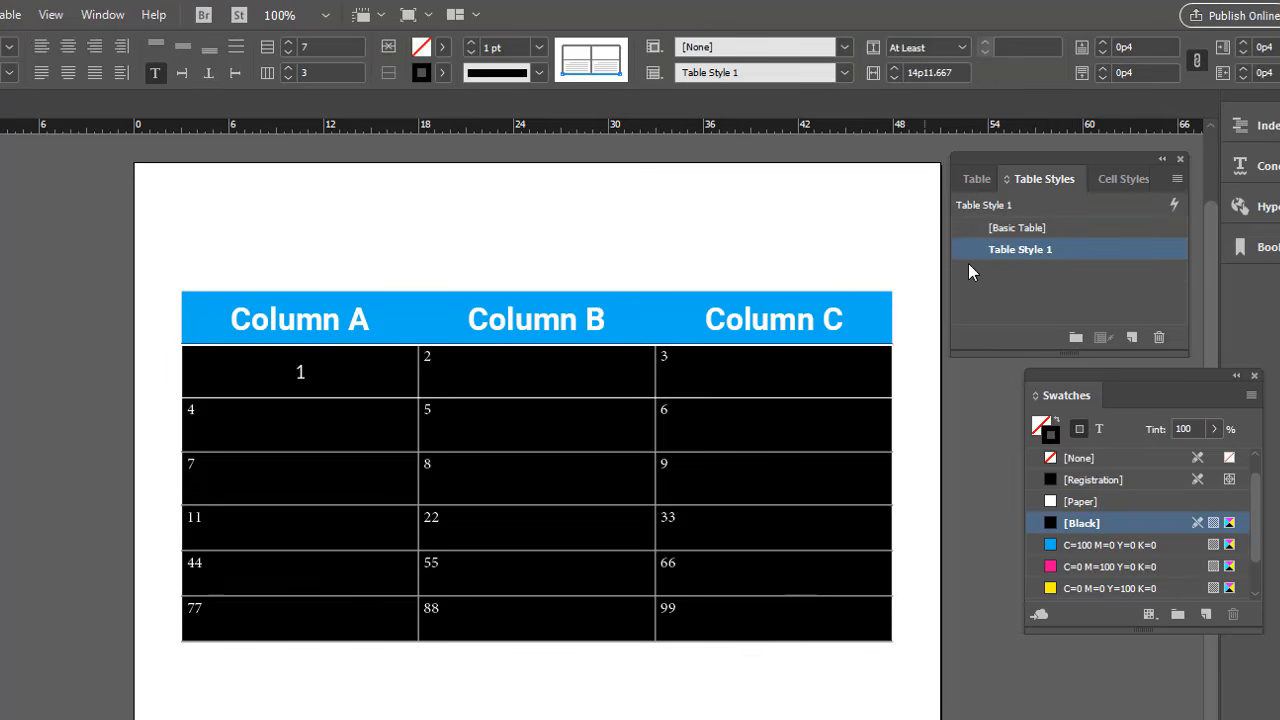
click(1051, 263)
key(Escape)
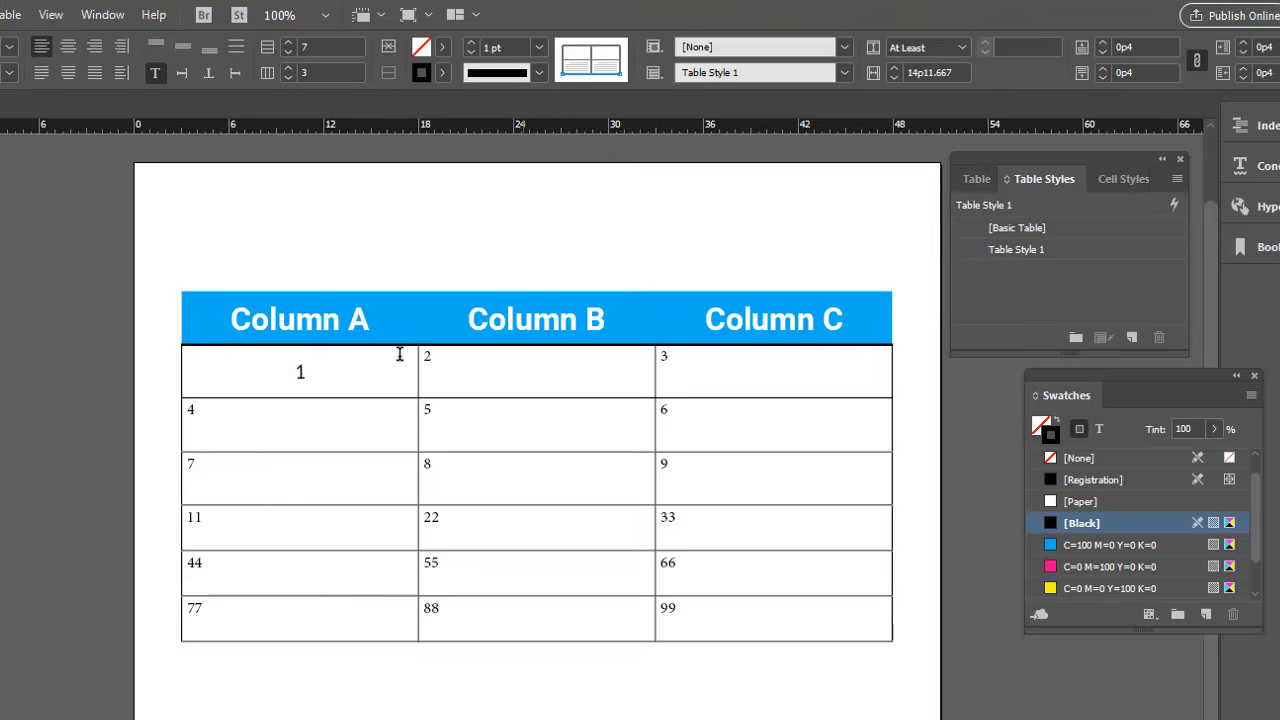
double_click(1033, 250)
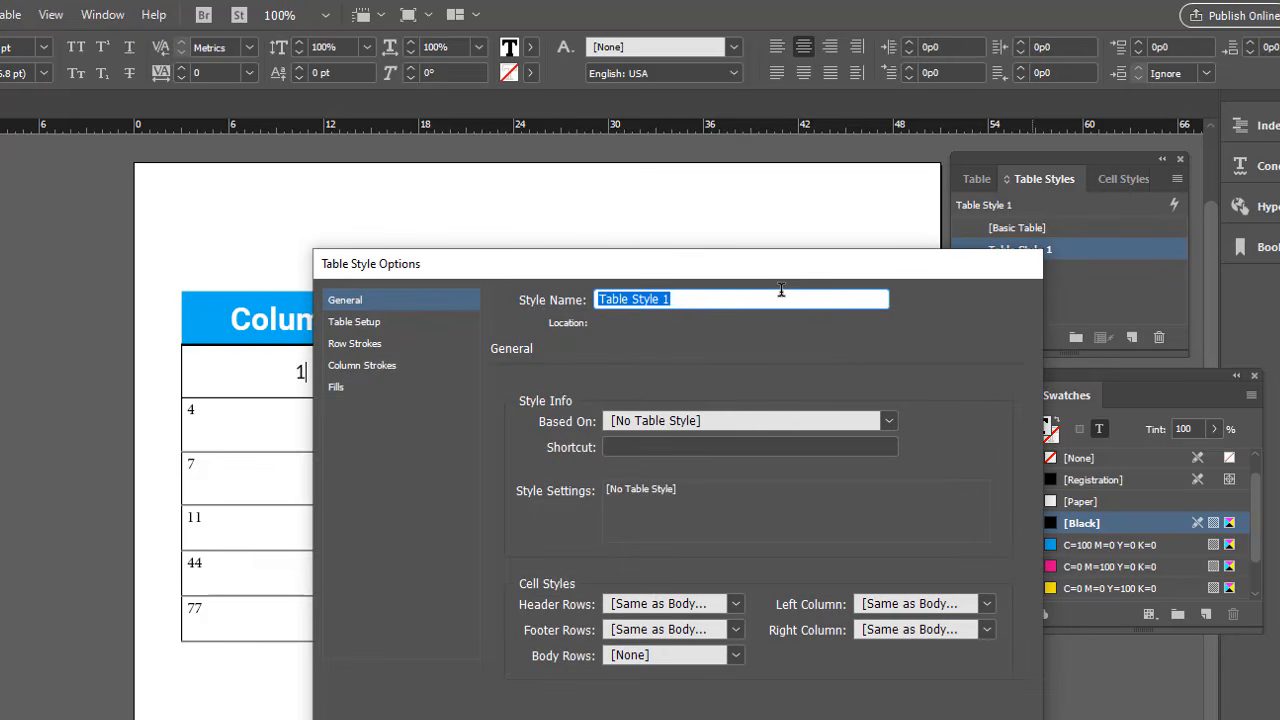
text(My first table)
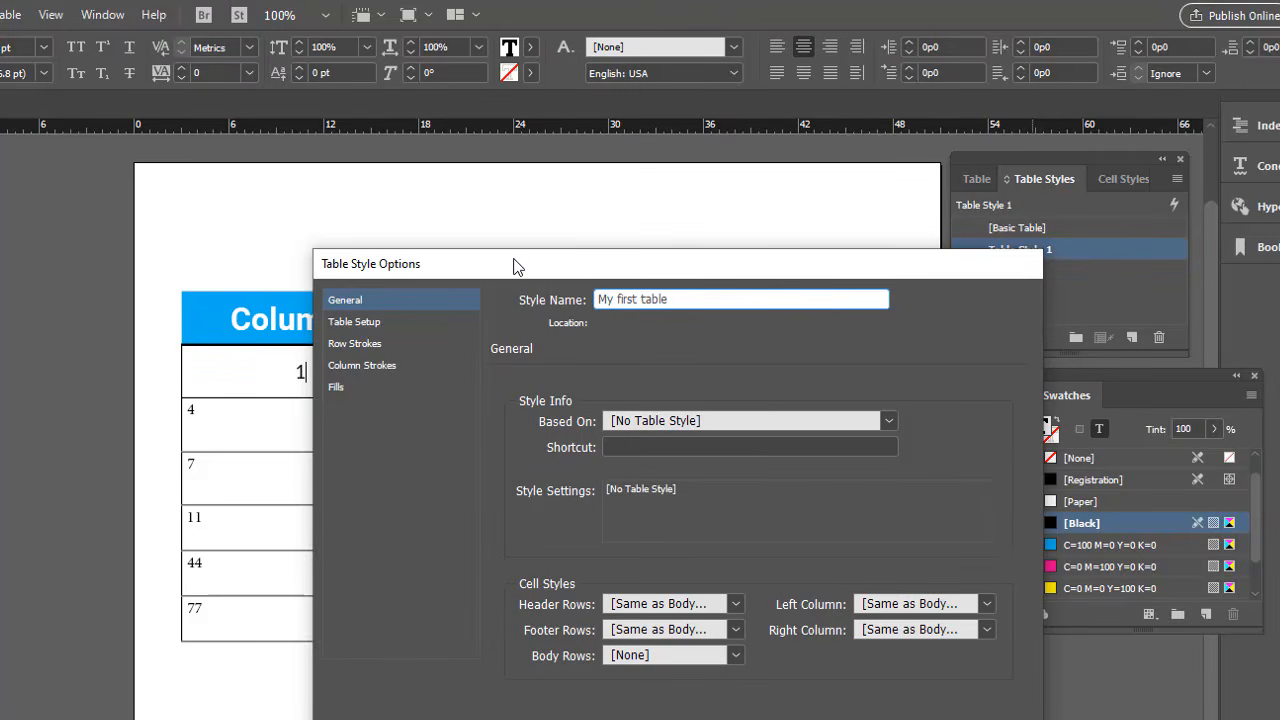
key(Return)
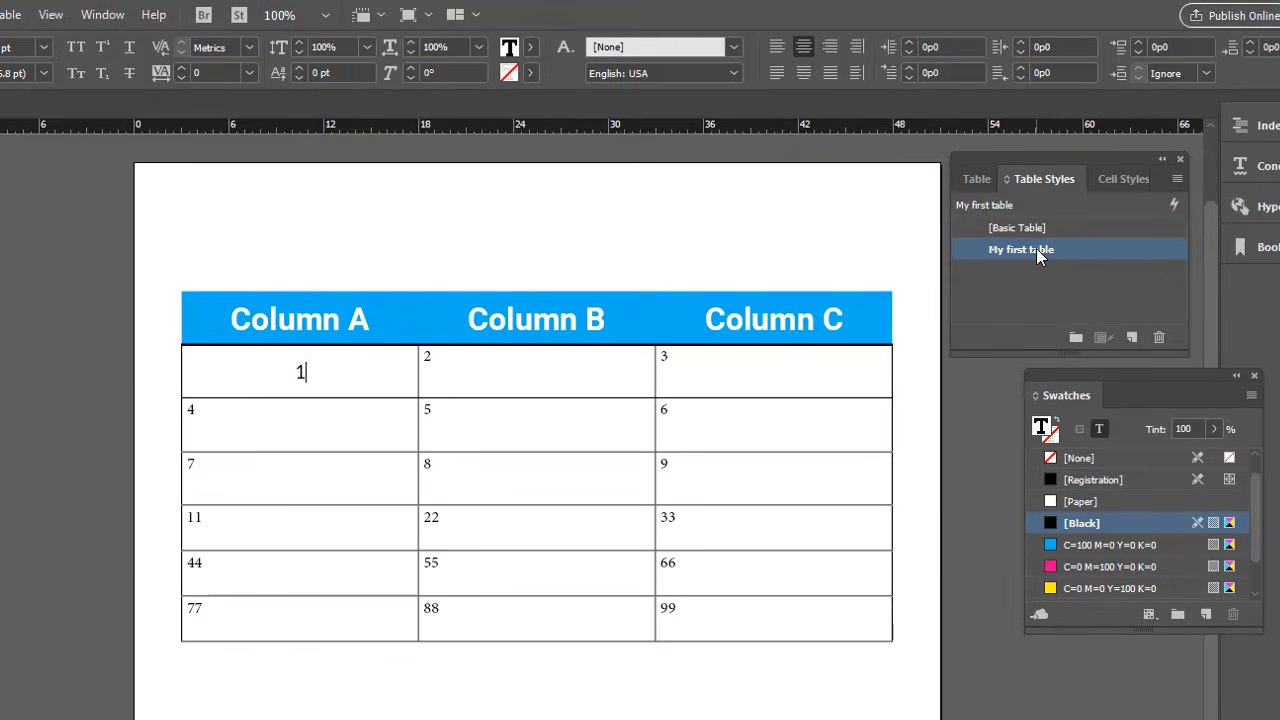
double_click(1126, 250)
key(Return)
right_click(1011, 255)
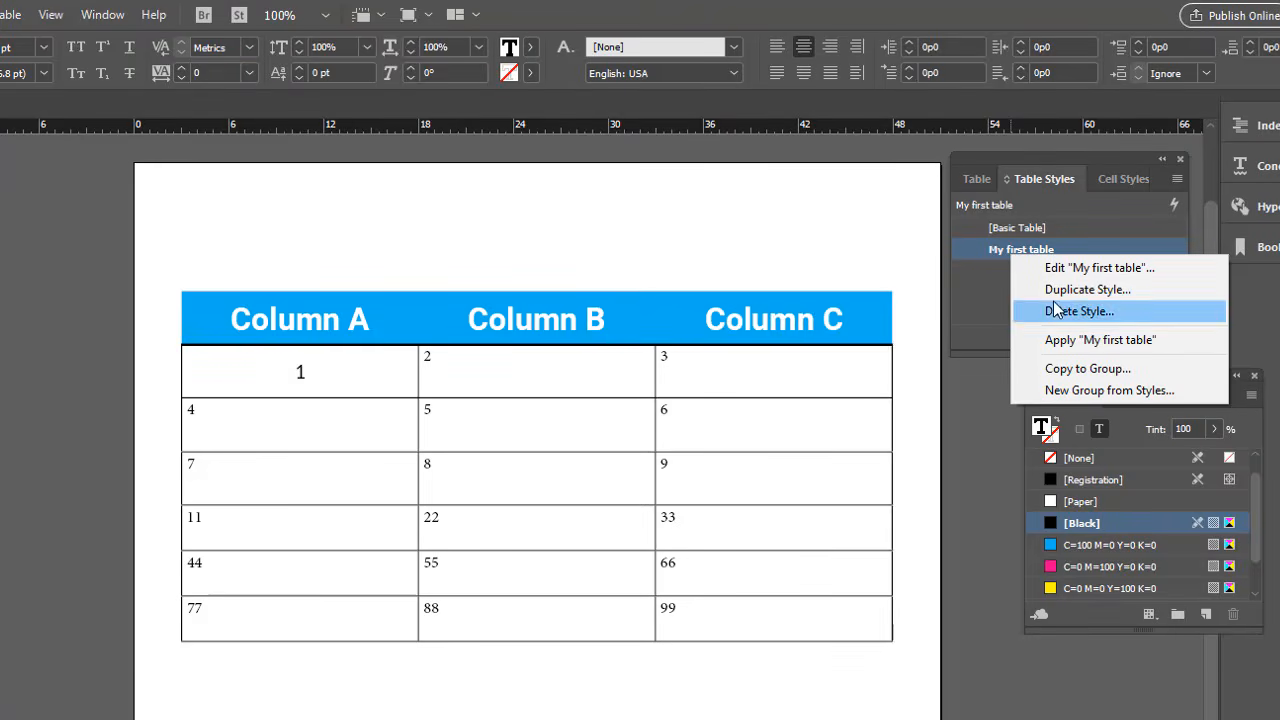
click(982, 281)
click(1016, 249)
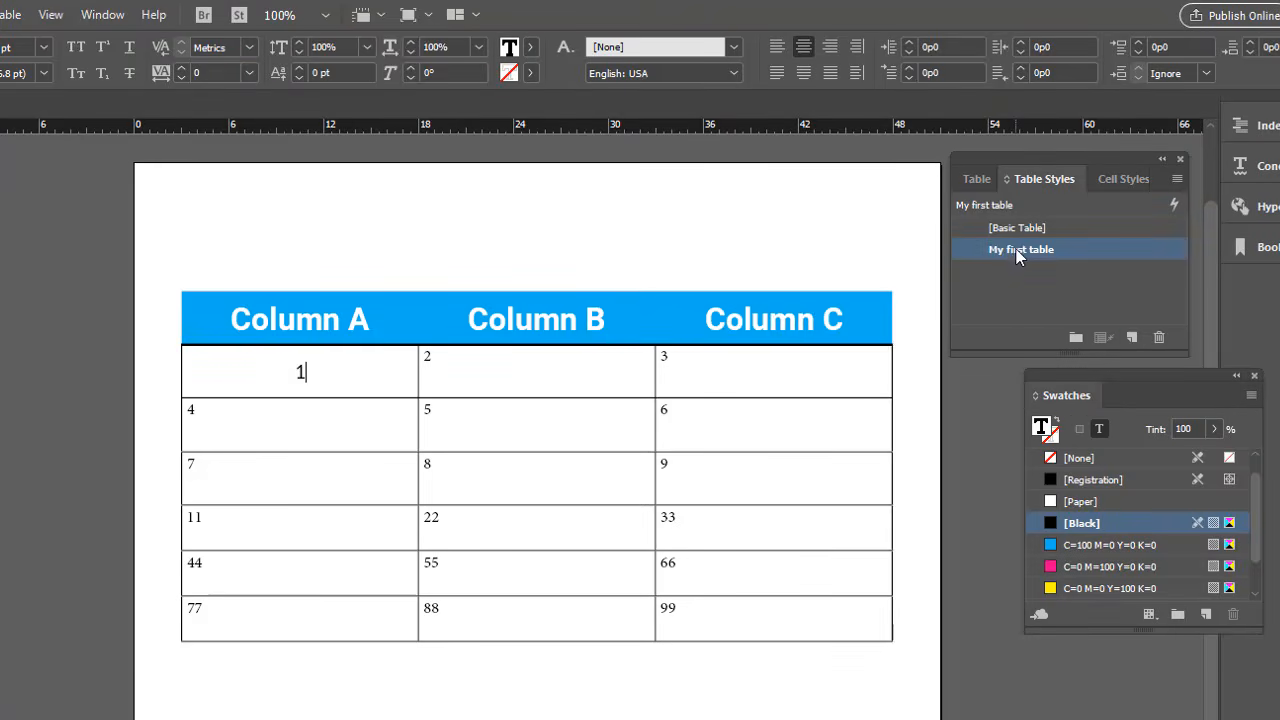
Examine the Based On and Header Rows cell style choices in My first table's options and close them without changes.
right_click(1016, 249)
click(1055, 258)
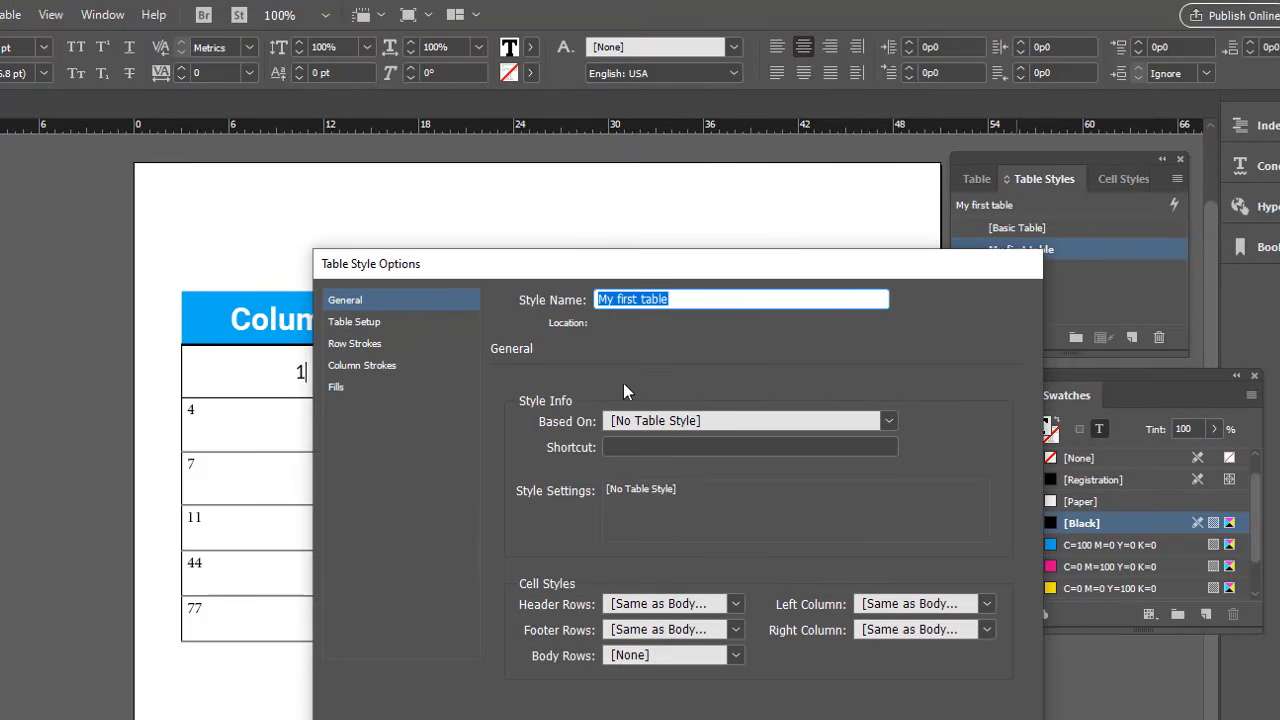
click(715, 423)
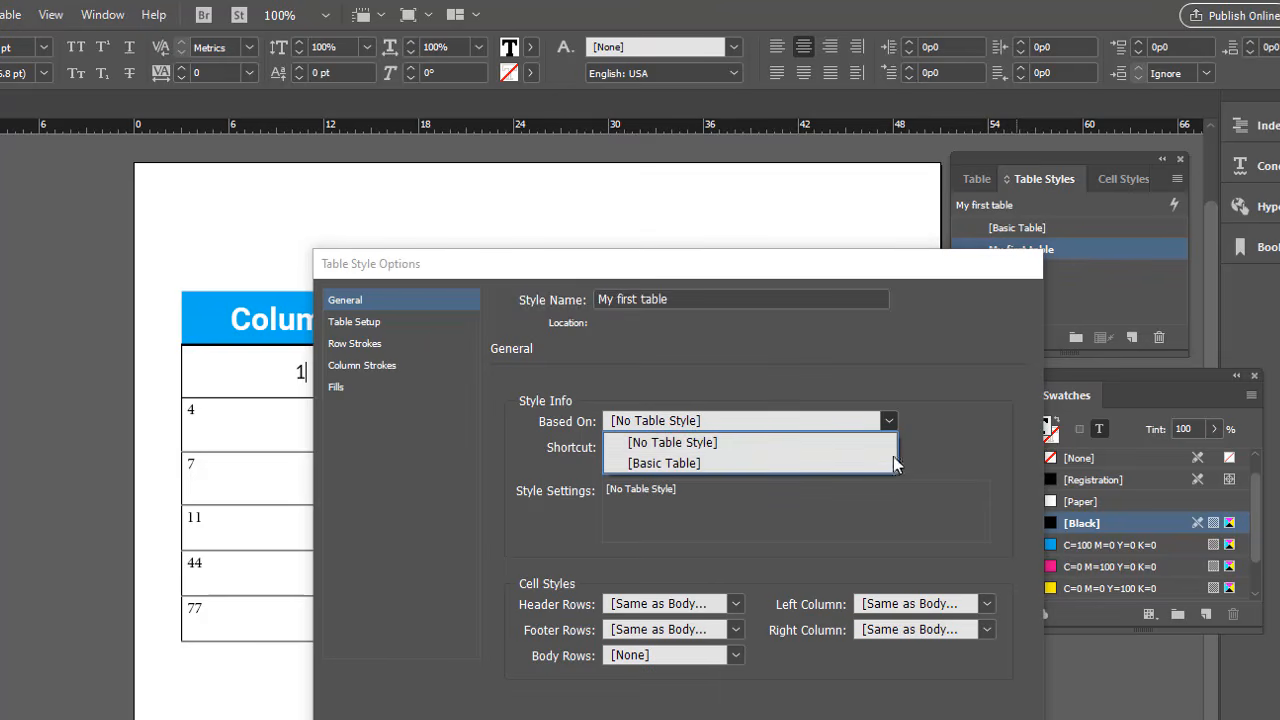
click(792, 354)
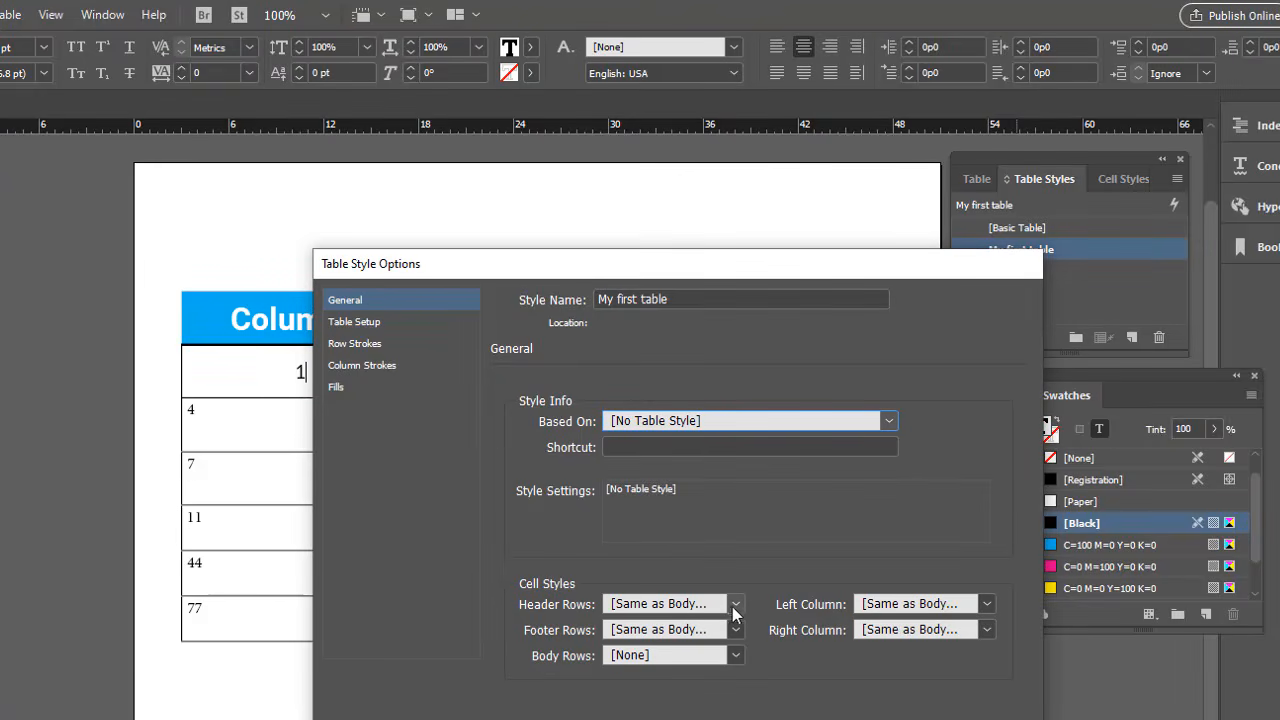
click(610, 606)
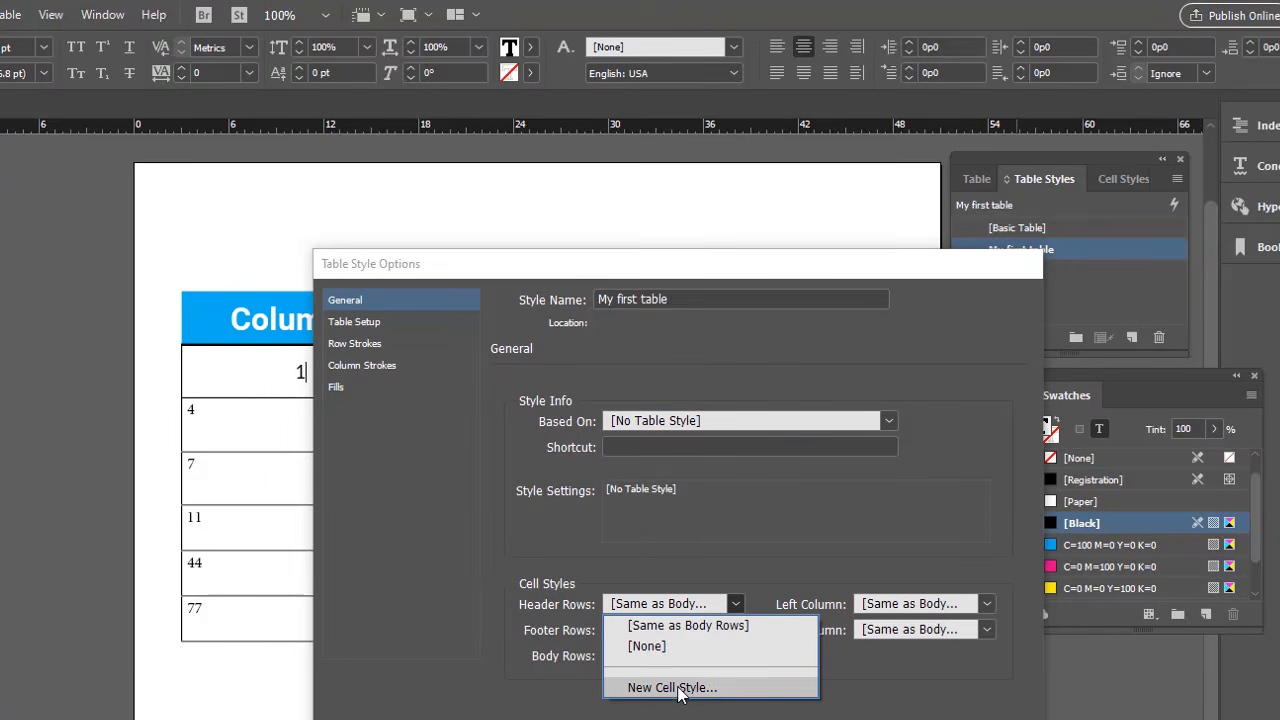
click(806, 527)
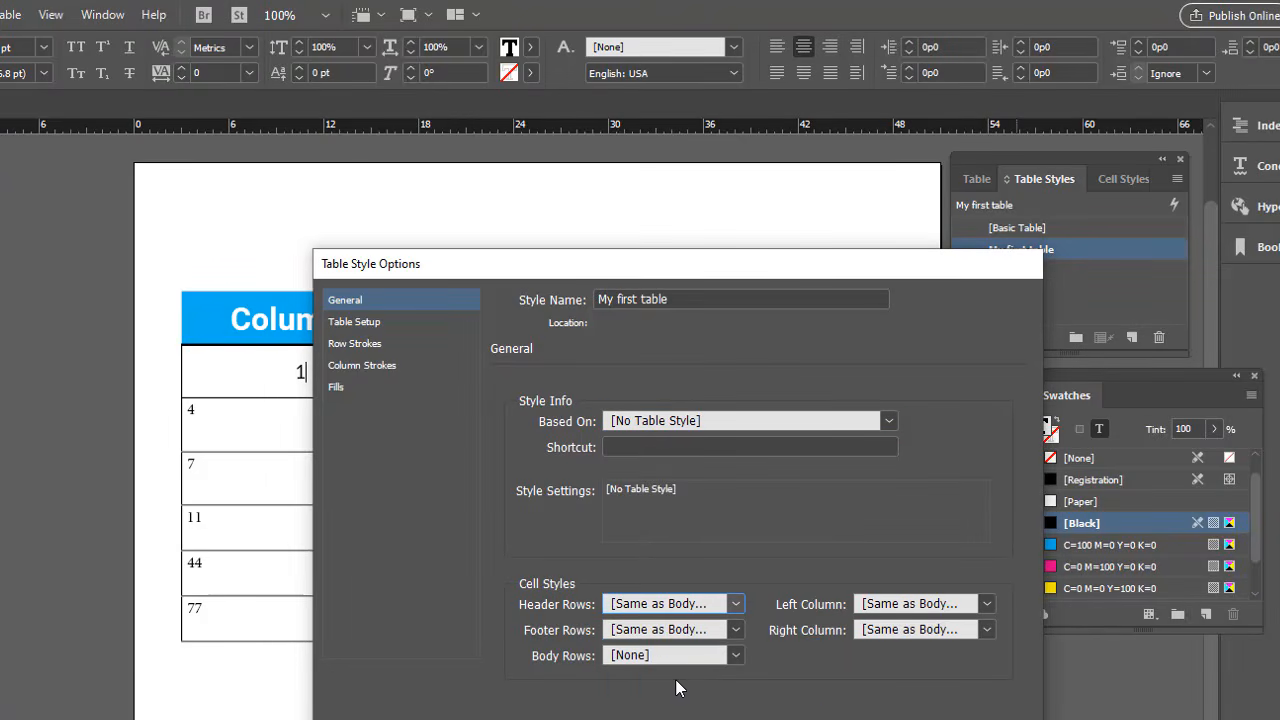
click(890, 719)
Select the text in the Column A header cell and create a new cell style.
click(384, 304)
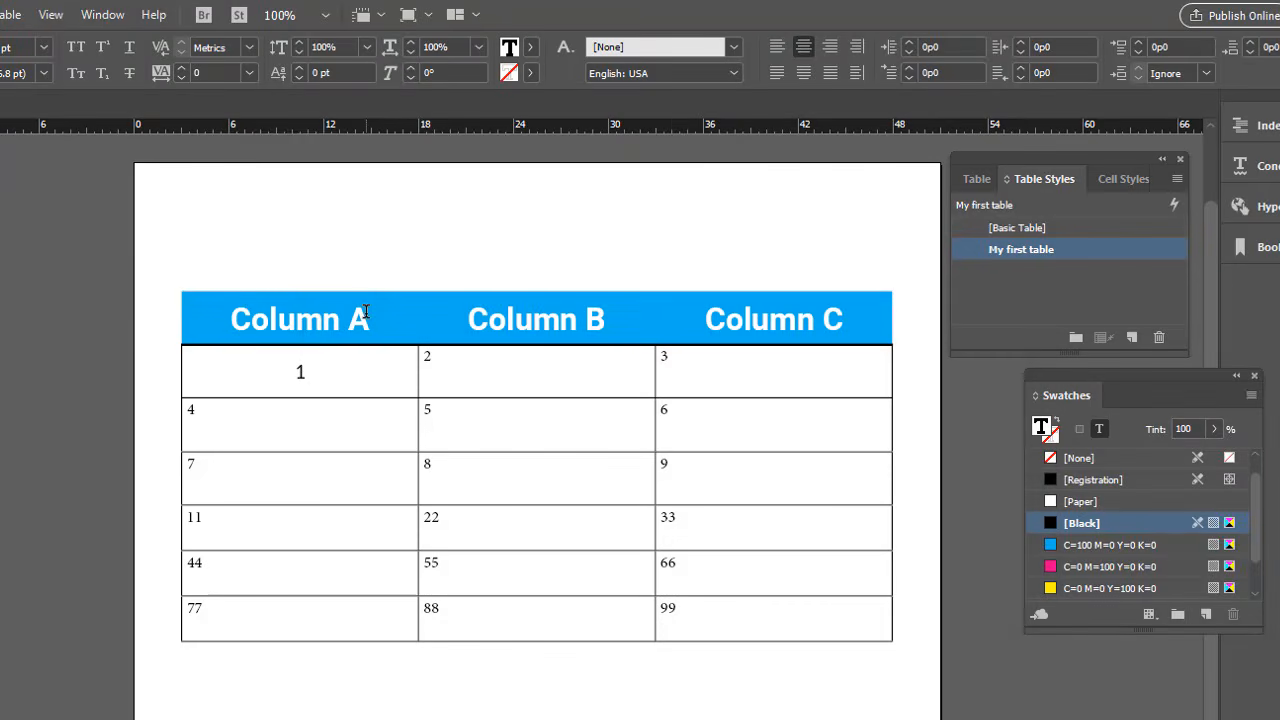
drag(252, 318, 444, 315)
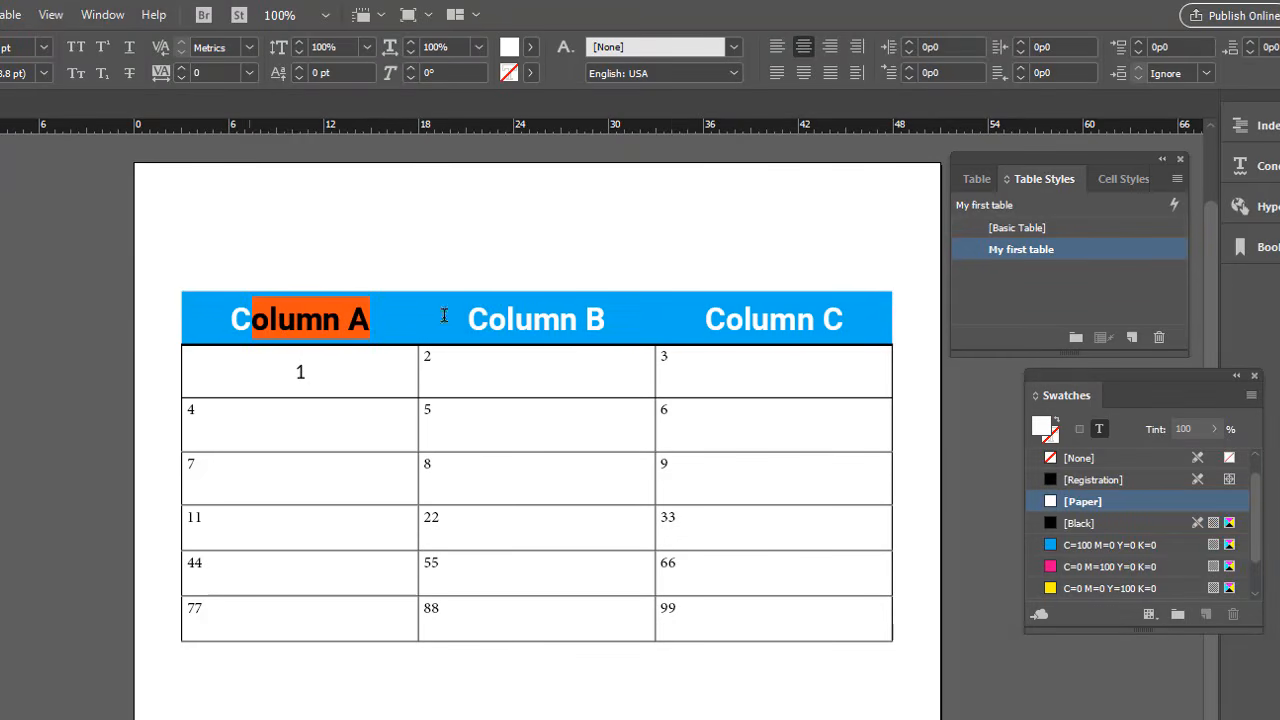
click(1118, 178)
click(1132, 340)
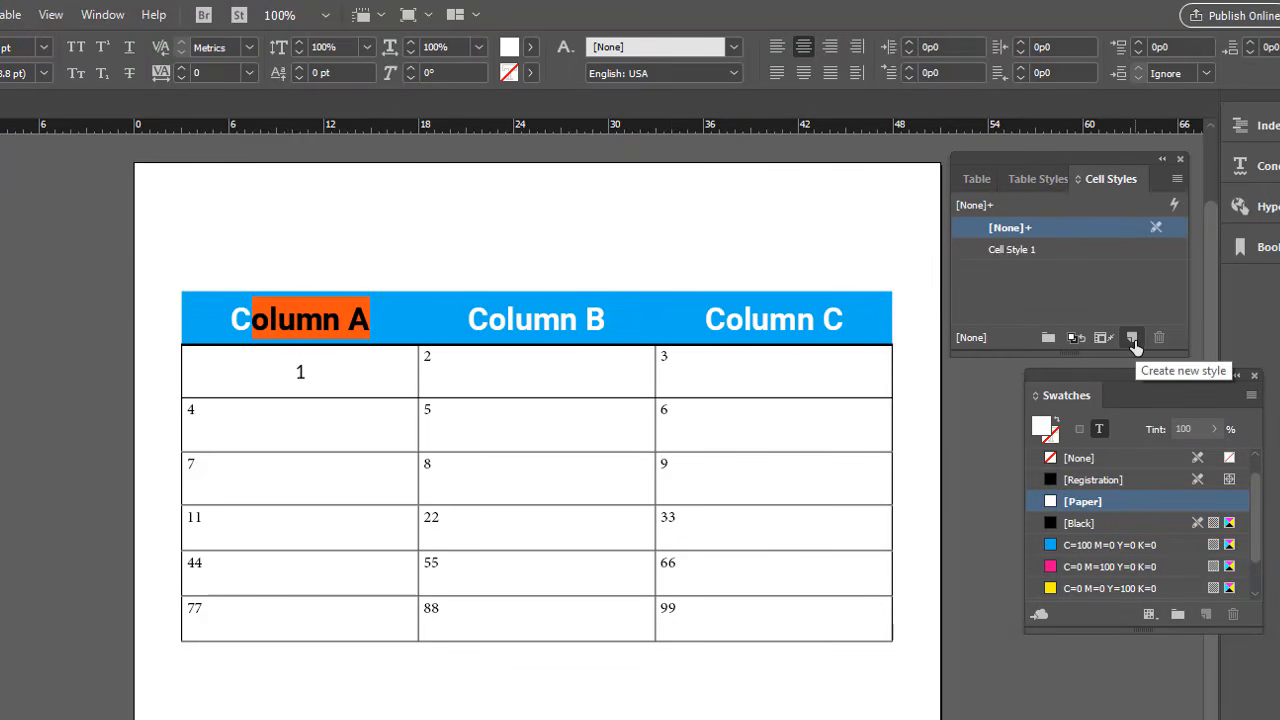
Rename the new cell style with the author's first name in possessive form followed by "Header Cell Style".
double_click(1070, 251)
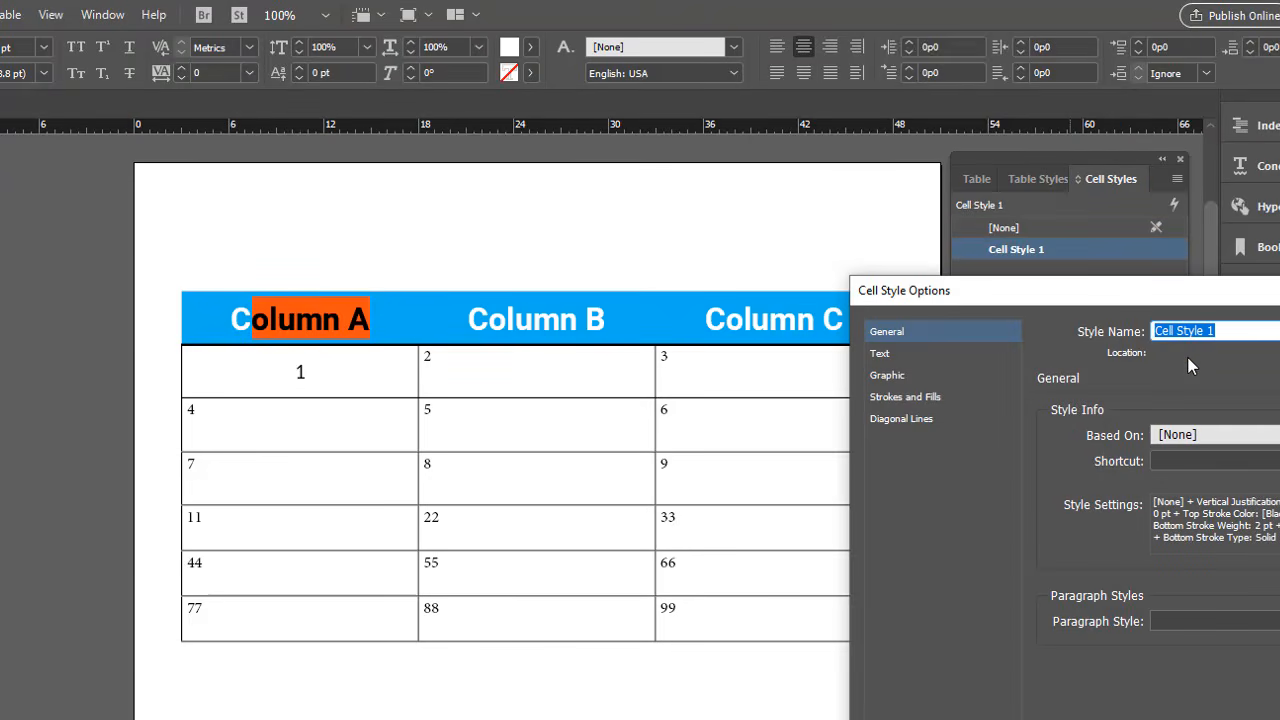
text(Wendy's Head)
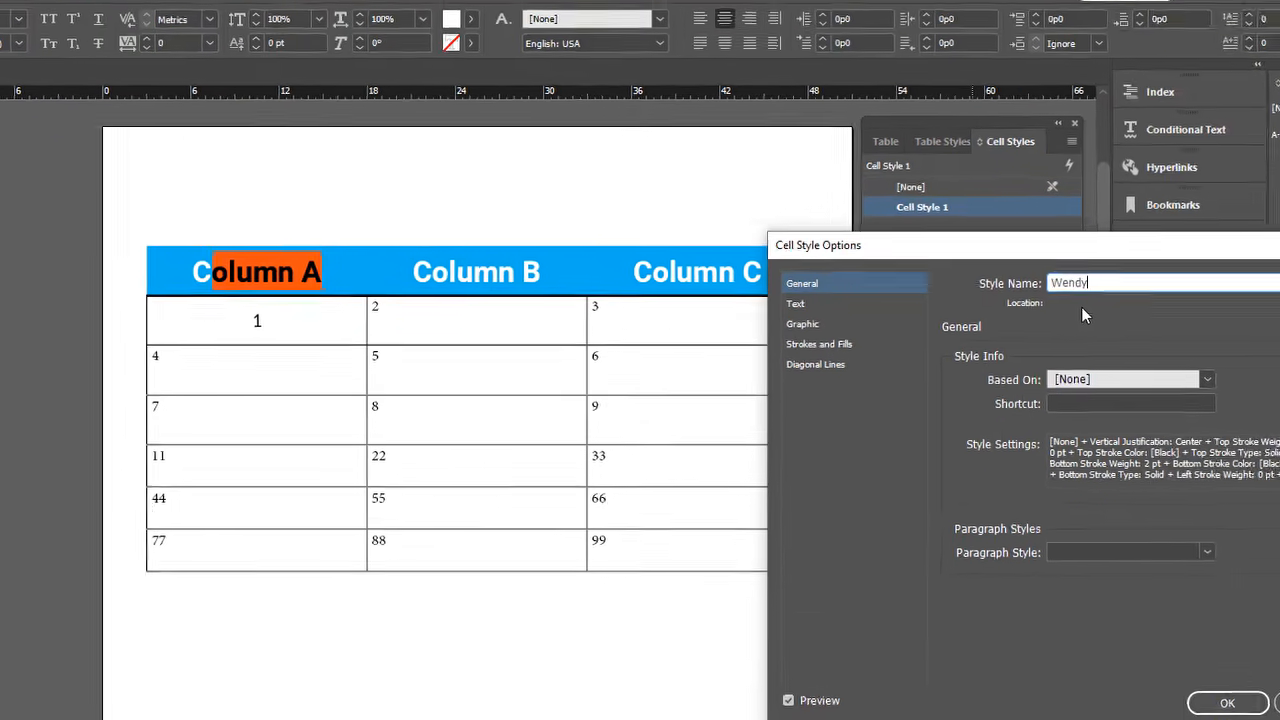
text(er Cell )
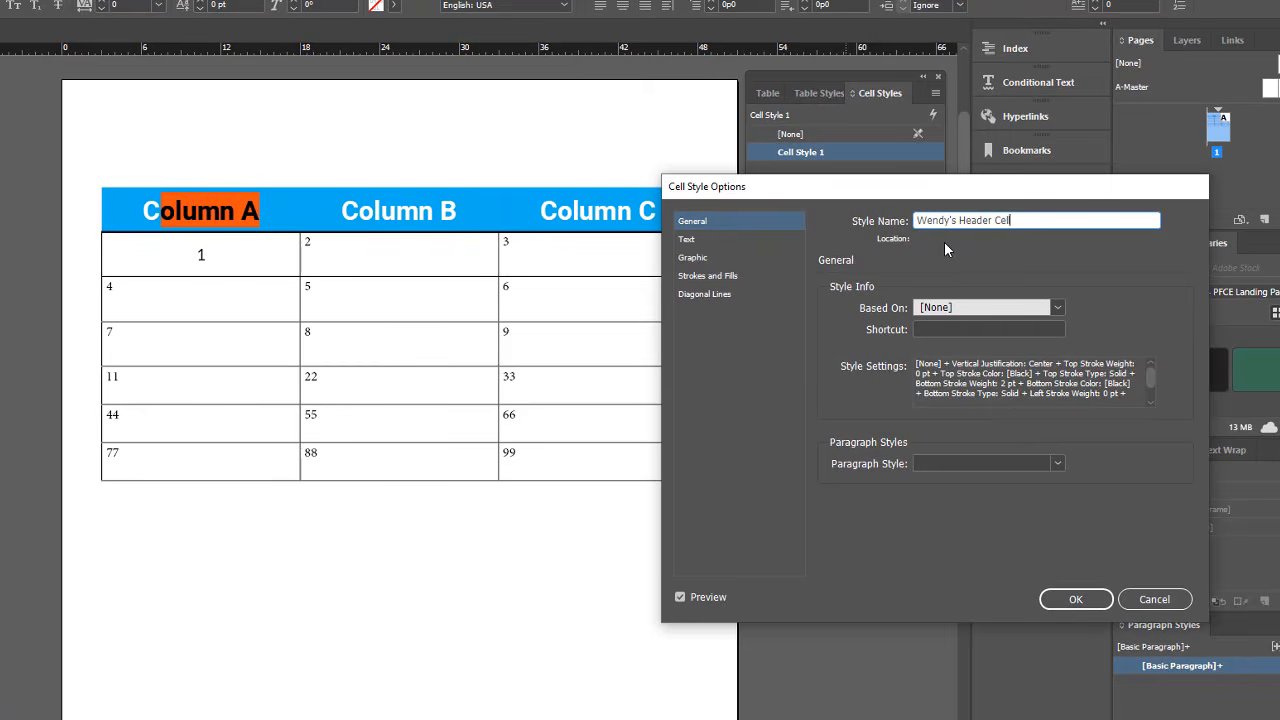
text(Style)
click(1068, 597)
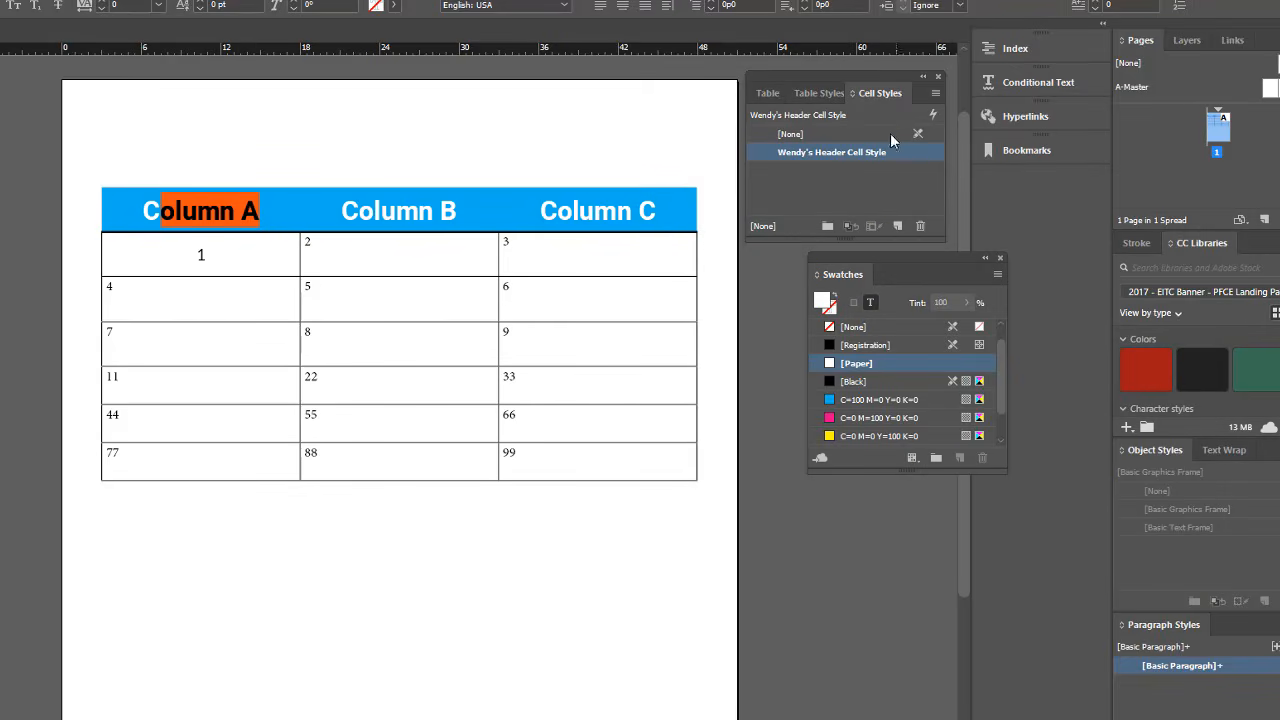
Assign the newly named header cell style to the Header Rows in the My first table style's options.
click(851, 170)
click(798, 92)
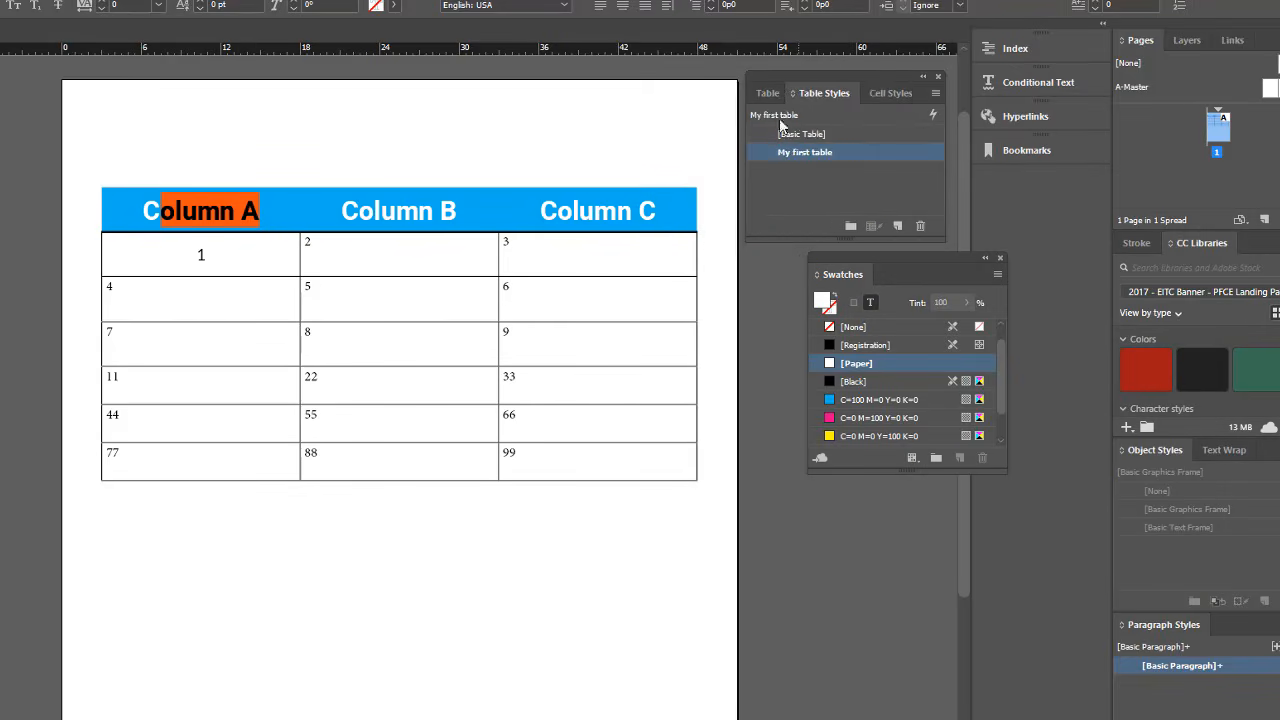
right_click(822, 152)
click(856, 166)
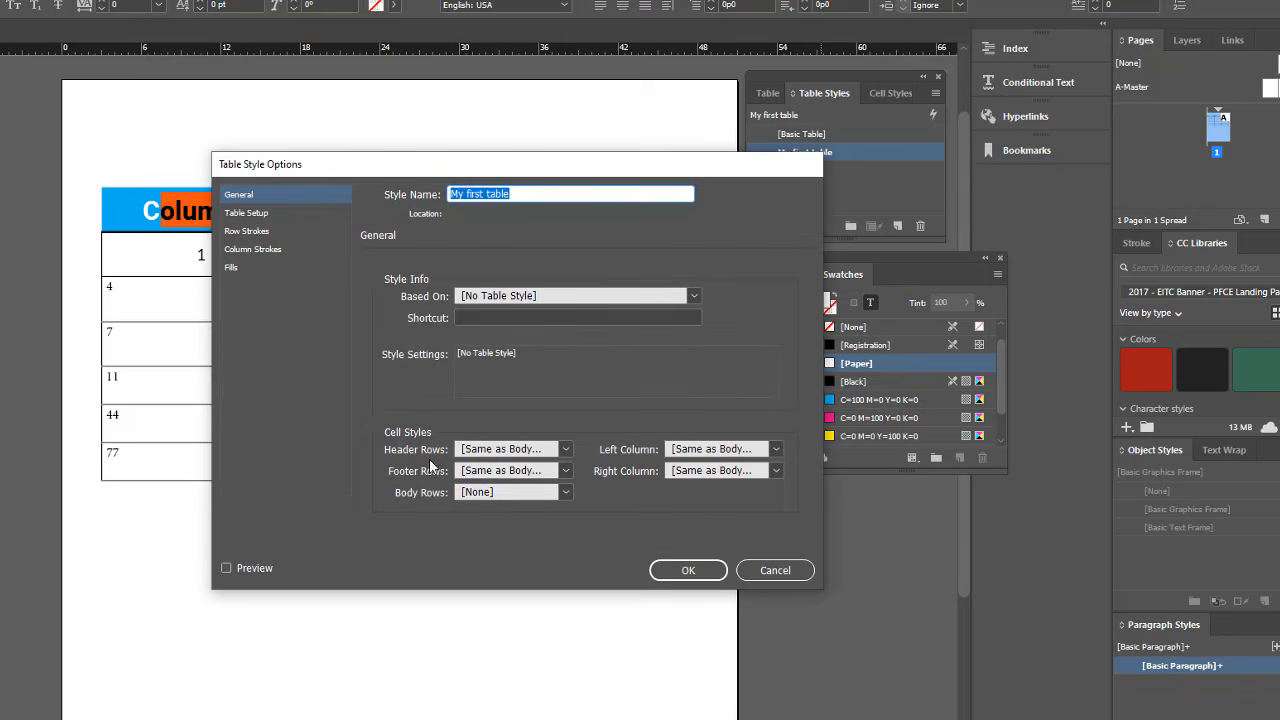
click(565, 450)
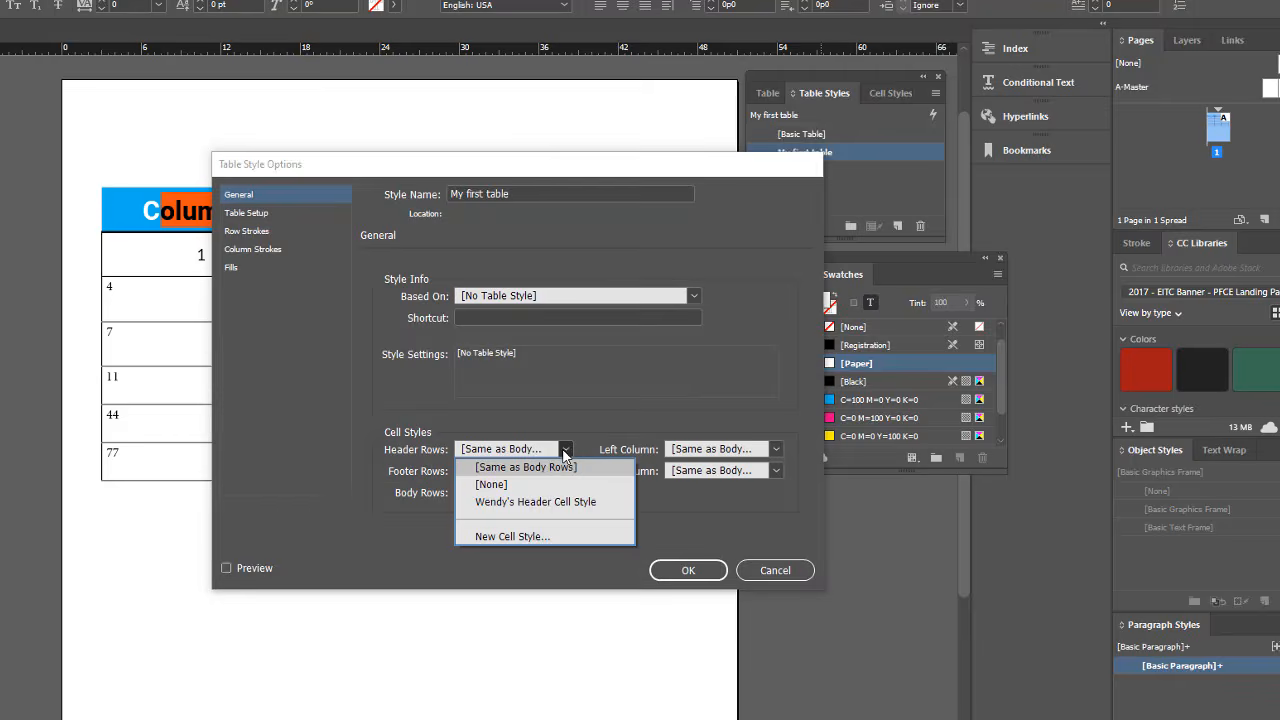
click(549, 503)
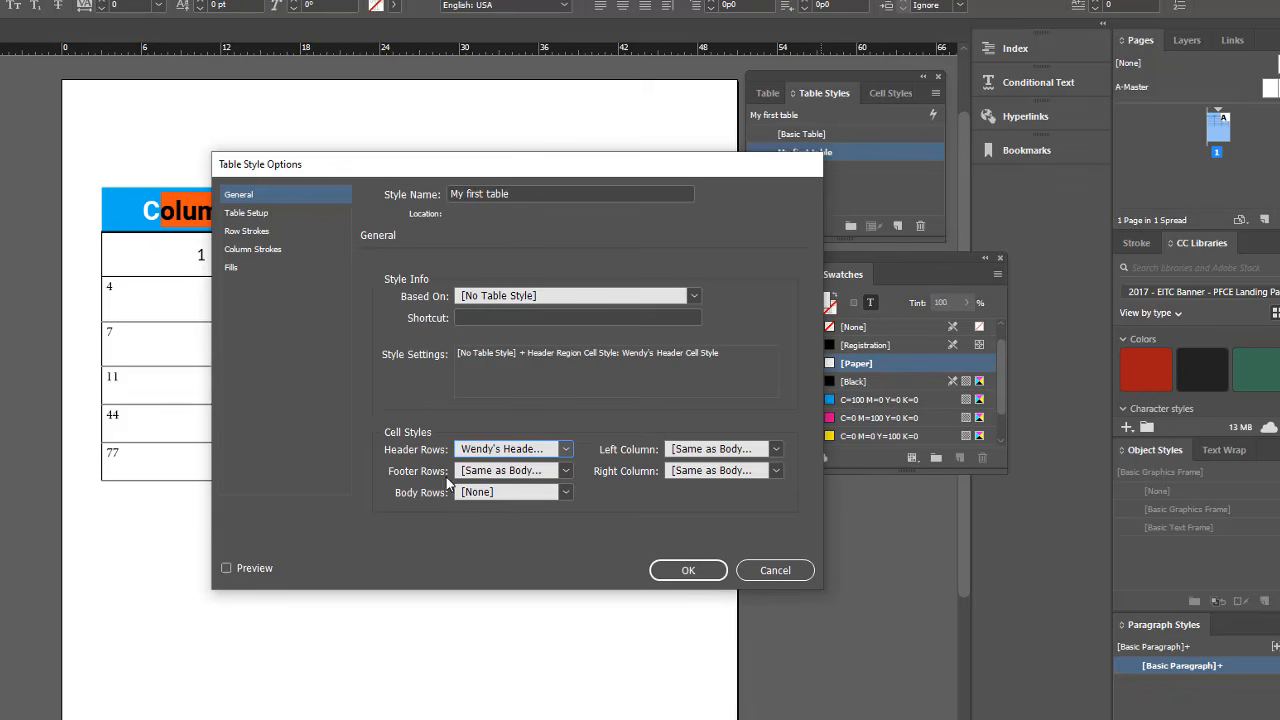
click(534, 452)
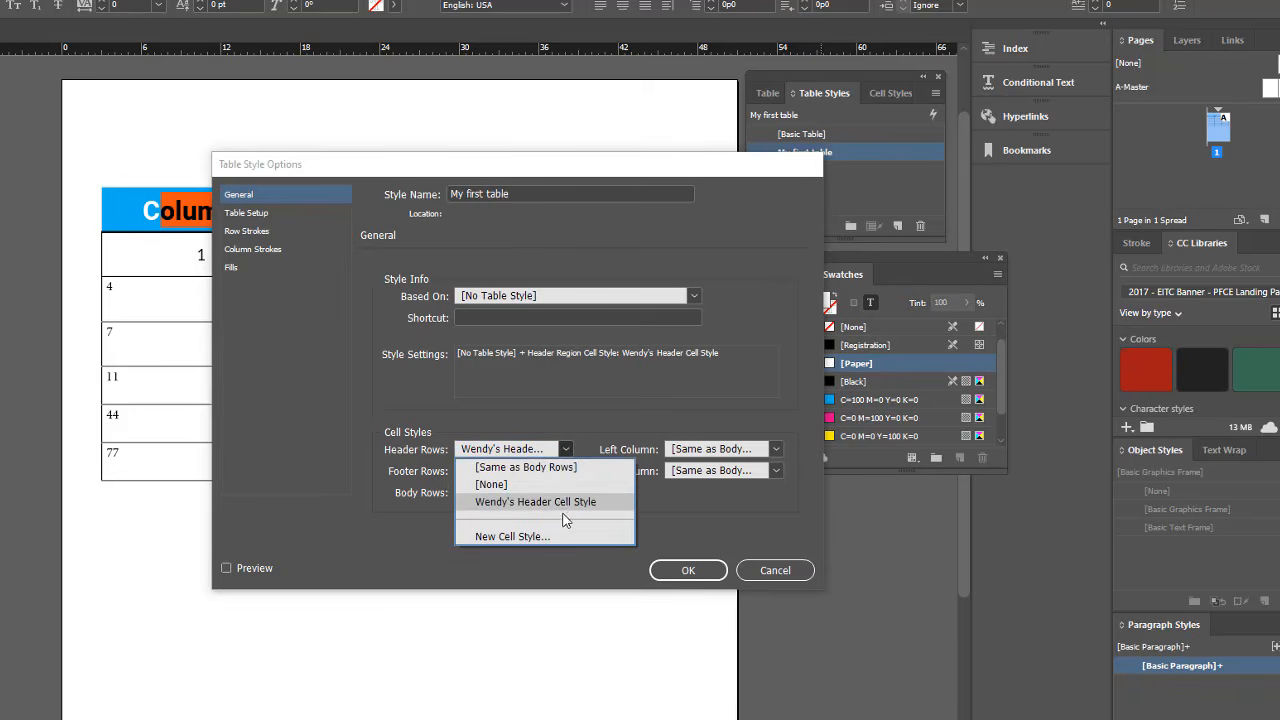
click(560, 505)
Check the footer row choices, try the header cell style for the body rows, and restore Body Rows to [None].
click(557, 474)
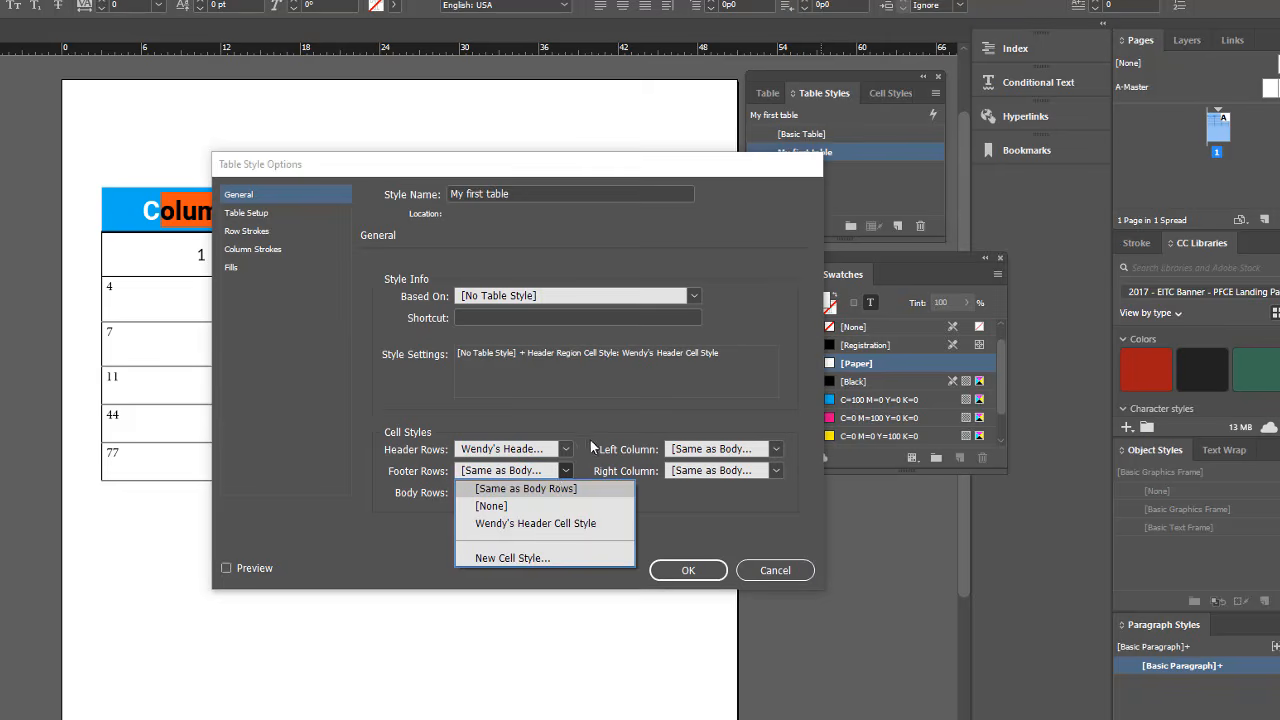
click(597, 424)
click(563, 494)
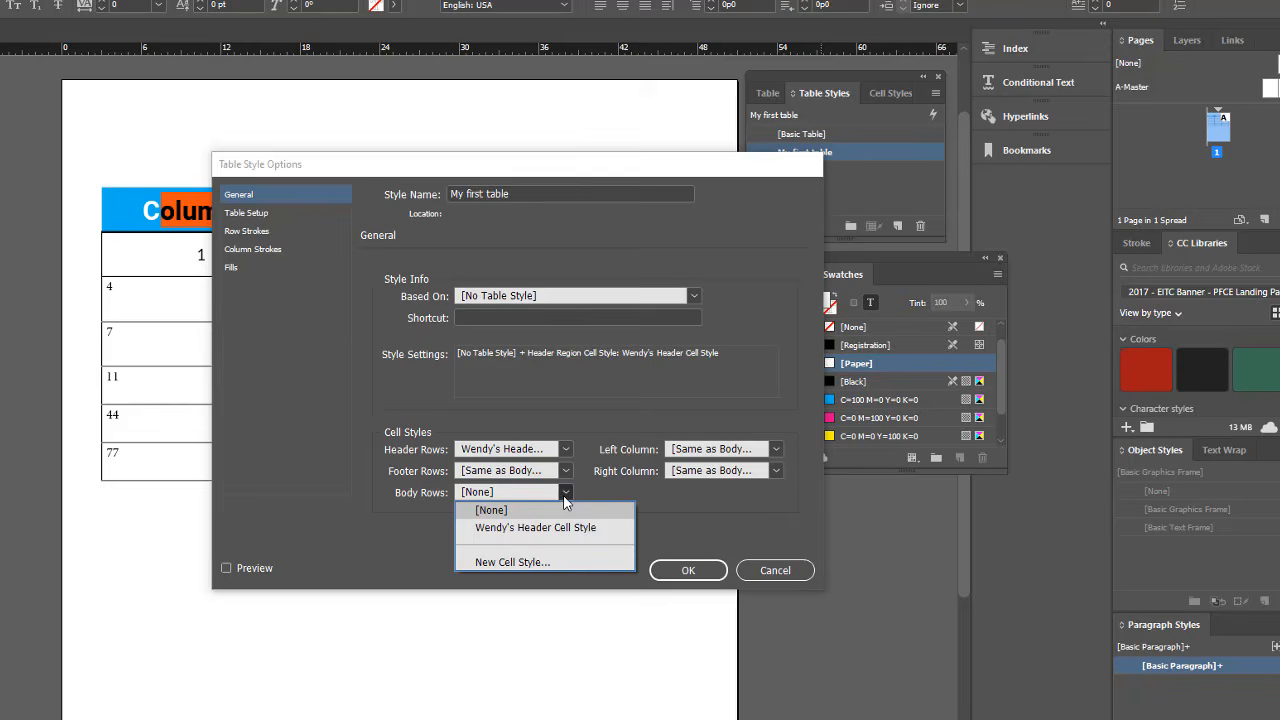
click(558, 529)
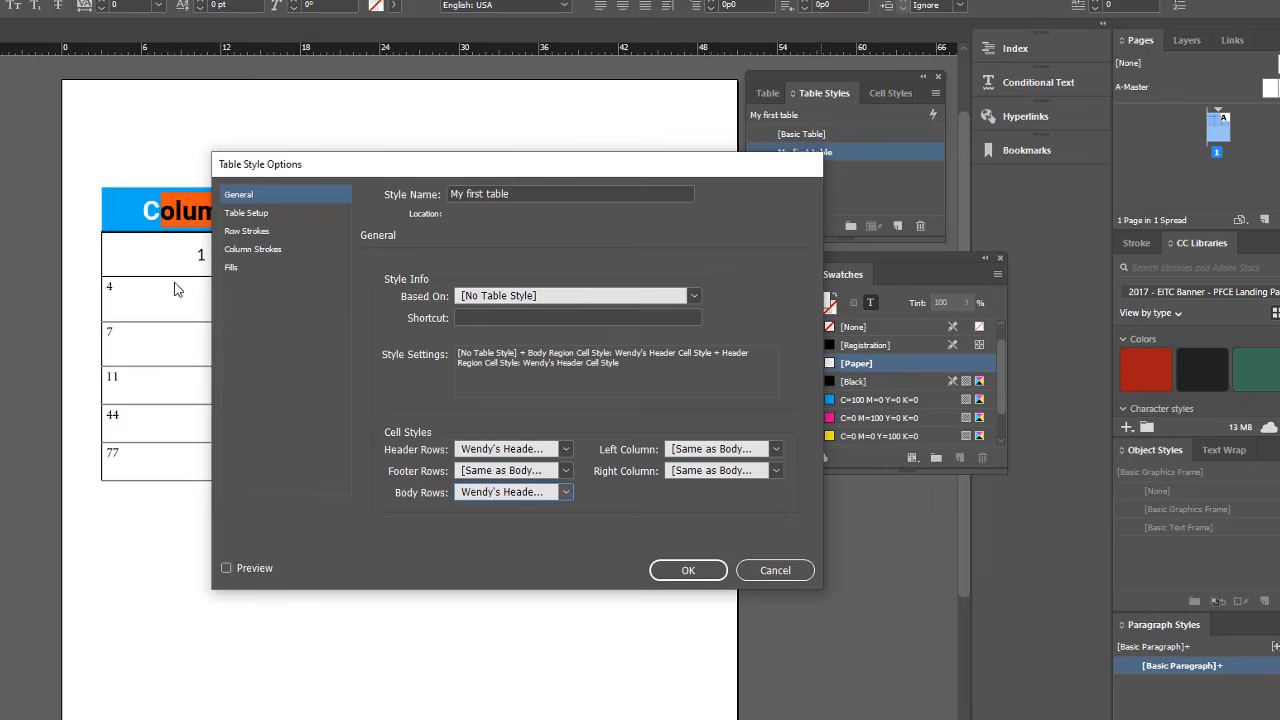
click(500, 492)
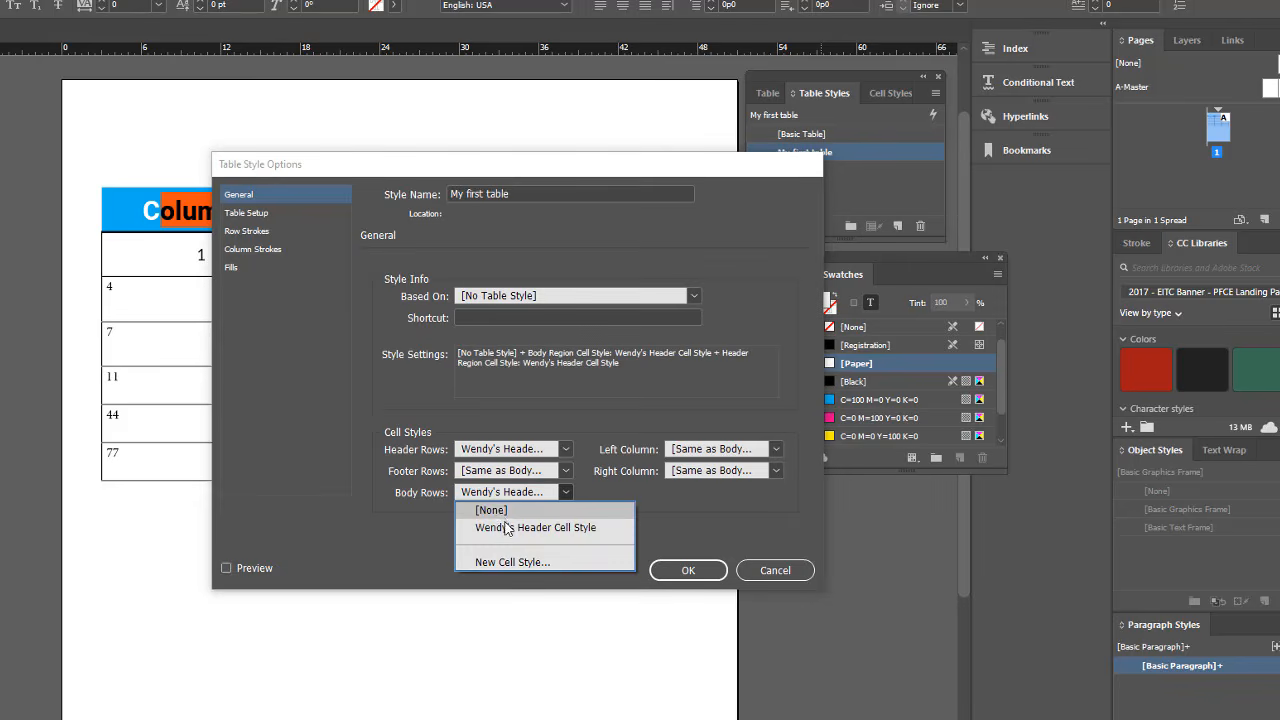
click(495, 511)
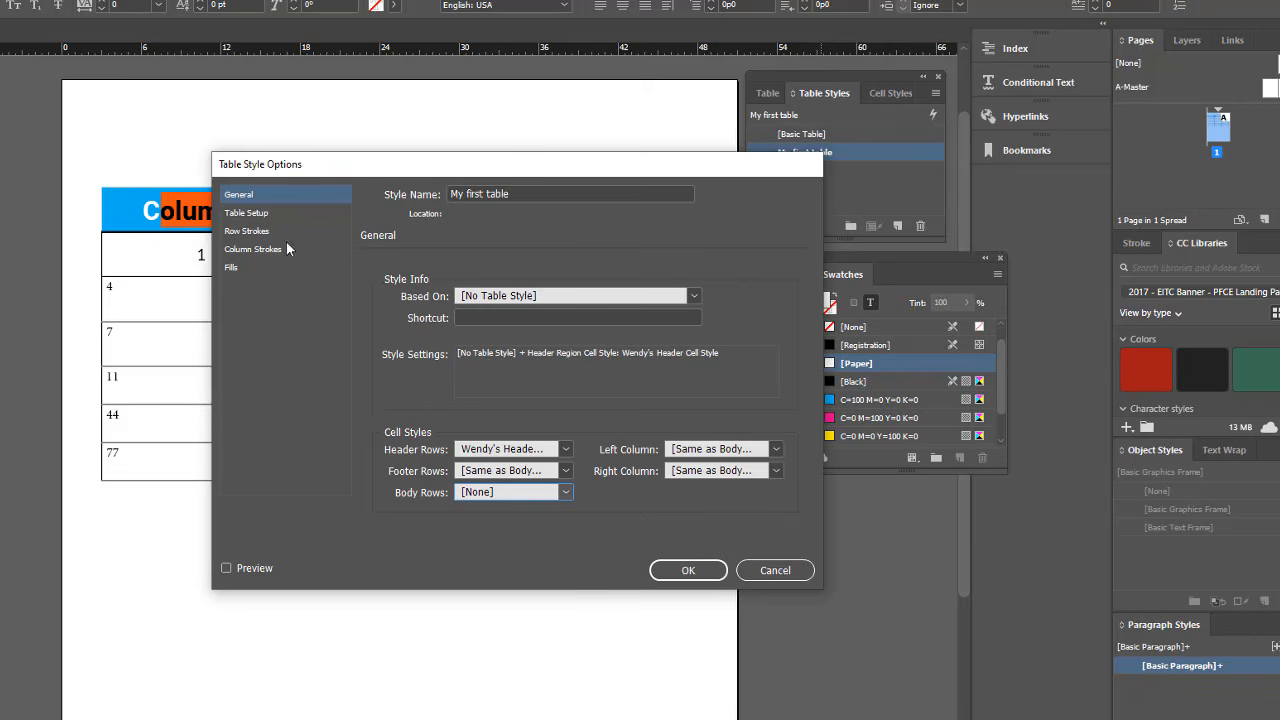
Set the table border weight to 0 pt, enable the preview, and move the options dialog off the table.
click(256, 214)
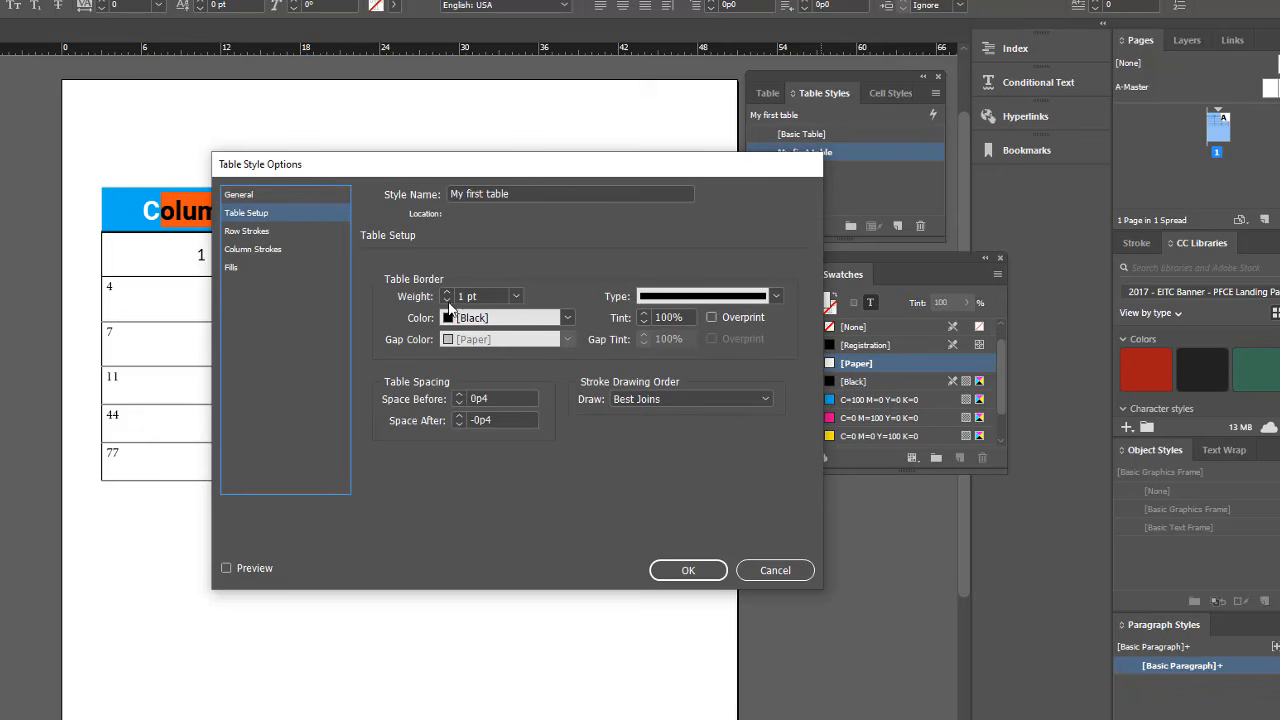
click(447, 300)
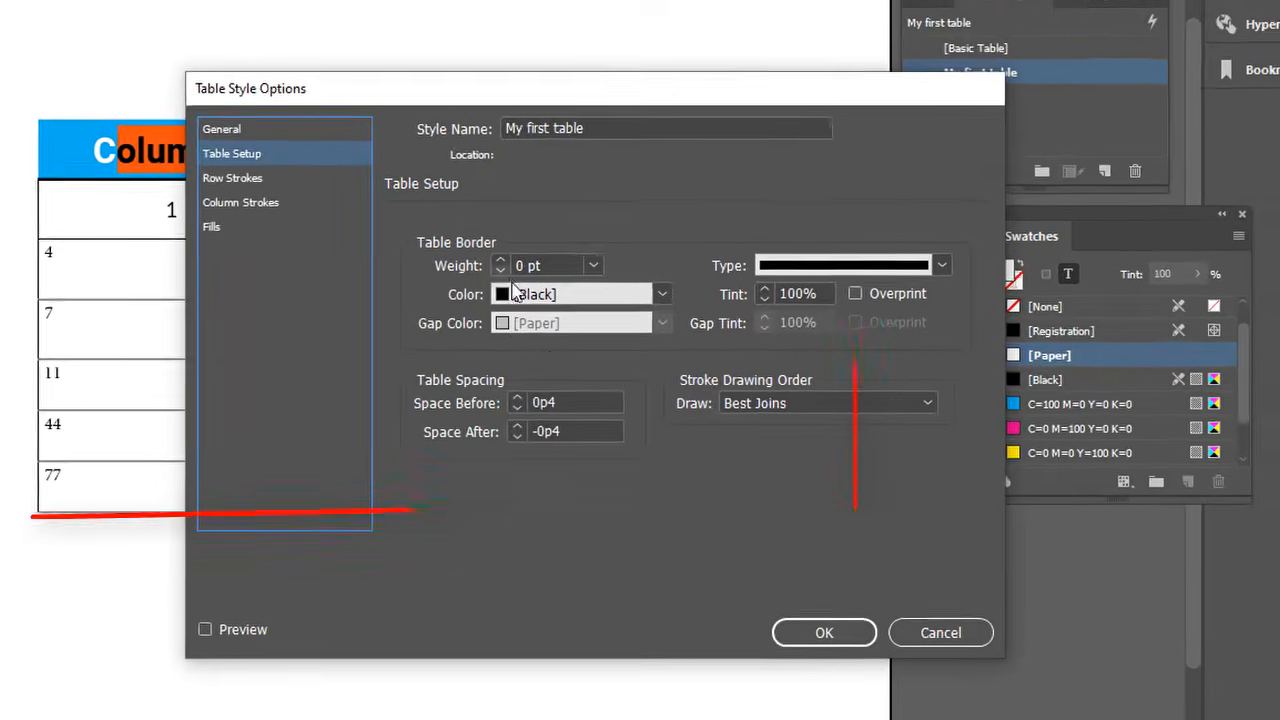
click(244, 631)
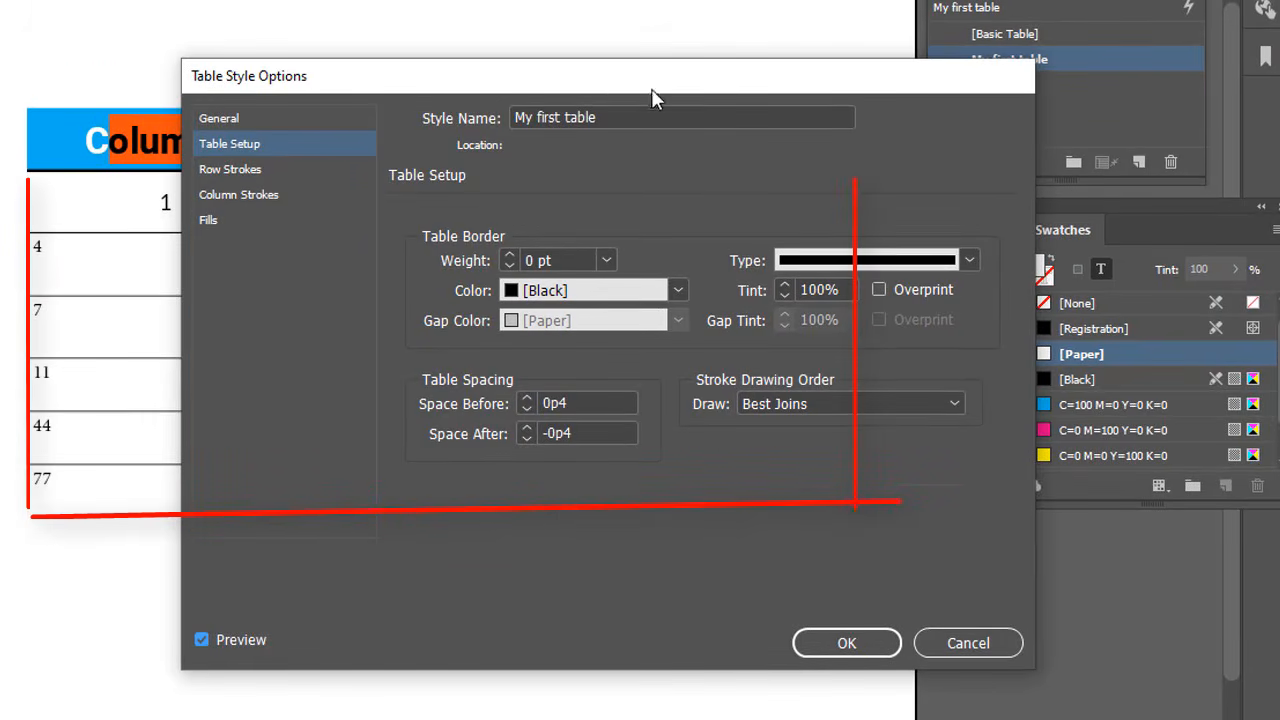
drag(651, 89, 1279, 36)
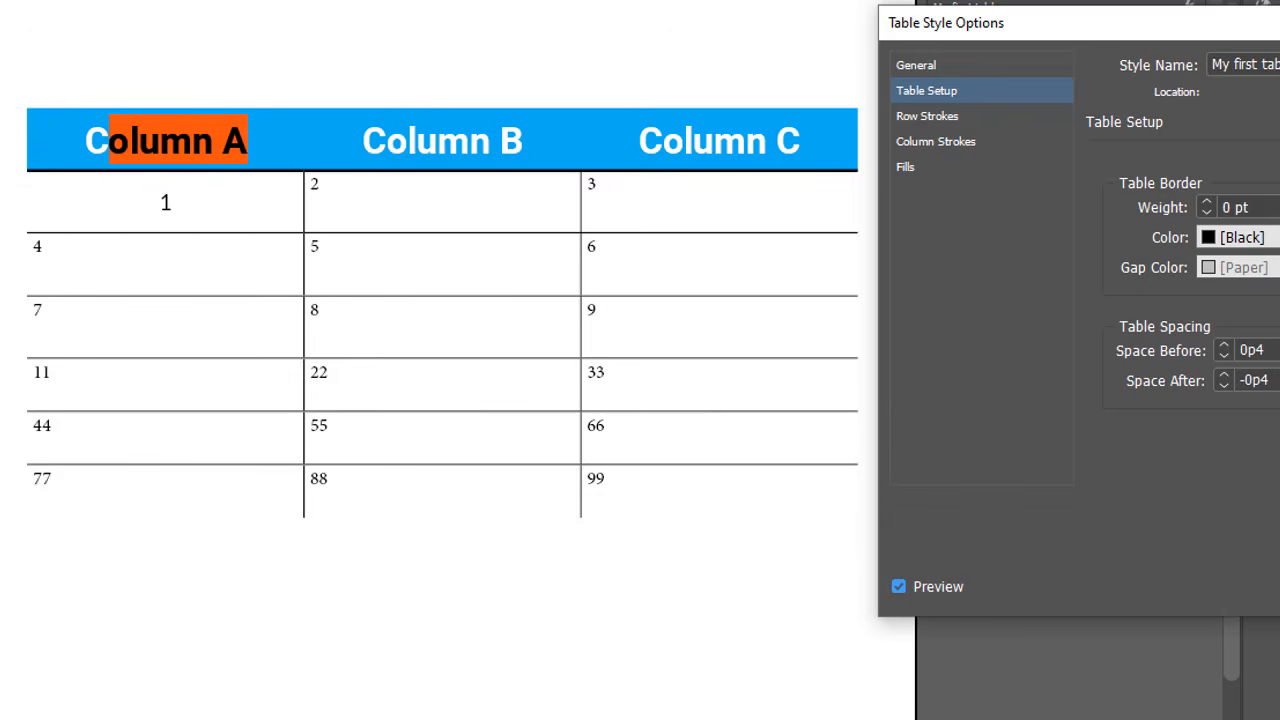
Give the table border a 1 pt weight and a 60% tint of [Black].
click(1207, 202)
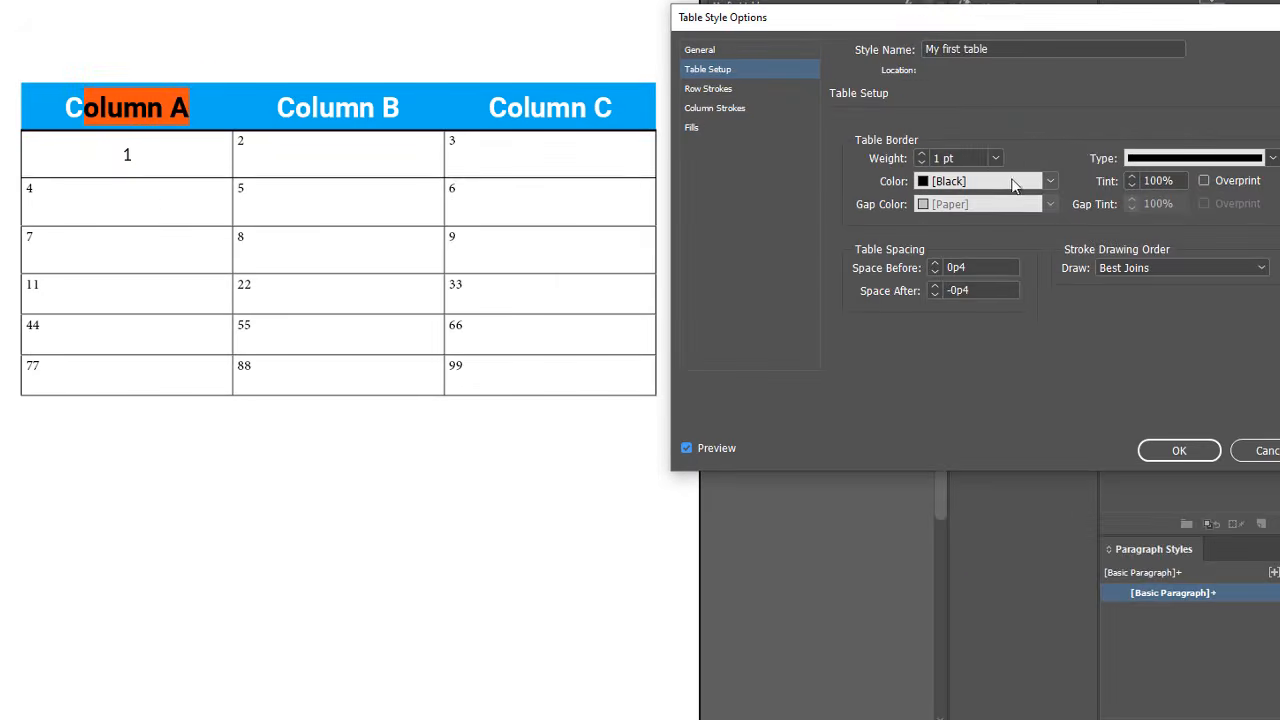
click(1046, 185)
click(1053, 182)
drag(1163, 181, 1100, 191)
text(6)
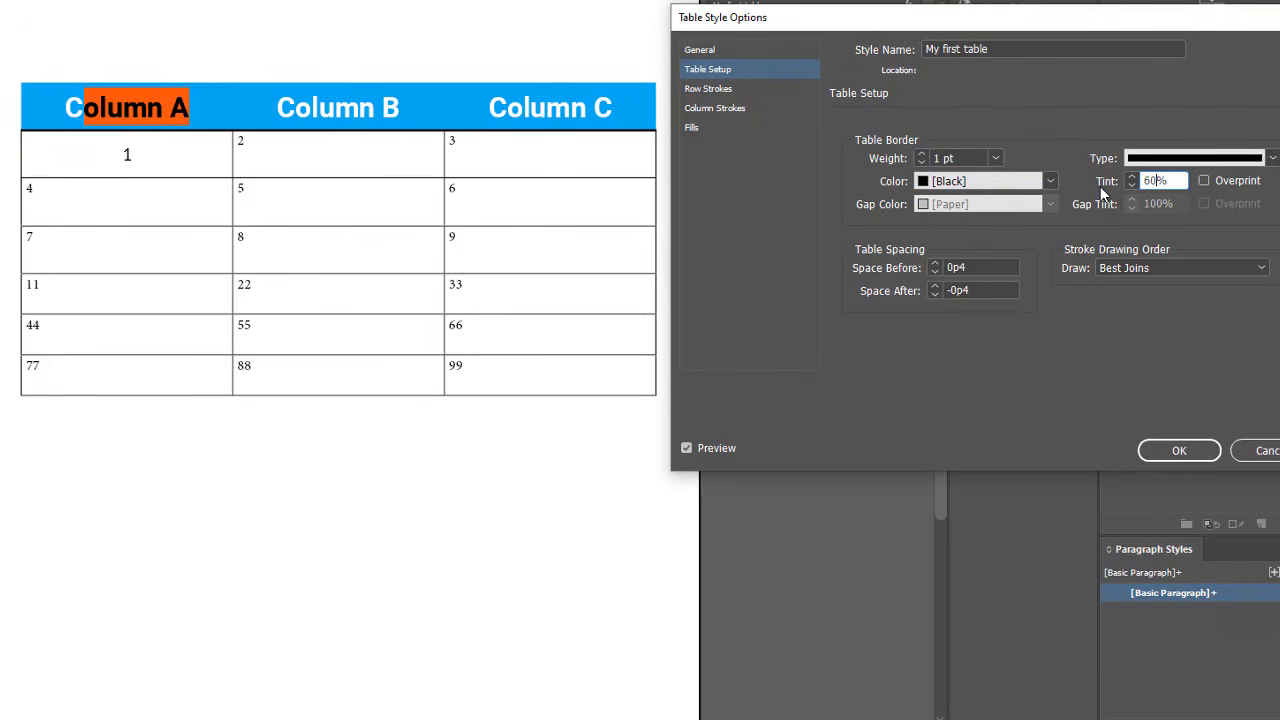
text(0)
Set the alternating pattern of the table style's row strokes to Every Other Row.
click(741, 88)
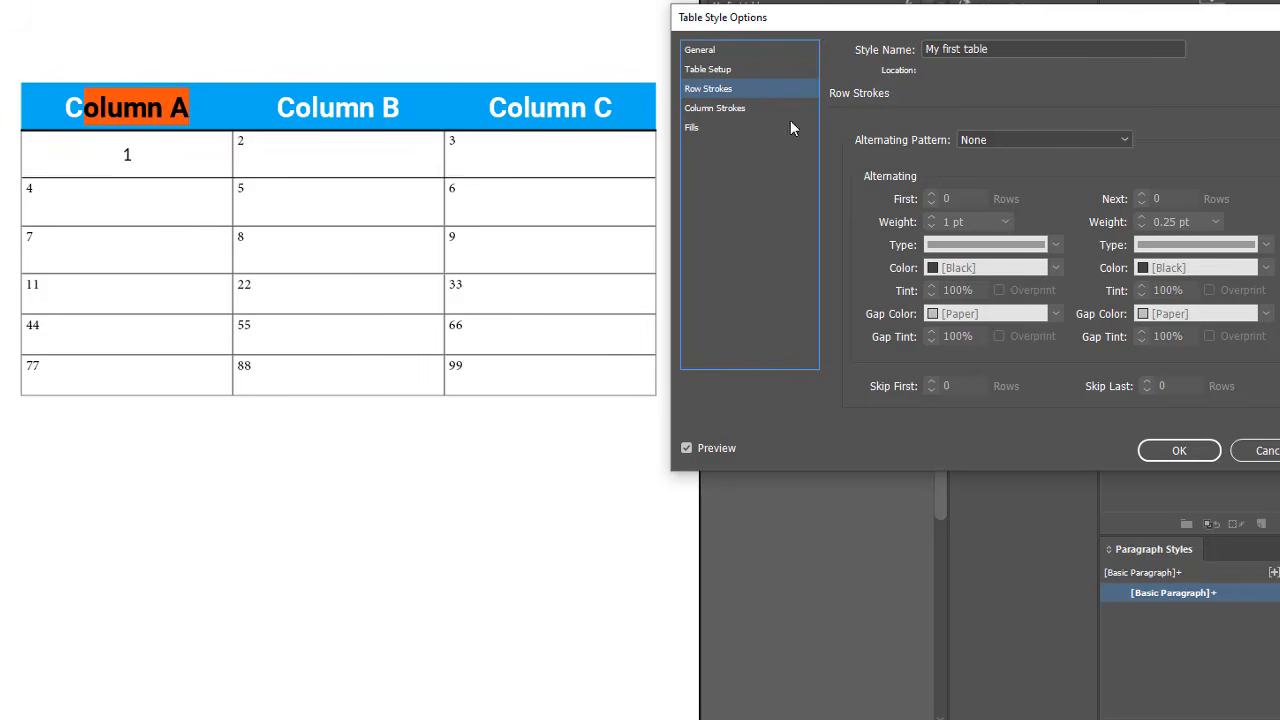
click(775, 64)
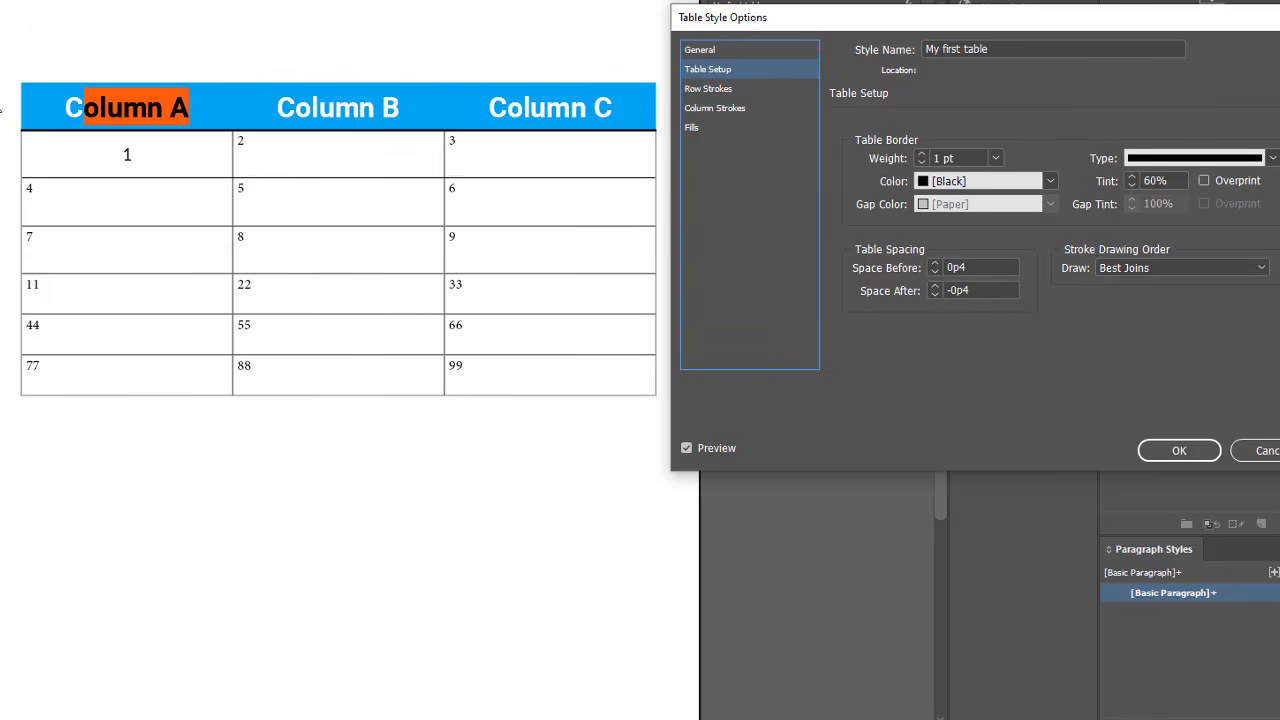
click(722, 89)
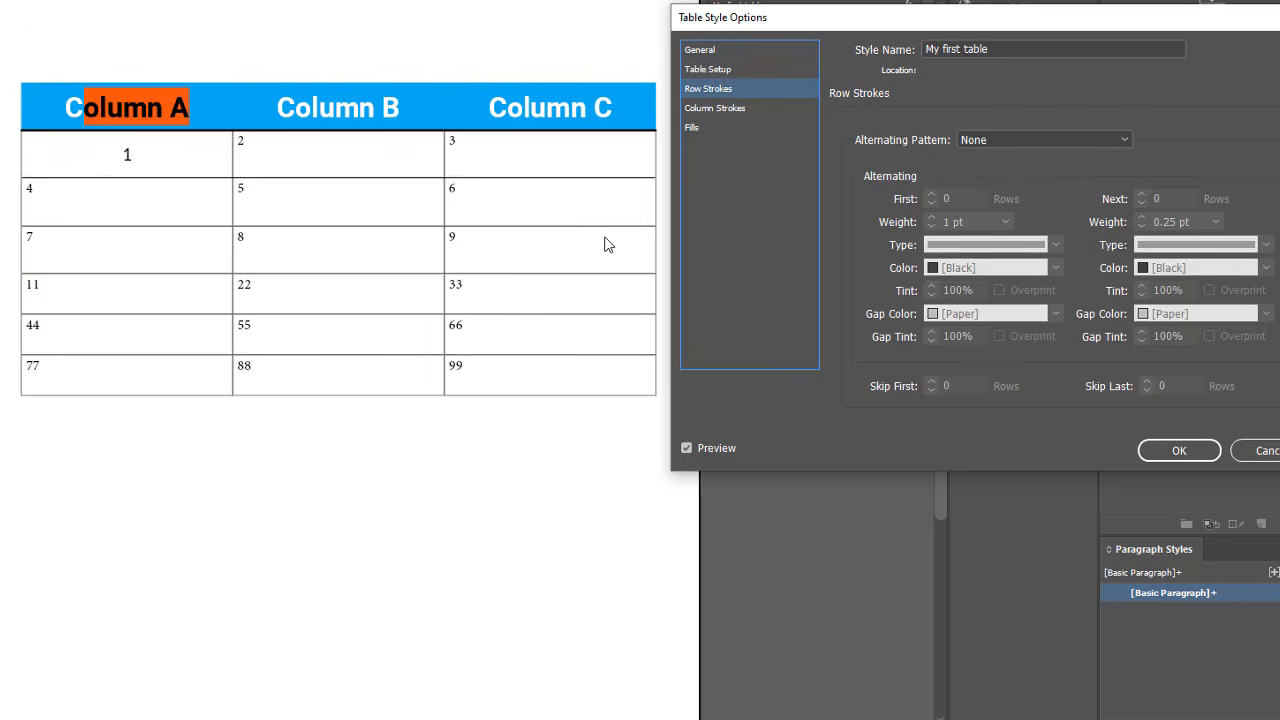
click(759, 108)
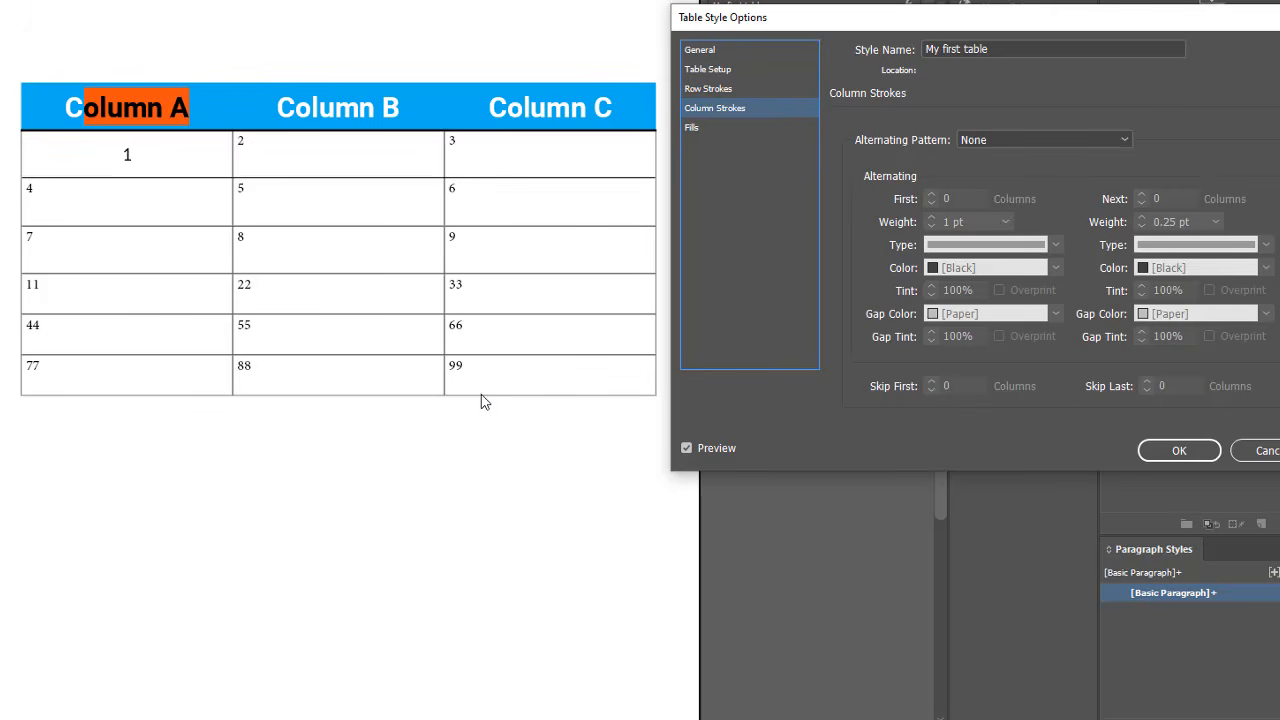
click(750, 88)
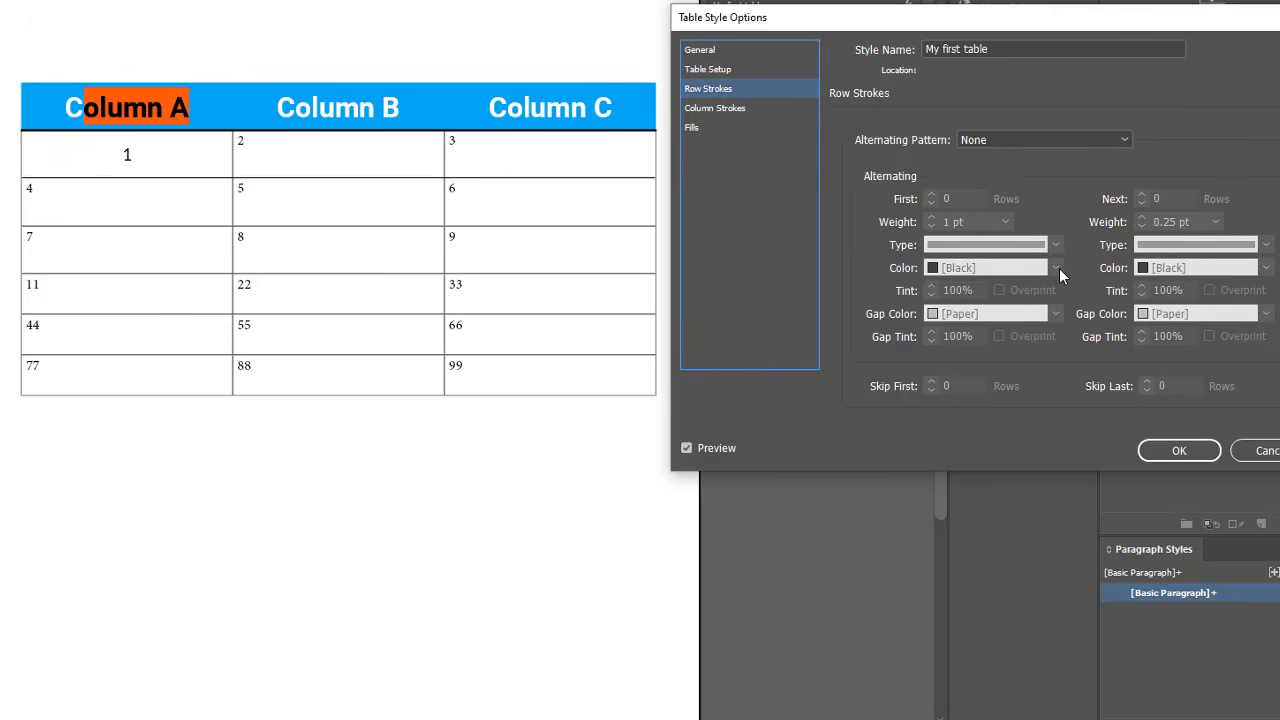
click(998, 132)
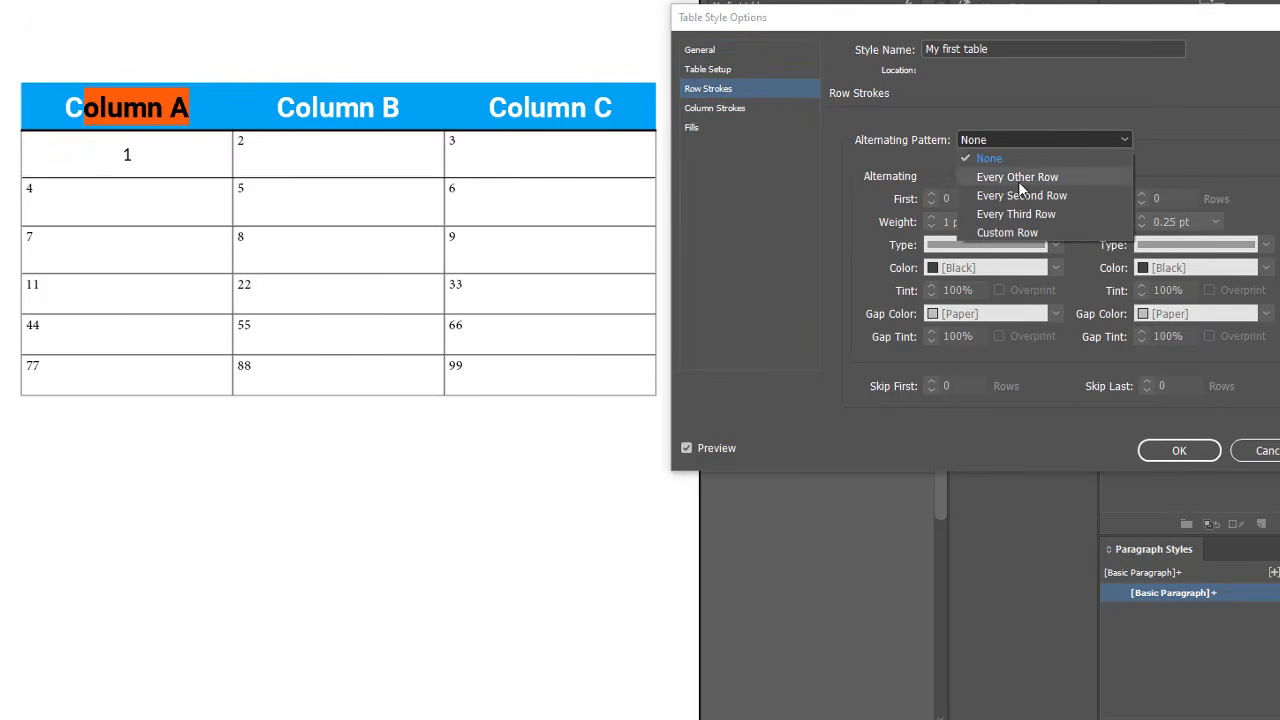
click(1021, 176)
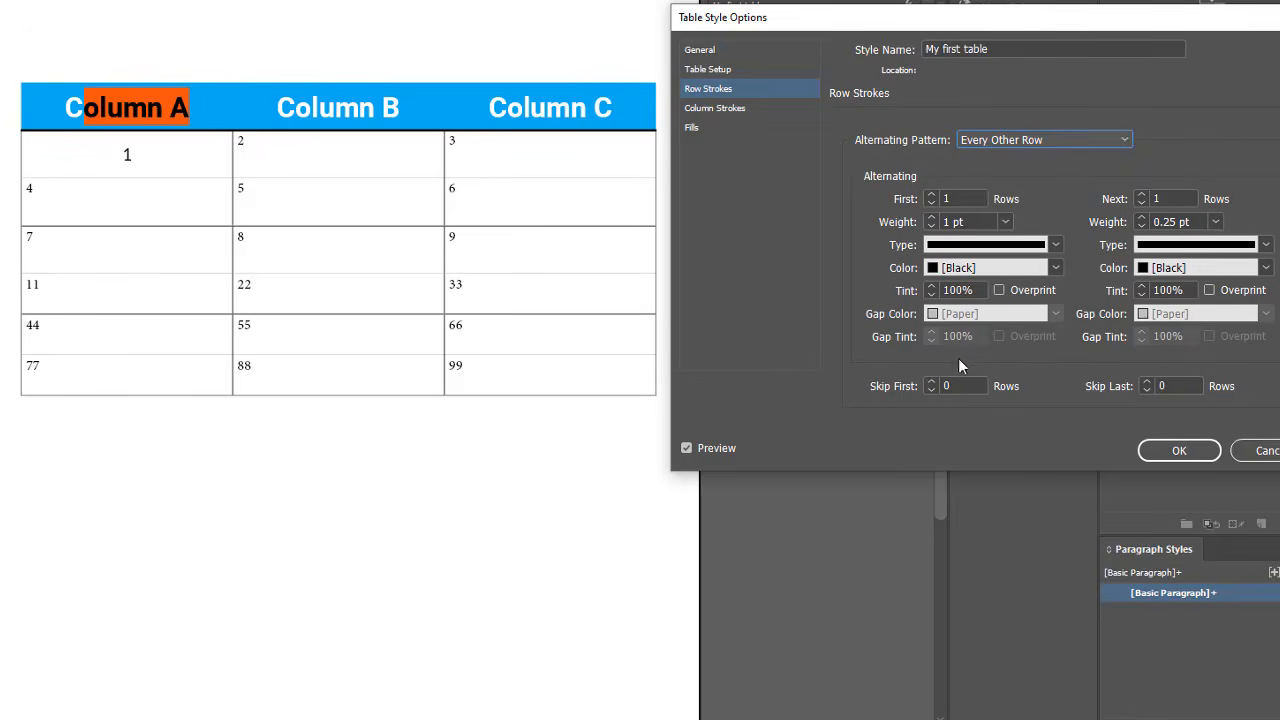
Color the first alternating row stroke red (C=15 M=100 Y=100 K=0) and the next one green (C=75 M=5 Y=100 K=0).
click(1055, 267)
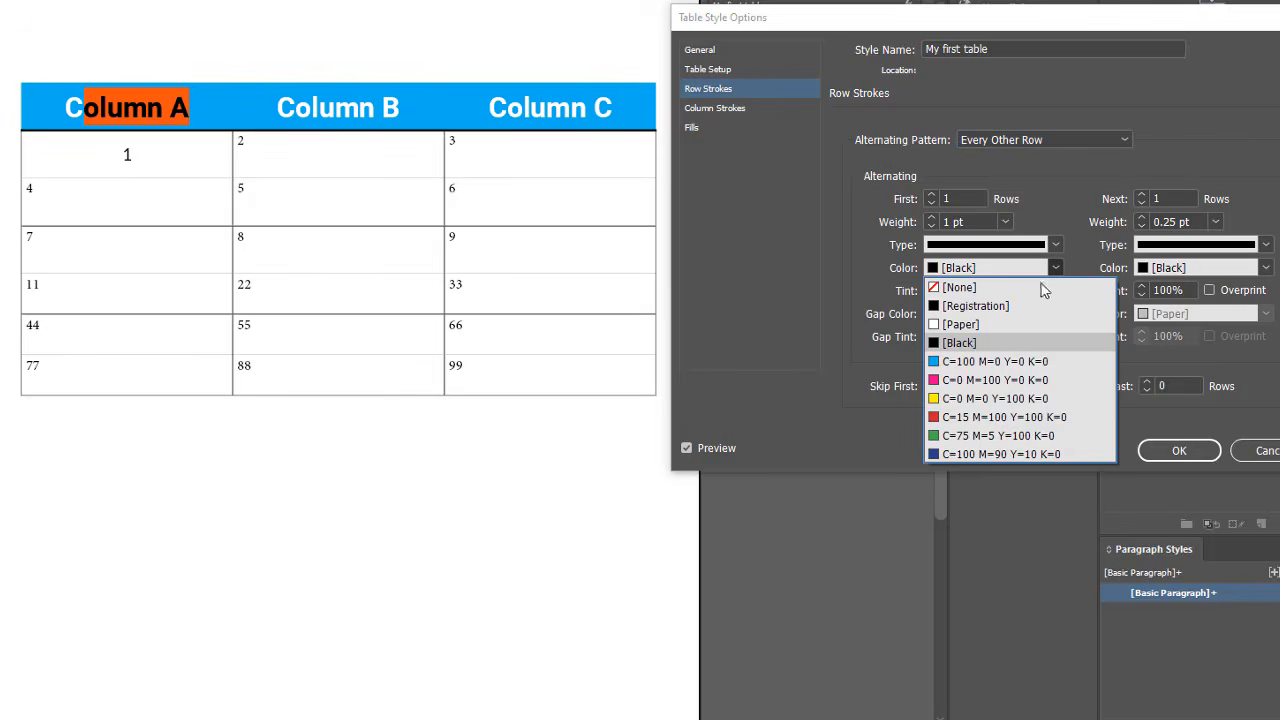
click(1006, 430)
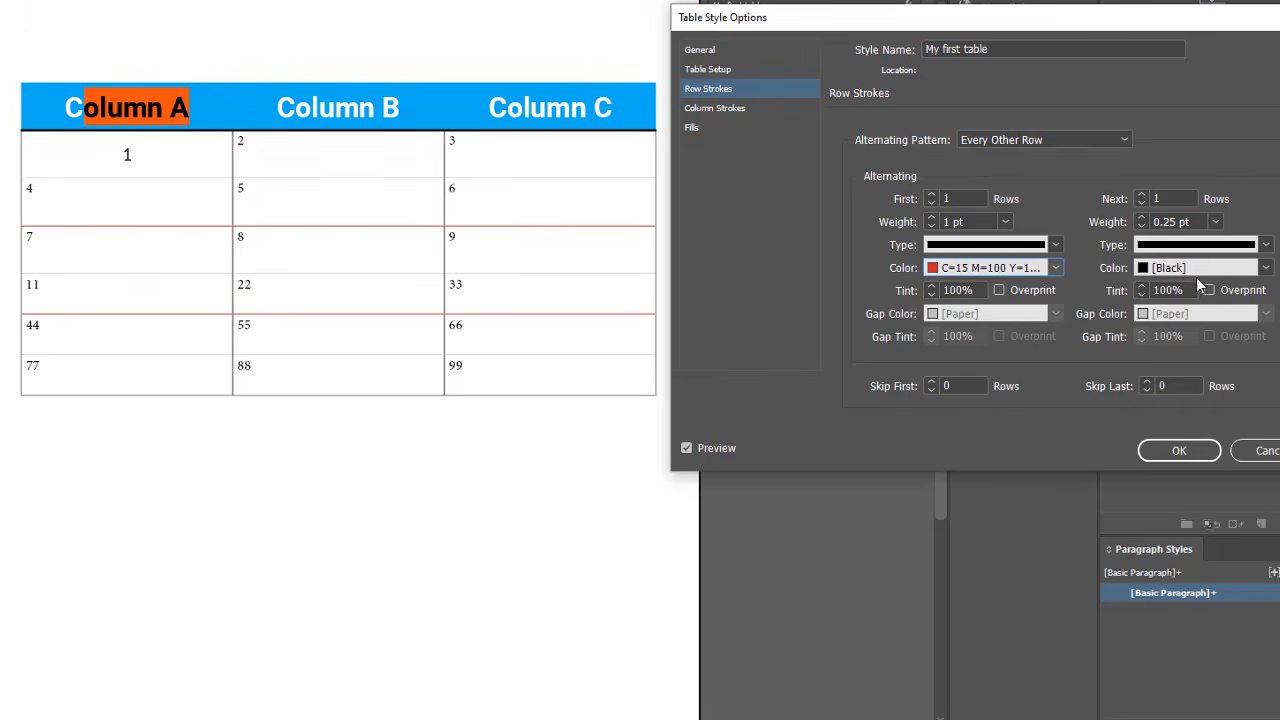
click(1265, 267)
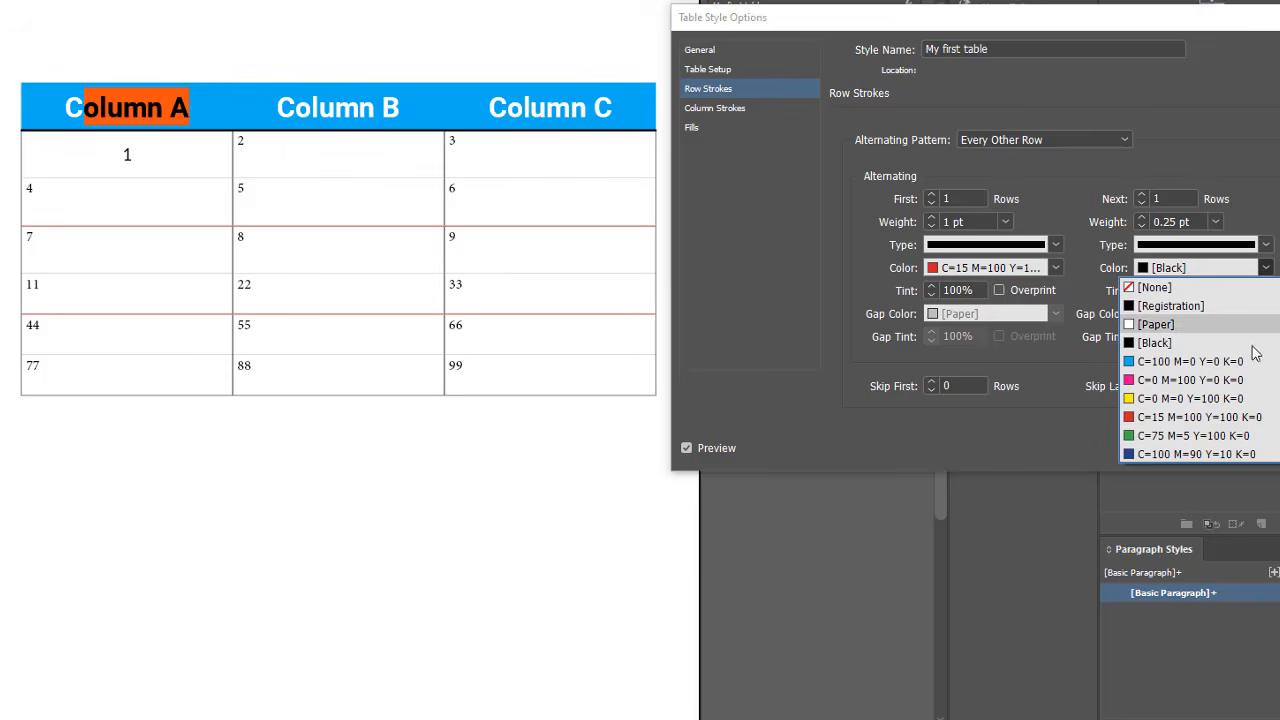
click(1233, 400)
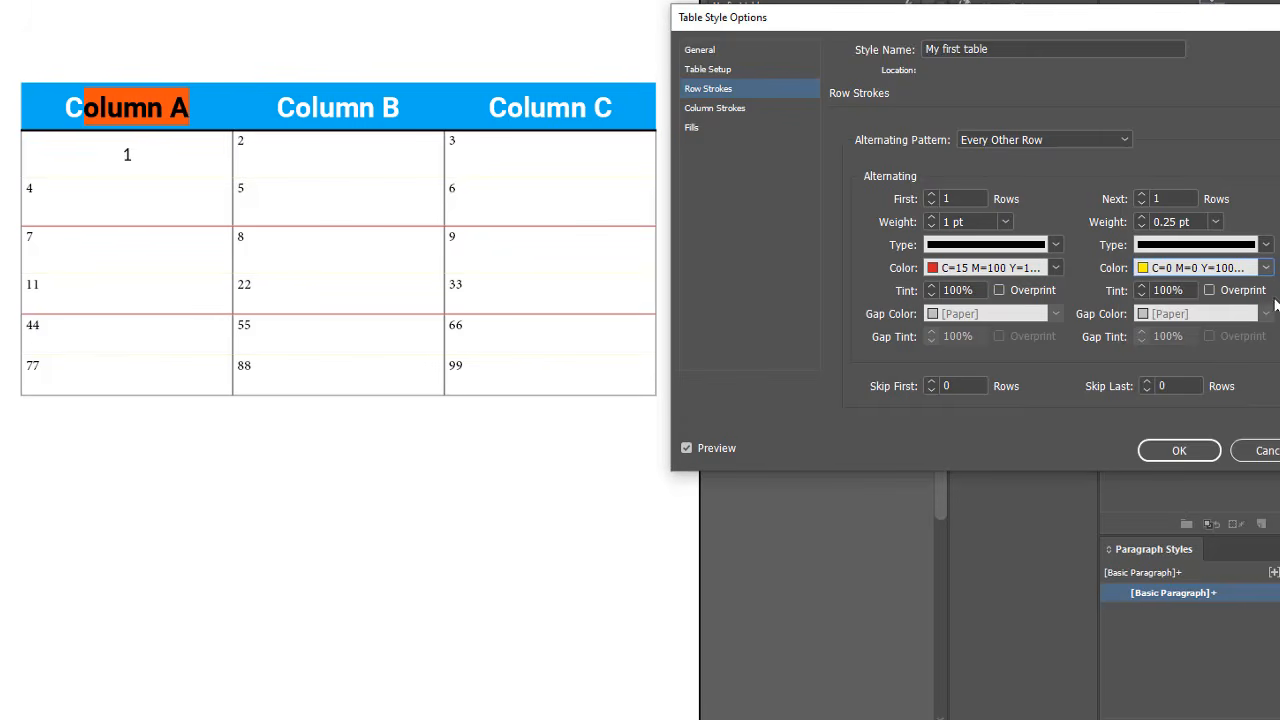
click(1265, 267)
click(1210, 450)
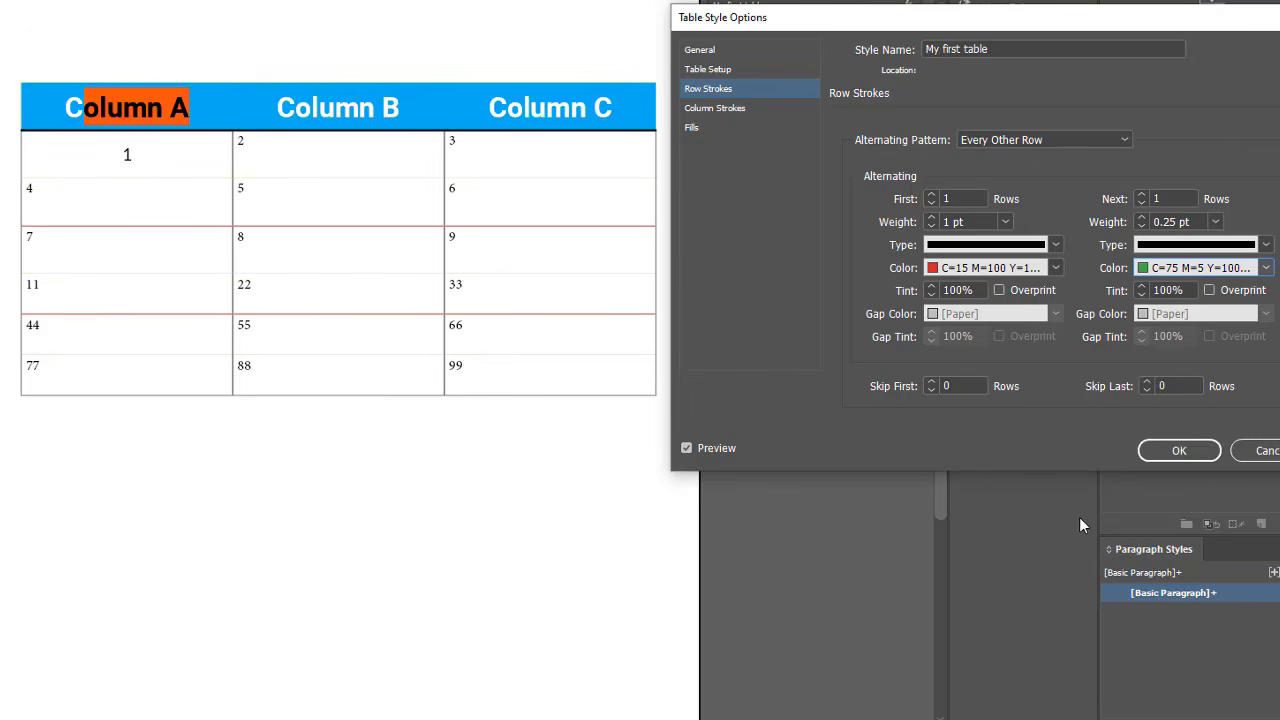
Set the weight of both alternating row strokes, green and red, to 3 pt.
click(1142, 215)
click(1142, 215)
click(1142, 215)
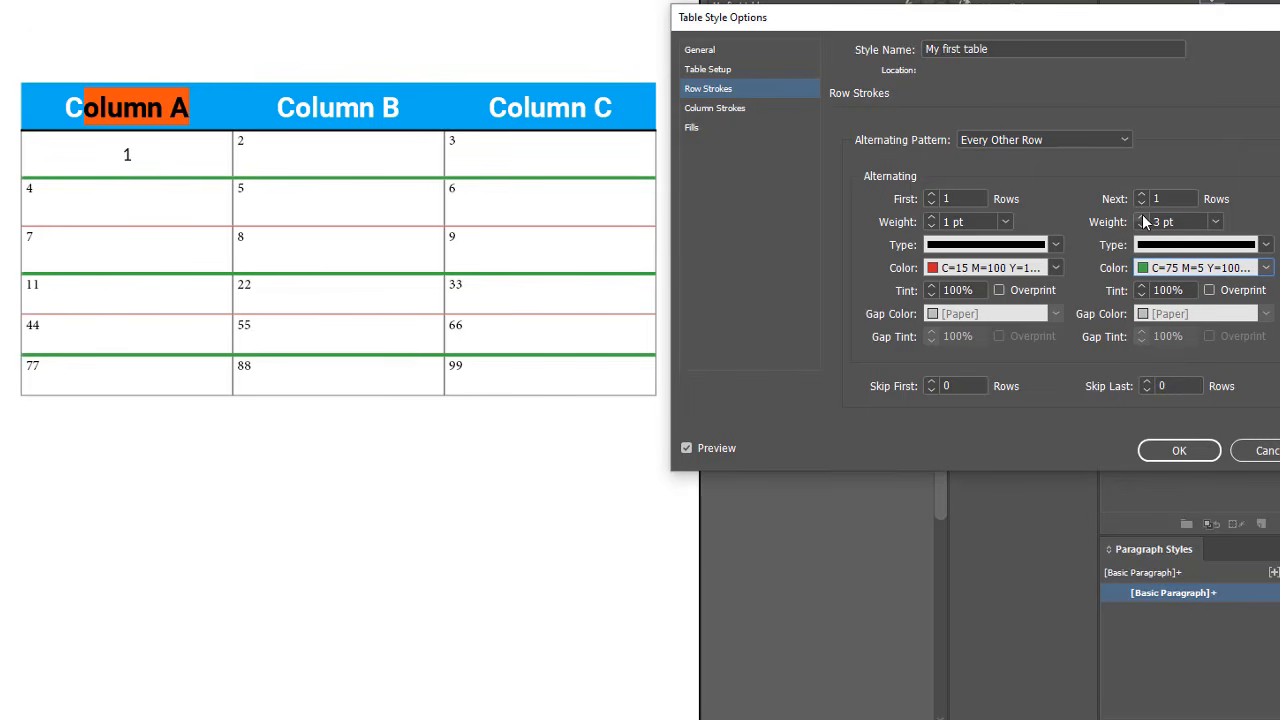
click(931, 217)
click(931, 217)
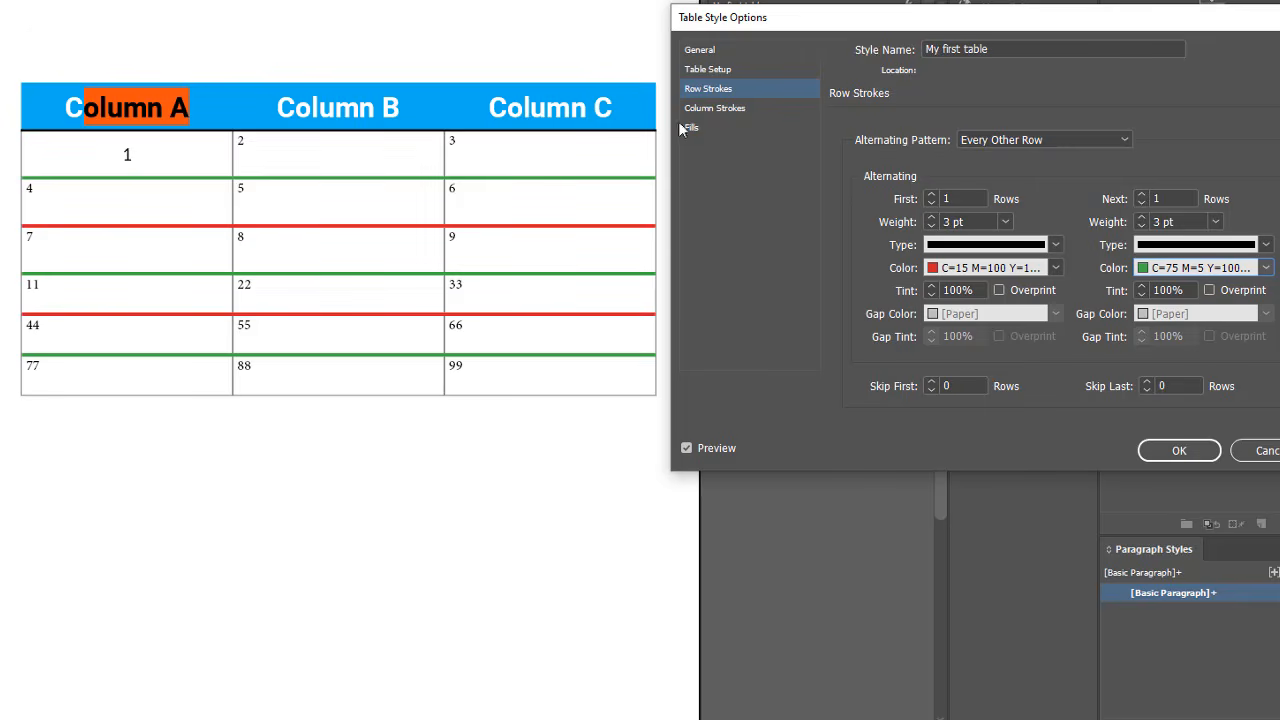
click(716, 110)
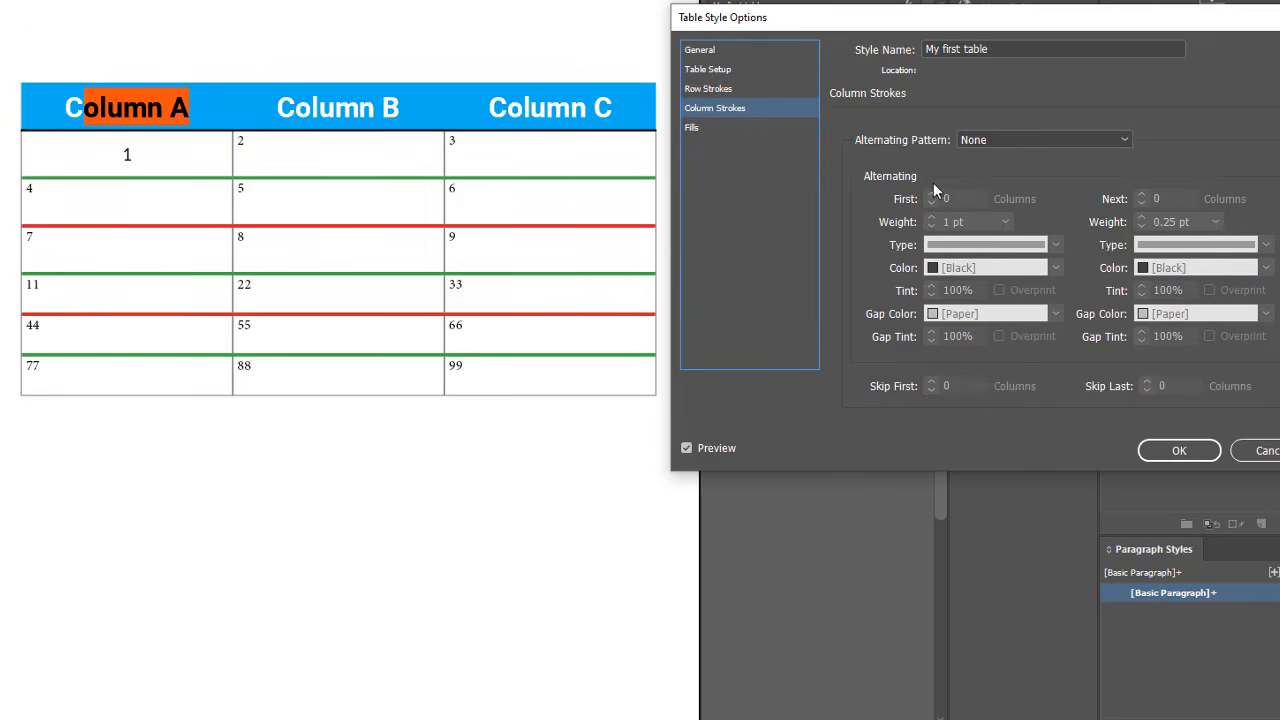
click(984, 140)
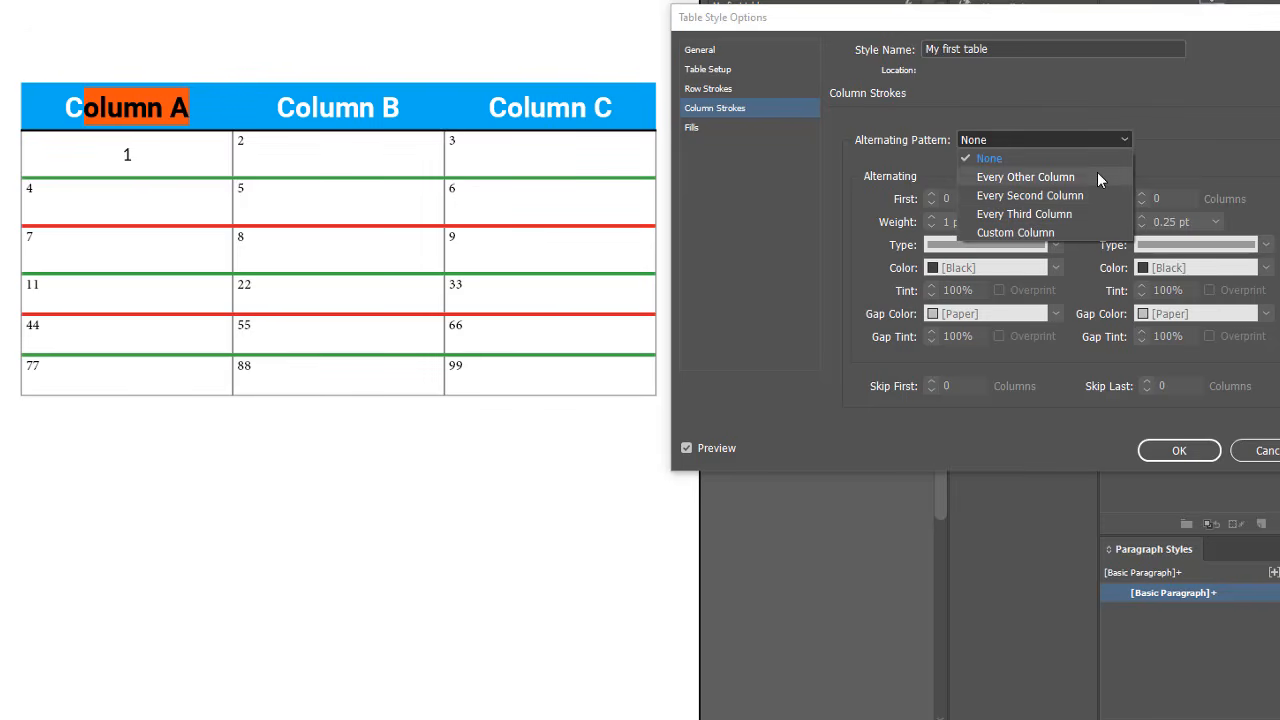
click(1008, 99)
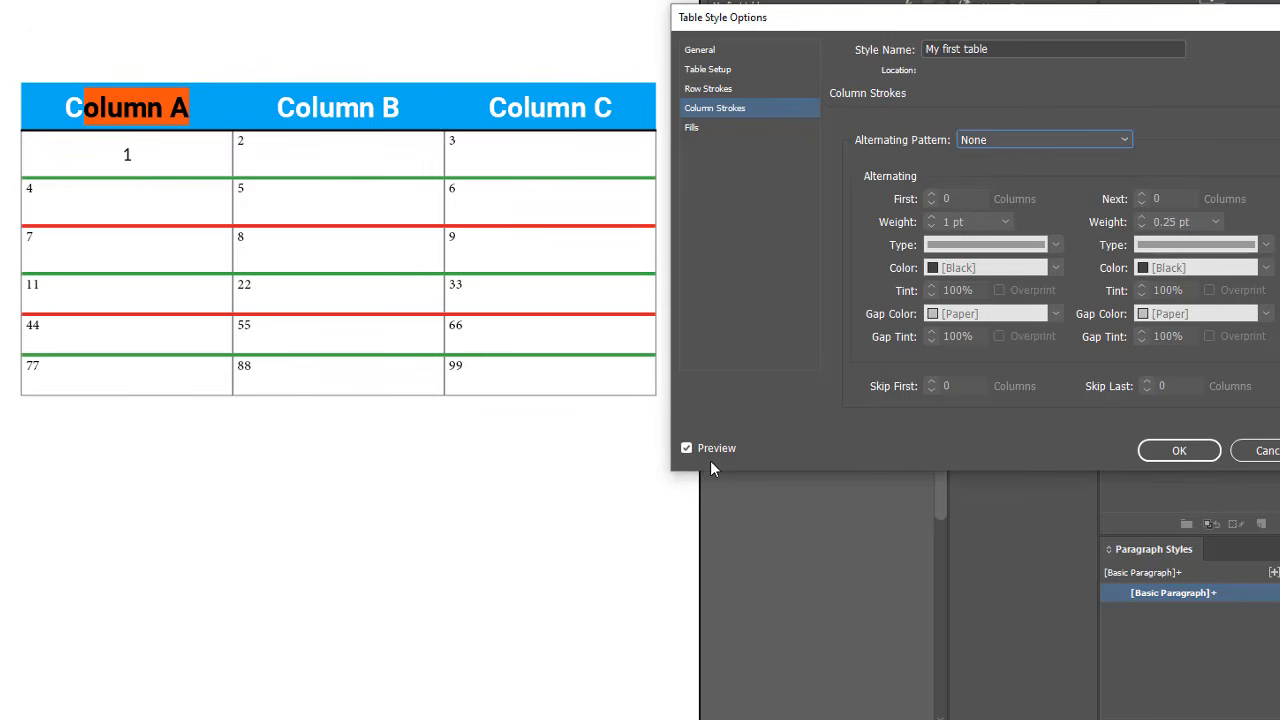
Give the table style an Every Other Row alternating fill with a 10% tint of [Black] and save the style.
click(748, 127)
click(1034, 139)
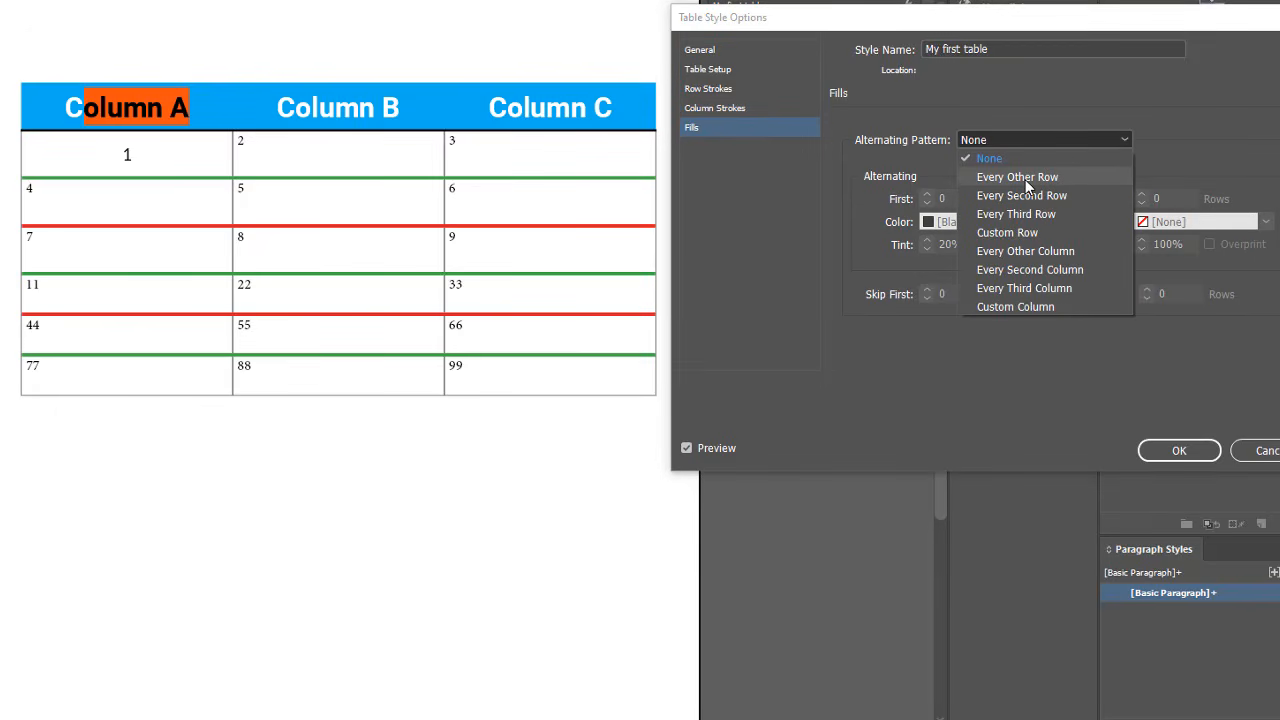
click(1017, 177)
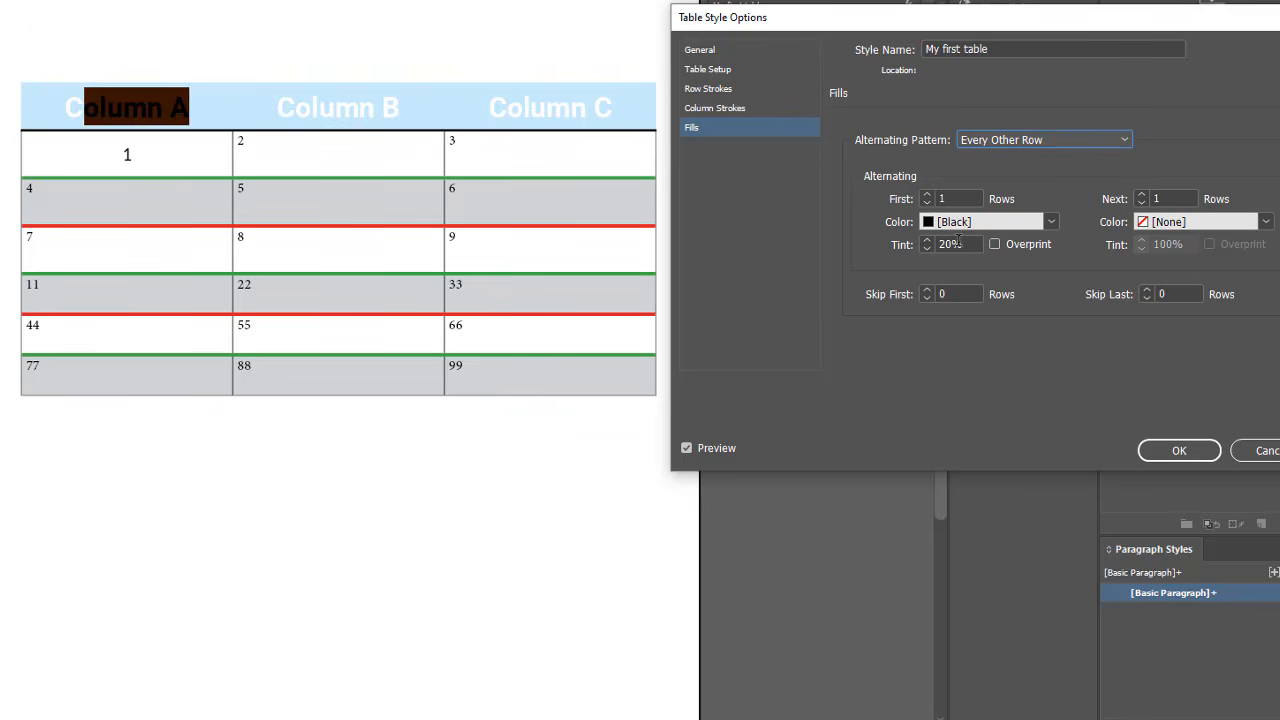
click(930, 249)
click(930, 249)
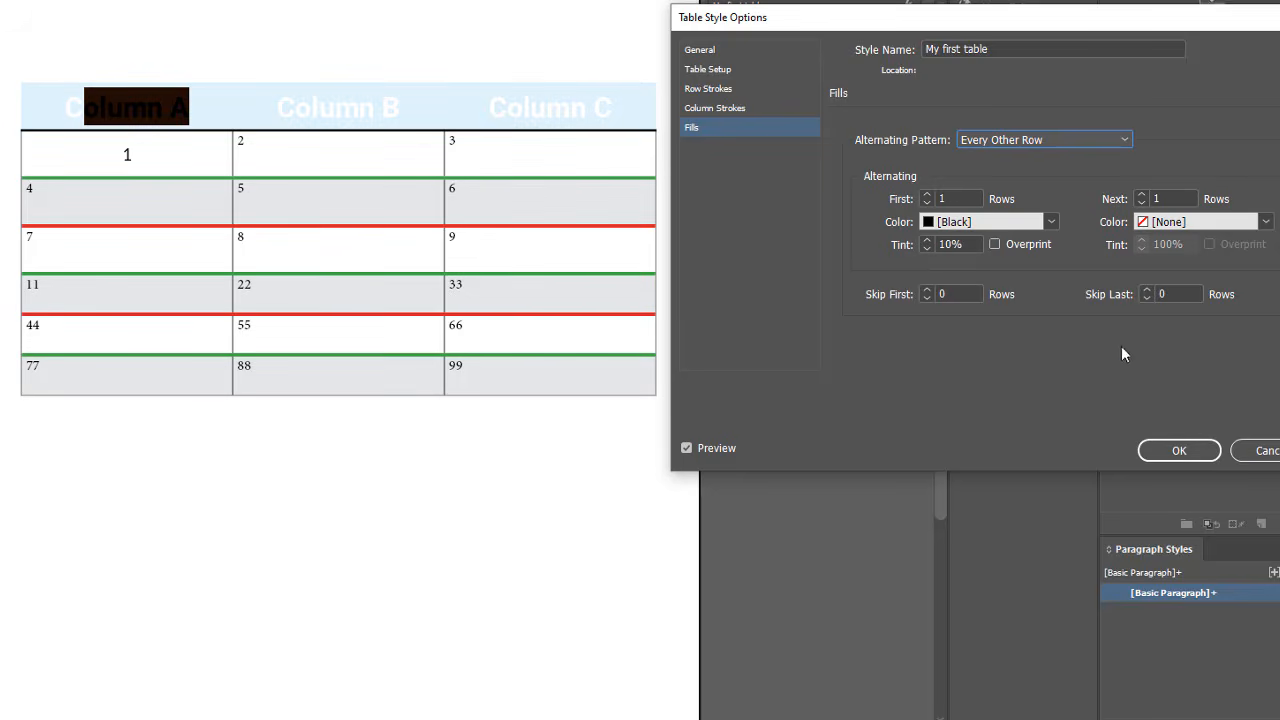
click(1183, 452)
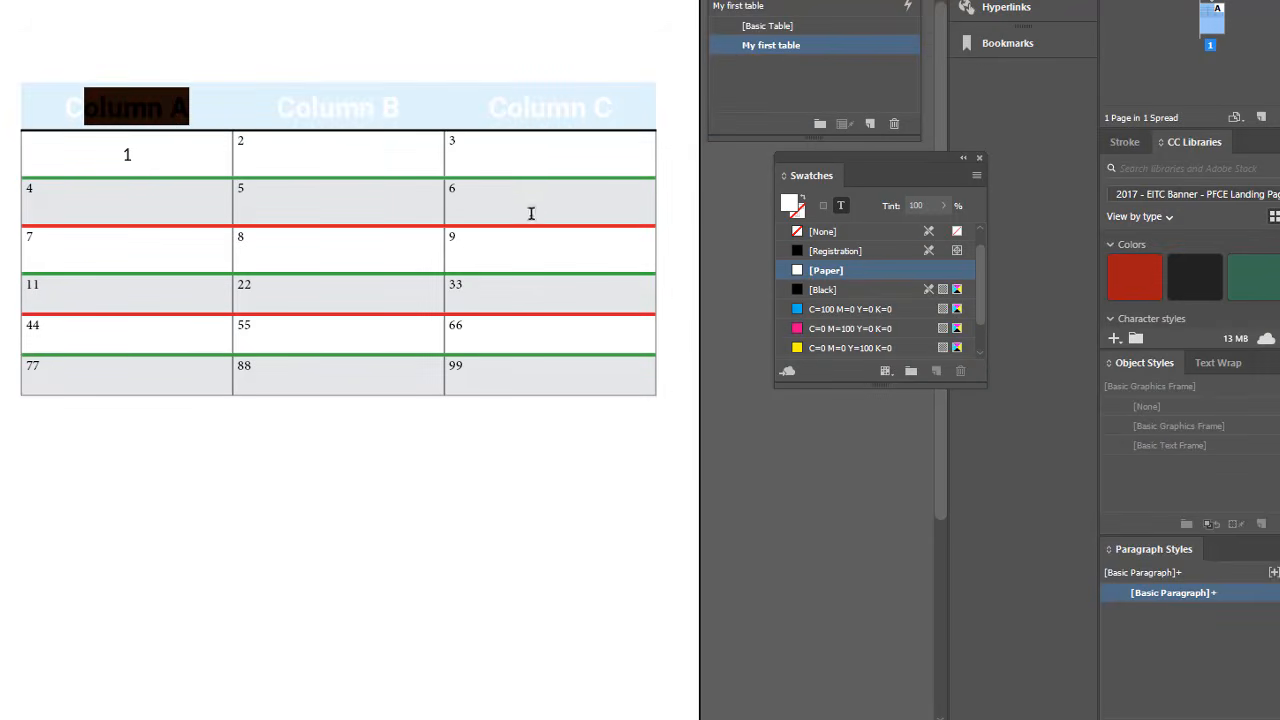
Add one header row to the table and set the header to repeat Once per Page.
click(537, 189)
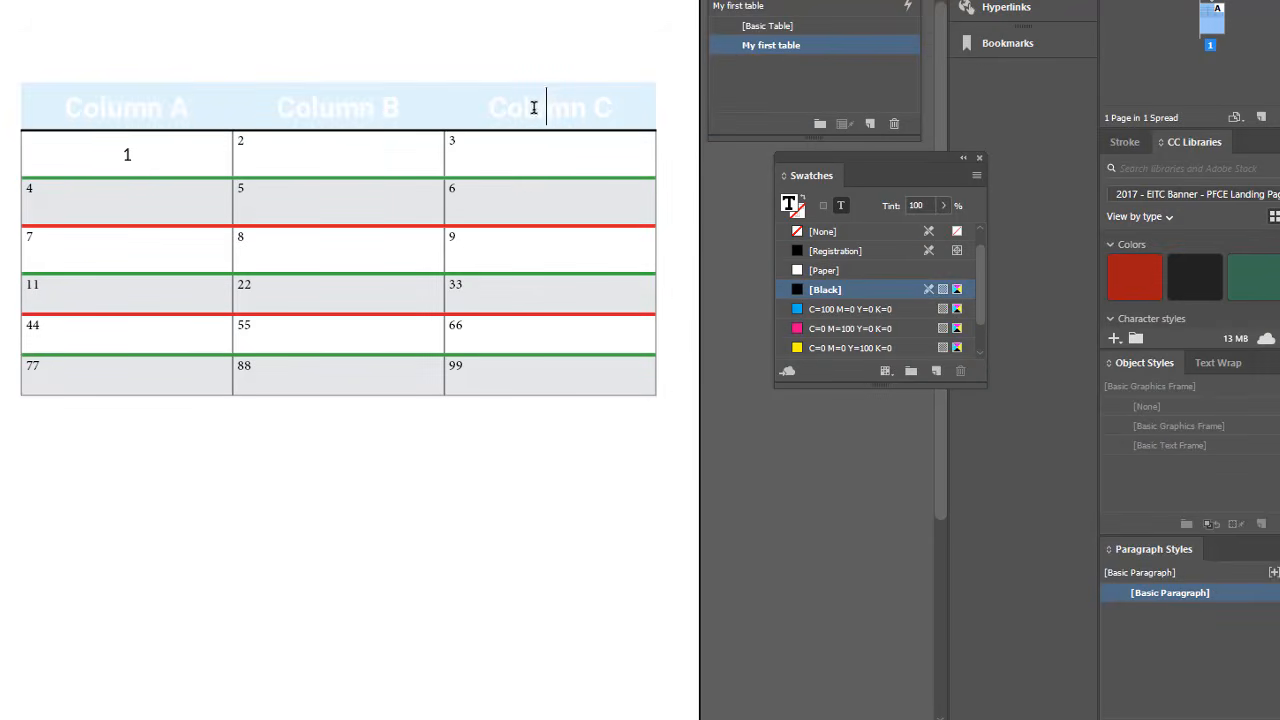
click(14, 118)
right_click(157, 112)
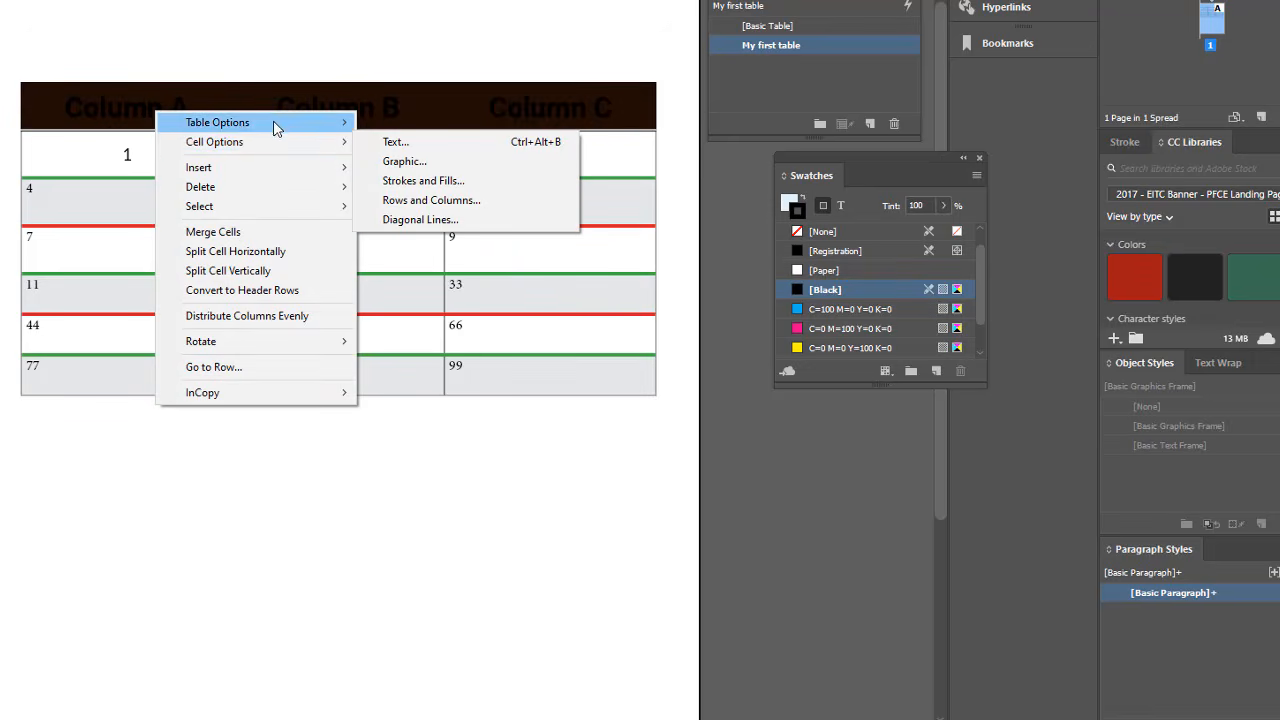
mouse_move(276, 128)
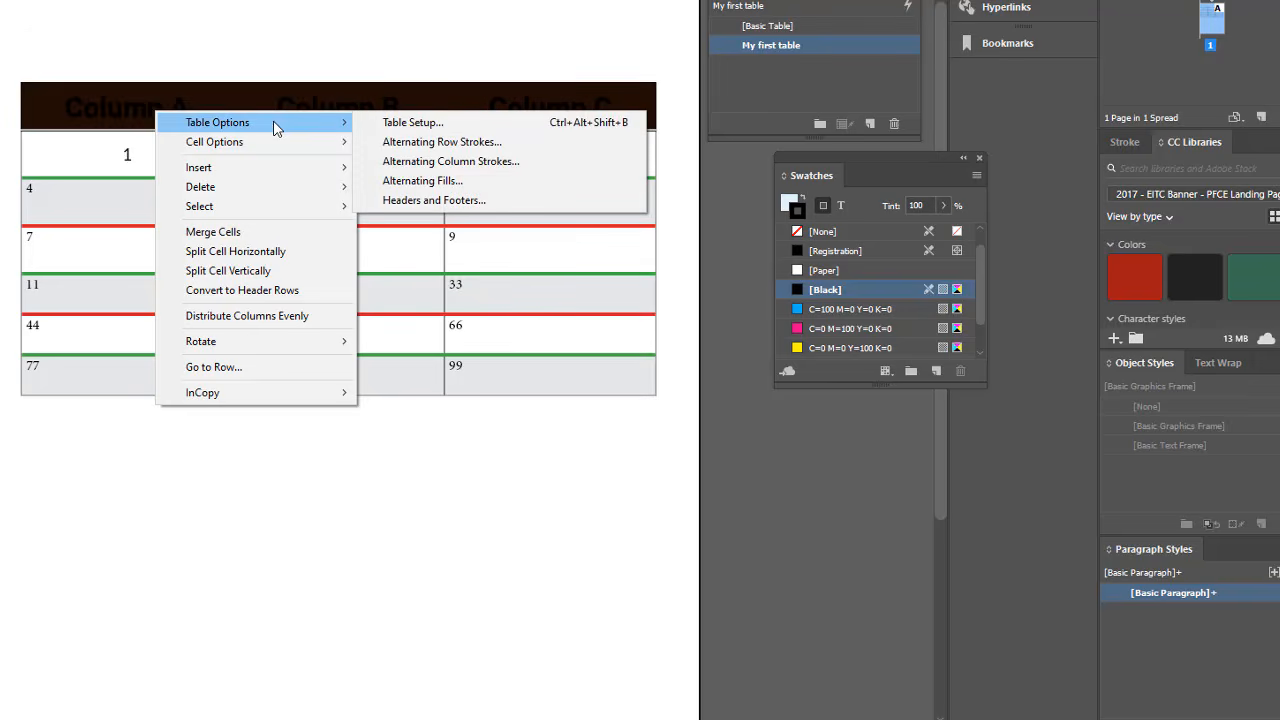
click(434, 200)
click(856, 220)
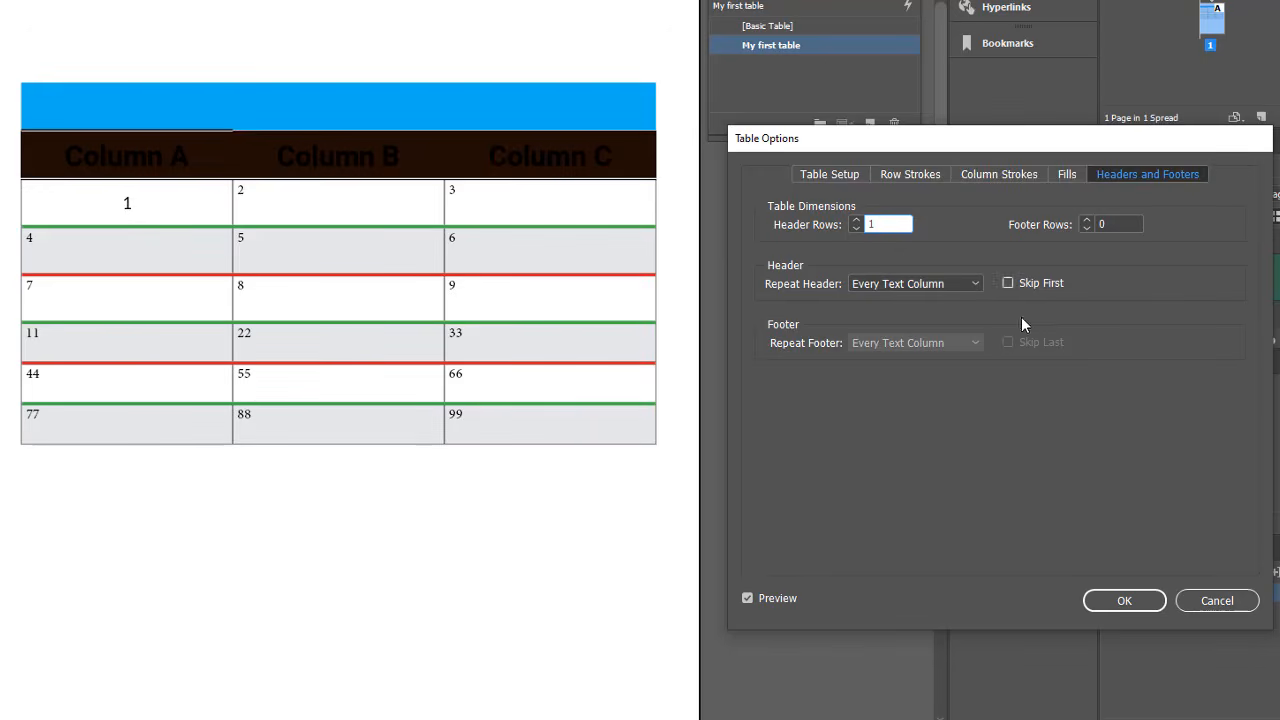
click(959, 281)
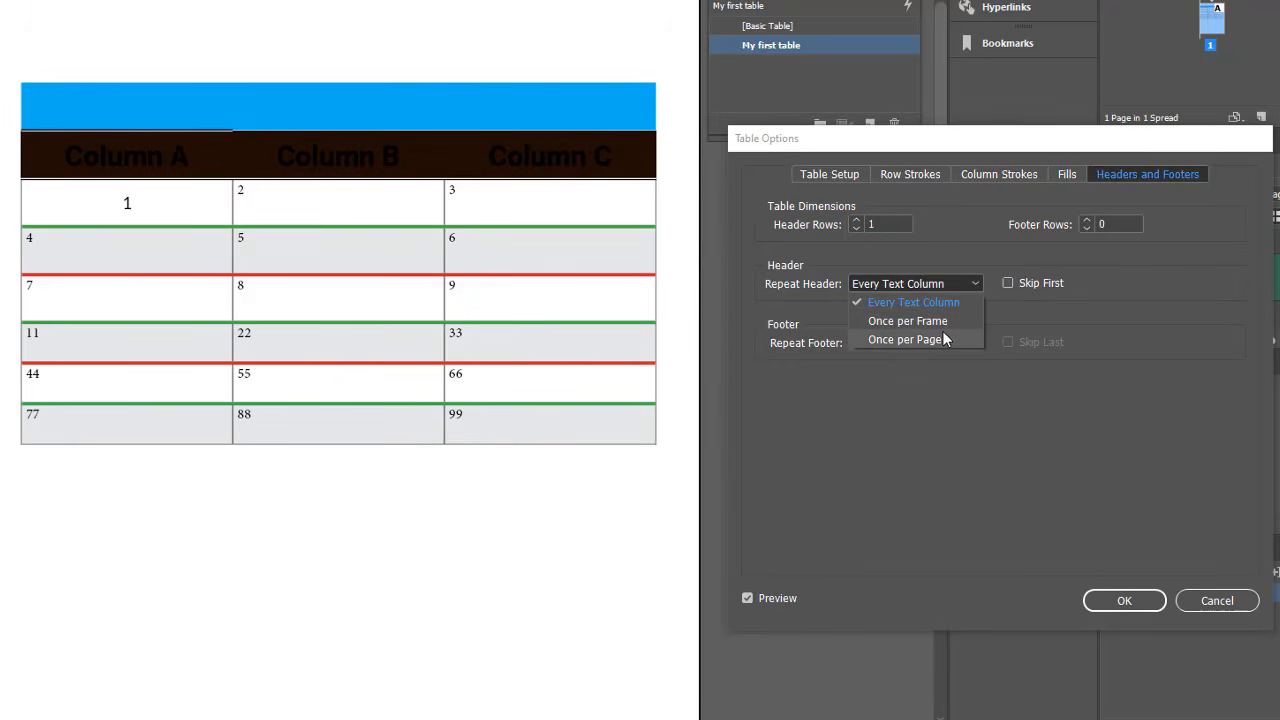
click(943, 340)
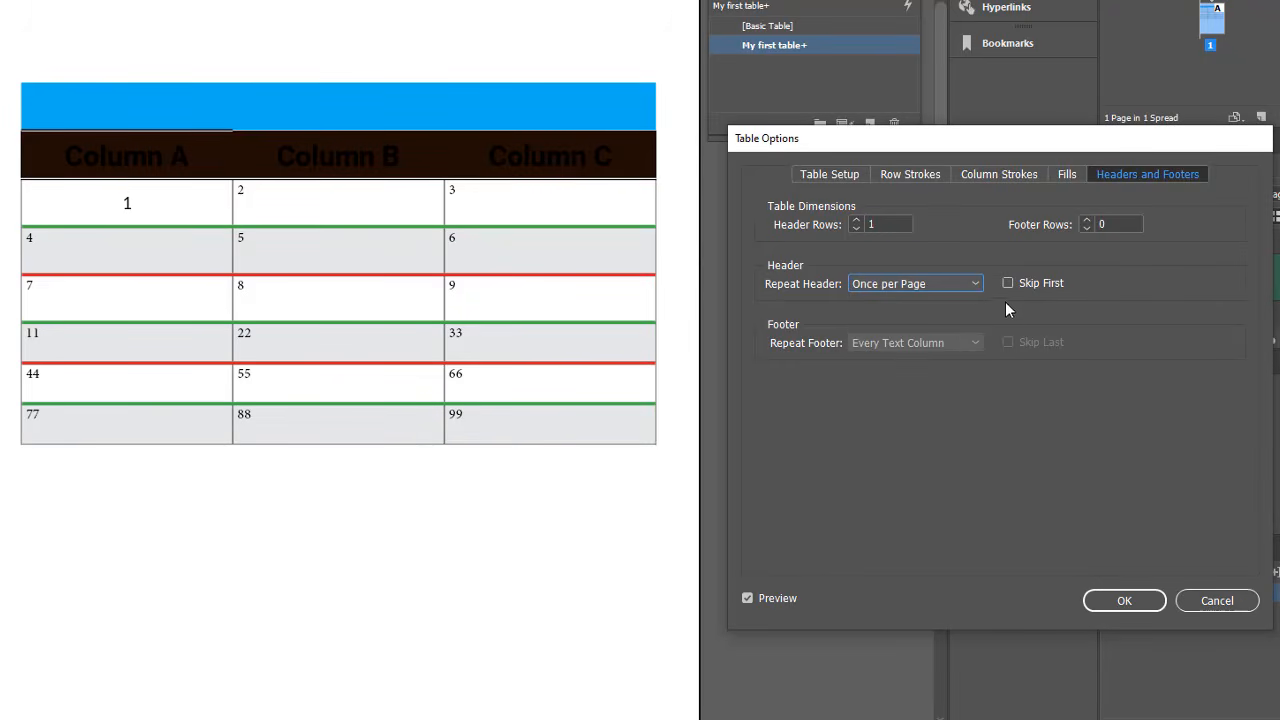
click(1124, 602)
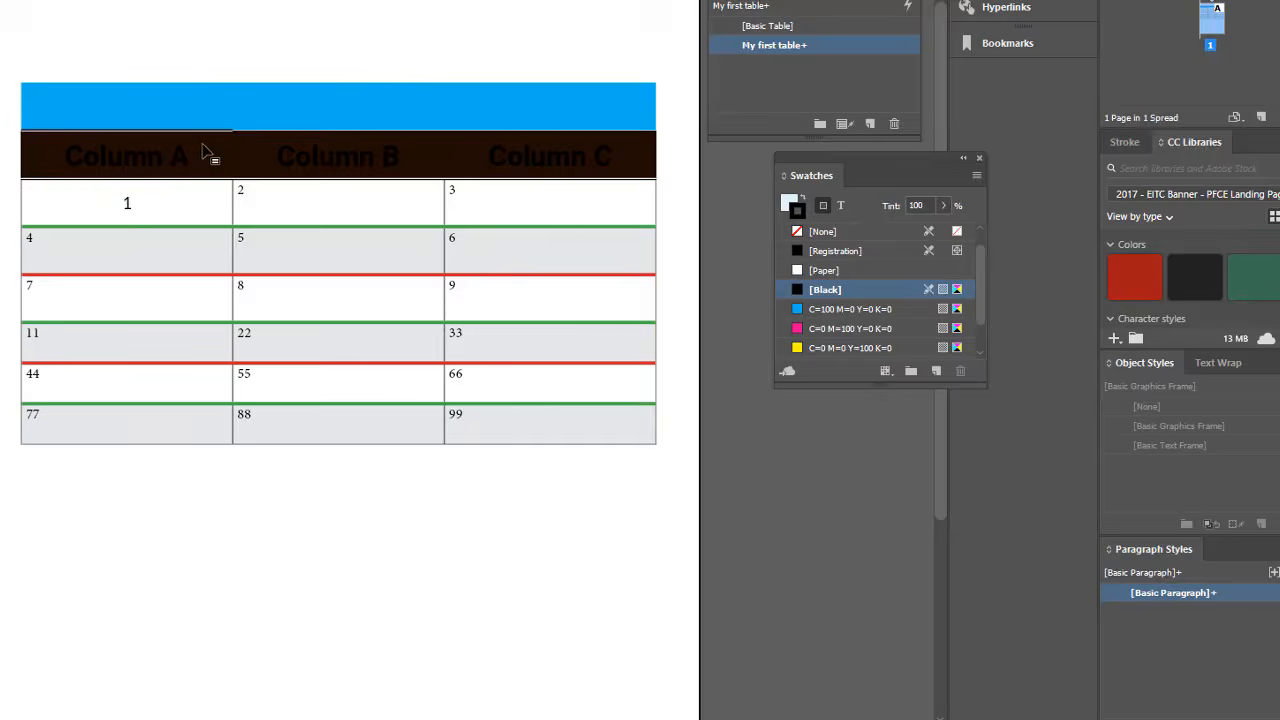
Move the titles Column A, Column B and Column C from the old title row into the matching cells of the new header row.
drag(203, 157, 50, 157)
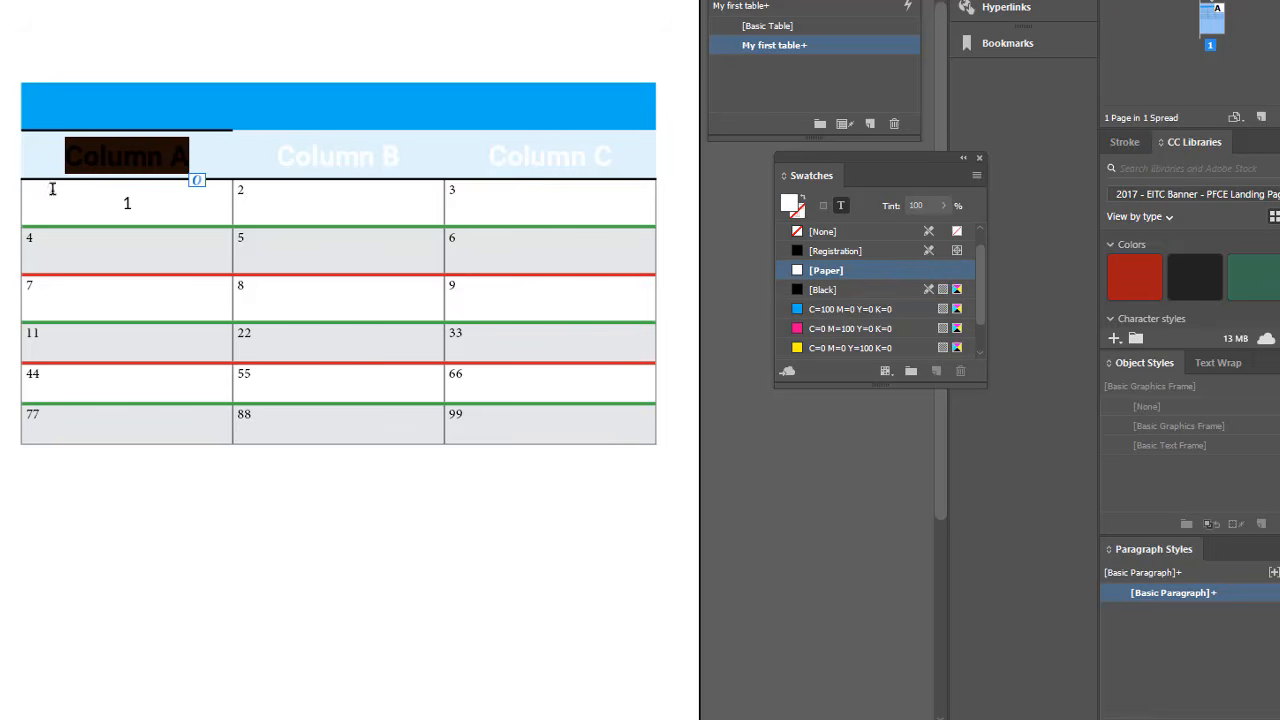
key(ctrl+x)
click(143, 103)
key(ctrl+v)
triple_click(327, 158)
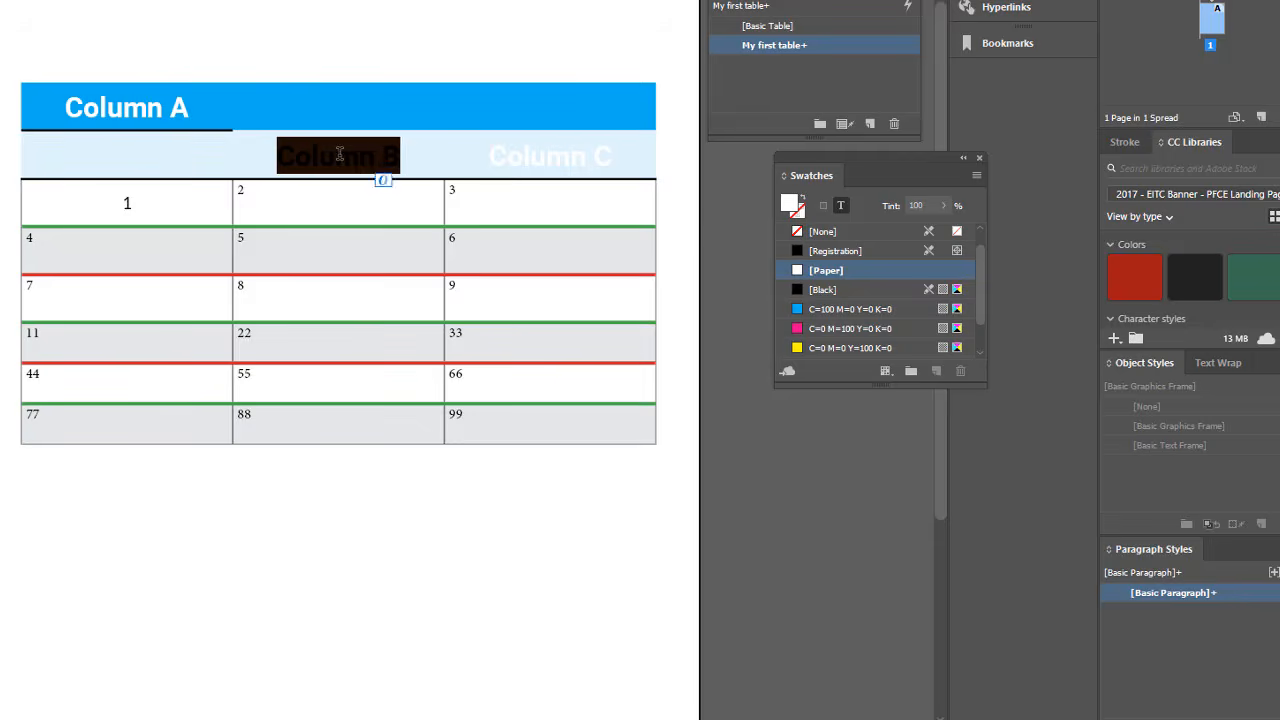
key(ctrl+x)
click(350, 94)
key(ctrl+v)
triple_click(539, 157)
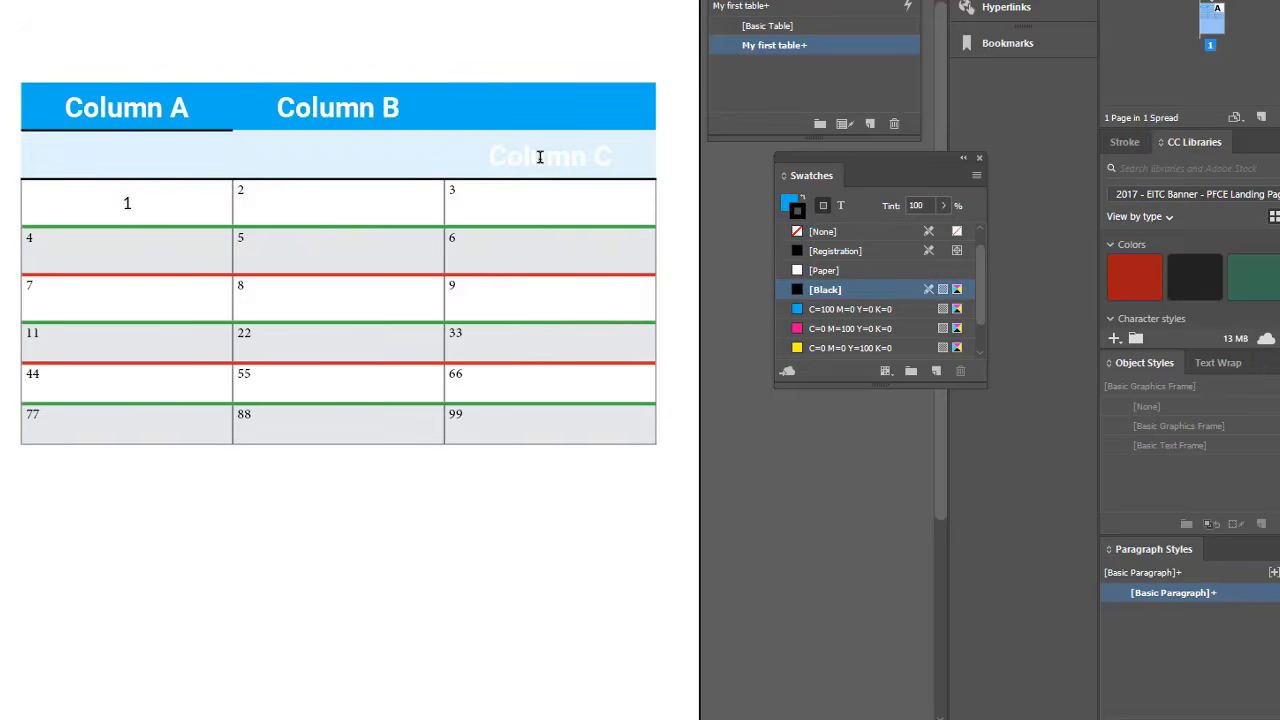
key(ctrl+x)
click(539, 105)
key(ctrl+v)
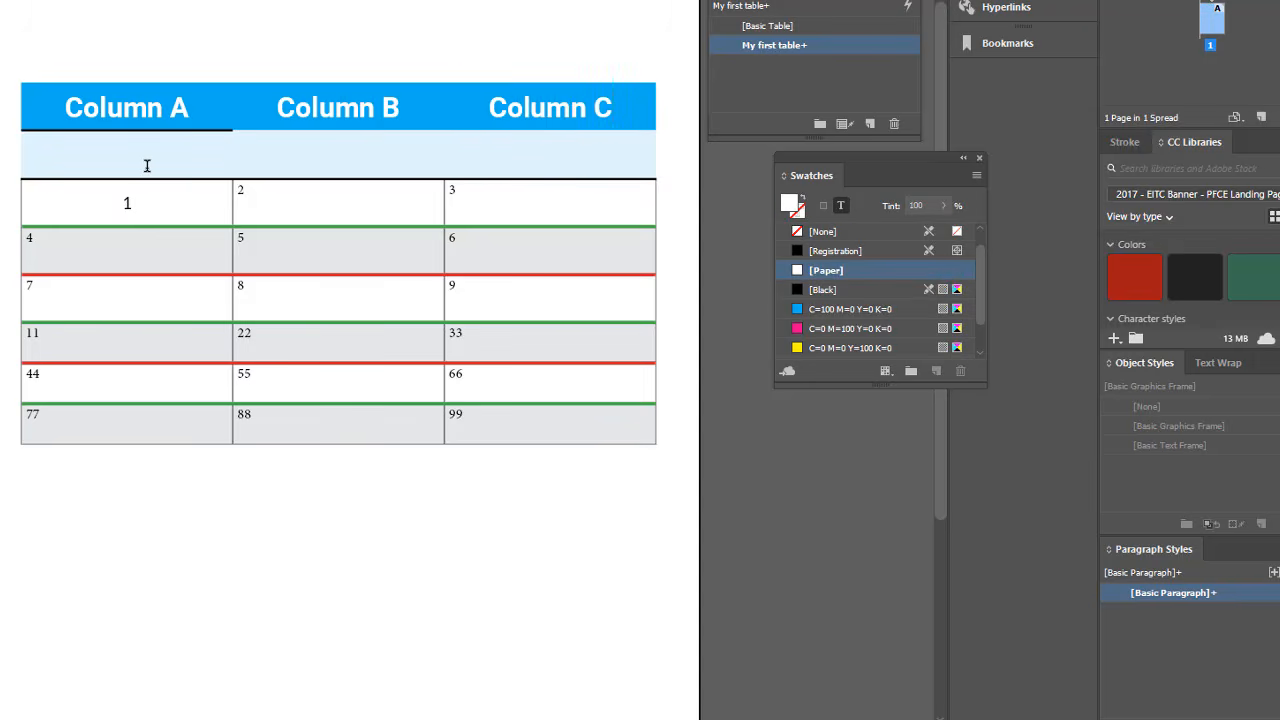
Delete the emptied title row beneath the table's header row.
drag(114, 152, 485, 160)
key(ctrl+BackSpace)
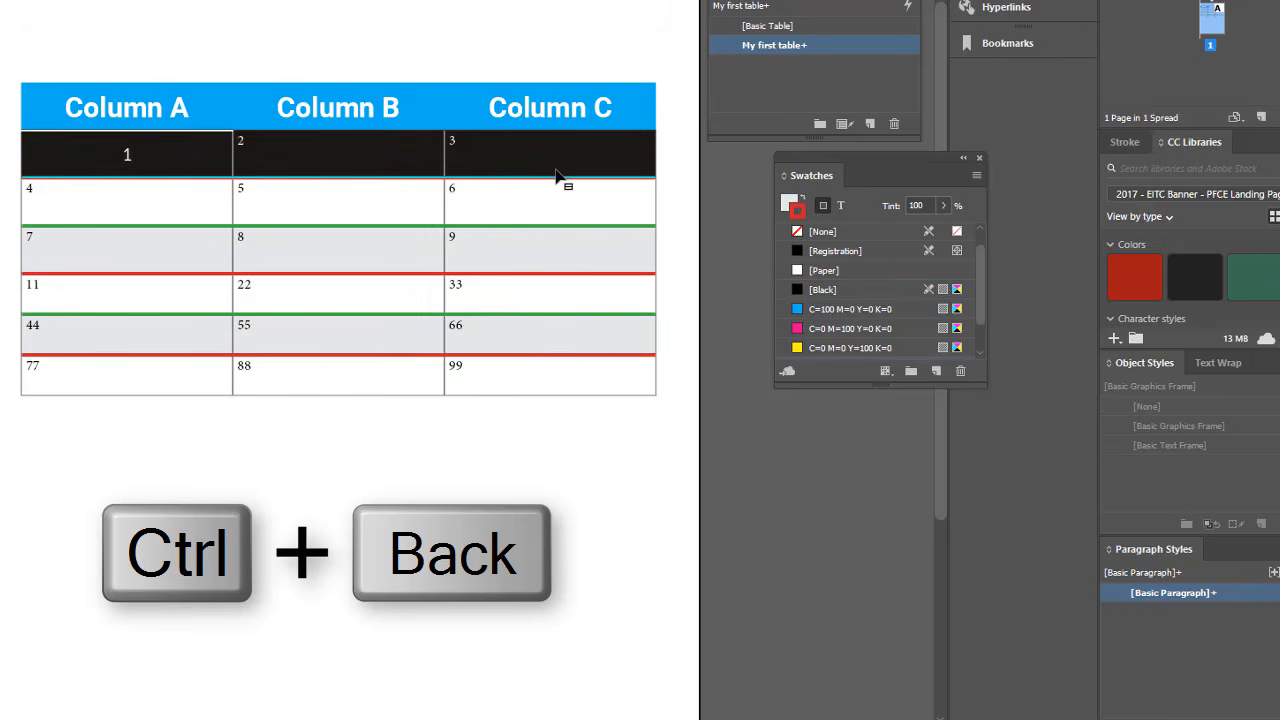
click(557, 176)
drag(505, 105, 110, 118)
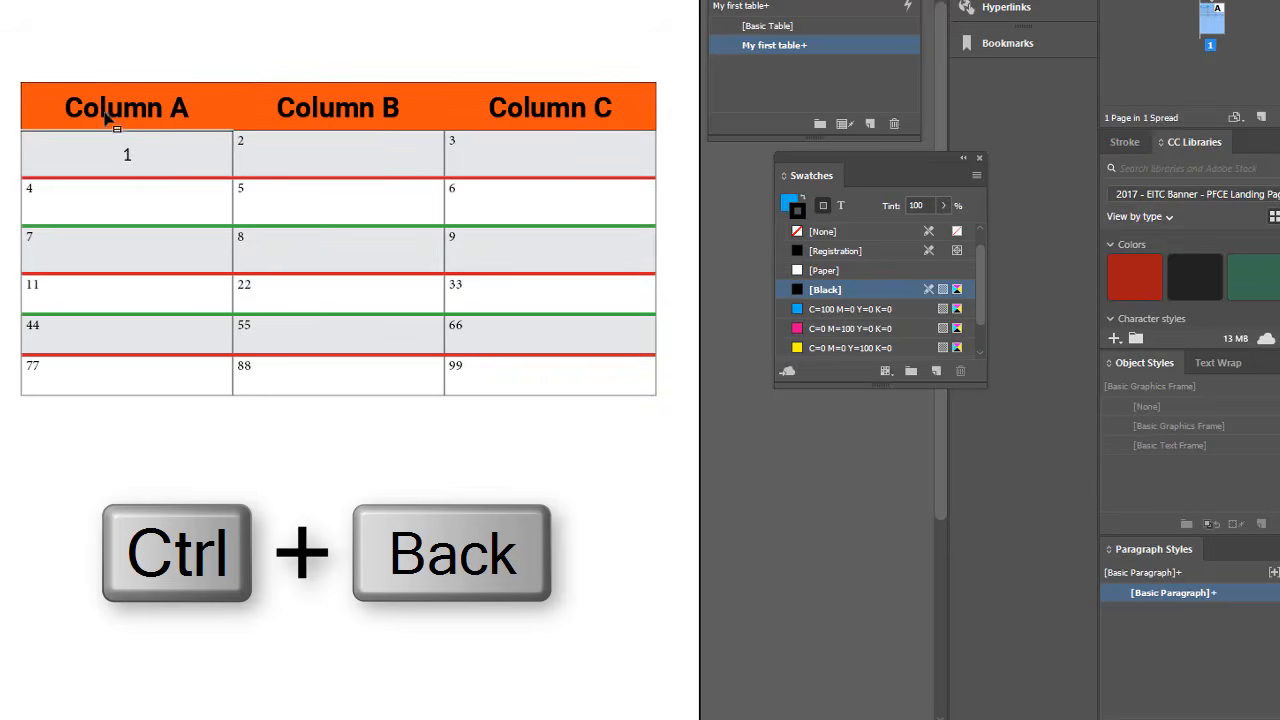
click(162, 124)
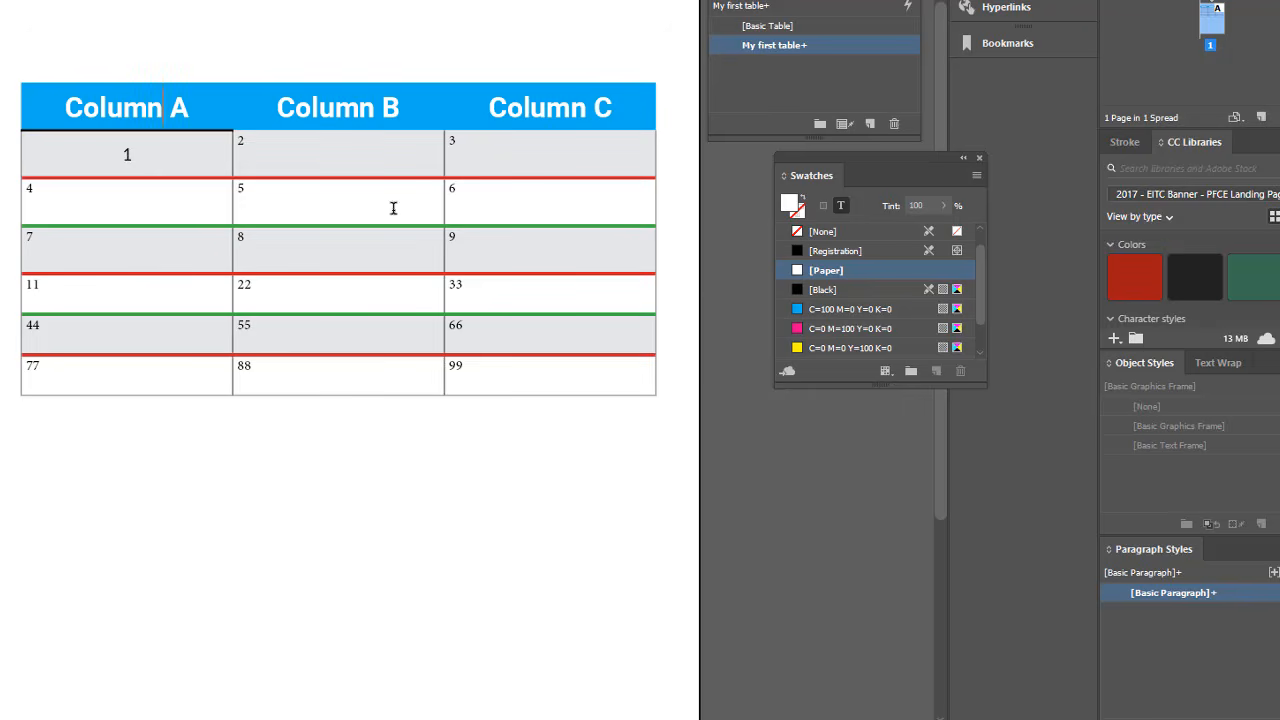
double_click(126, 154)
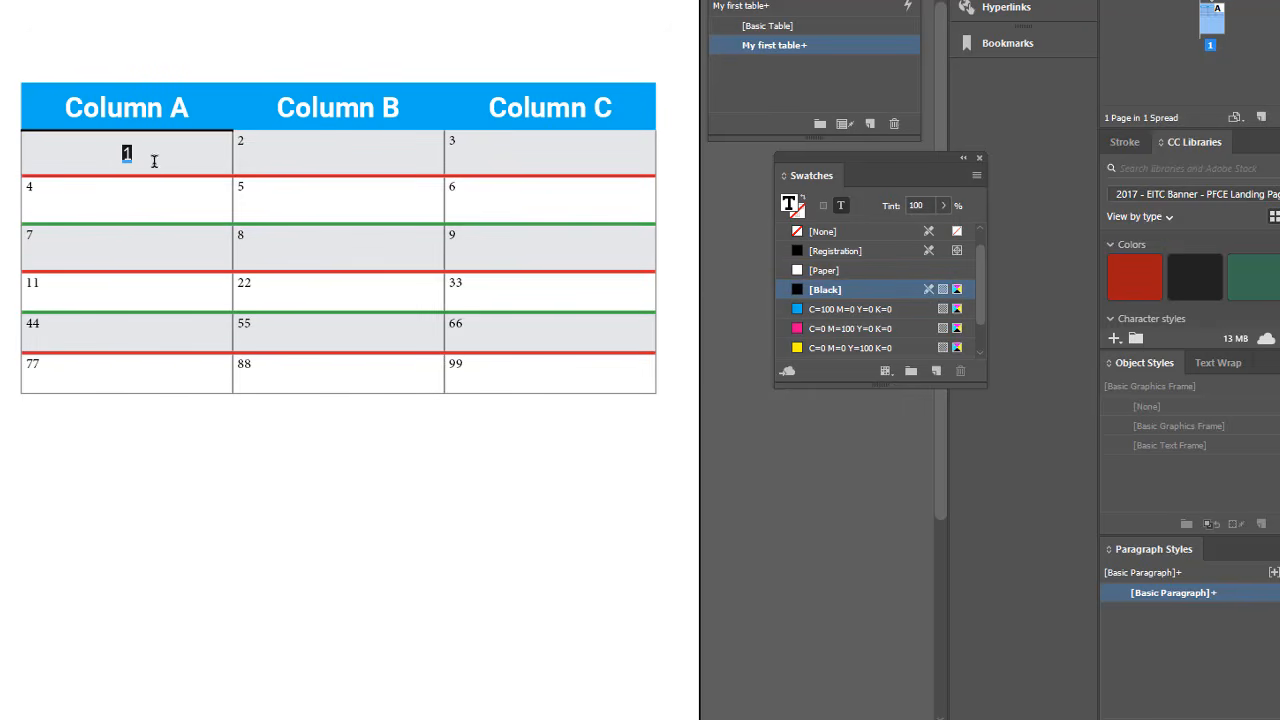
drag(167, 160, 604, 368)
right_click(808, 47)
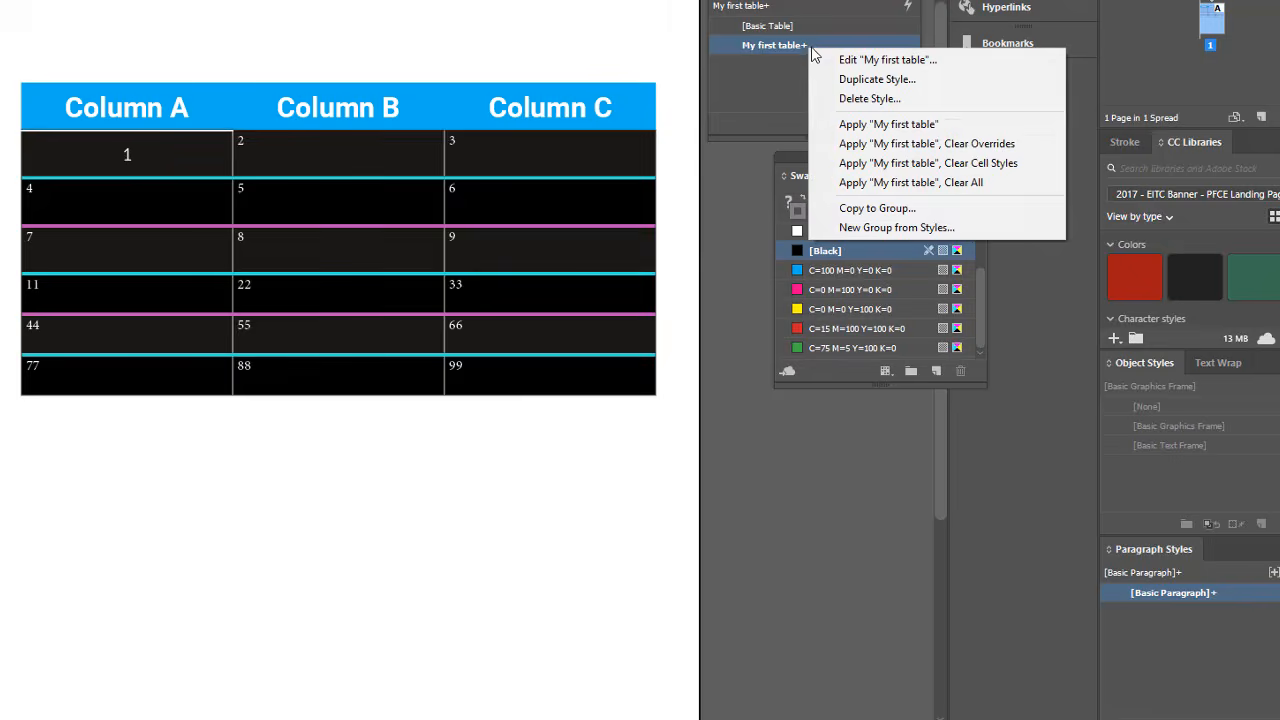
click(796, 48)
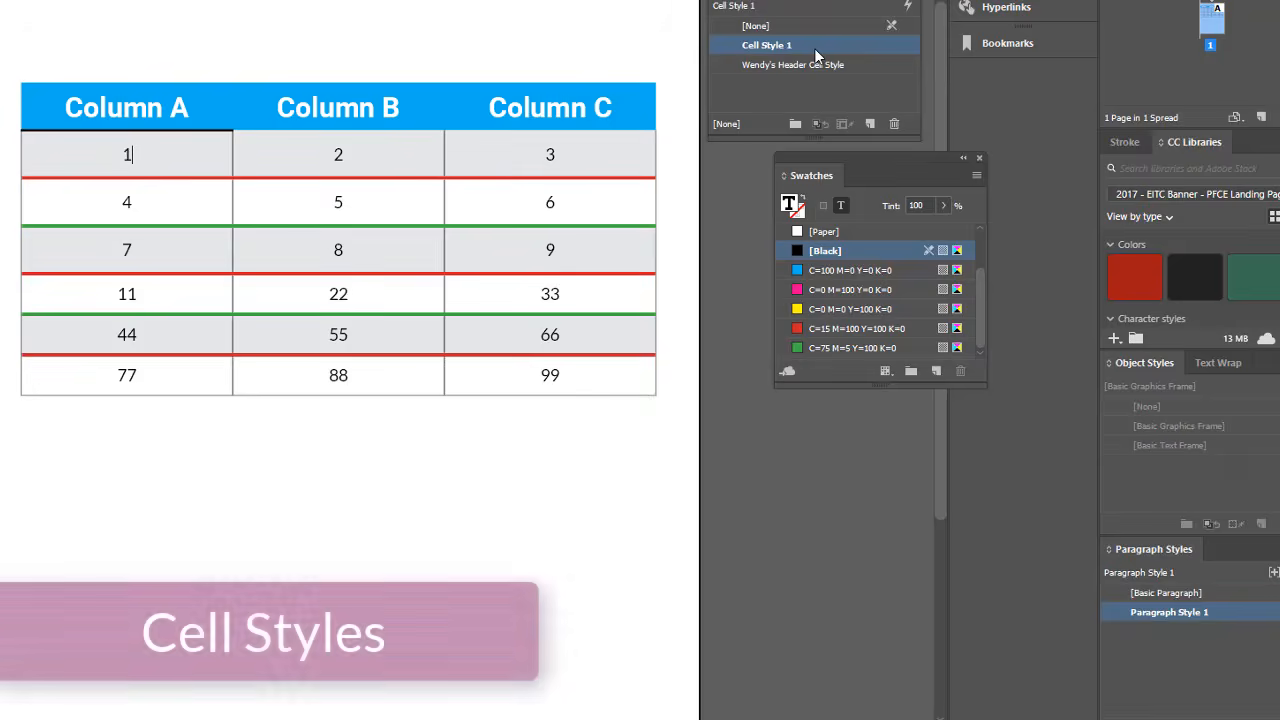
drag(137, 155, 571, 371)
click(571, 371)
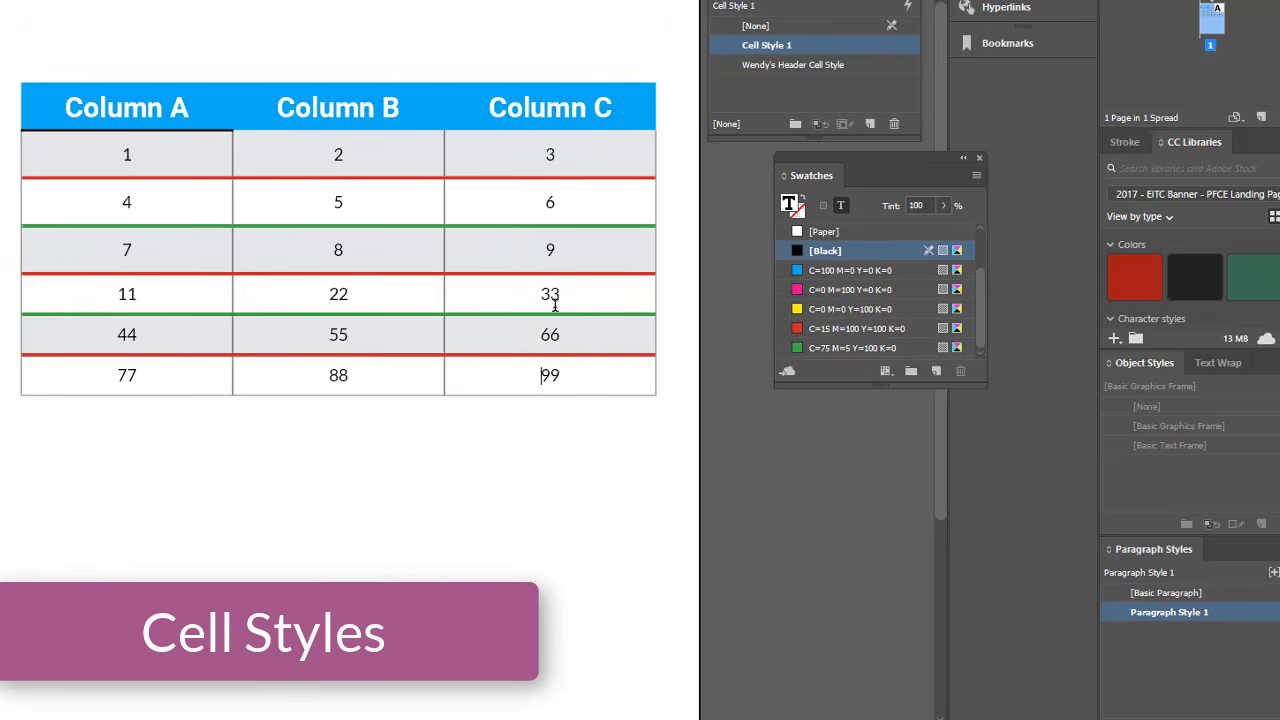
drag(562, 298, 172, 258)
click(183, 158)
drag(105, 160, 171, 163)
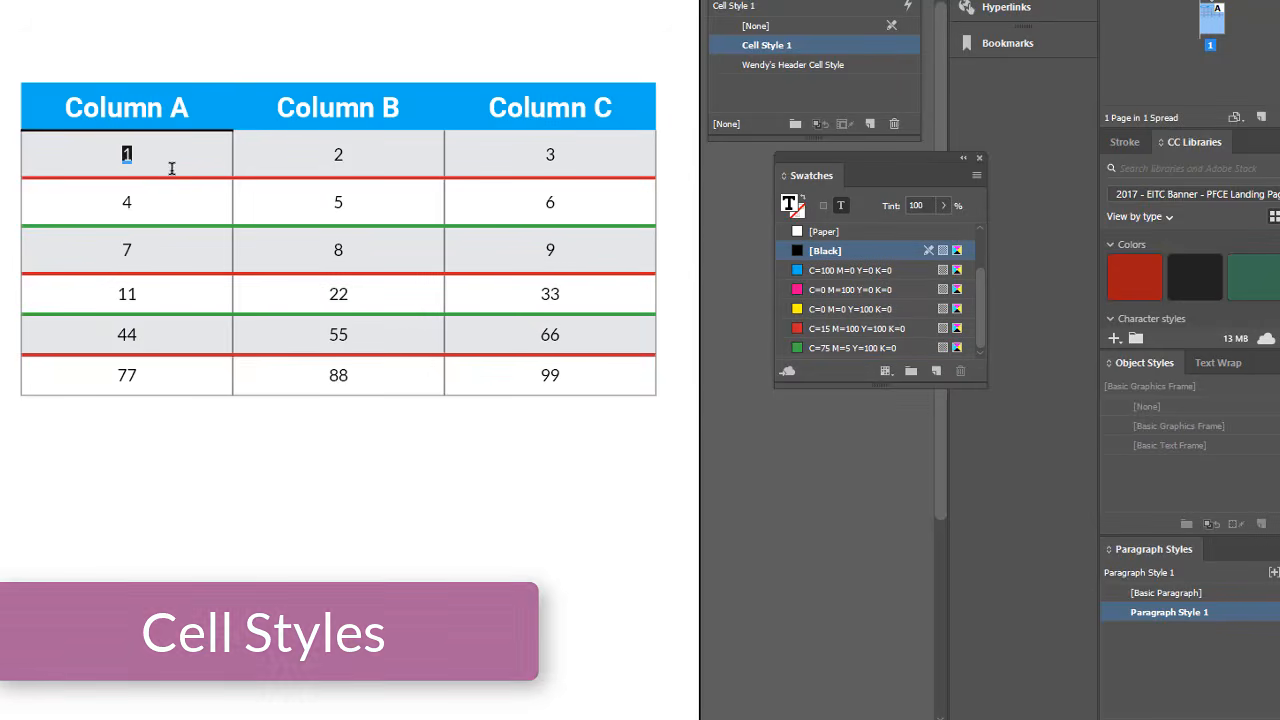
click(318, 154)
drag(306, 157, 341, 154)
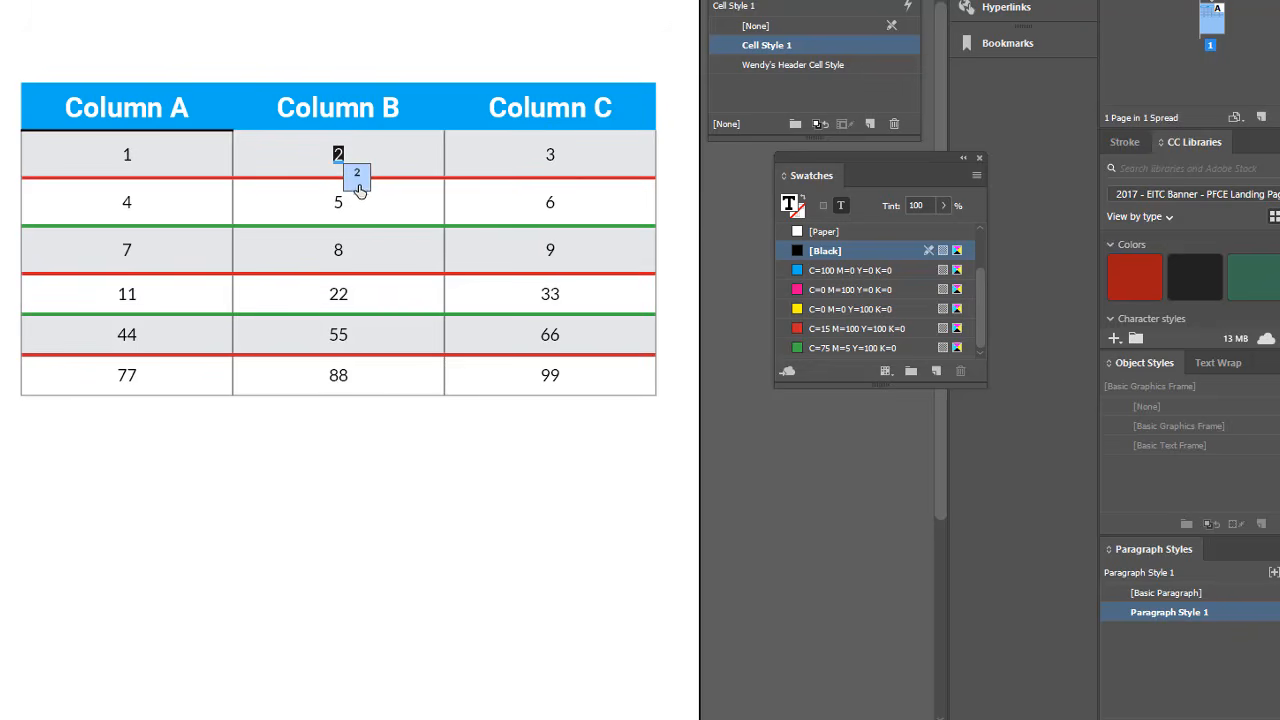
Open Cell Style 1 for editing and go to its text settings.
right_click(780, 47)
click(800, 62)
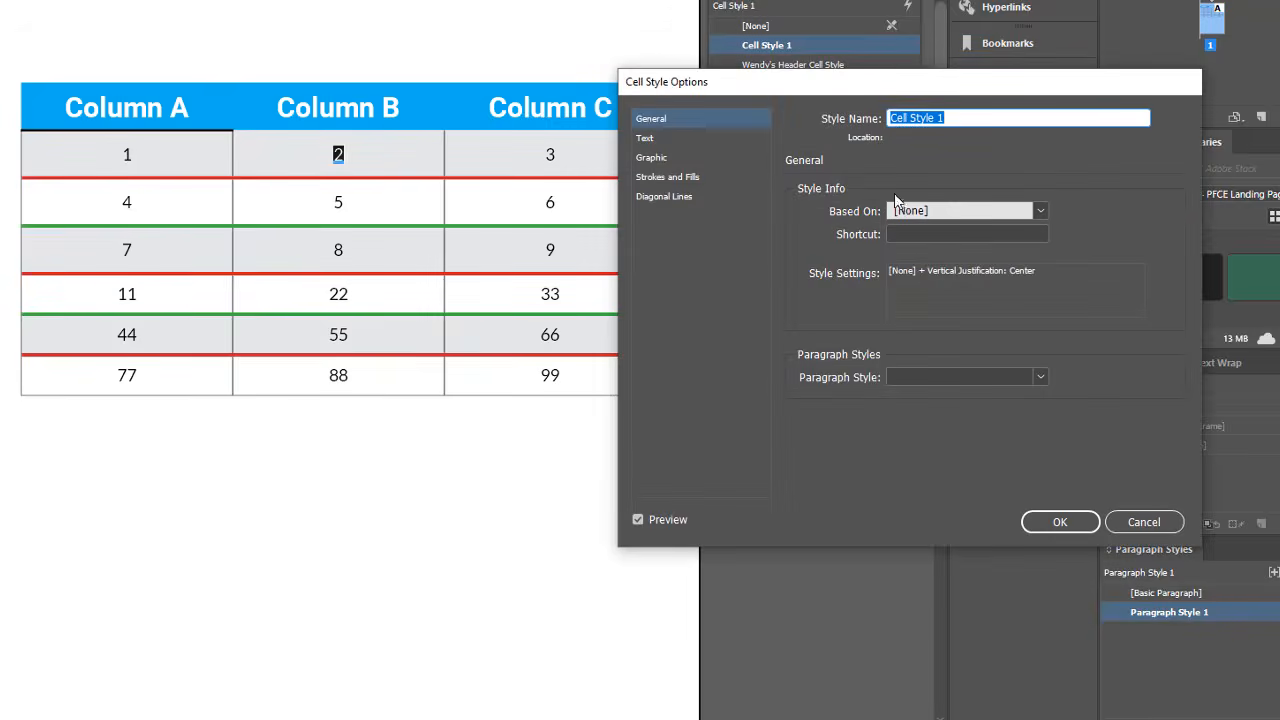
click(689, 140)
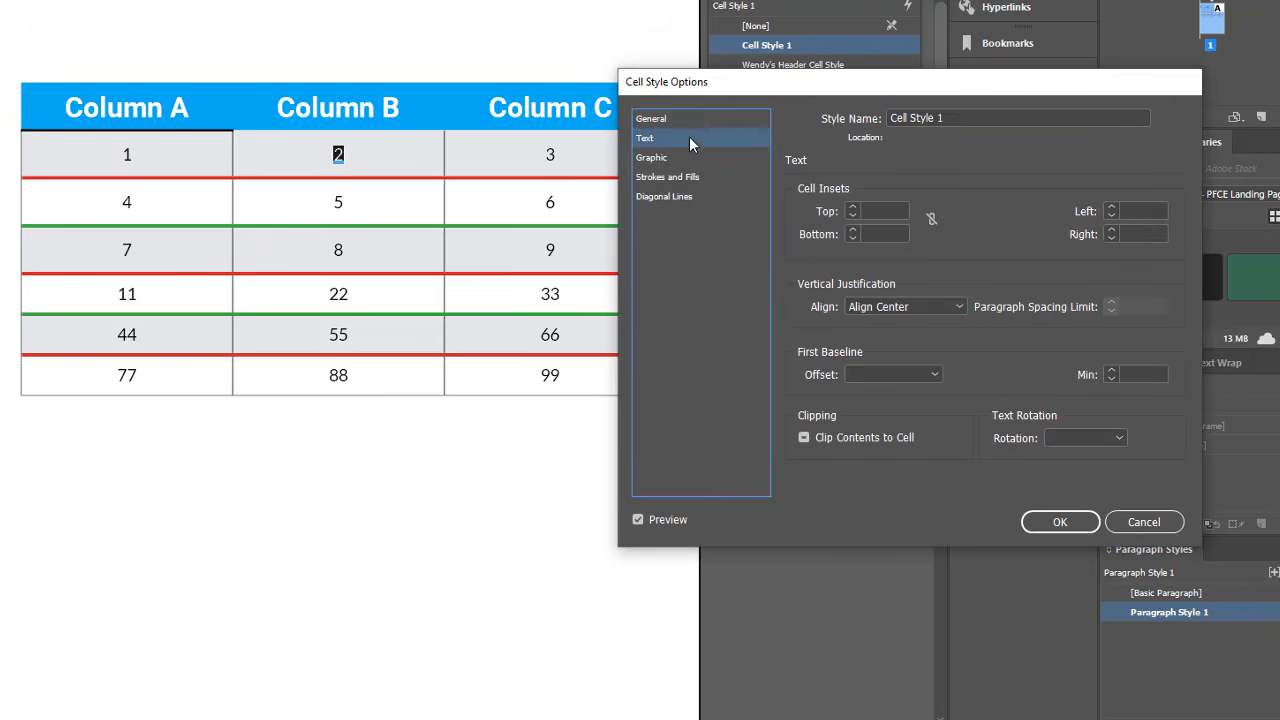
click(886, 210)
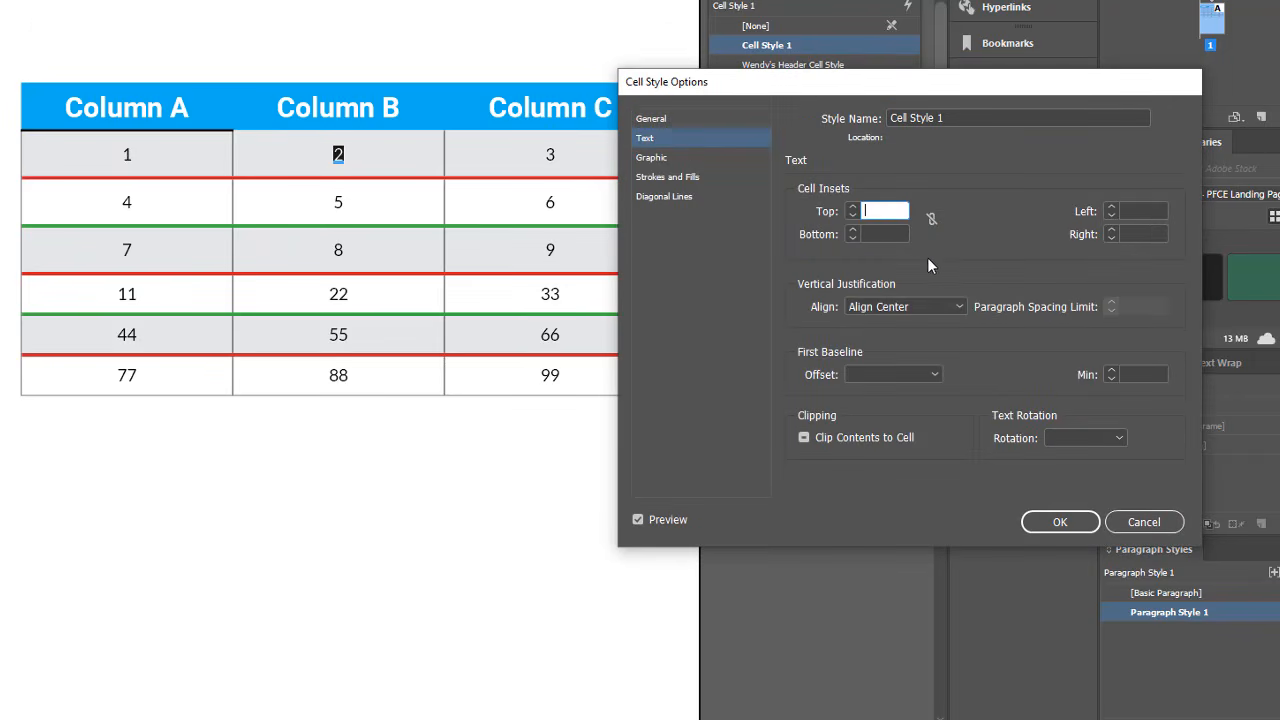
Try Align Top as the vertical justification of Cell Style 1, and return it to Align Center.
click(888, 307)
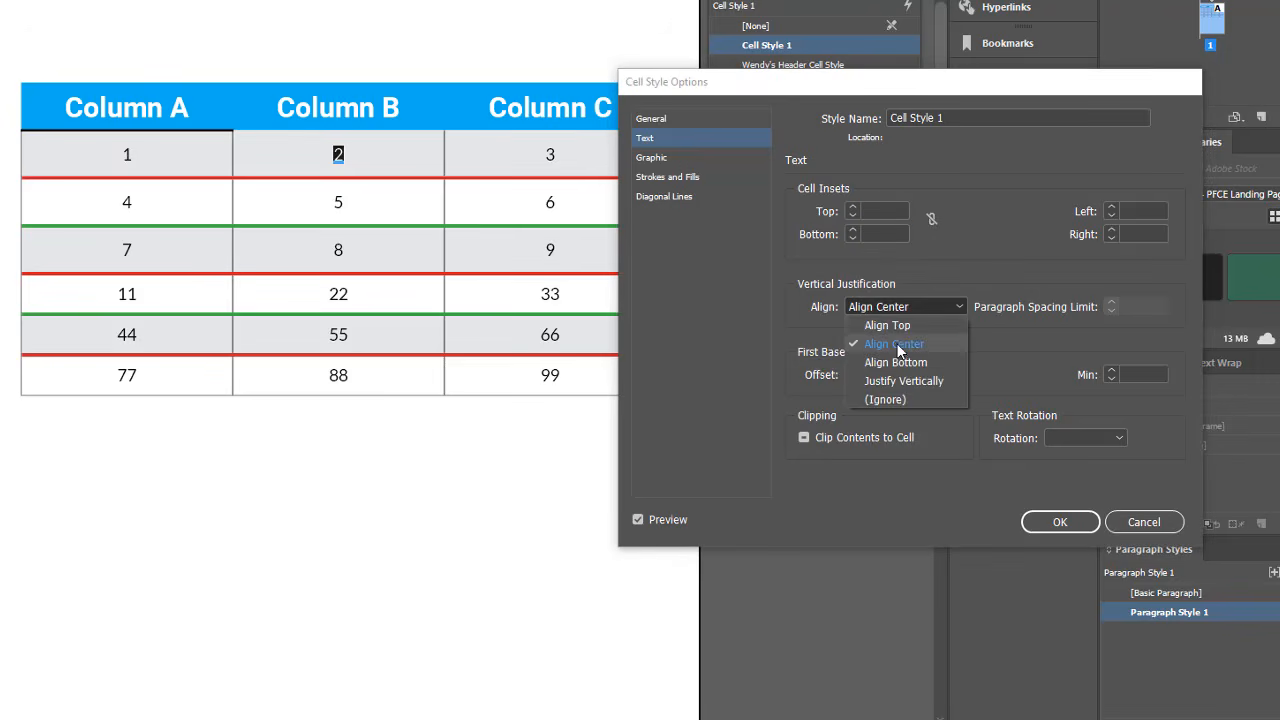
click(896, 322)
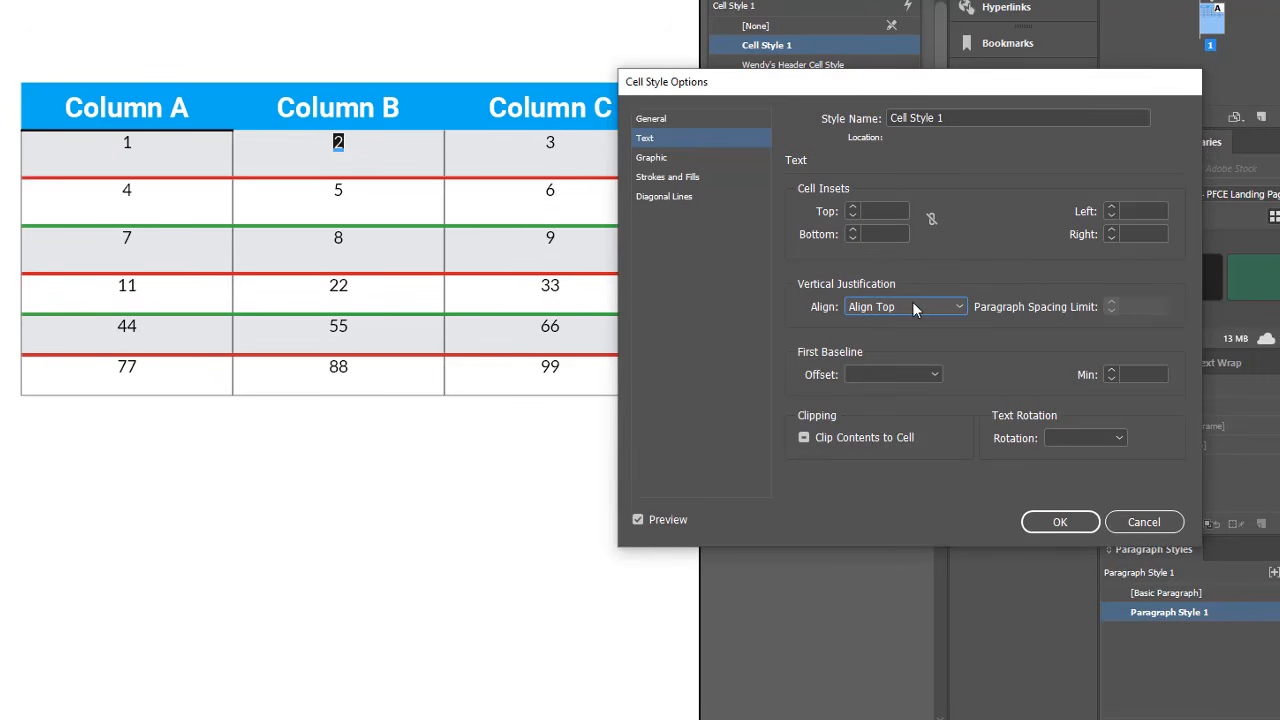
click(912, 307)
click(932, 345)
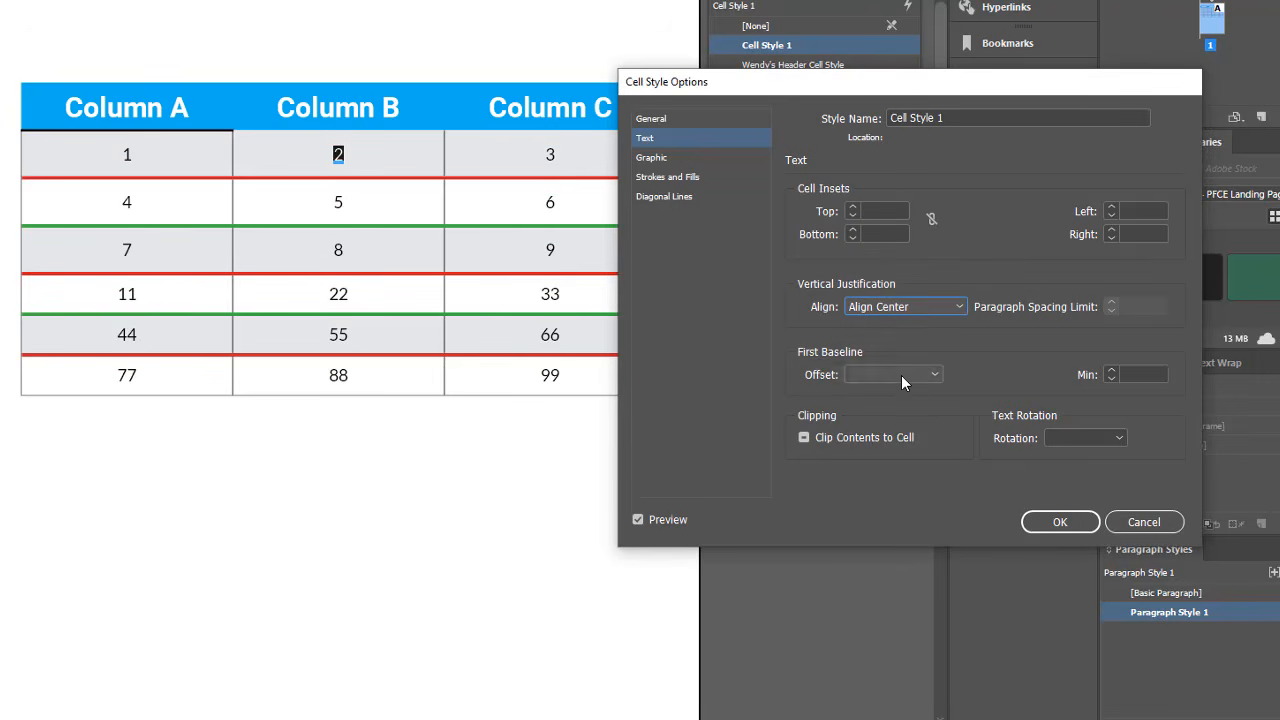
Review Cell Style 1's first baseline offset options and its graphic, strokes and fills, and diagonal lines settings.
click(901, 375)
click(934, 375)
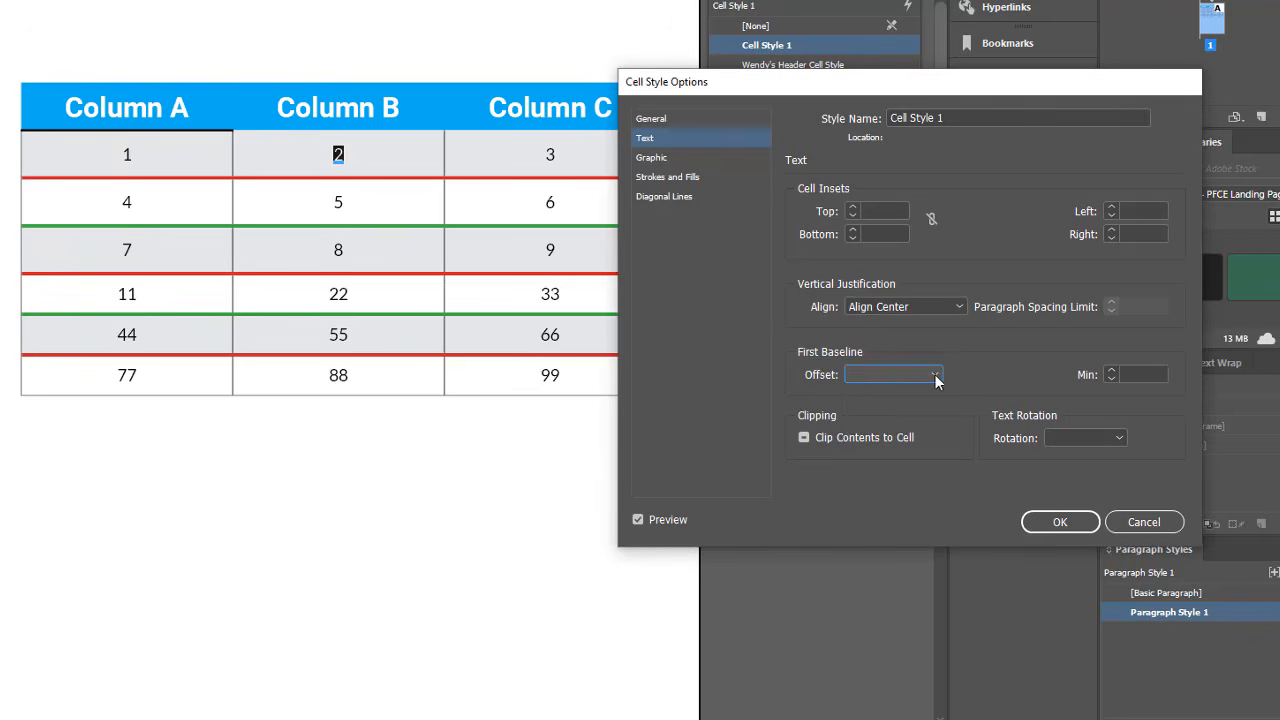
click(936, 375)
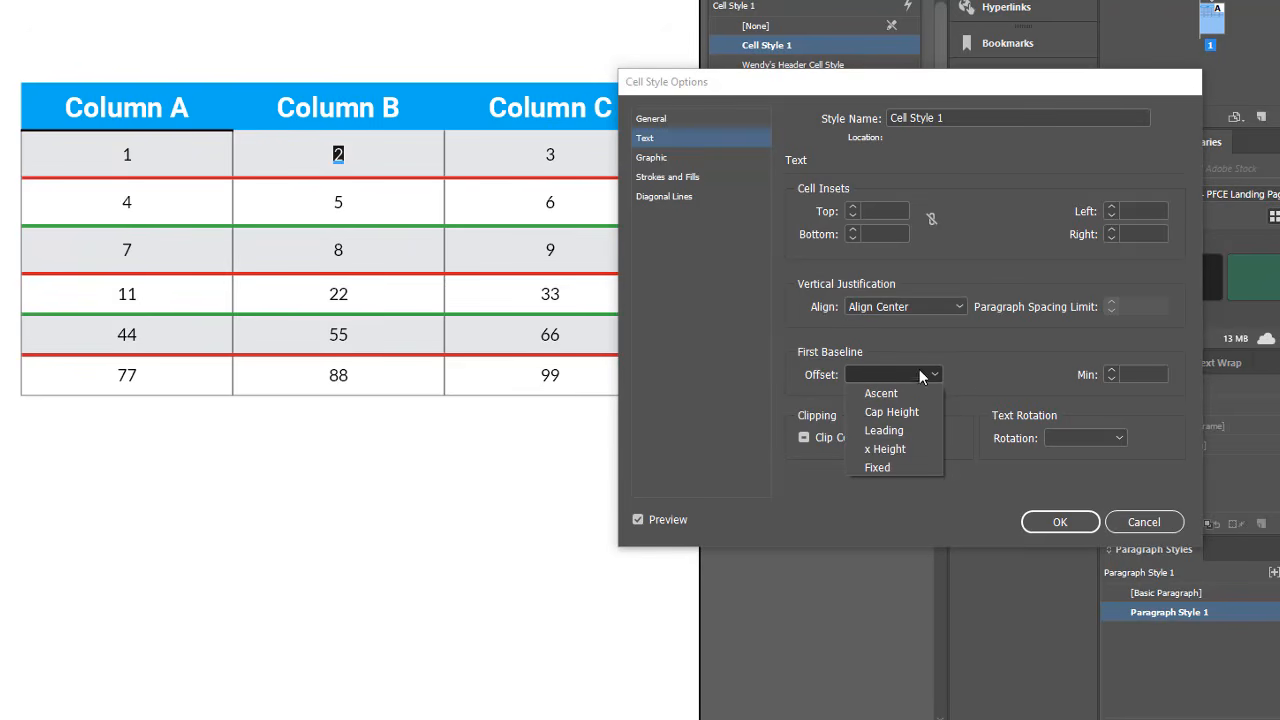
click(945, 341)
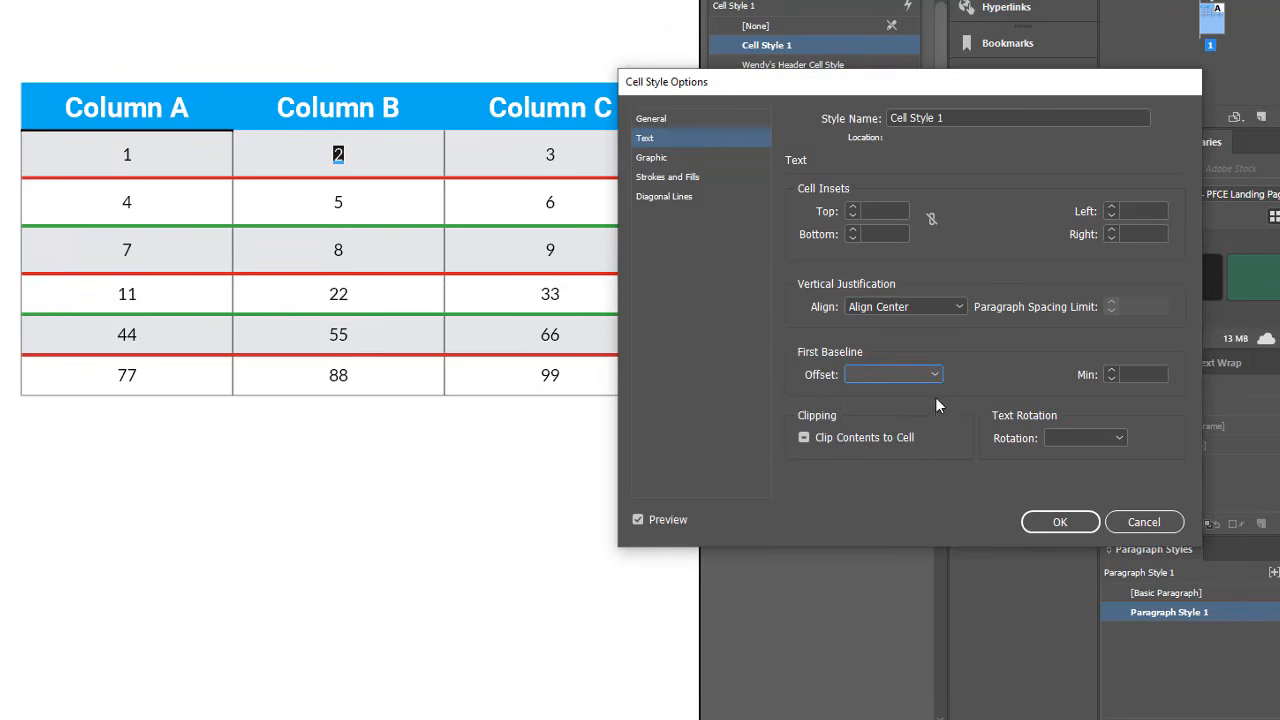
click(651, 158)
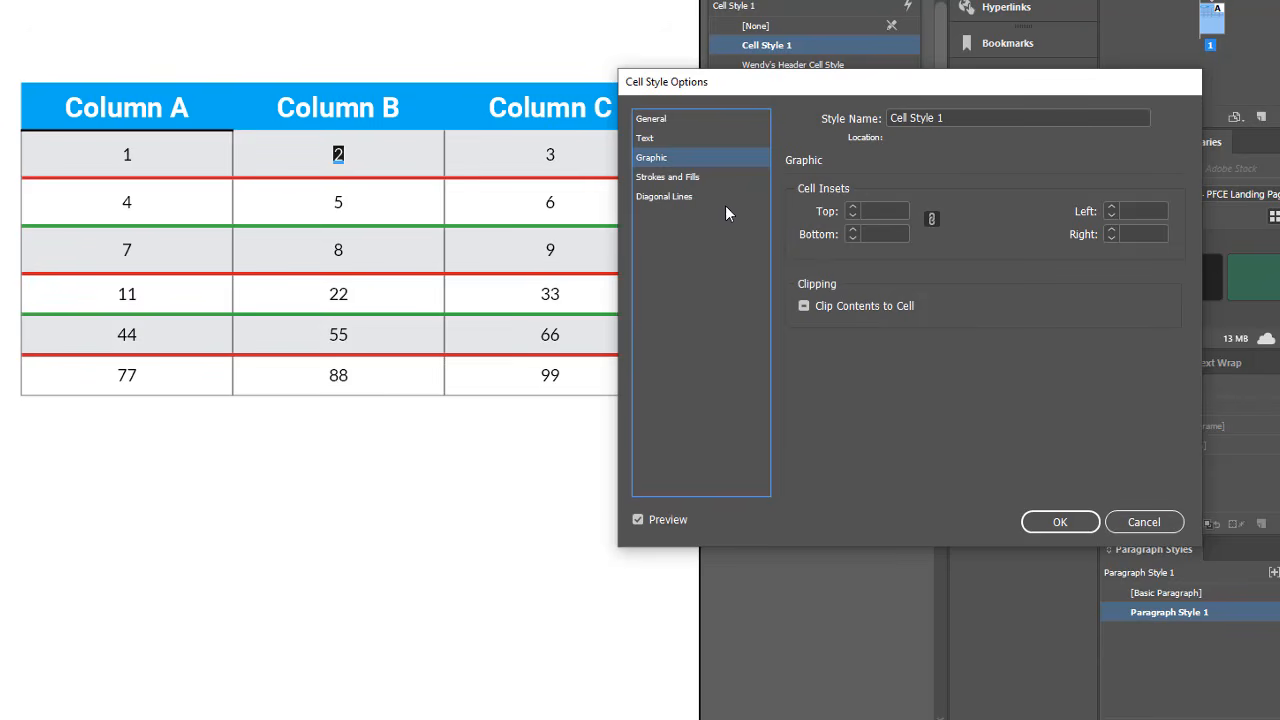
click(688, 180)
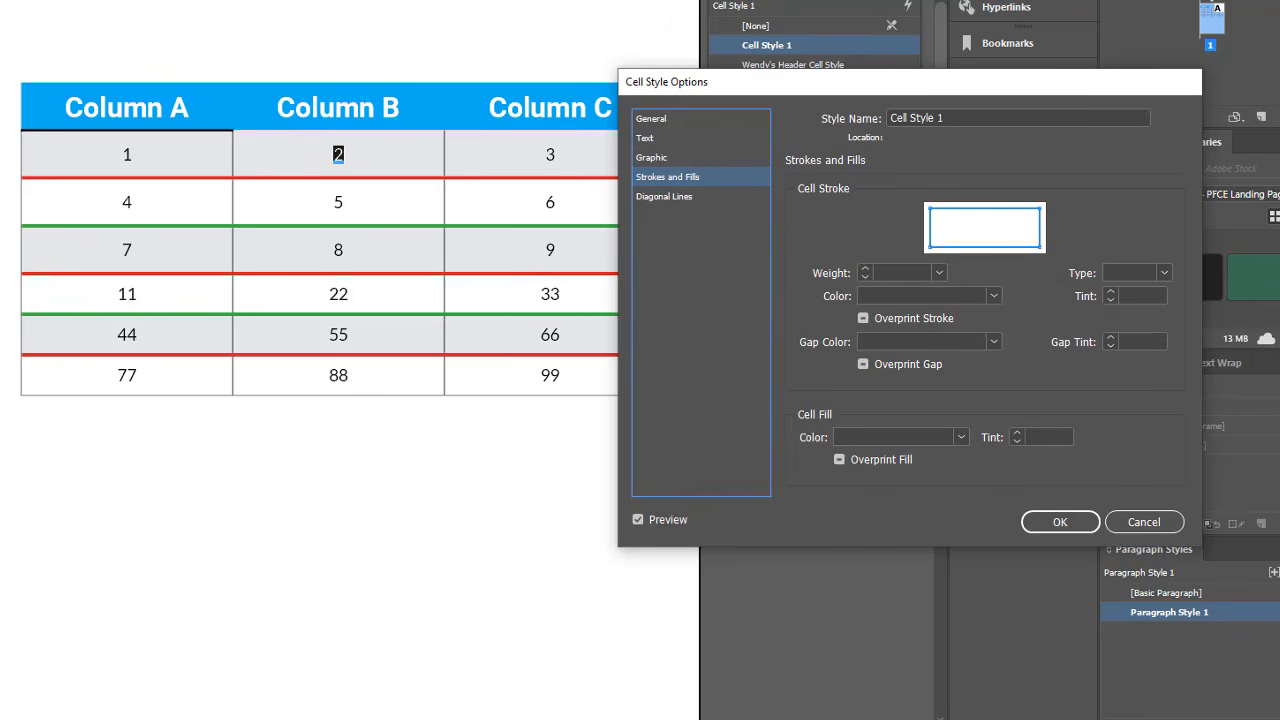
click(692, 197)
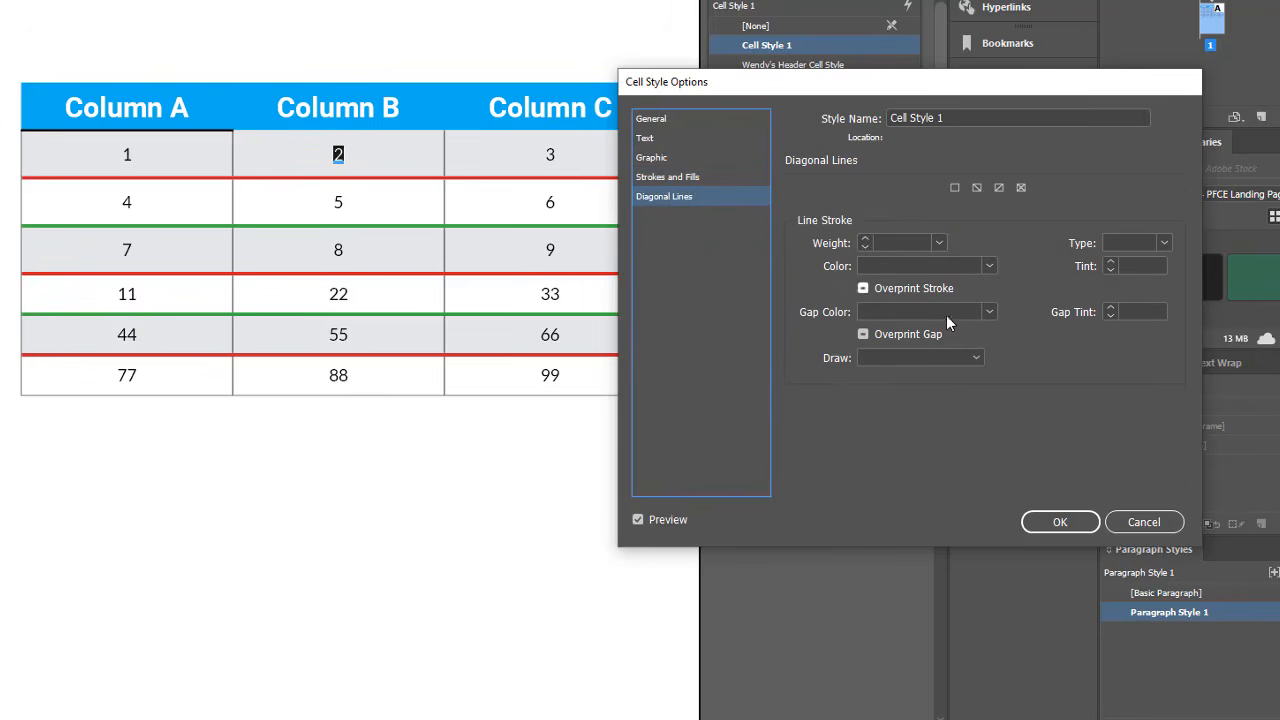
Try single and crossed diagonal lines in Cell Style 1, return to no diagonal lines, and accept the style options.
click(1000, 187)
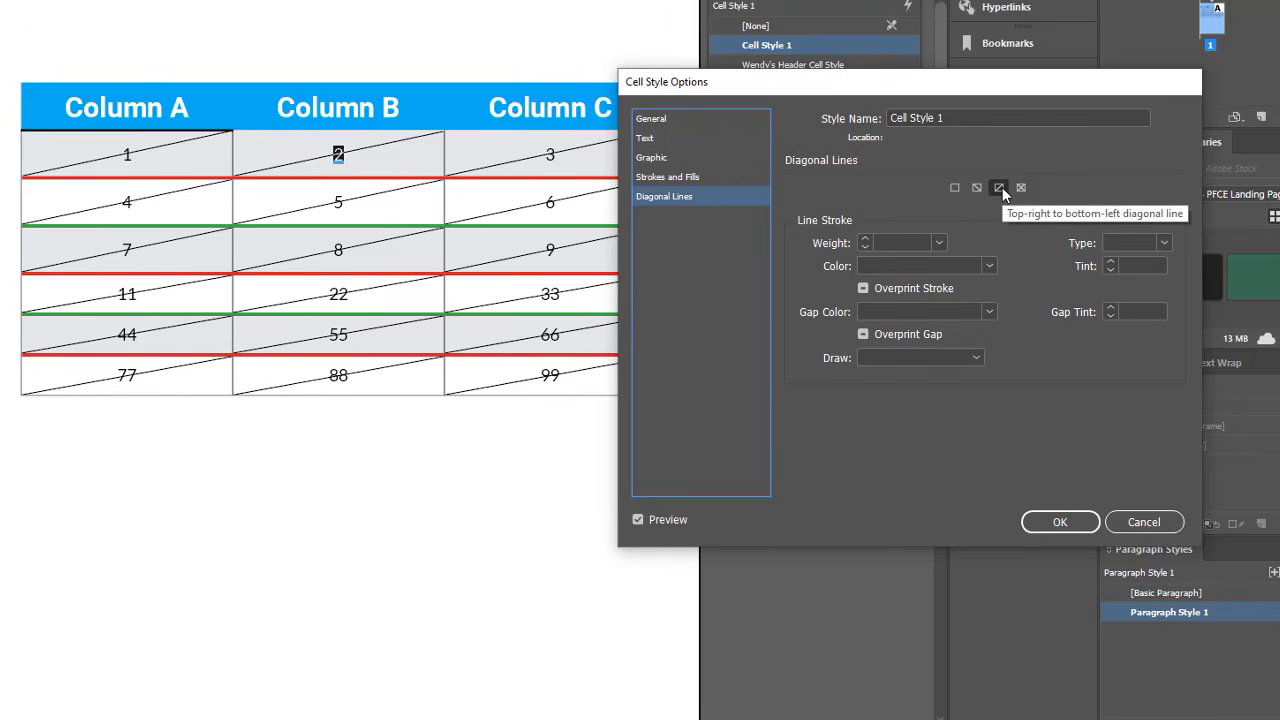
click(1001, 188)
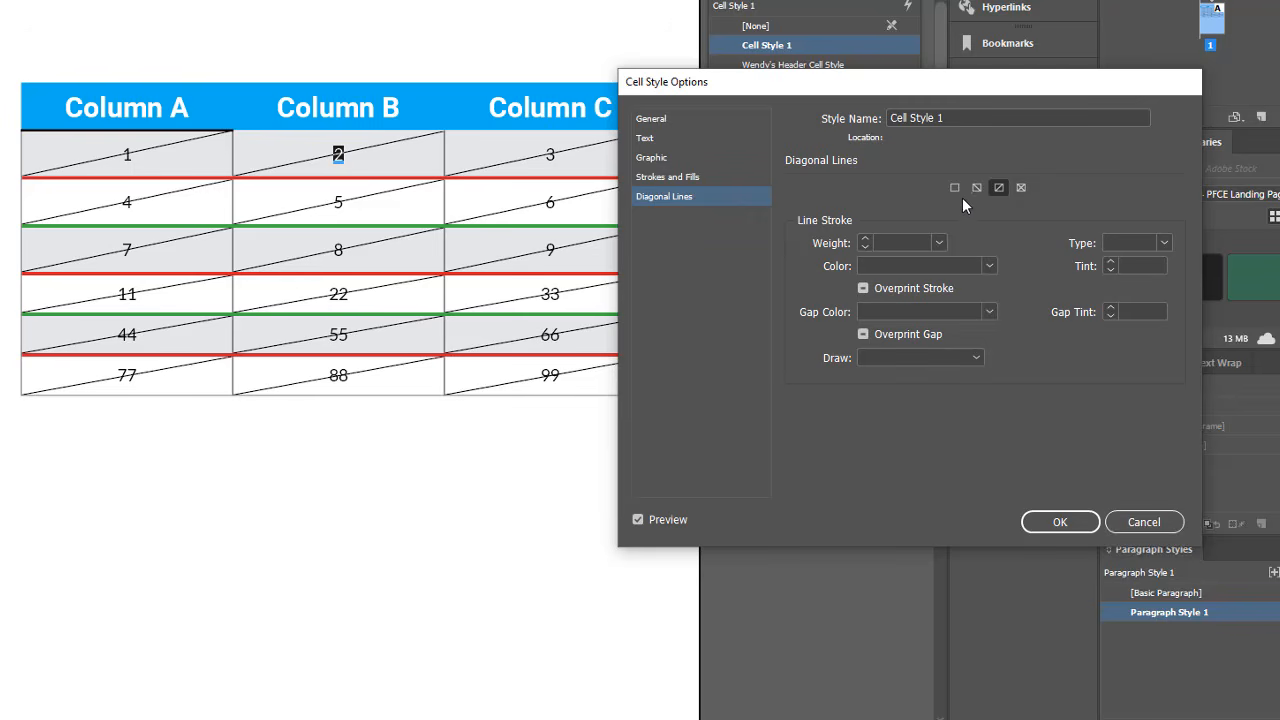
click(1022, 188)
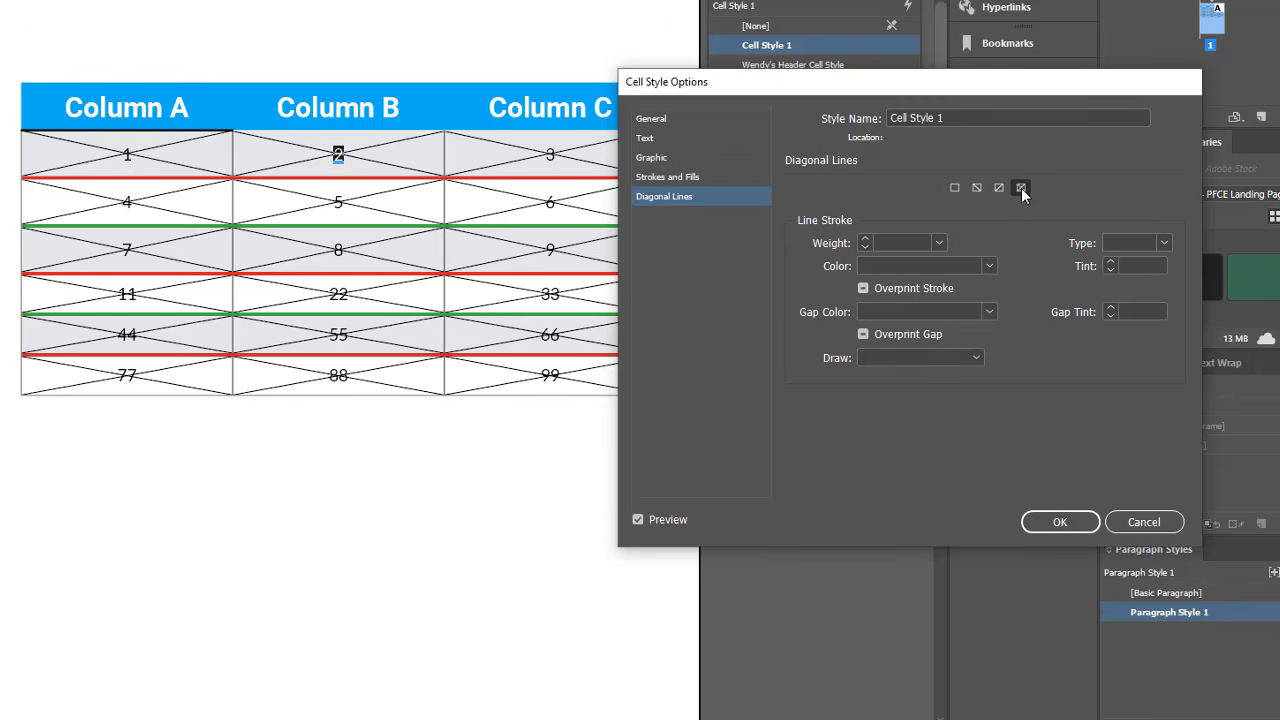
click(954, 188)
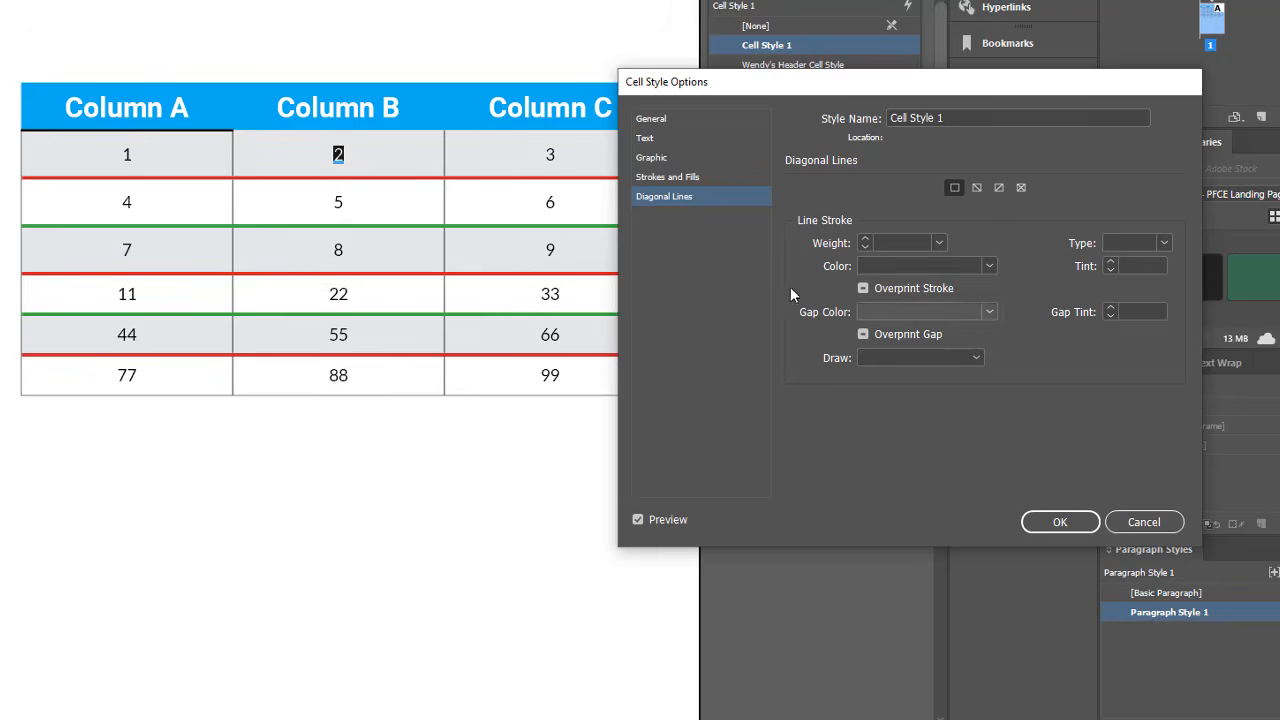
click(1060, 522)
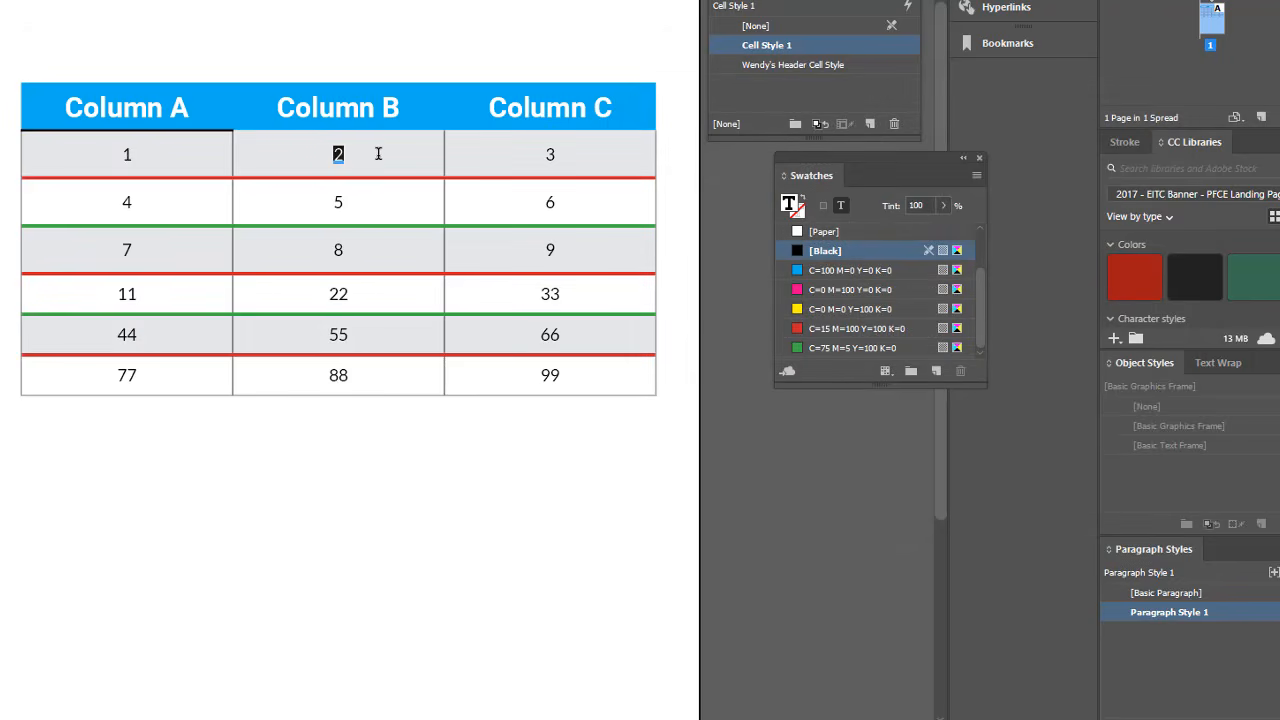
Group the Paragraph Styles panel with the floating table and cell style panels.
drag(338, 155, 355, 158)
drag(359, 152, 360, 152)
drag(1180, 553, 875, 45)
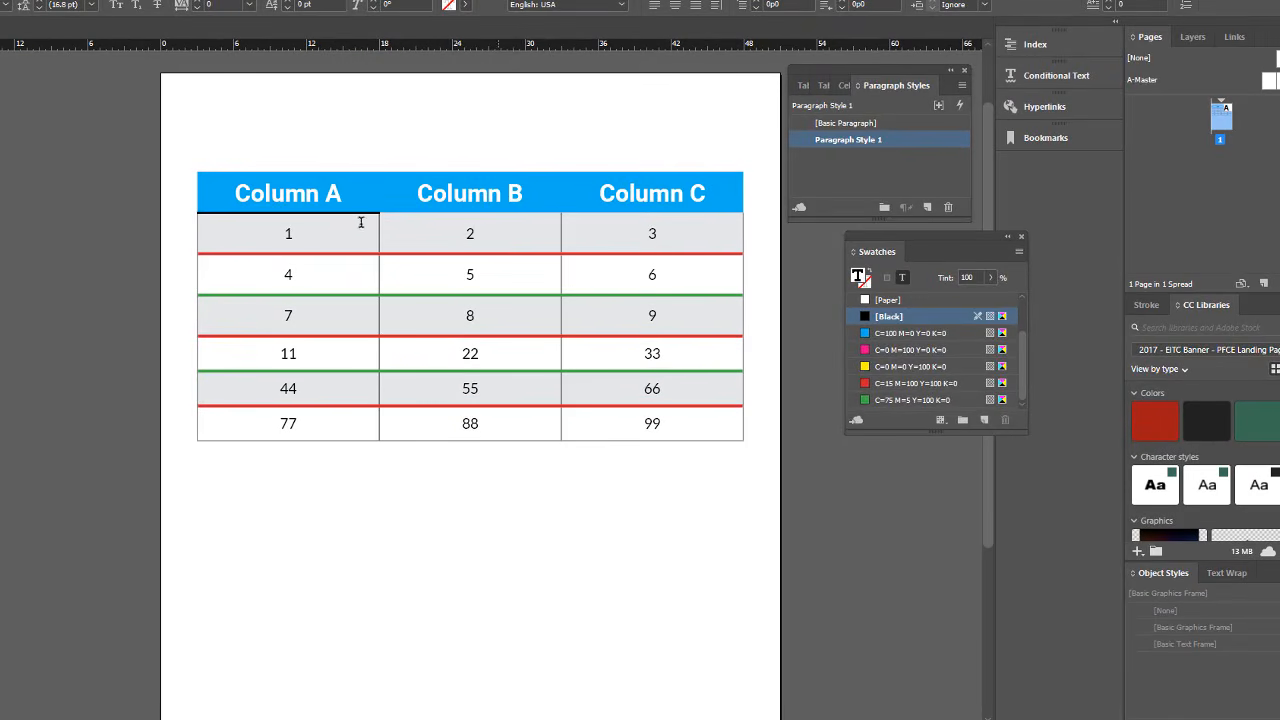
Open Paragraph Style 1 from the first body cell and review its option categories, such as indents, GREP style and OpenType features.
double_click(275, 227)
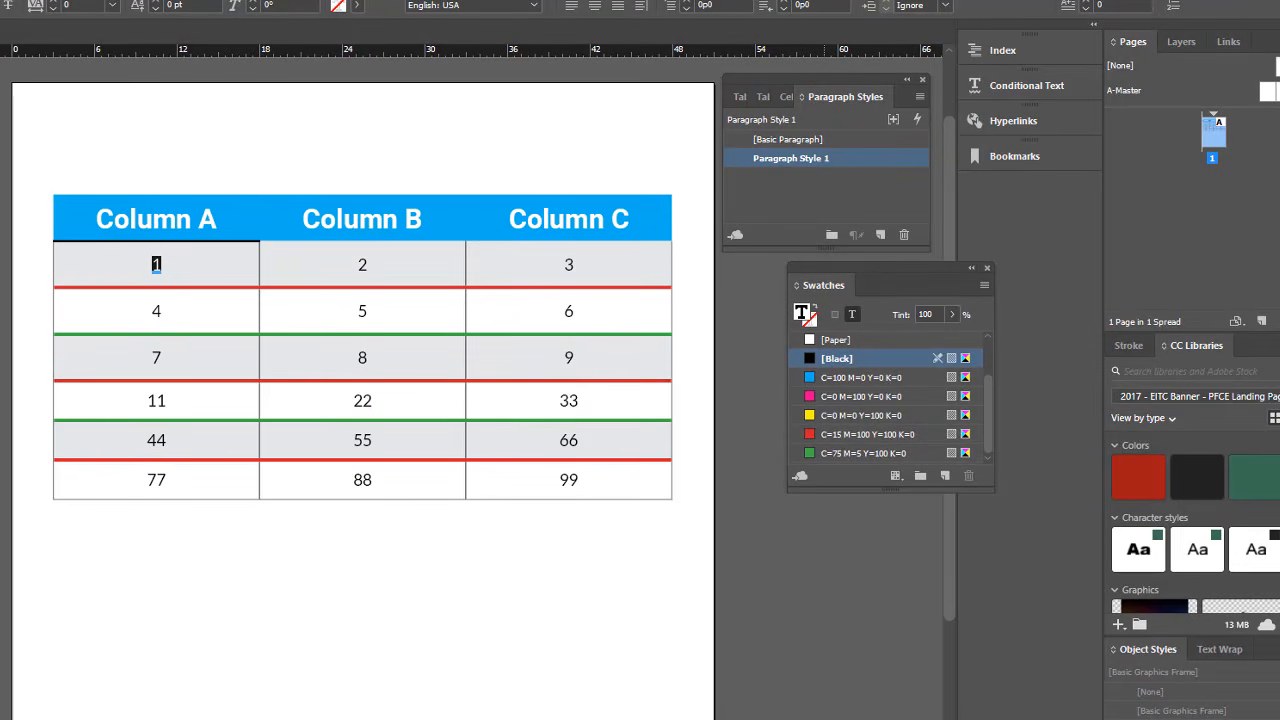
double_click(791, 158)
drag(1052, 172, 543, 104)
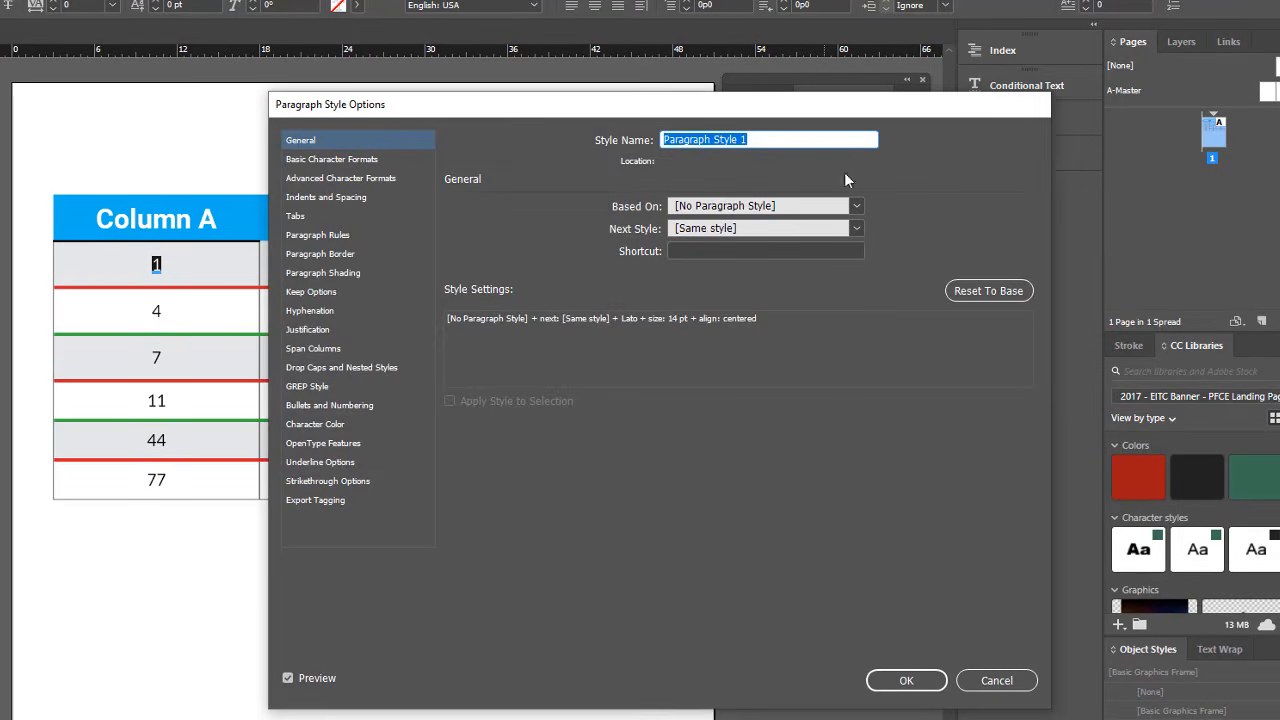
click(360, 162)
click(352, 180)
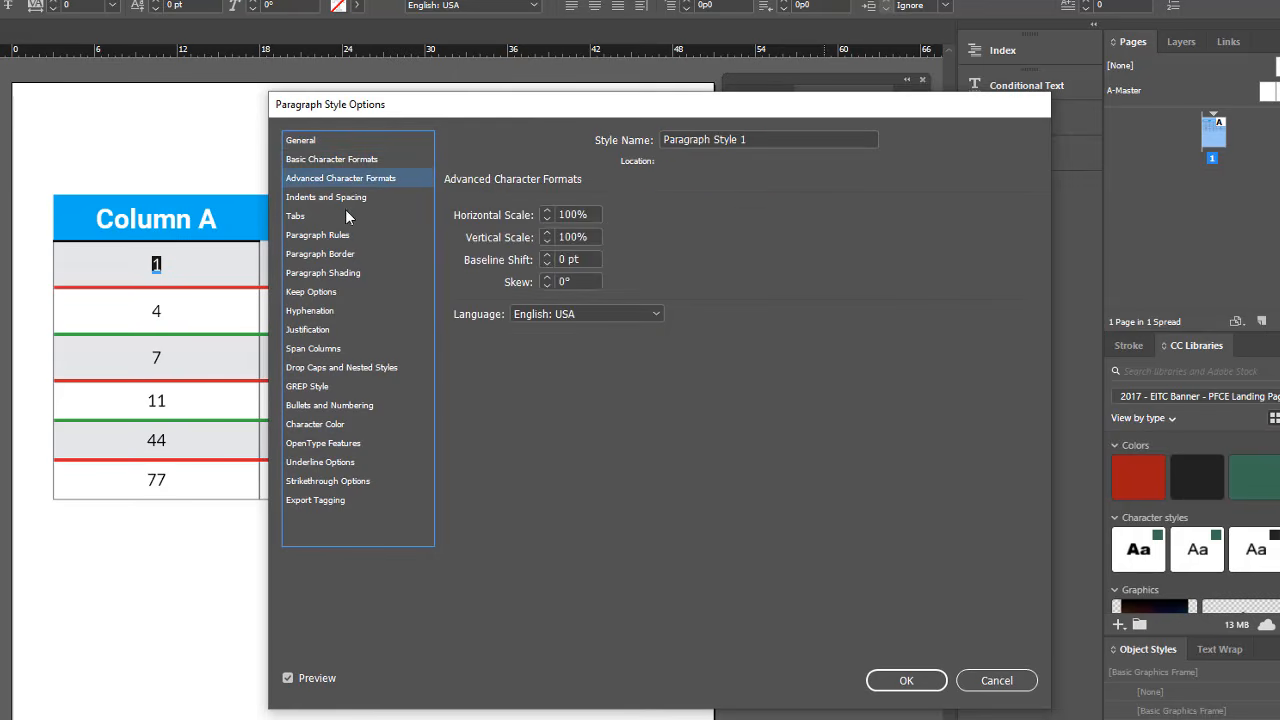
click(349, 217)
click(347, 255)
click(343, 310)
click(350, 384)
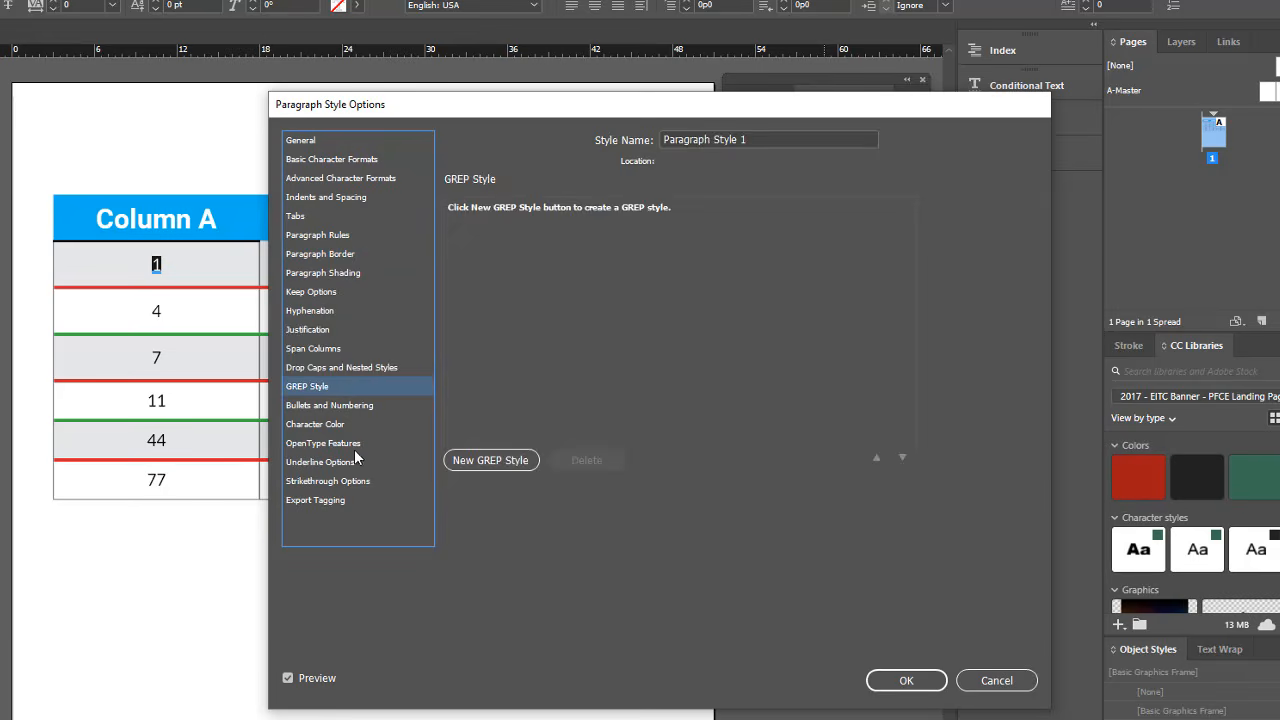
click(355, 444)
click(360, 483)
click(350, 198)
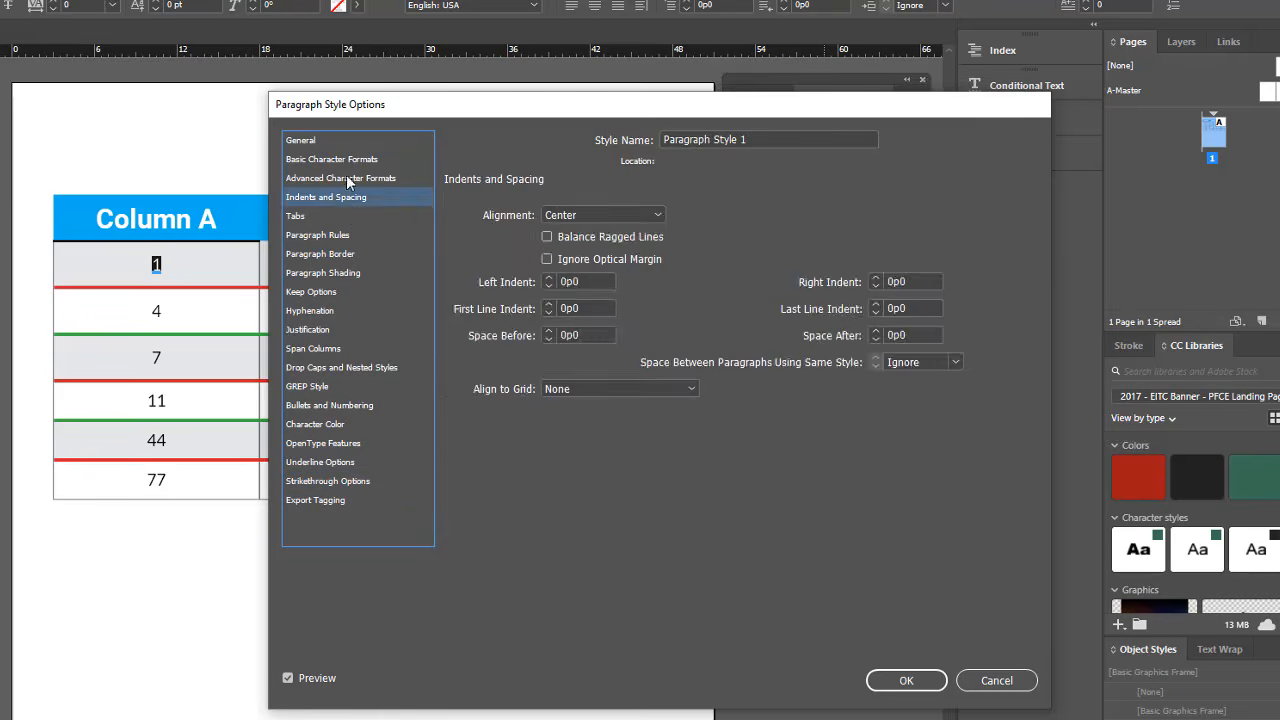
click(346, 178)
click(336, 142)
click(924, 680)
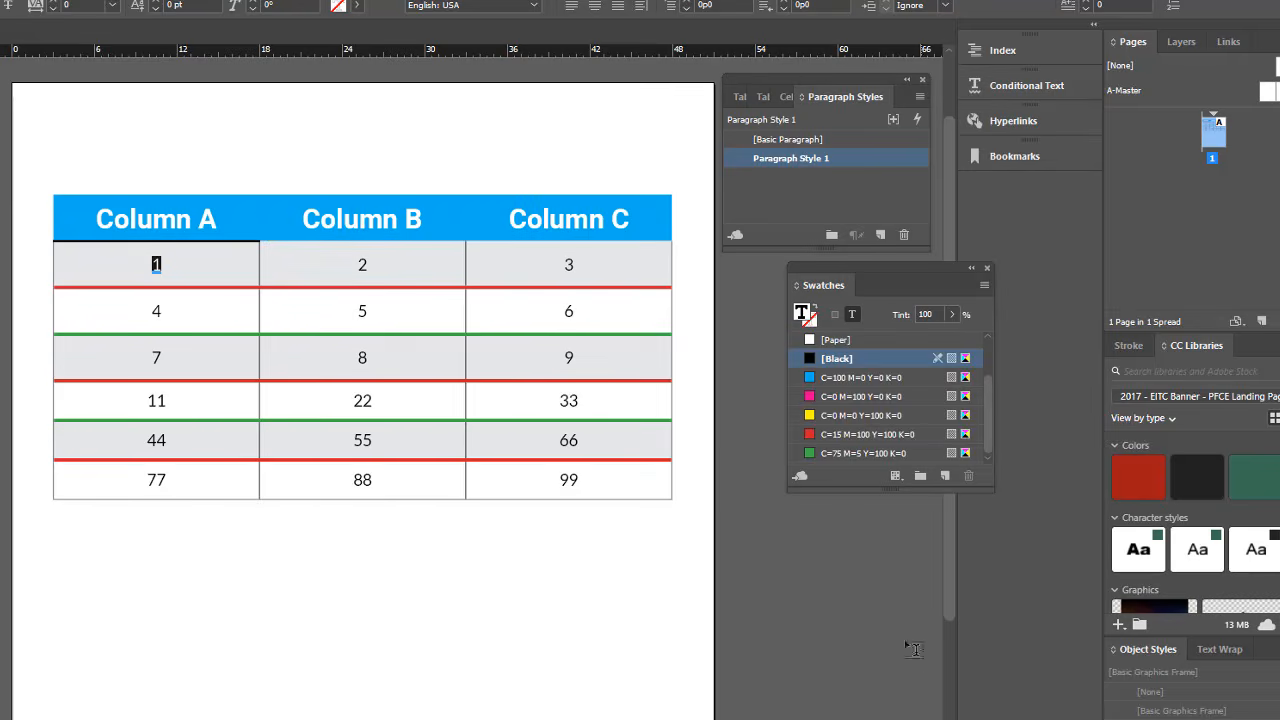
Apply Paragraph Style 1 to all of the table's body cells, leaving the header row out.
drag(177, 254, 571, 480)
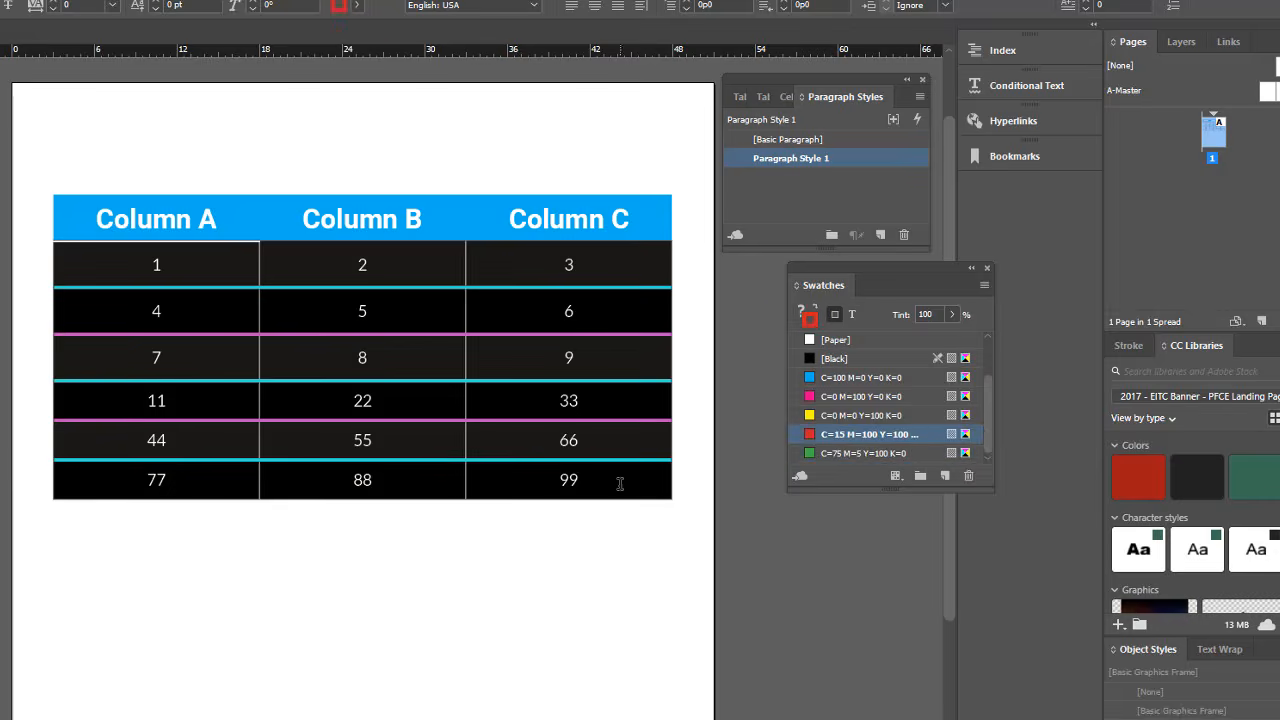
click(827, 141)
click(827, 154)
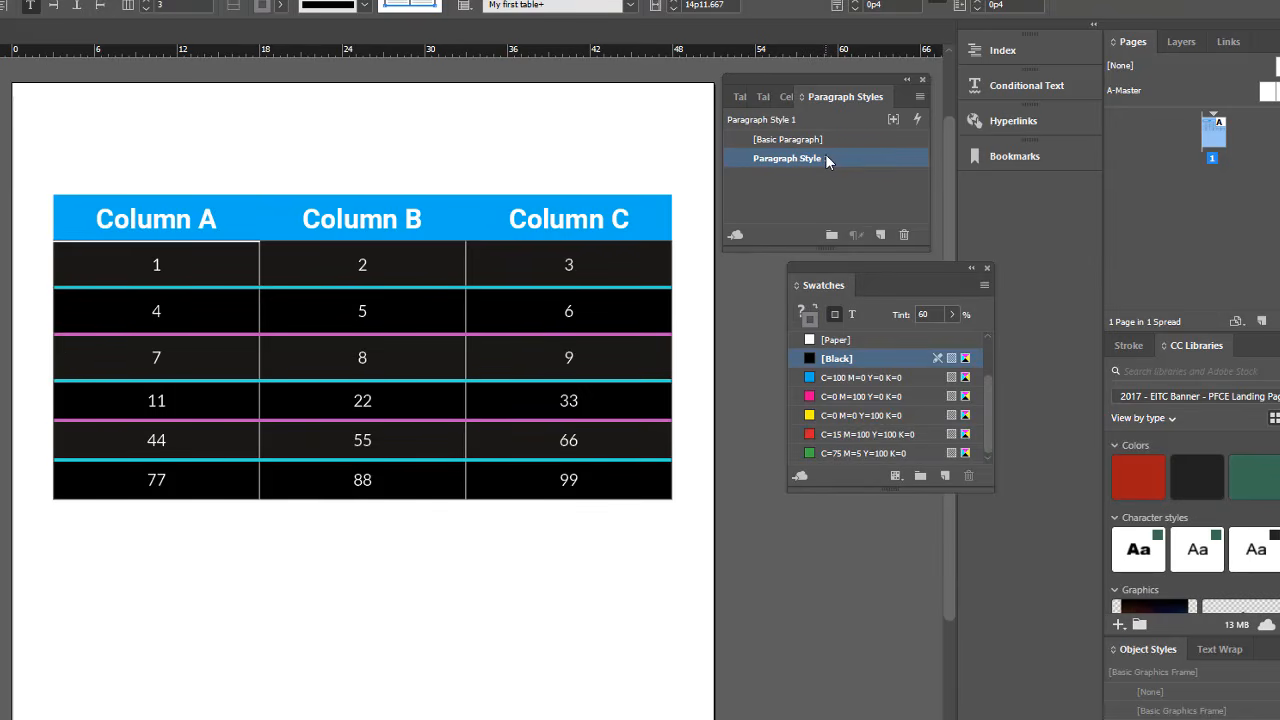
click(638, 310)
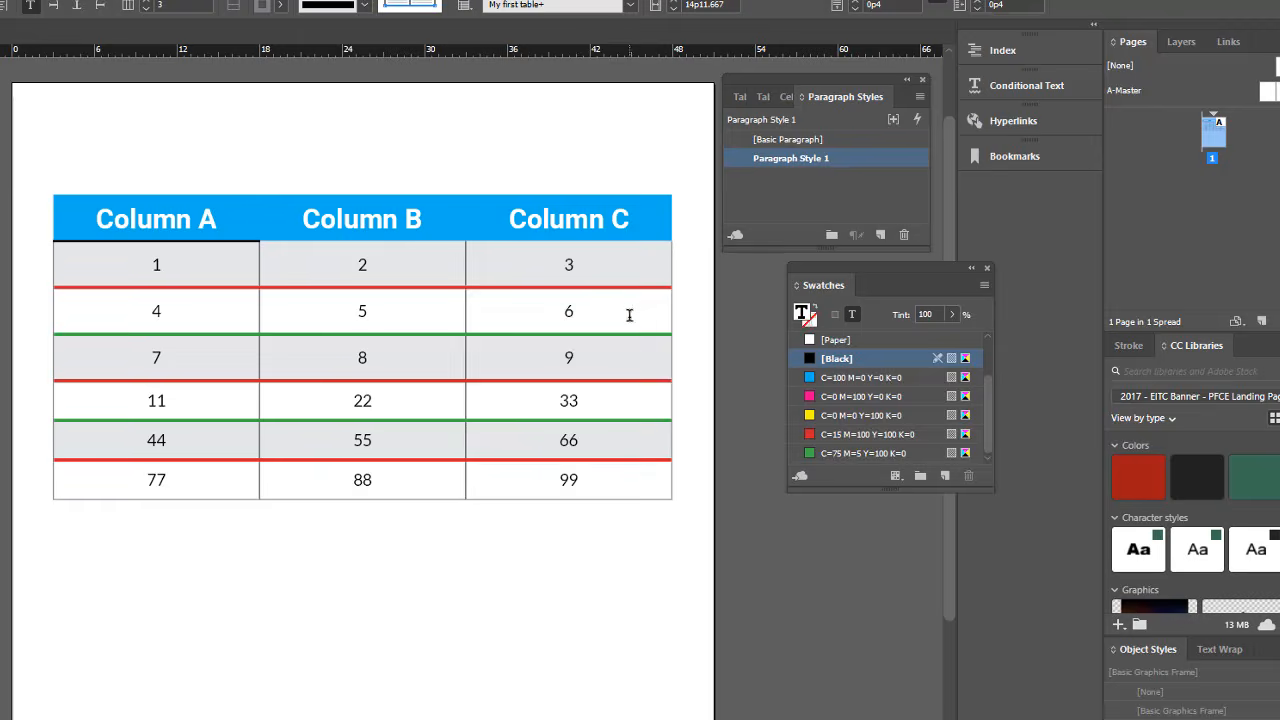
click(637, 466)
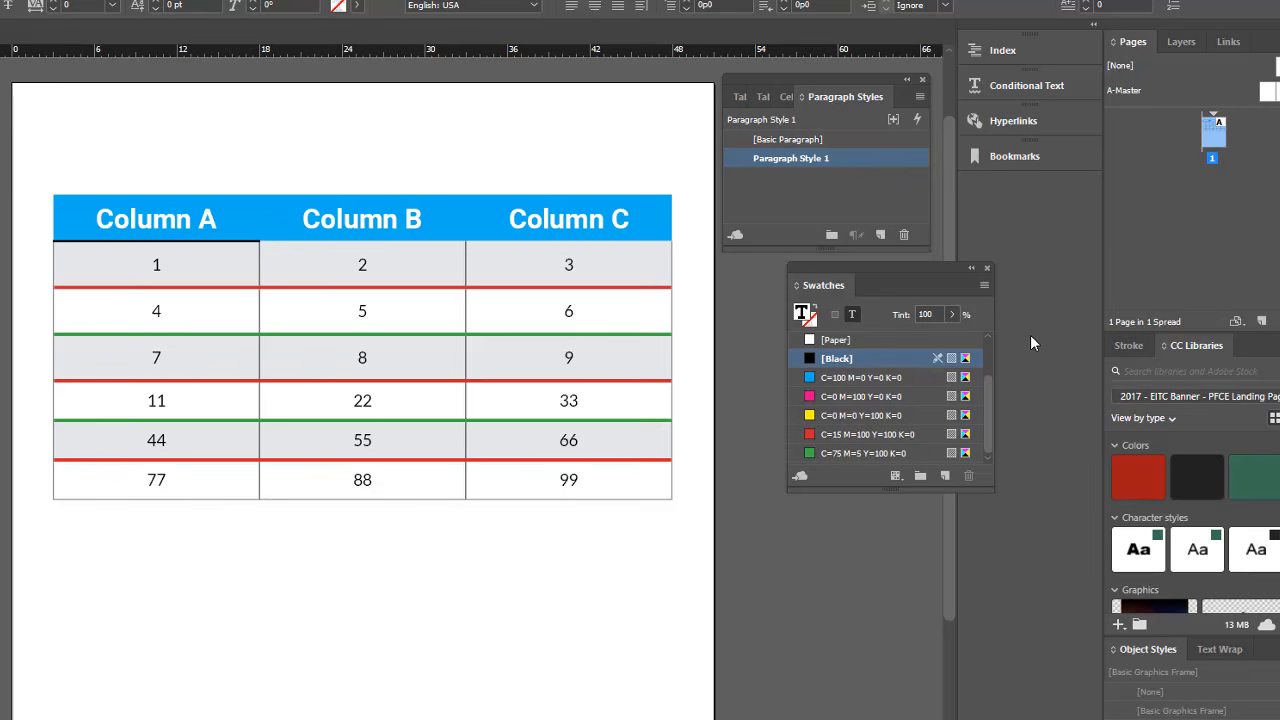
Move the table's text frame up the page and paste a copy of the whole table beneath the original.
click(48, 191)
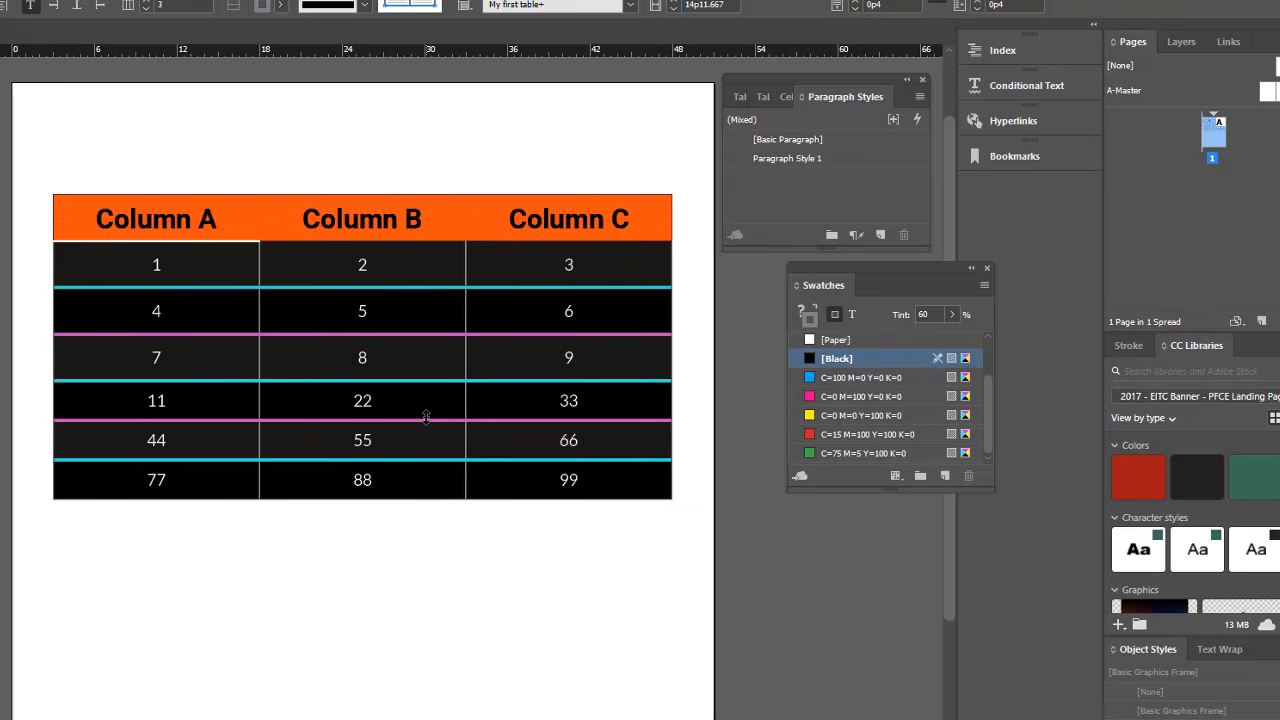
click(653, 488)
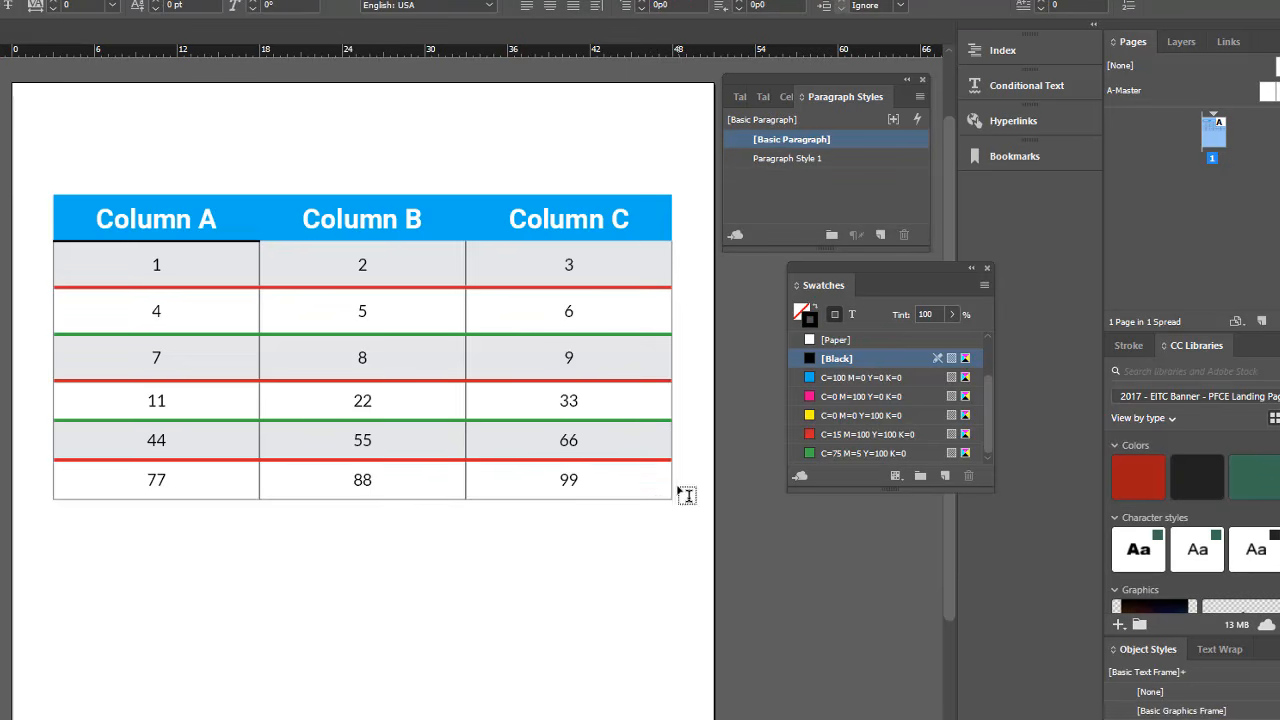
key(Escape)
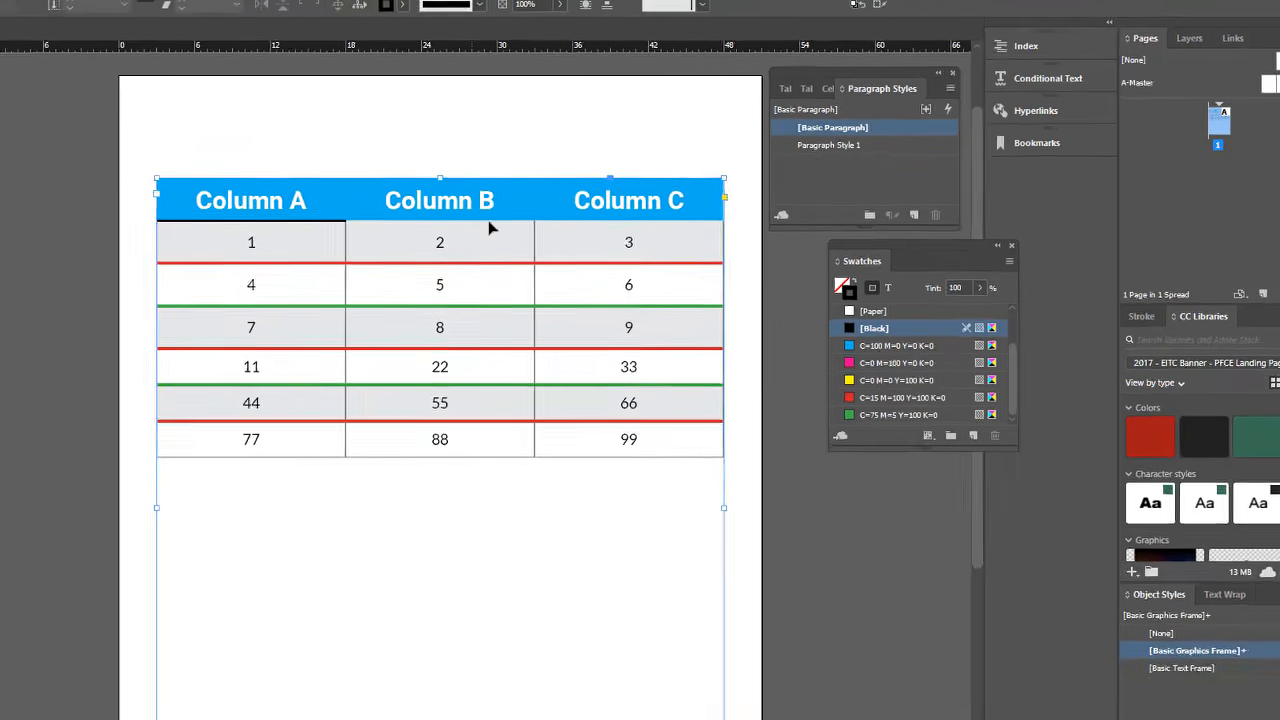
drag(477, 234, 477, 171)
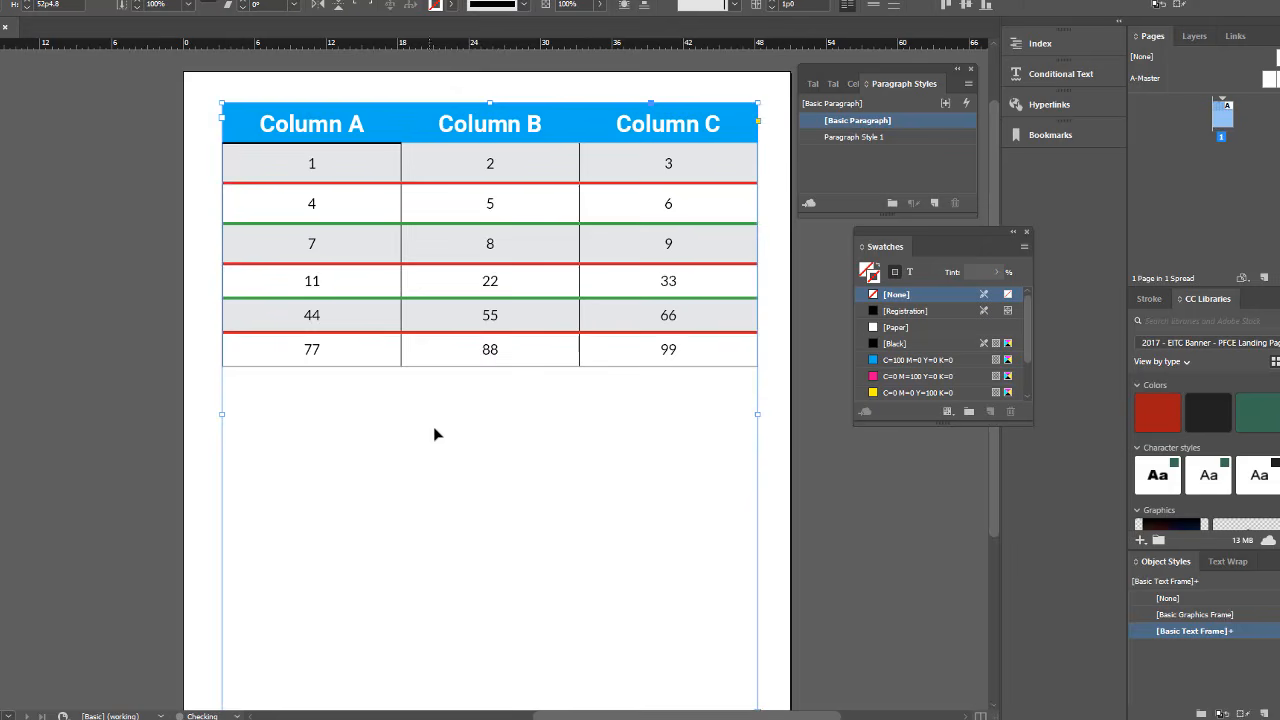
double_click(440, 424)
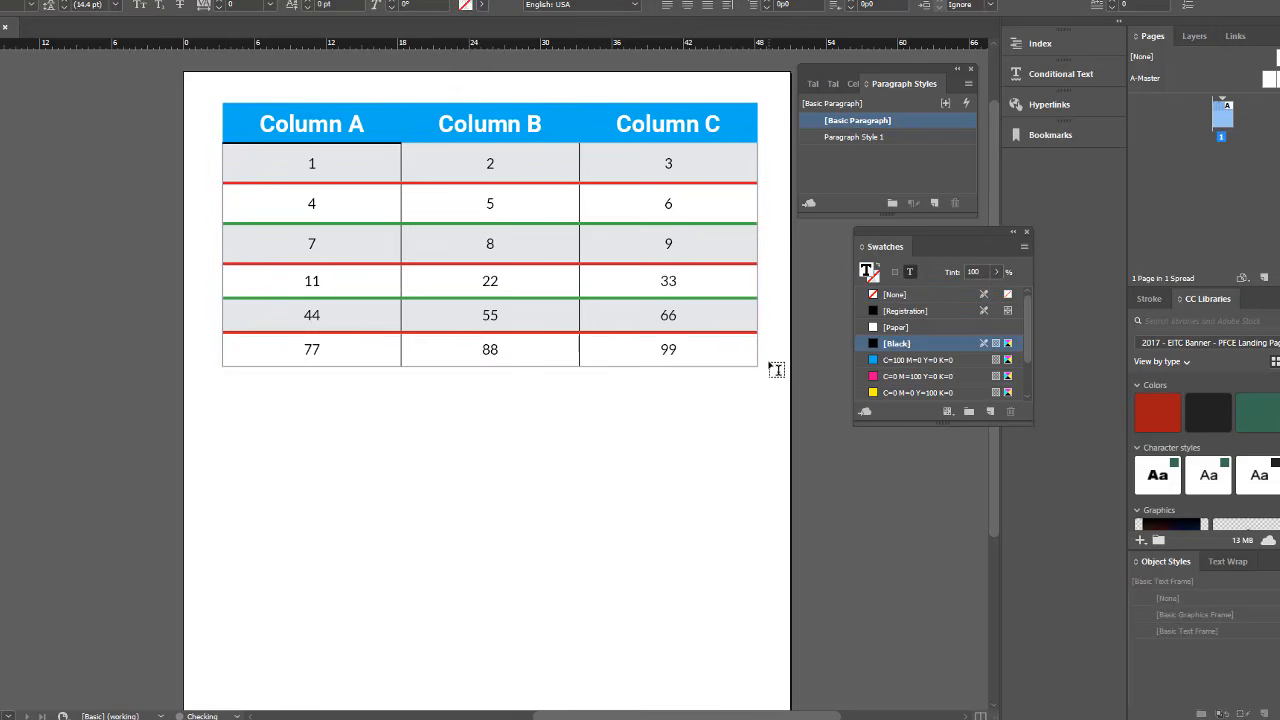
key(ctrl+v)
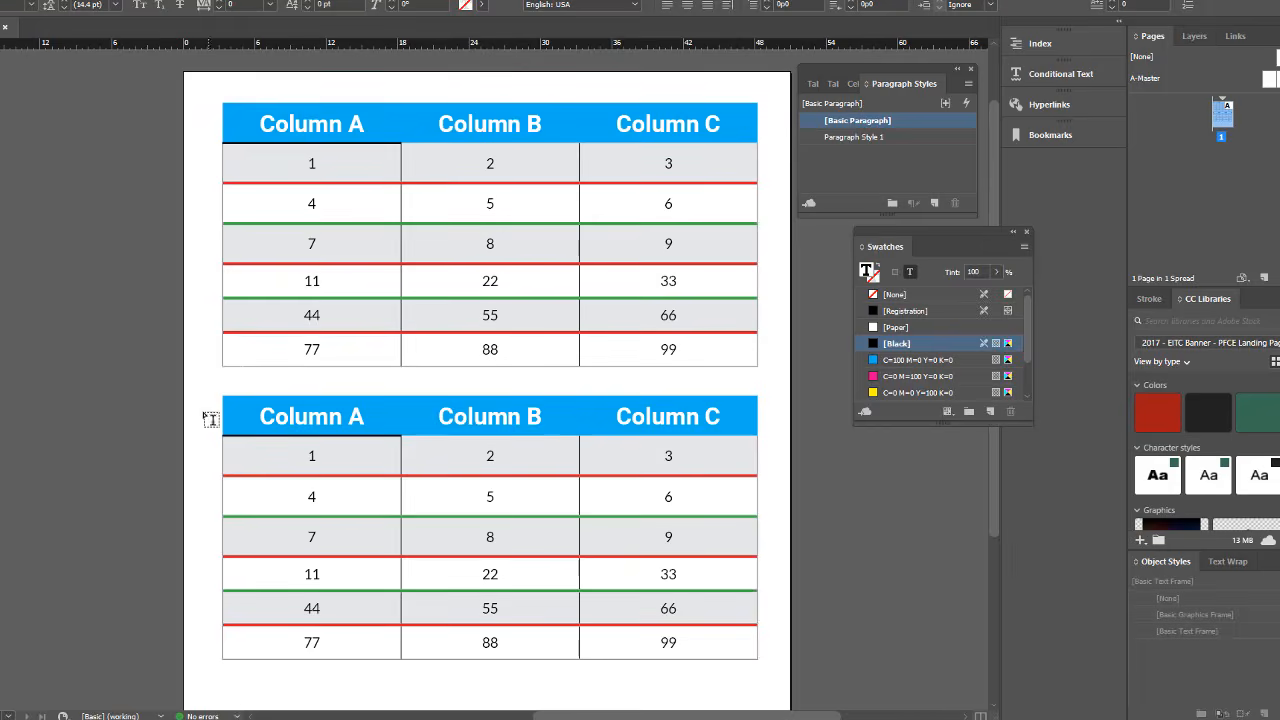
drag(303, 438, 729, 650)
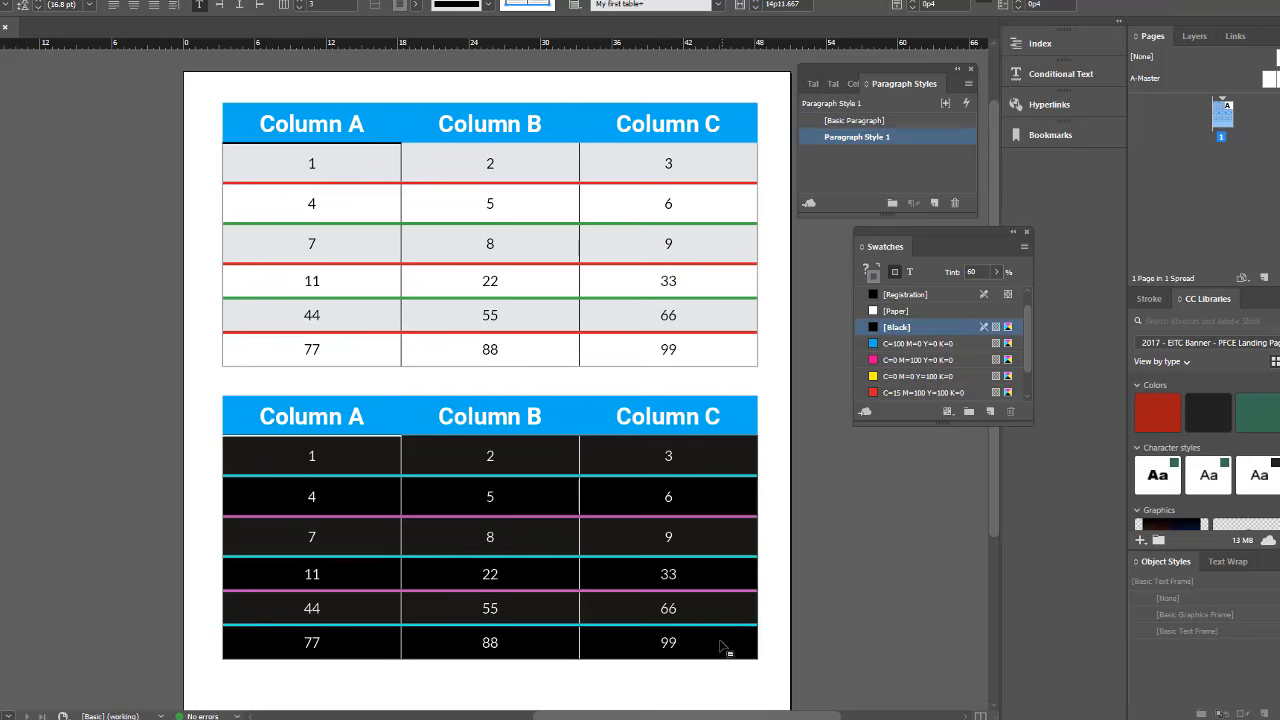
click(669, 455)
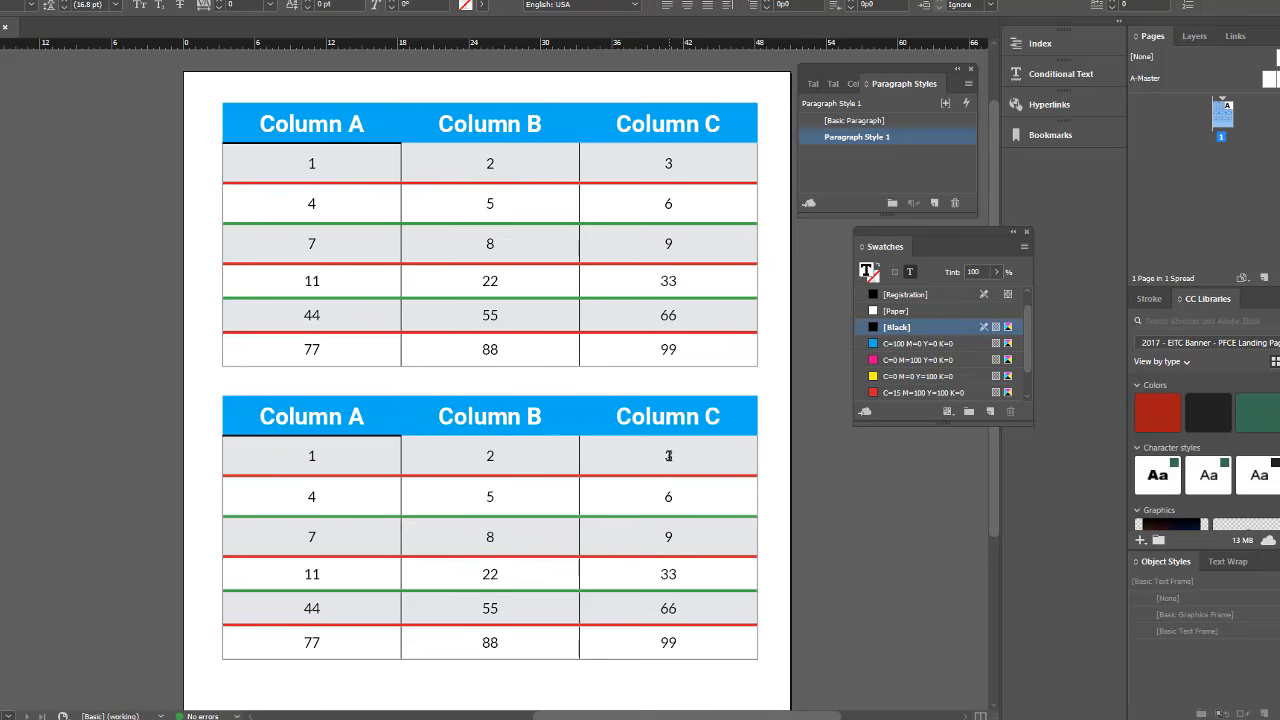
Add blank lines and the placeholder text asdfasdfasdf between the two tables in the text frame.
click(634, 382)
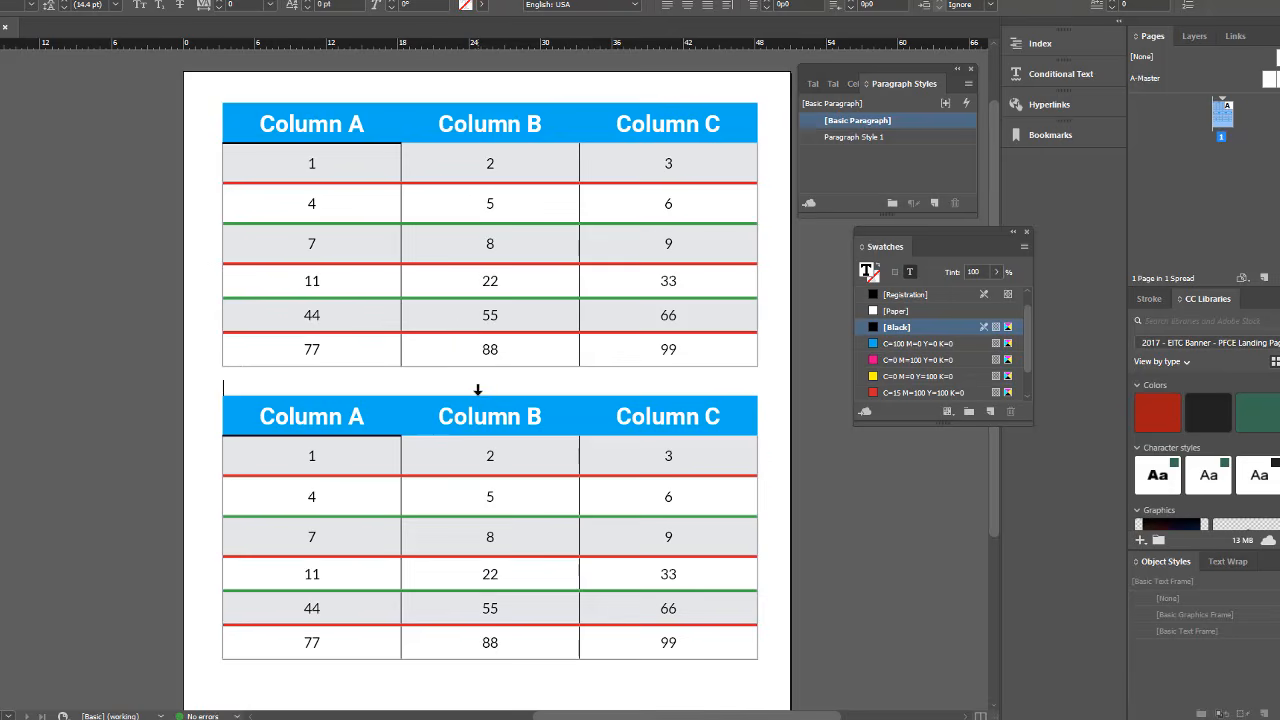
key(Return)
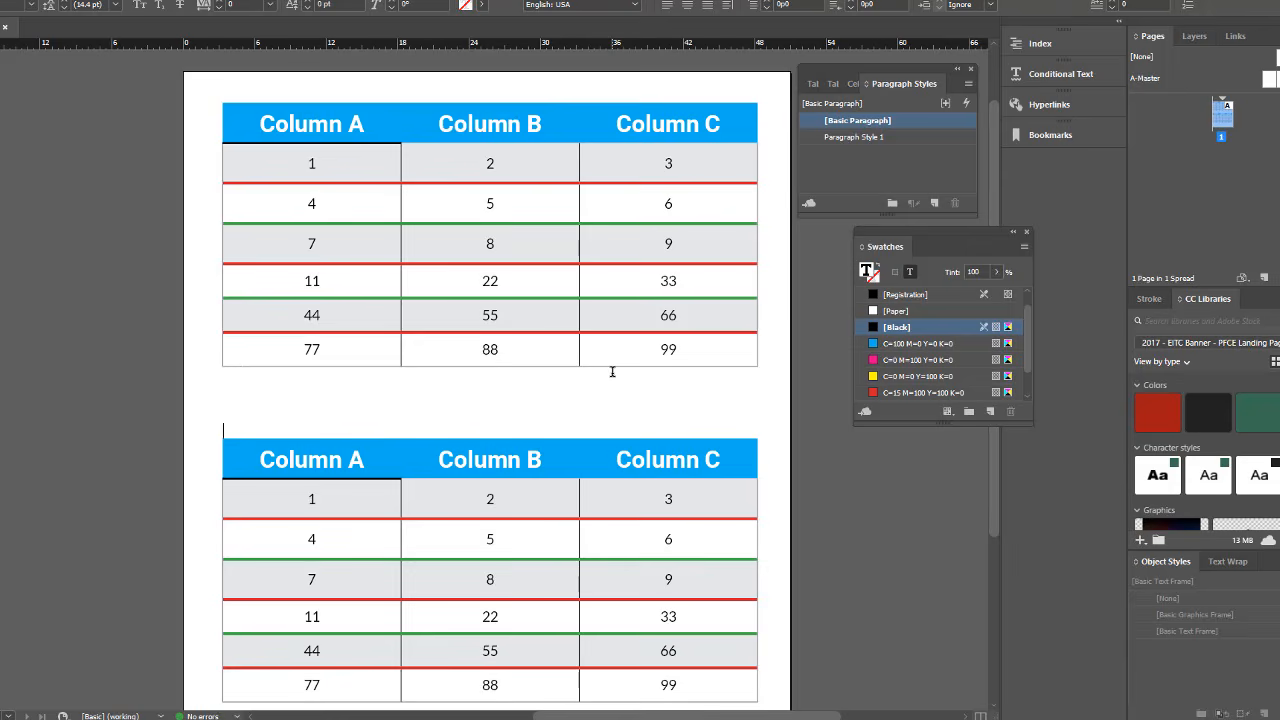
text(asdfasdfasdf)
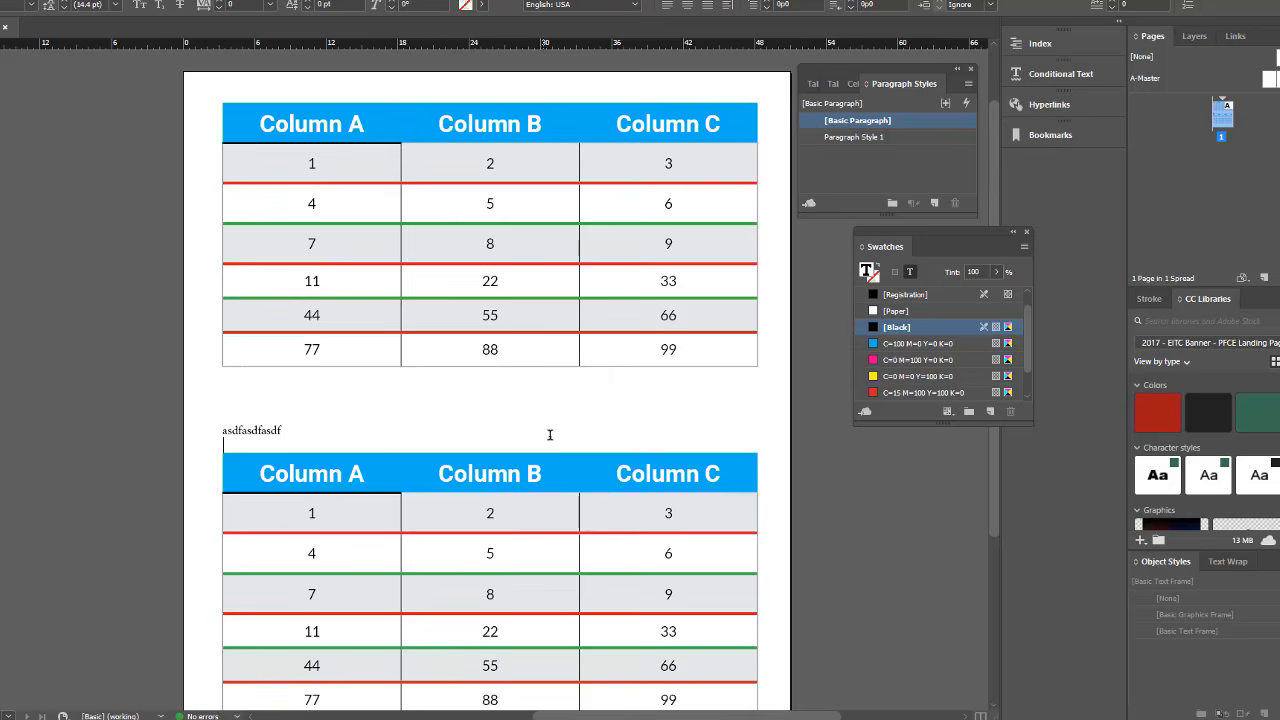
key(Escape)
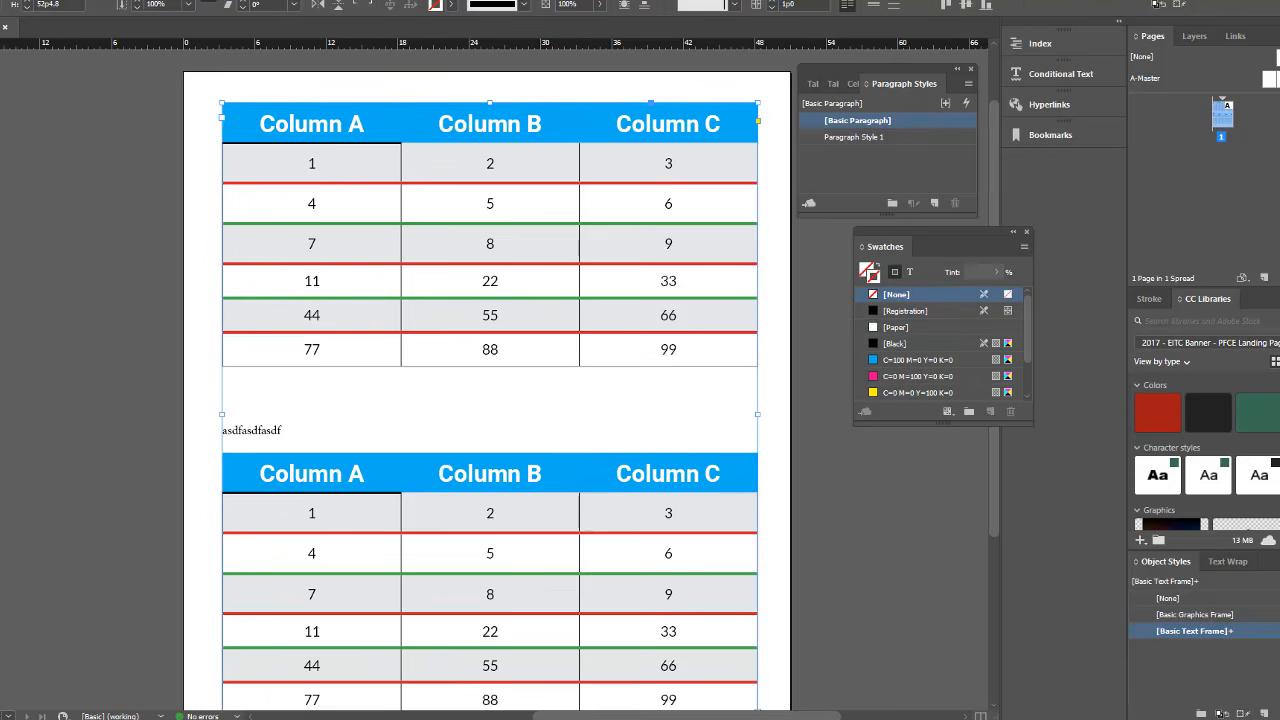